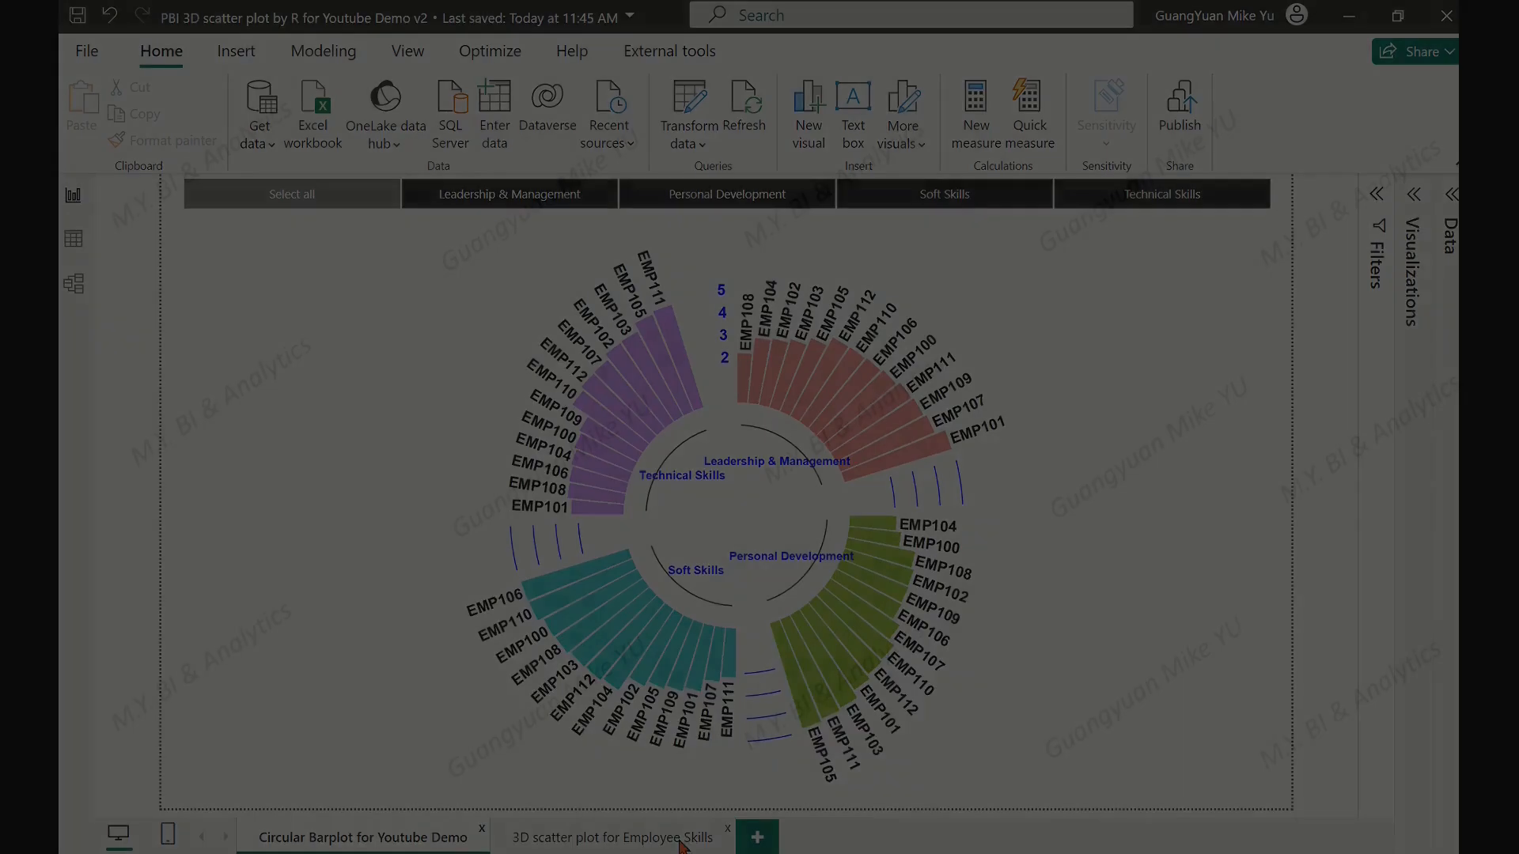
Go to the 3D scatter plot page and preview the plot's rotation at tuning angles of 29, 70, 48, 22 and 47.
{"action": "double_click", "coordinate": [679, 838]}
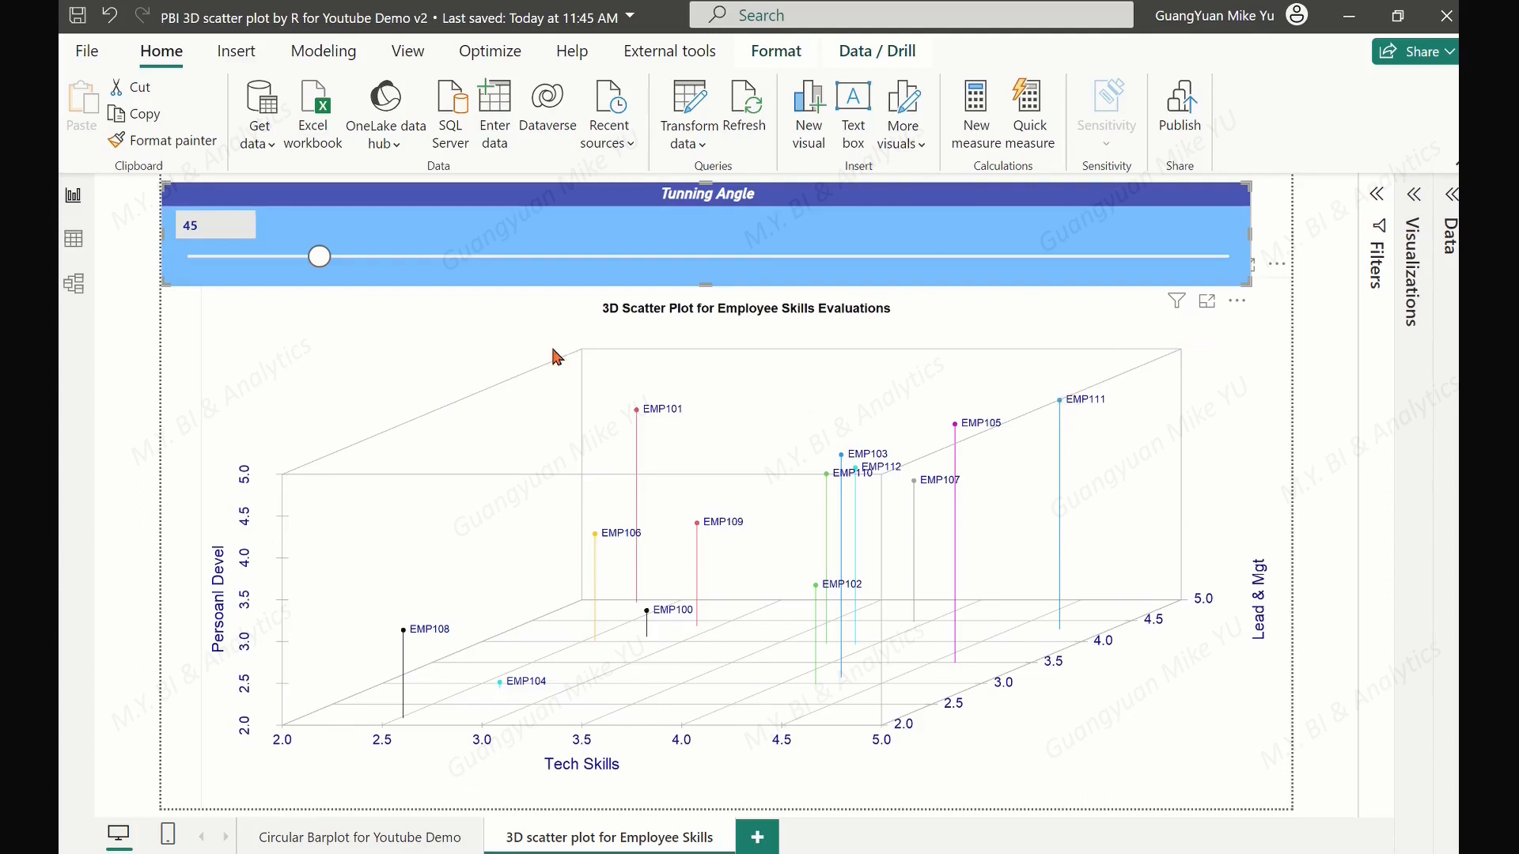
{"action": "left_click_drag", "start_coordinate": [317, 258], "coordinate": [272, 261]}
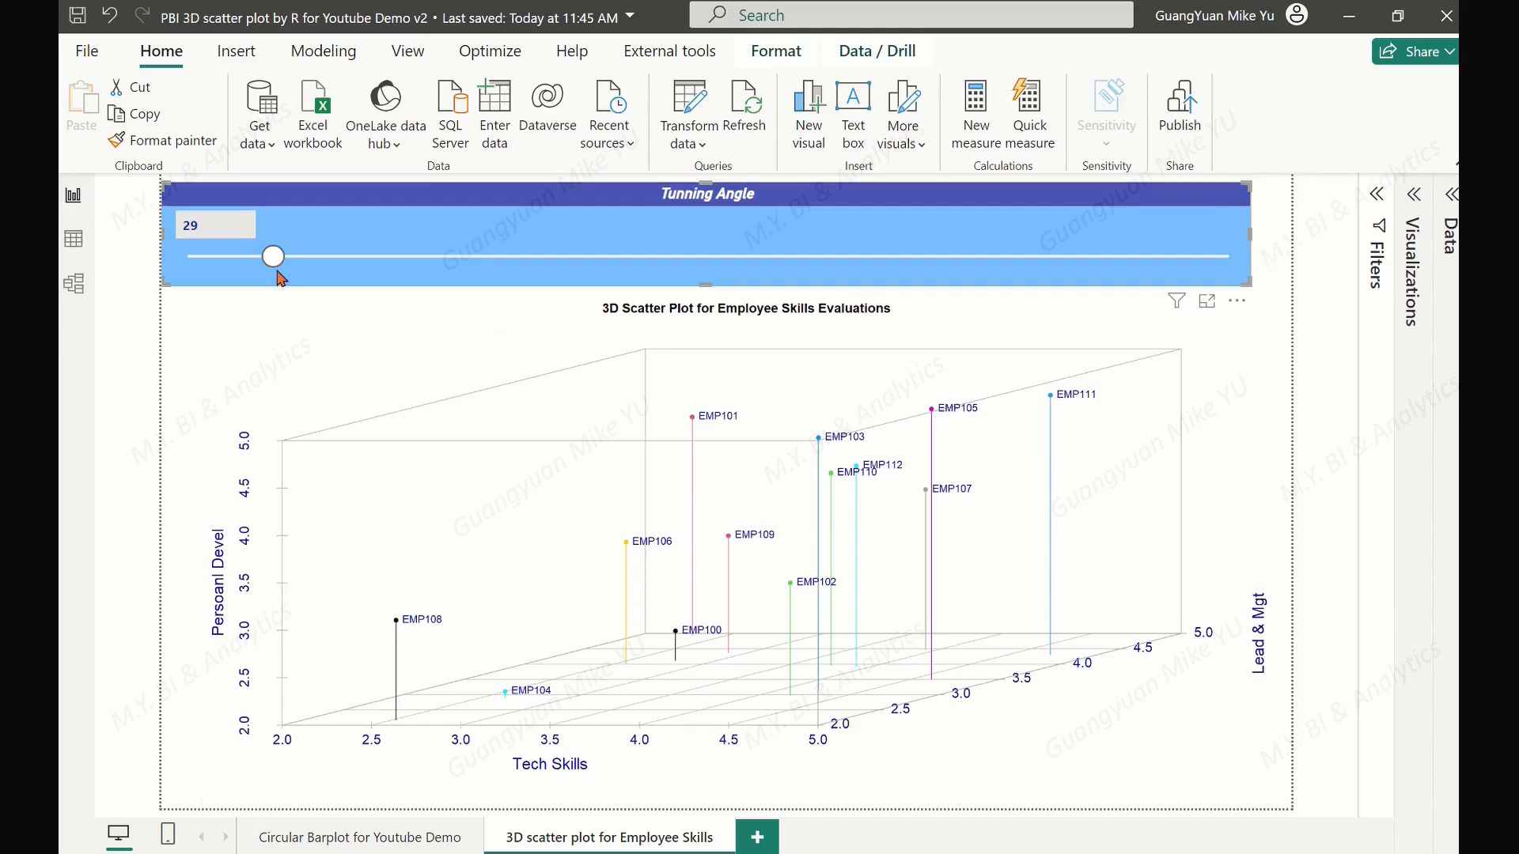
{"action": "left_click_drag", "start_coordinate": [273, 258], "coordinate": [390, 260]}
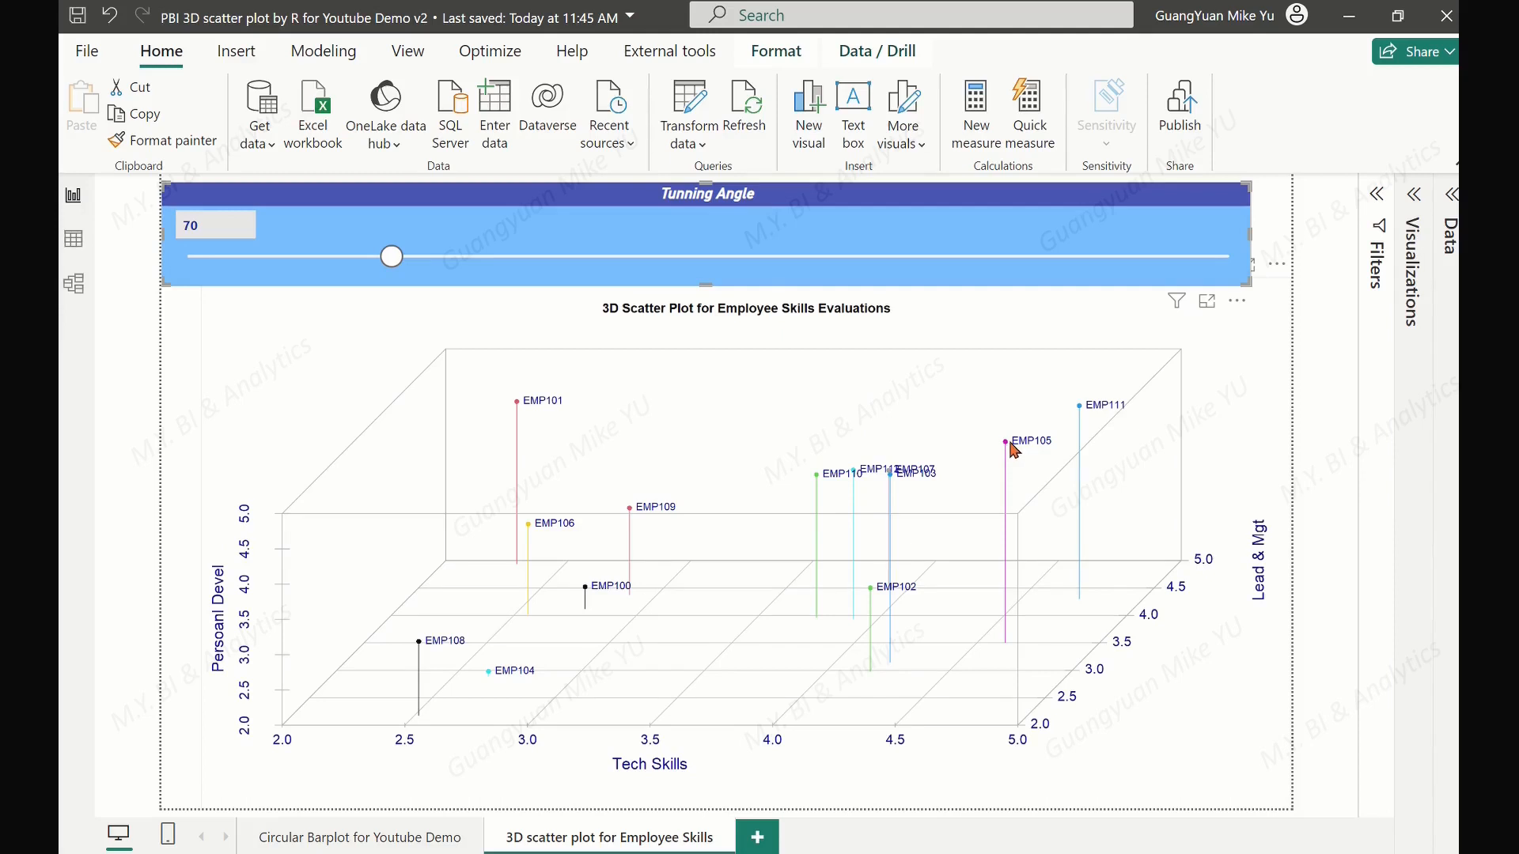
{"action": "left_click_drag", "start_coordinate": [392, 257], "coordinate": [329, 259]}
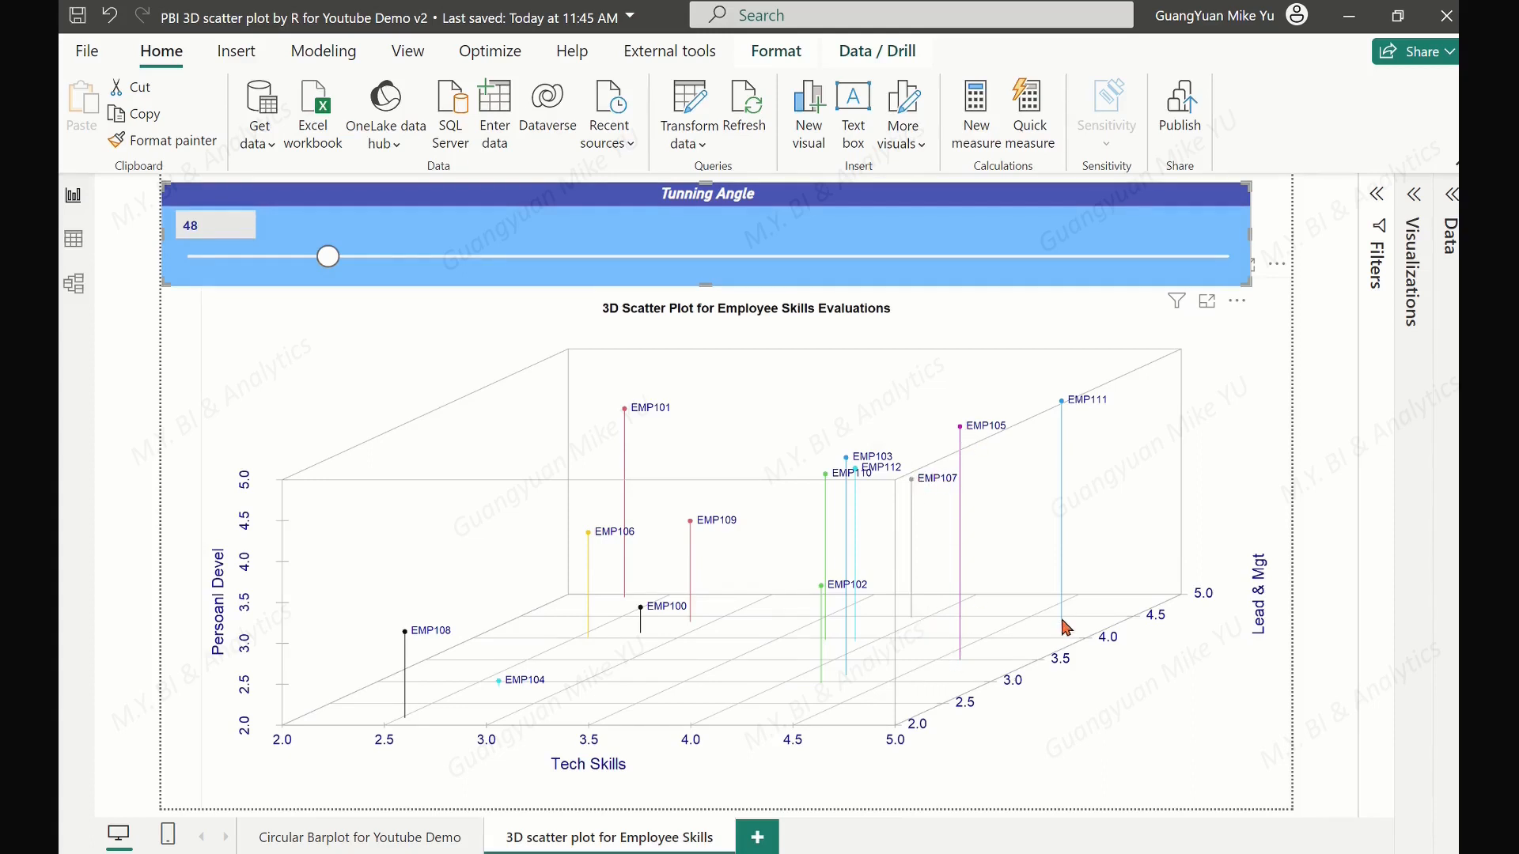
{"action": "left_click_drag", "start_coordinate": [329, 258], "coordinate": [257, 258]}
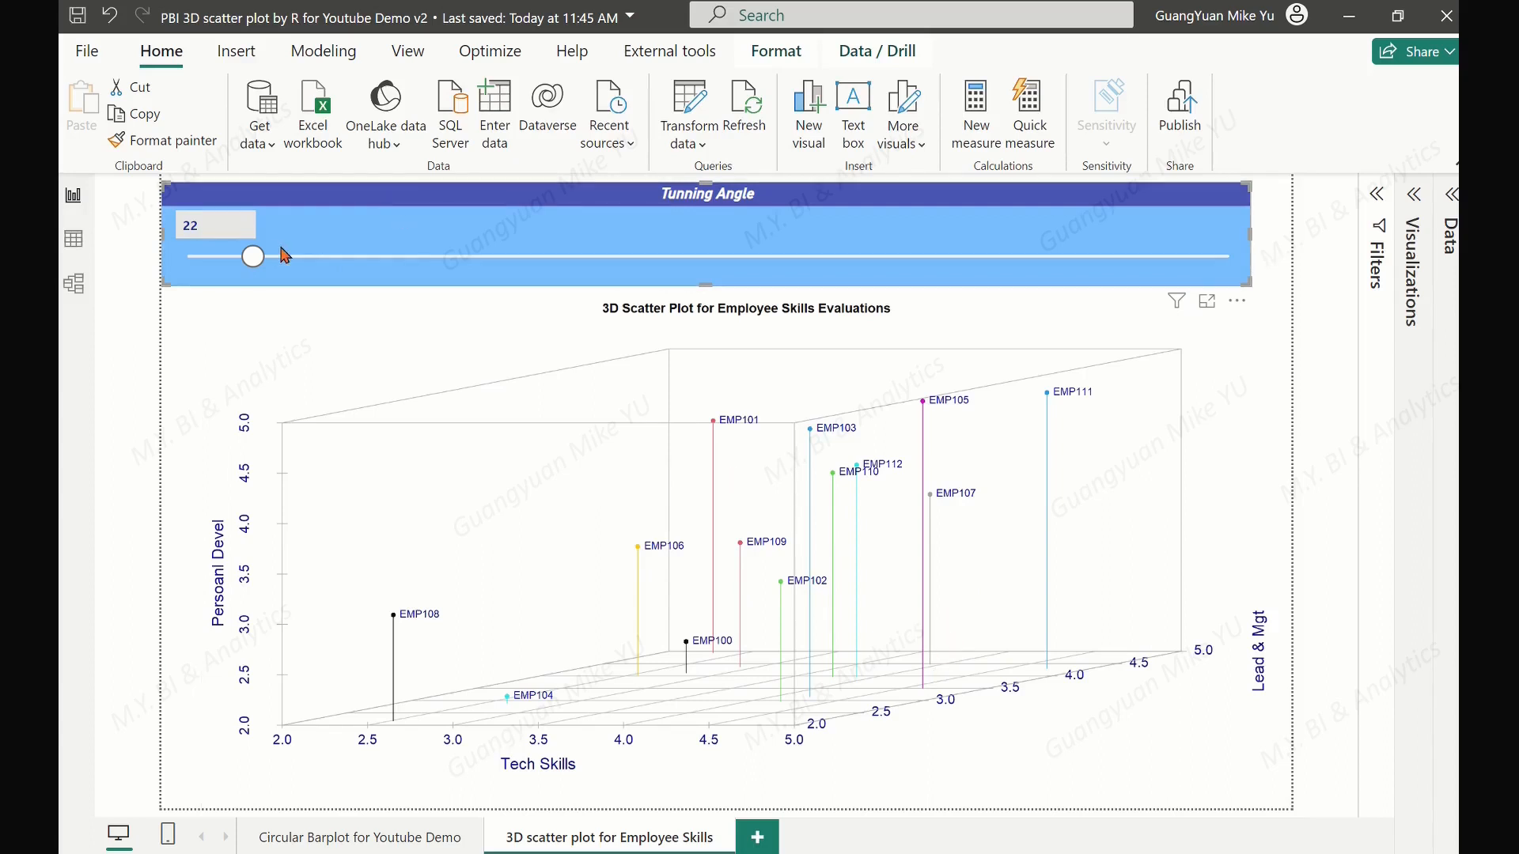
{"action": "left_click_drag", "start_coordinate": [261, 265], "coordinate": [327, 263]}
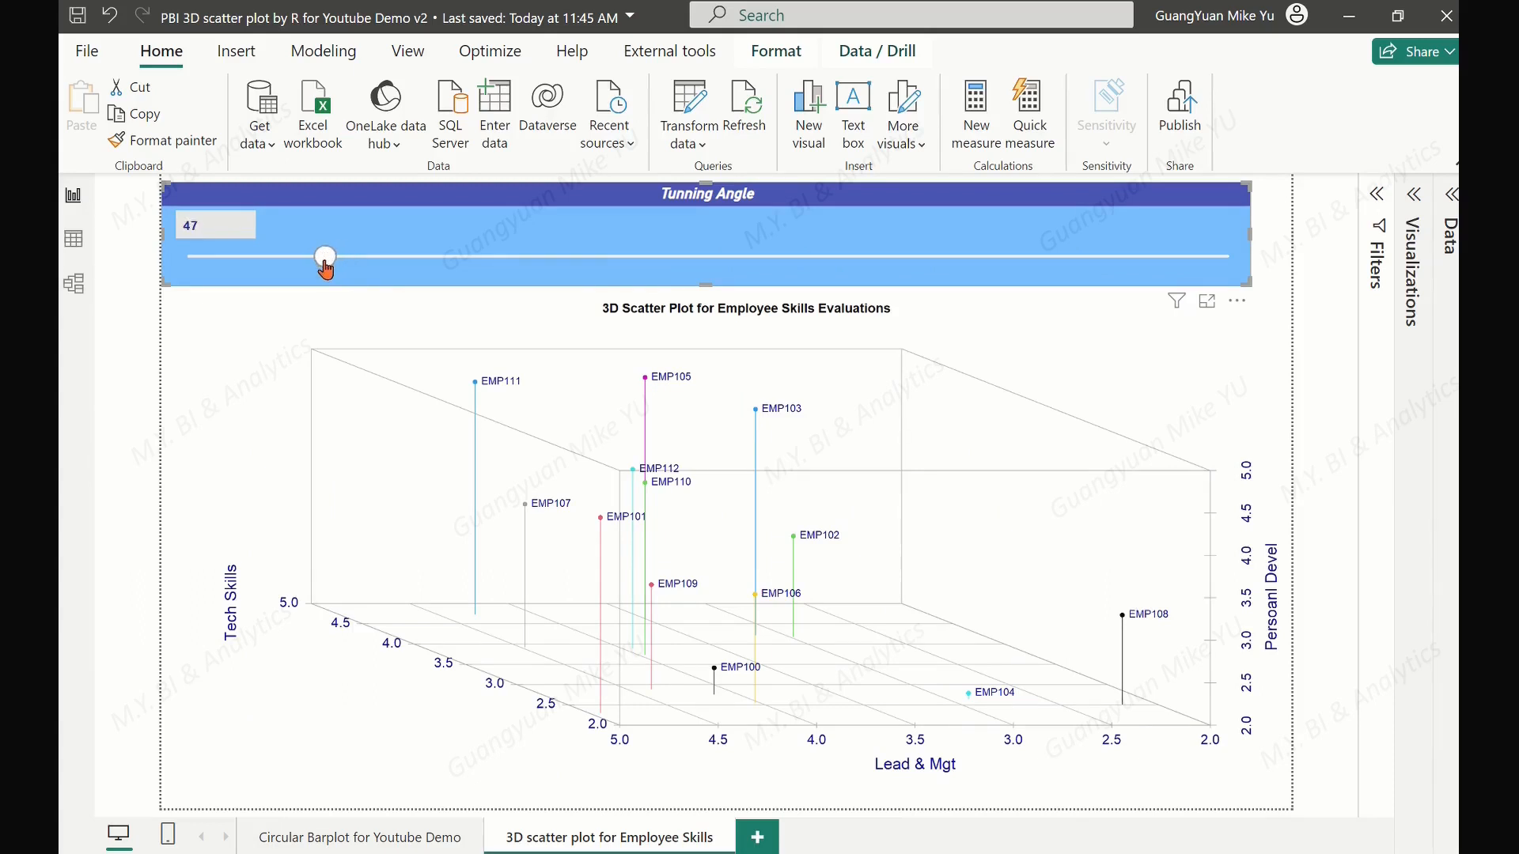
{"action": "left_click_drag", "start_coordinate": [326, 268], "coordinate": [323, 268]}
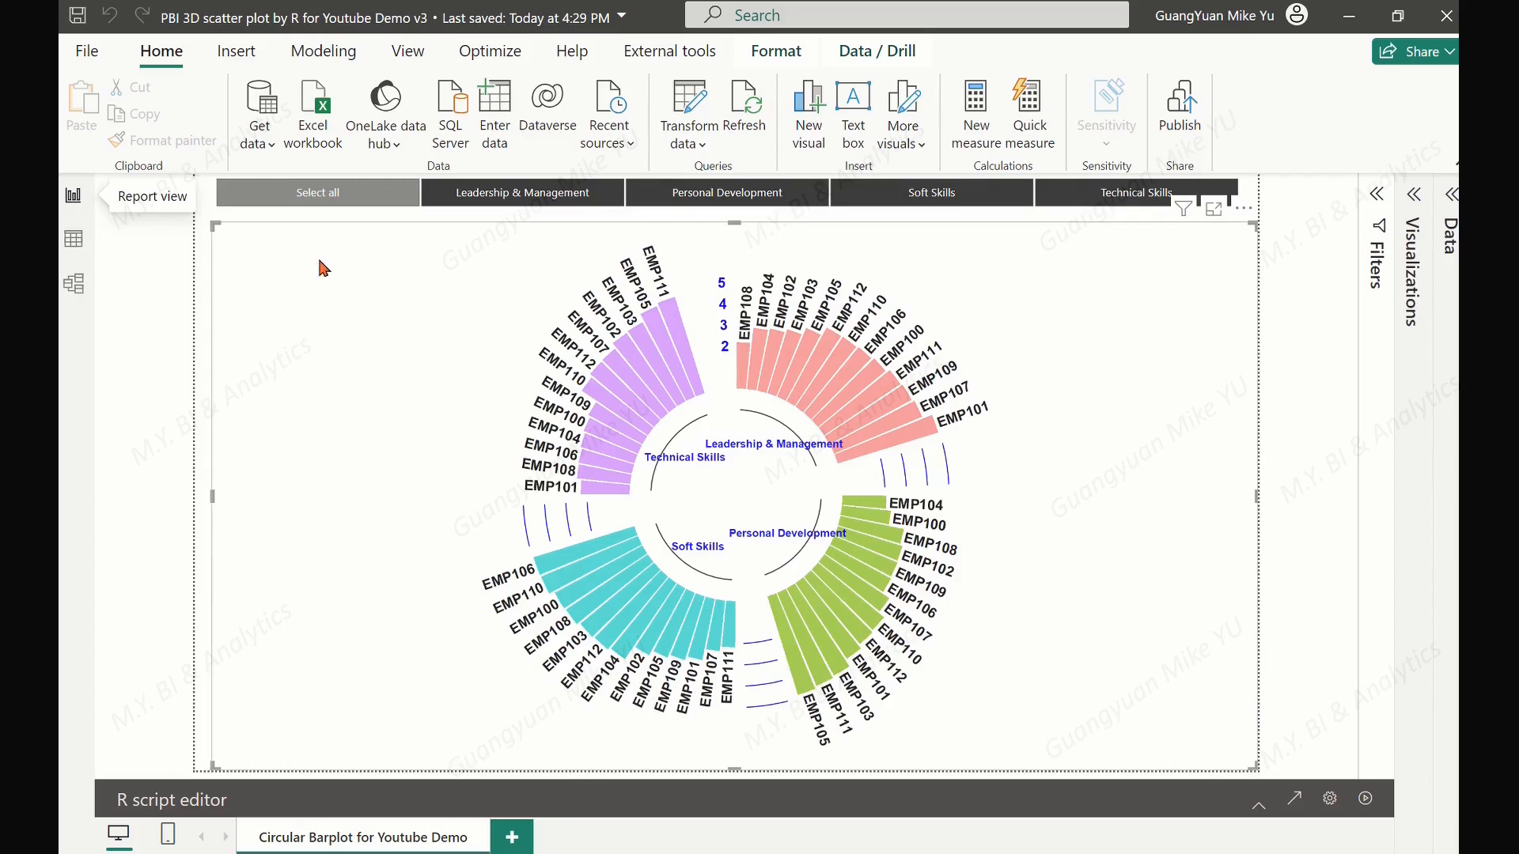
Open the Employee_Skills_Evaluations table's query for editing and refresh its data preview.
{"action": "left_click", "coordinate": [65, 249]}
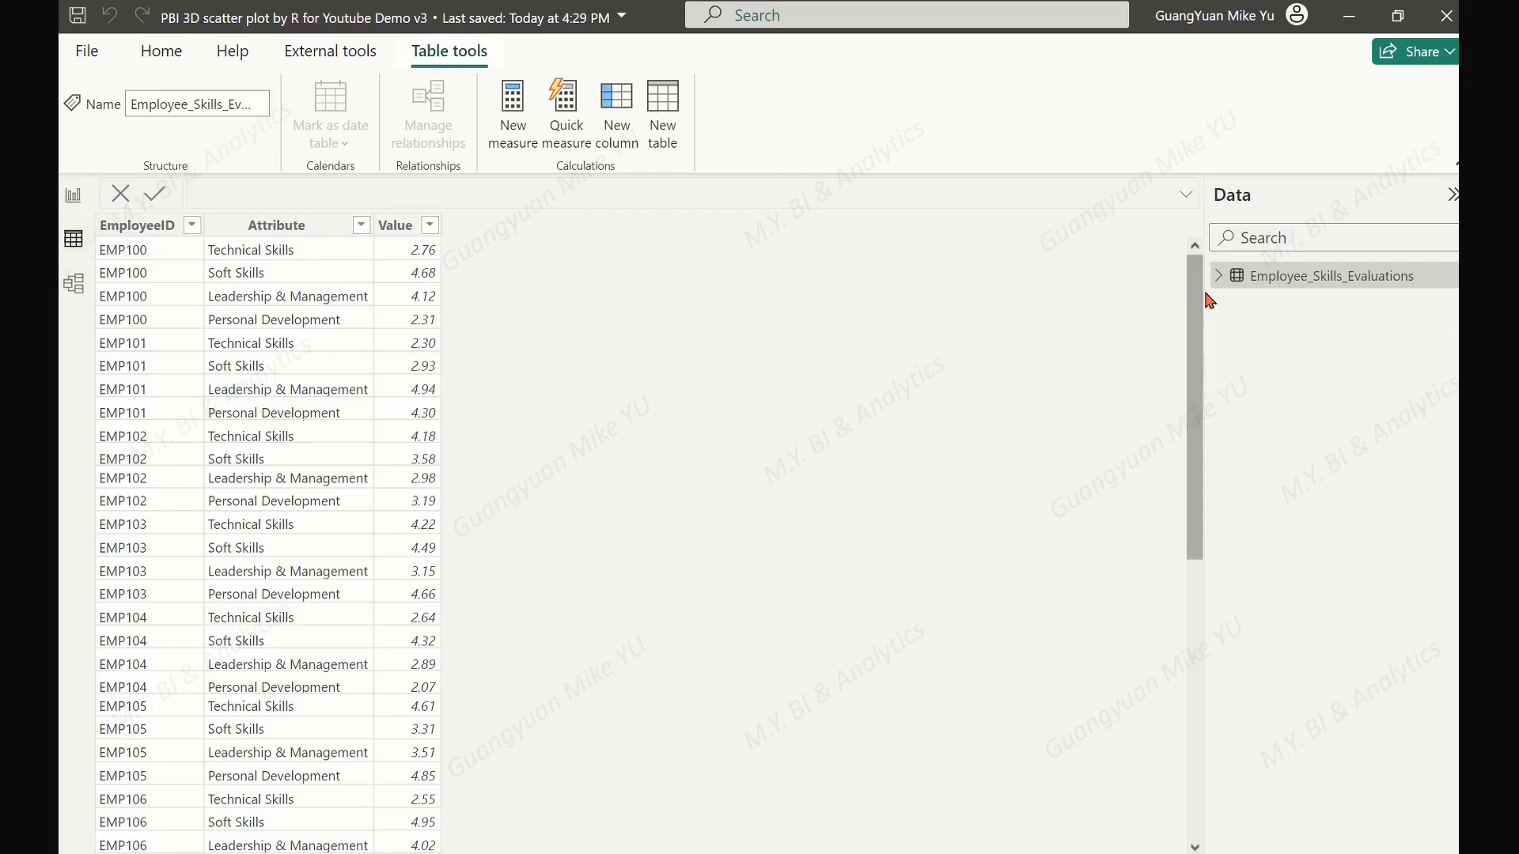
{"action": "right_click", "coordinate": [1265, 279]}
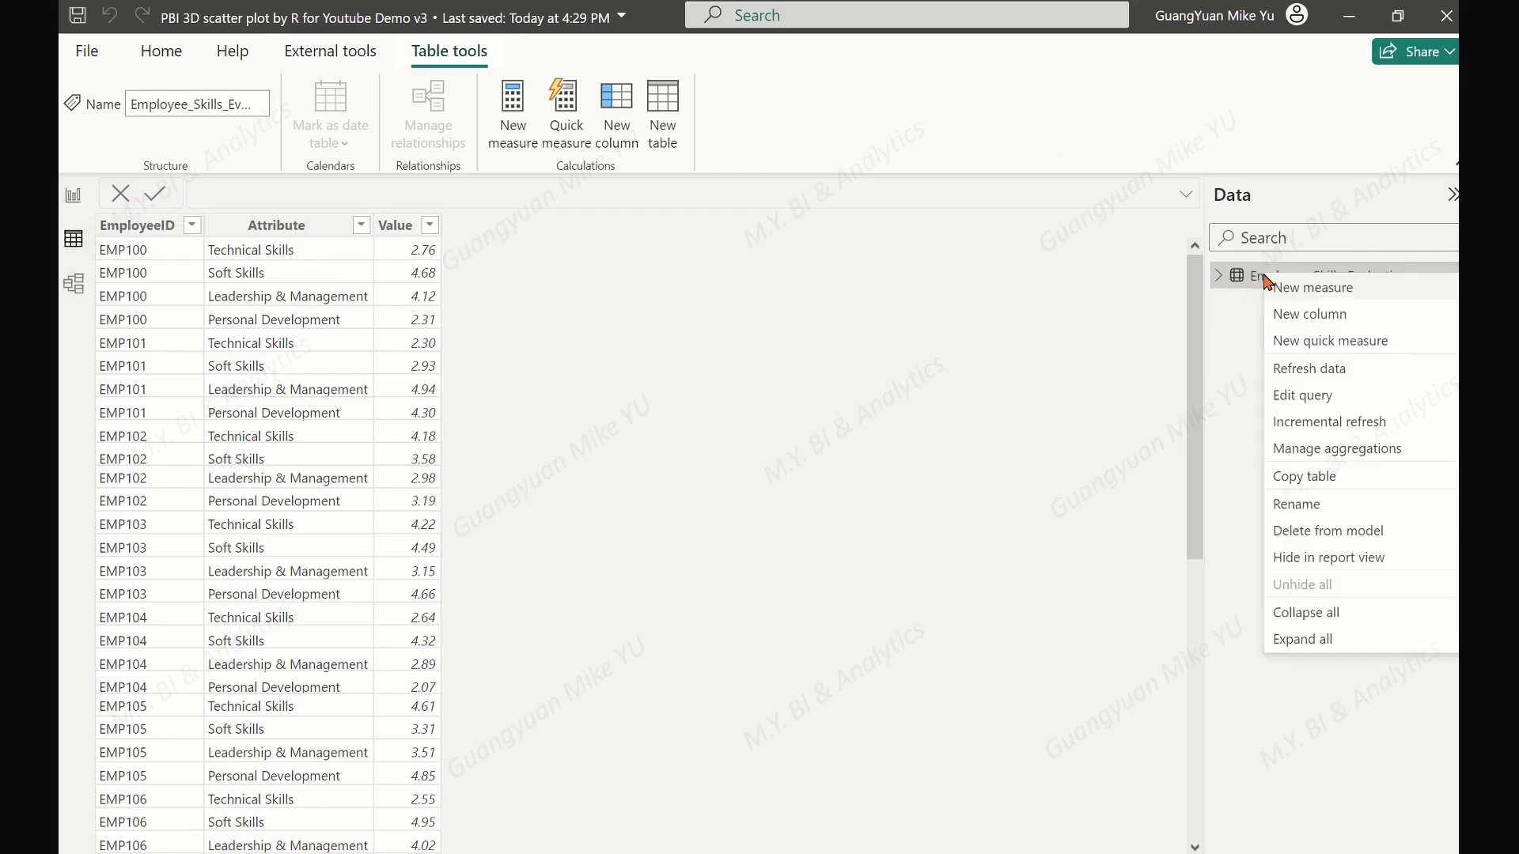
{"action": "left_click", "coordinate": [1326, 402]}
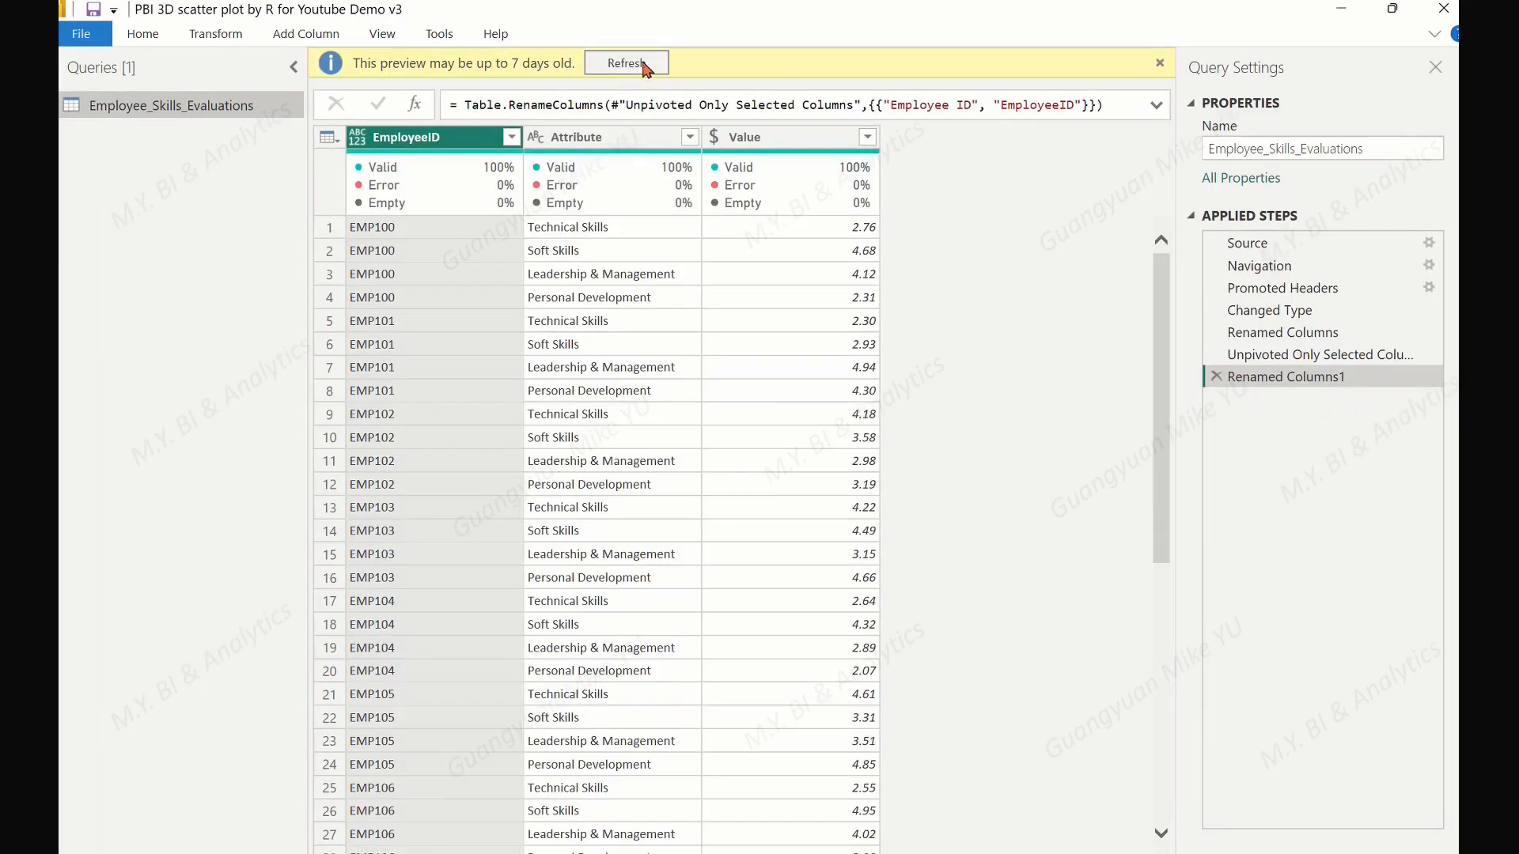
{"action": "left_click", "coordinate": [644, 65]}
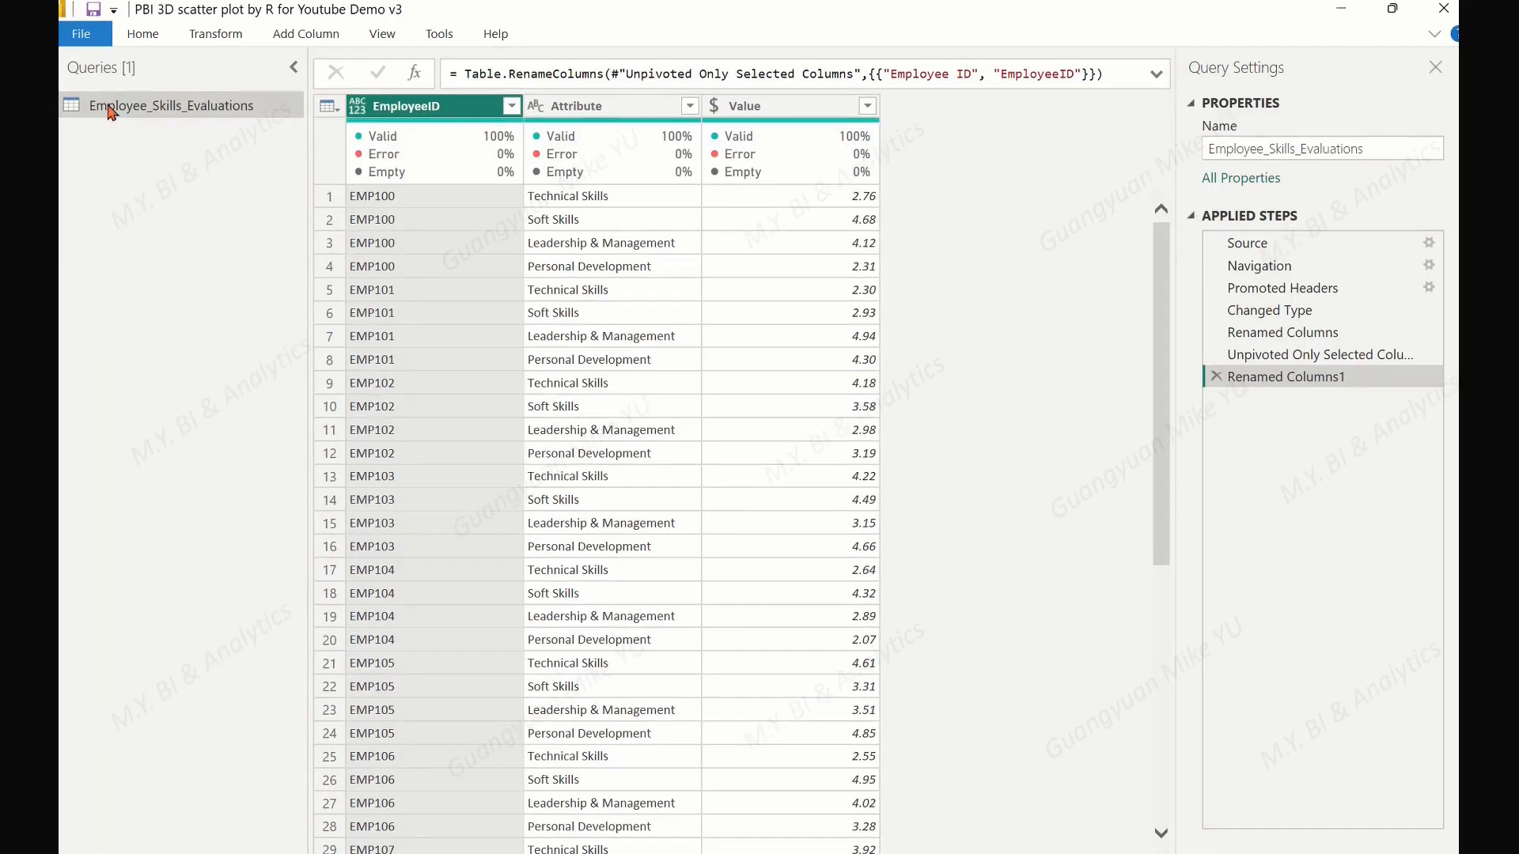
Duplicate the Employee_Skills_Evaluations query and rename the copy Employee_Skills_Evaluations_for3D.
{"action": "right_click", "coordinate": [112, 113]}
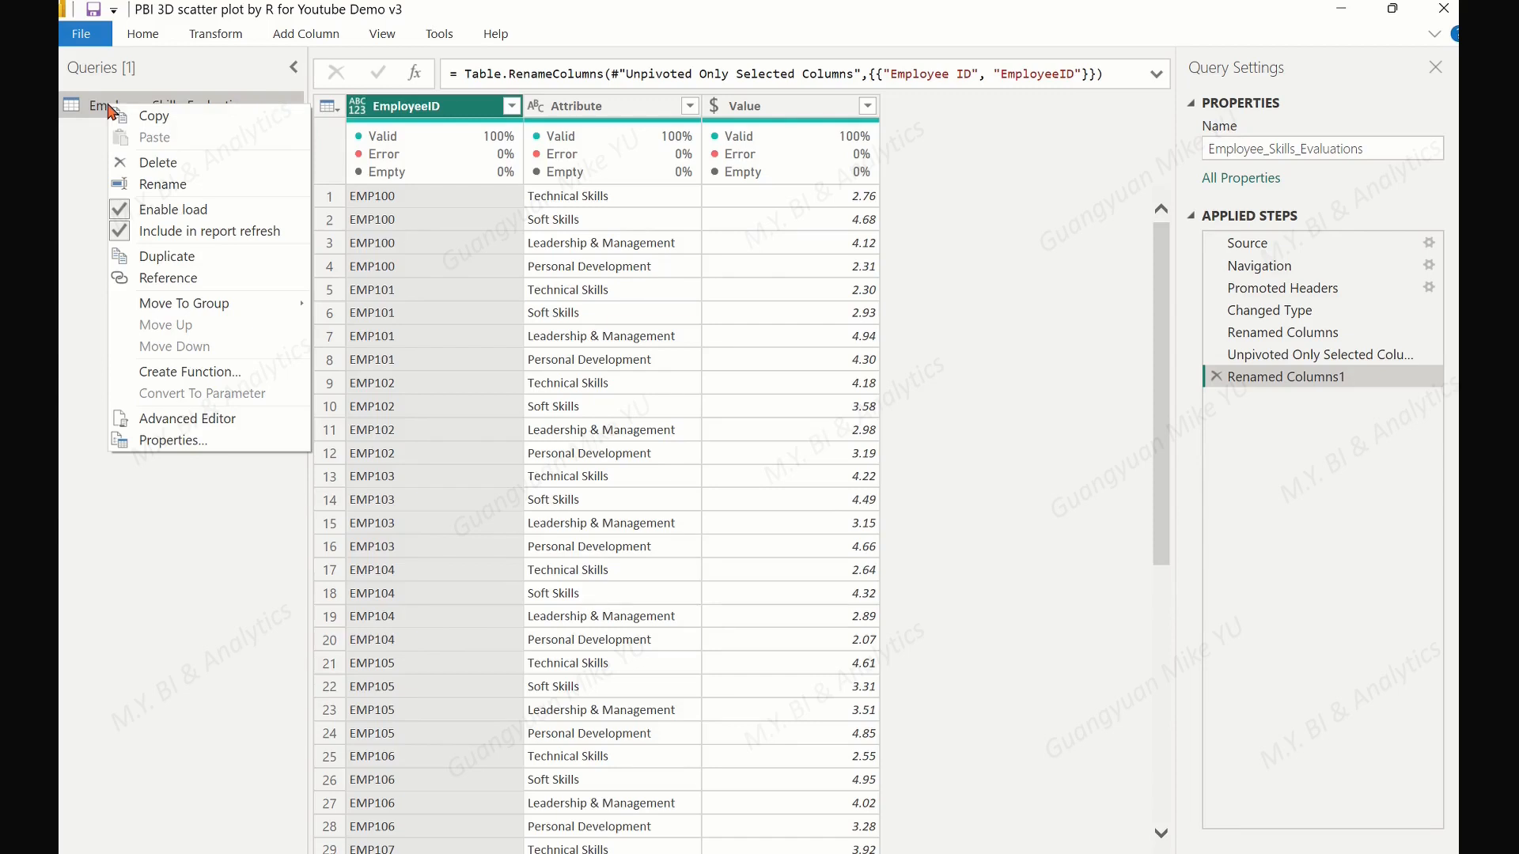
{"action": "left_click", "coordinate": [158, 257]}
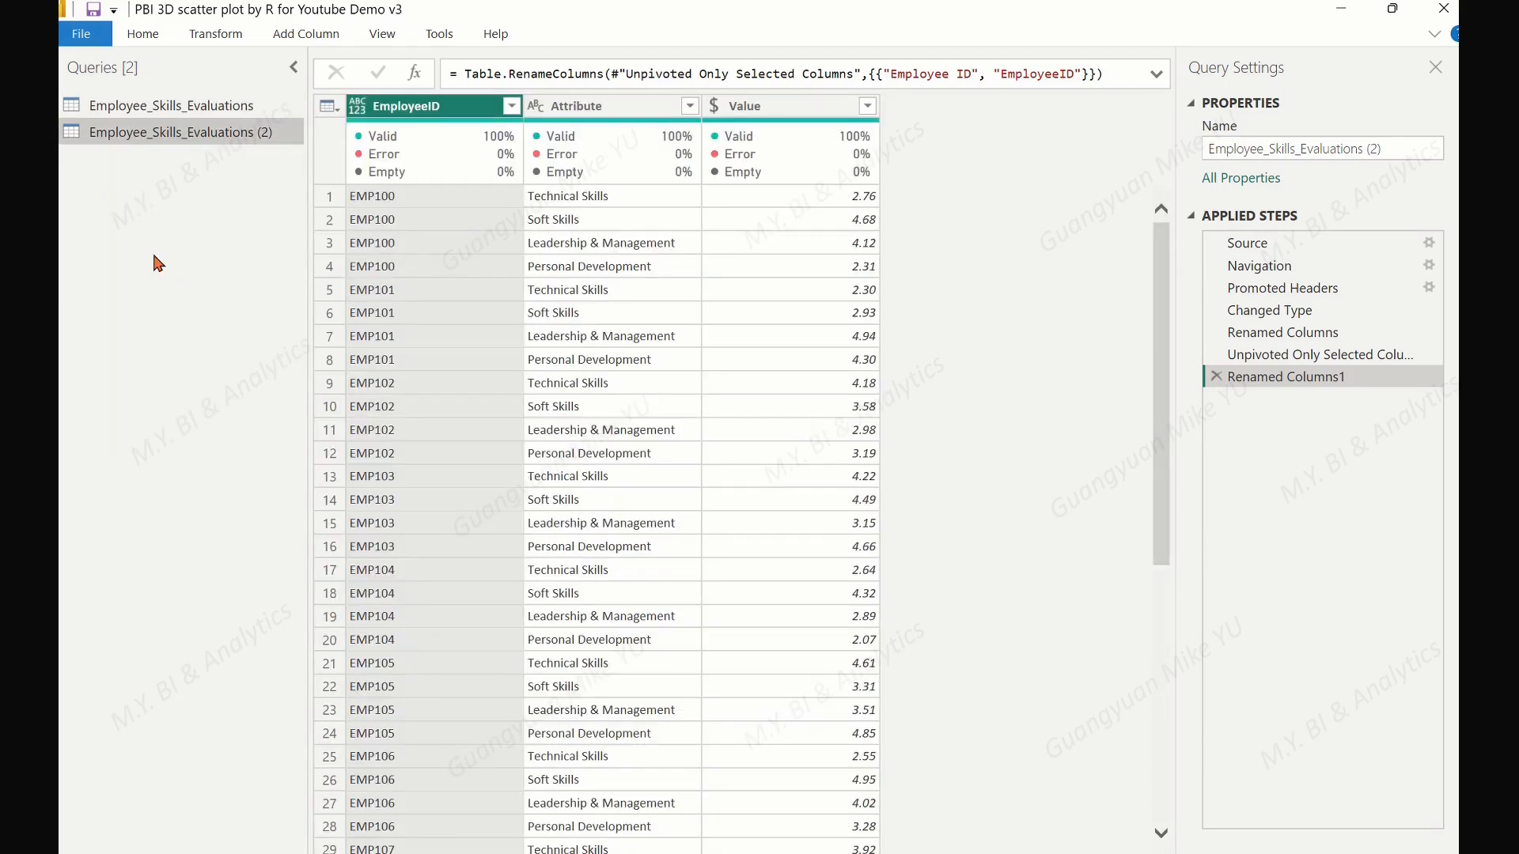
{"action": "right_click", "coordinate": [175, 131]}
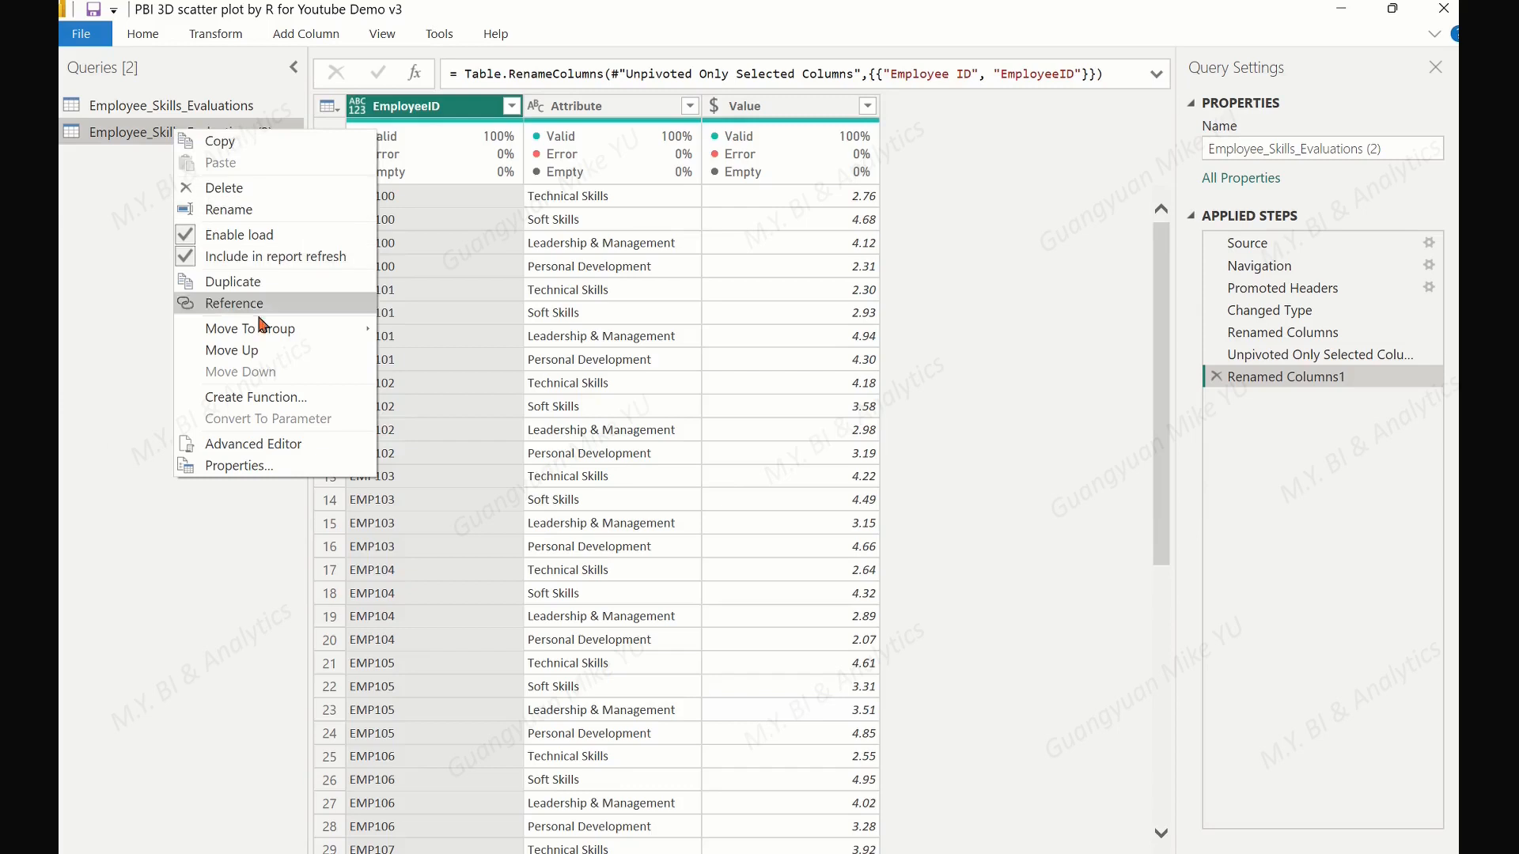
{"action": "left_click", "coordinate": [240, 219]}
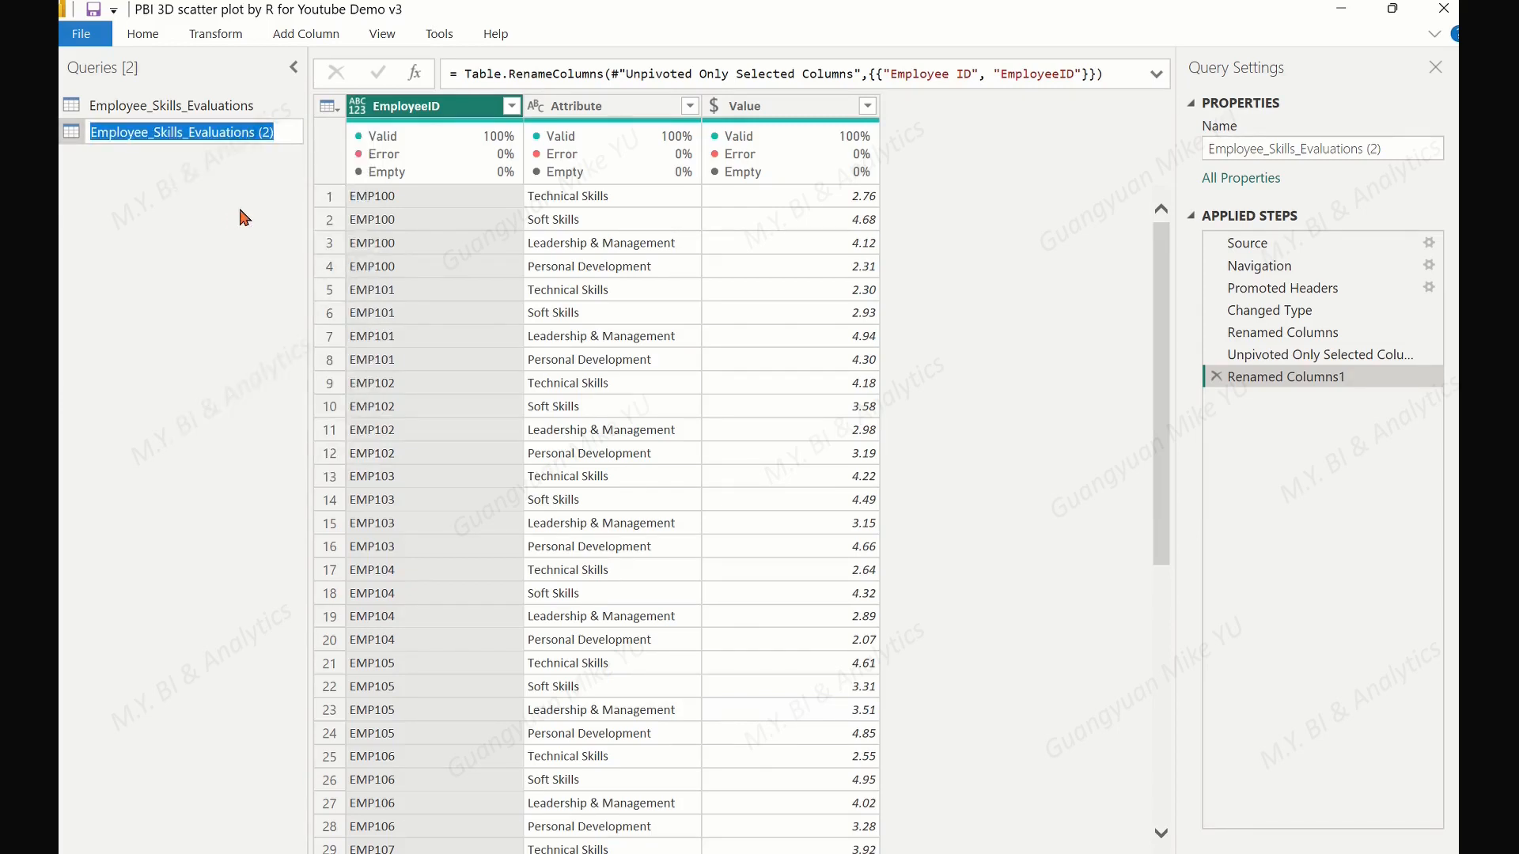
{"action": "type", "text": "Employee_Skills_Evaluations_for3D"}
{"action": "key", "text": "Return"}
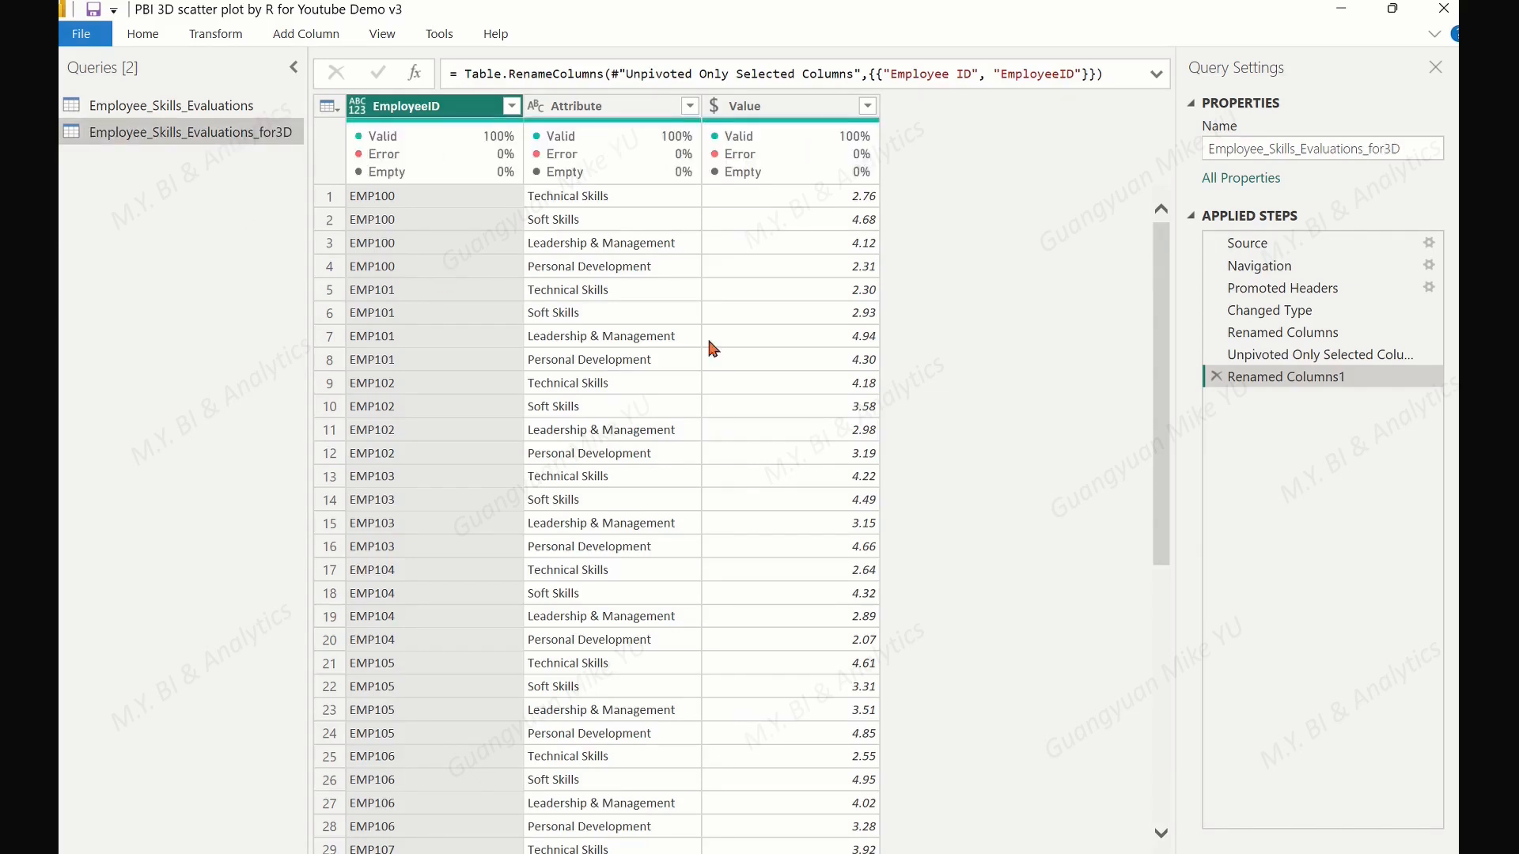
Remove the Renamed Columns1 and unpivot steps from the duplicated query, and add an index column starting from 1.
{"action": "left_click", "coordinate": [1217, 378]}
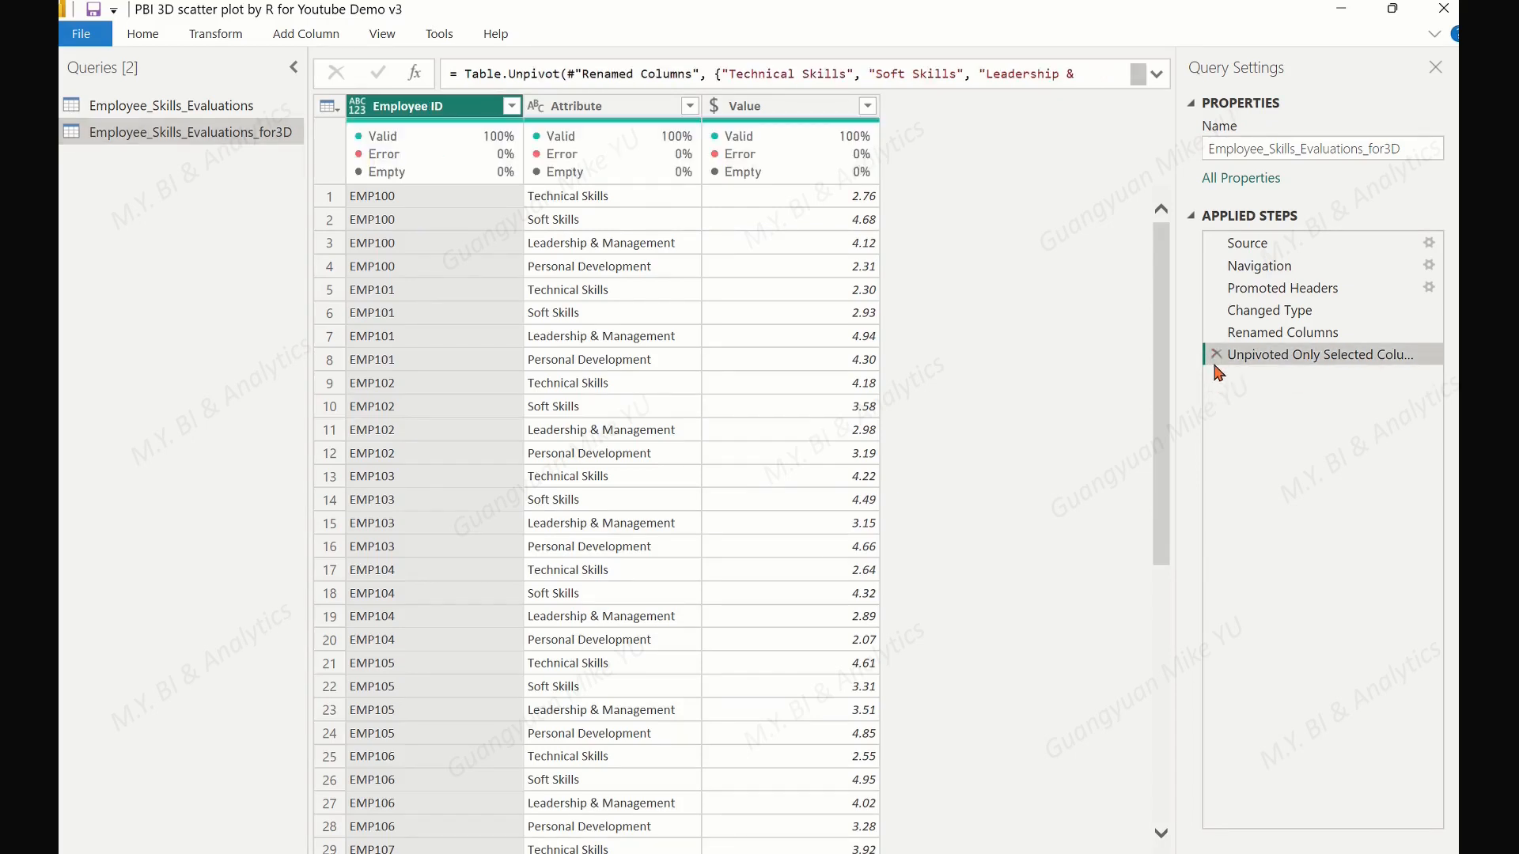
{"action": "left_click", "coordinate": [1216, 356]}
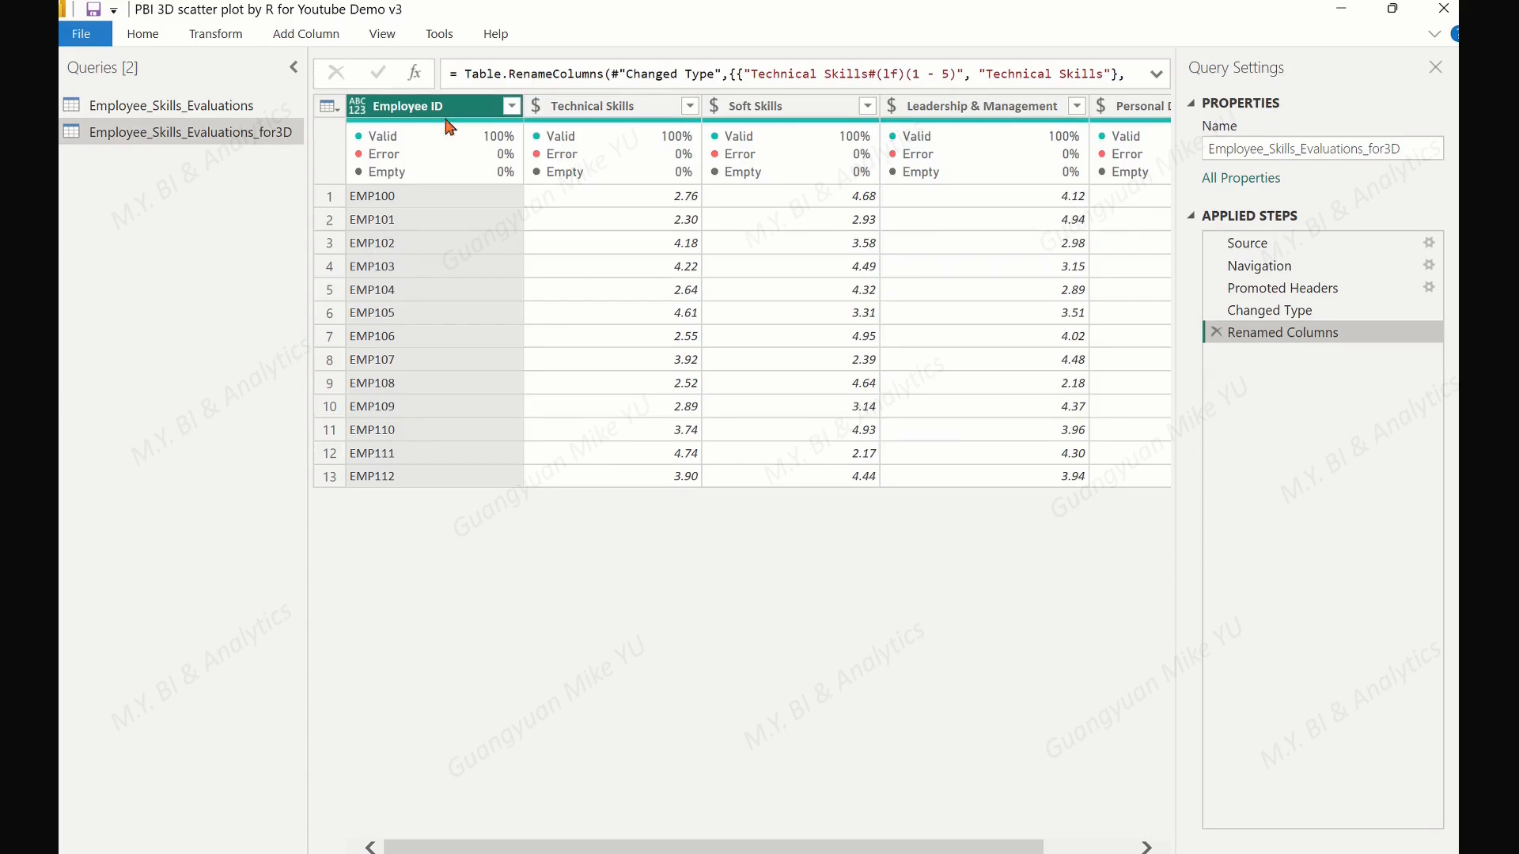
{"action": "left_click", "coordinate": [310, 38]}
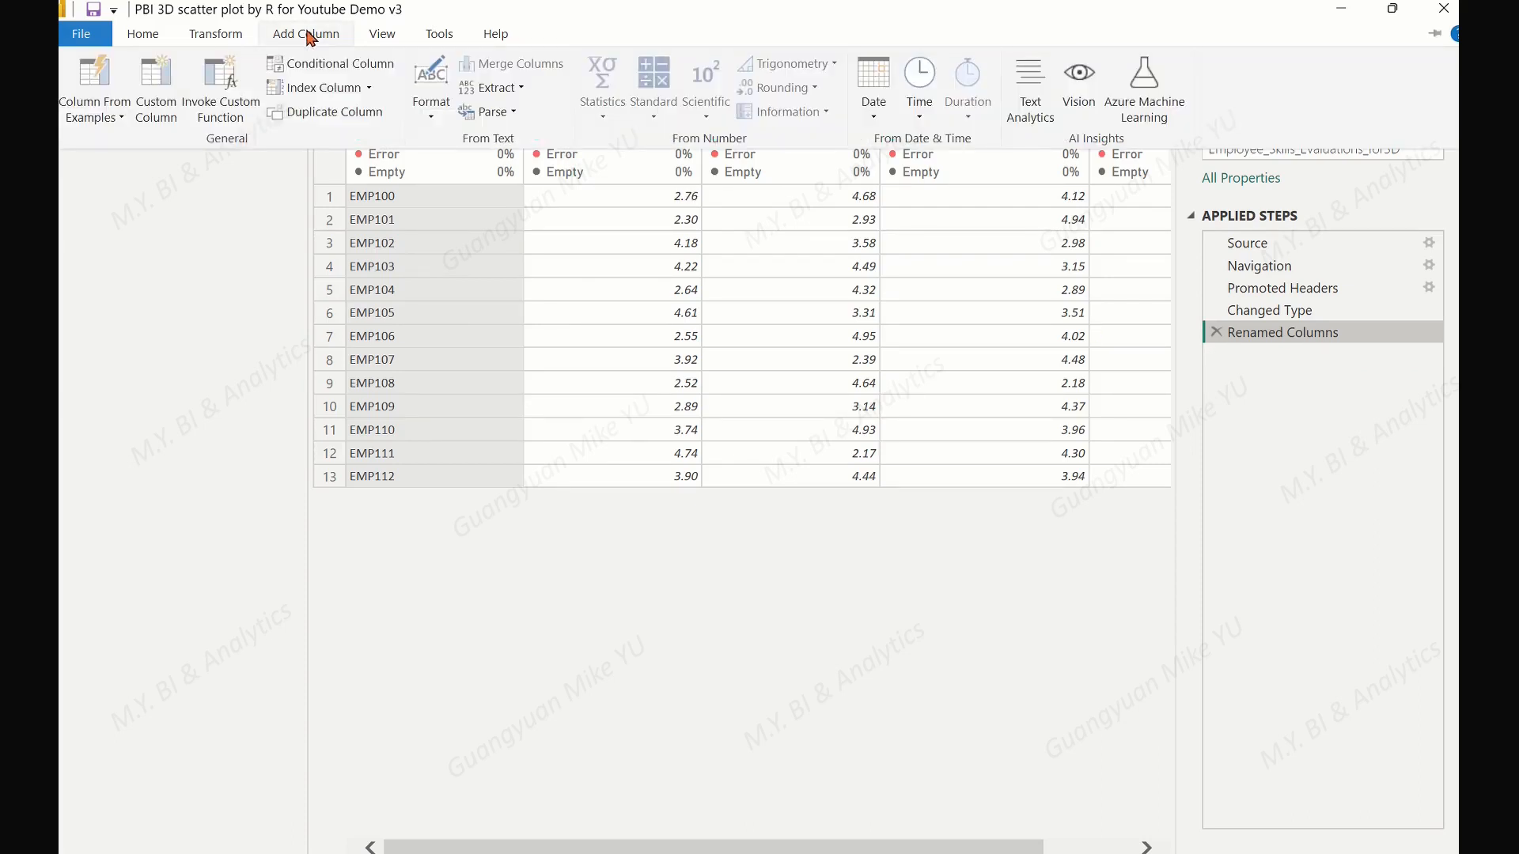
{"action": "left_click", "coordinate": [372, 92]}
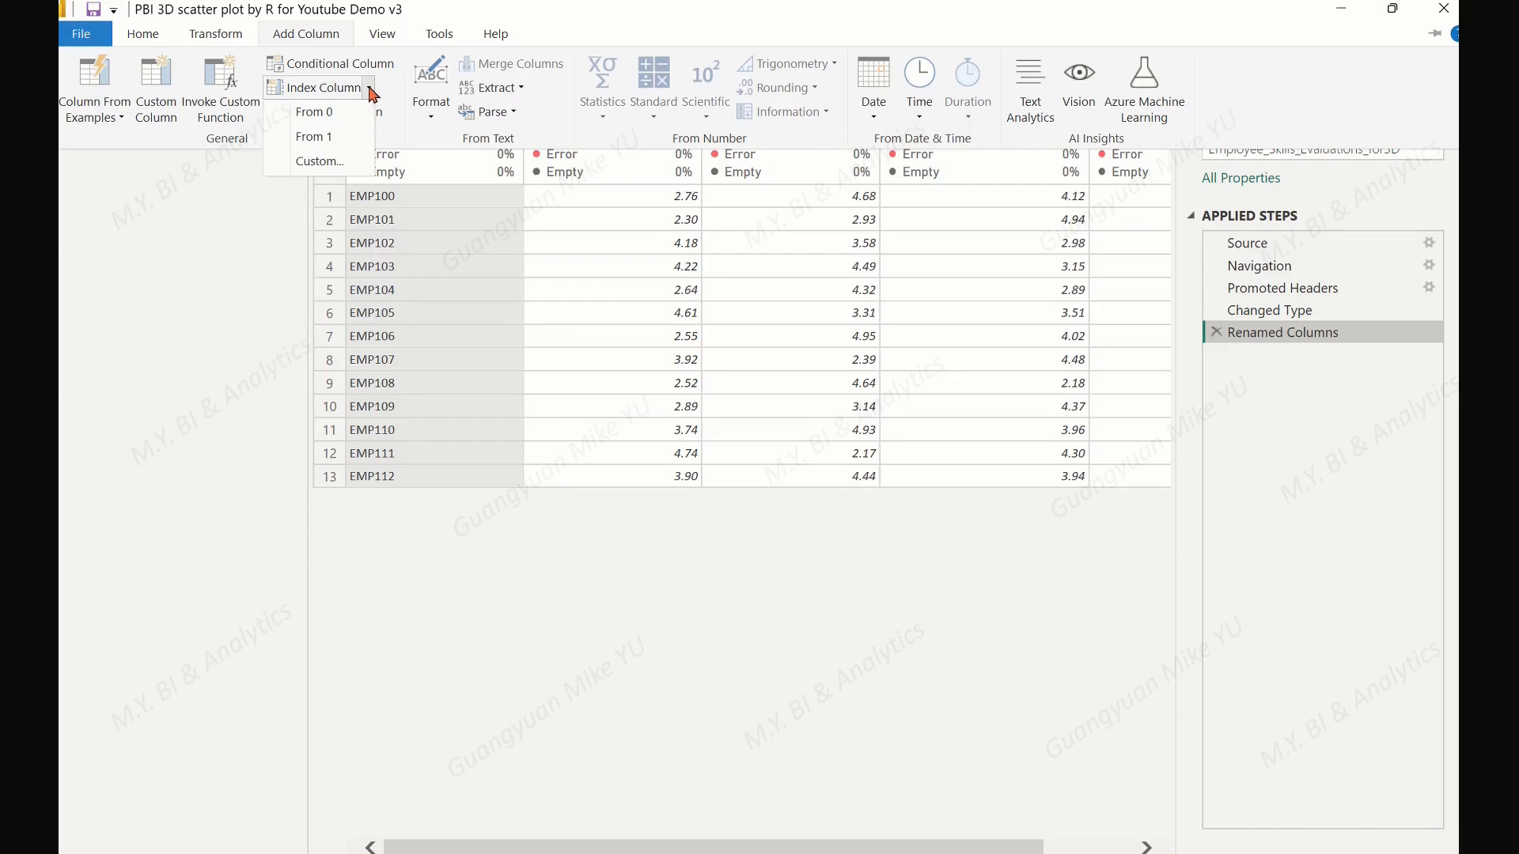
{"action": "left_click", "coordinate": [342, 141]}
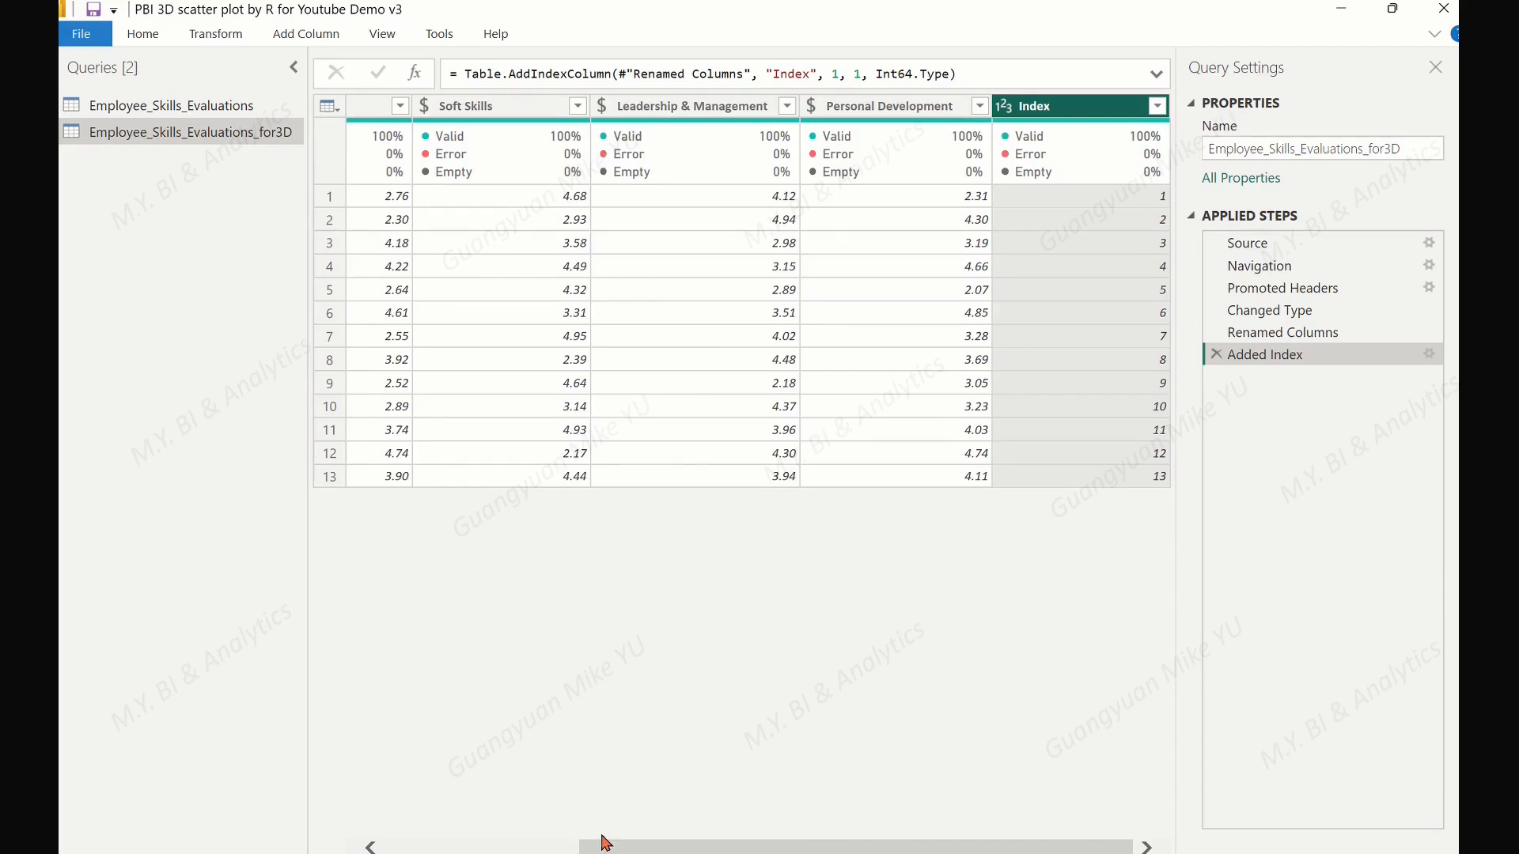
{"action": "left_click_drag", "start_coordinate": [607, 848], "coordinate": [649, 850]}
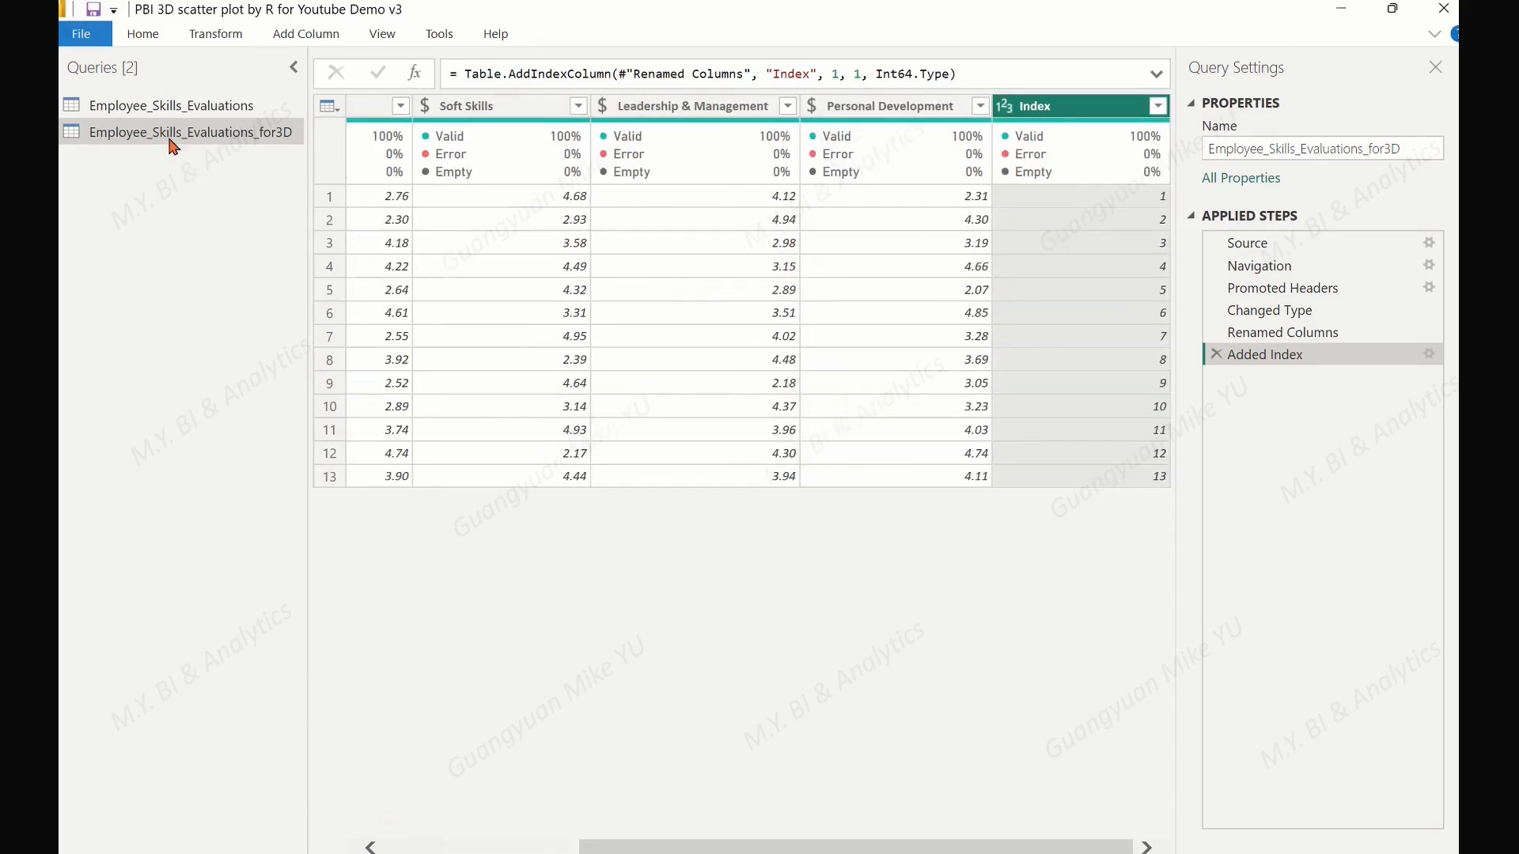
Close the query editor and apply the pending query changes to the model.
{"action": "left_click", "coordinate": [85, 36]}
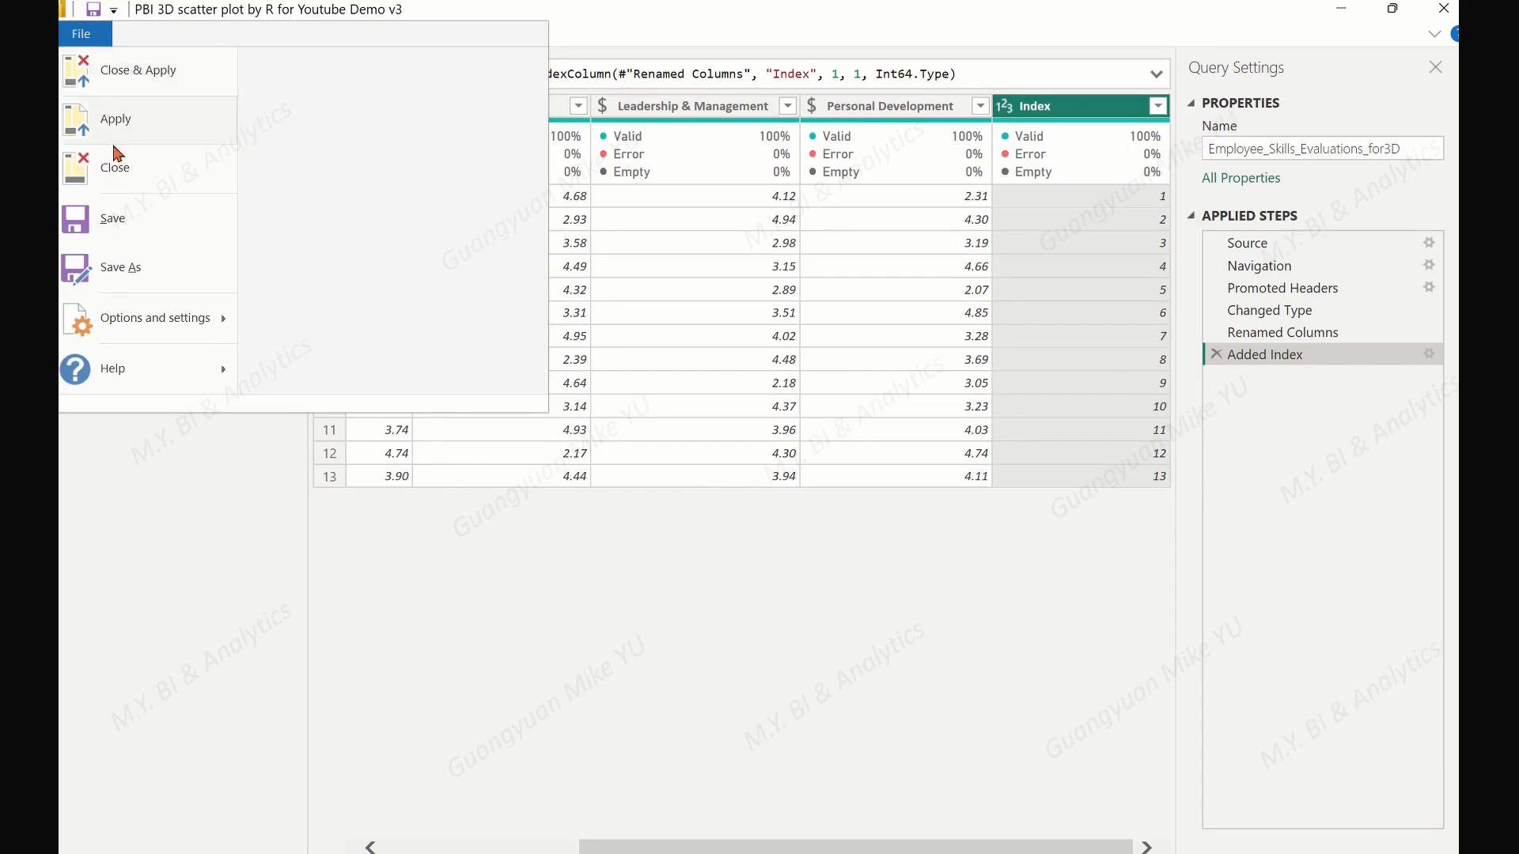
{"action": "left_click", "coordinate": [115, 173]}
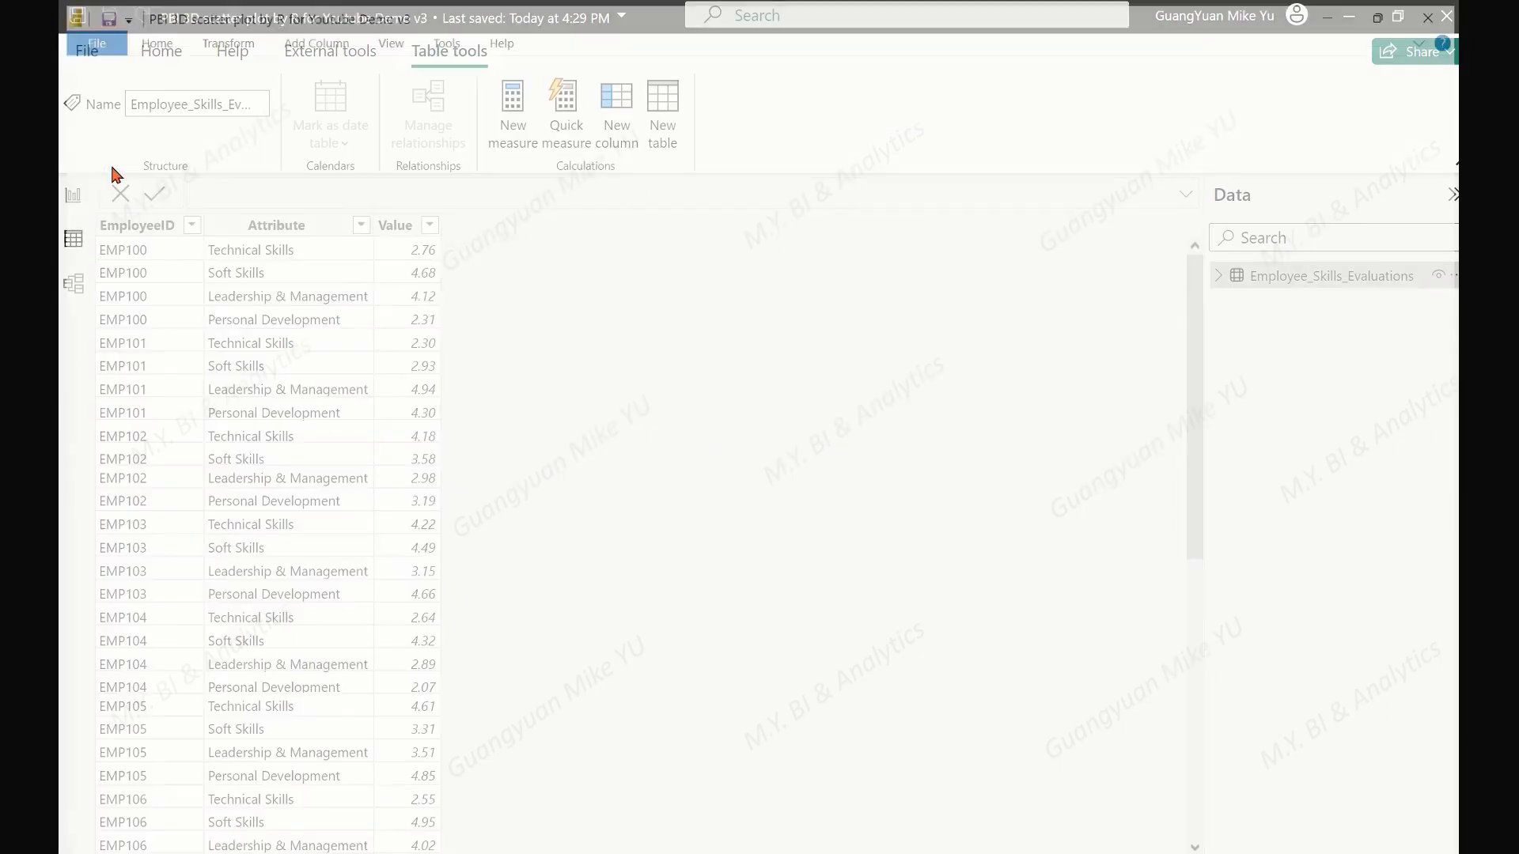
{"action": "left_click", "coordinate": [935, 198]}
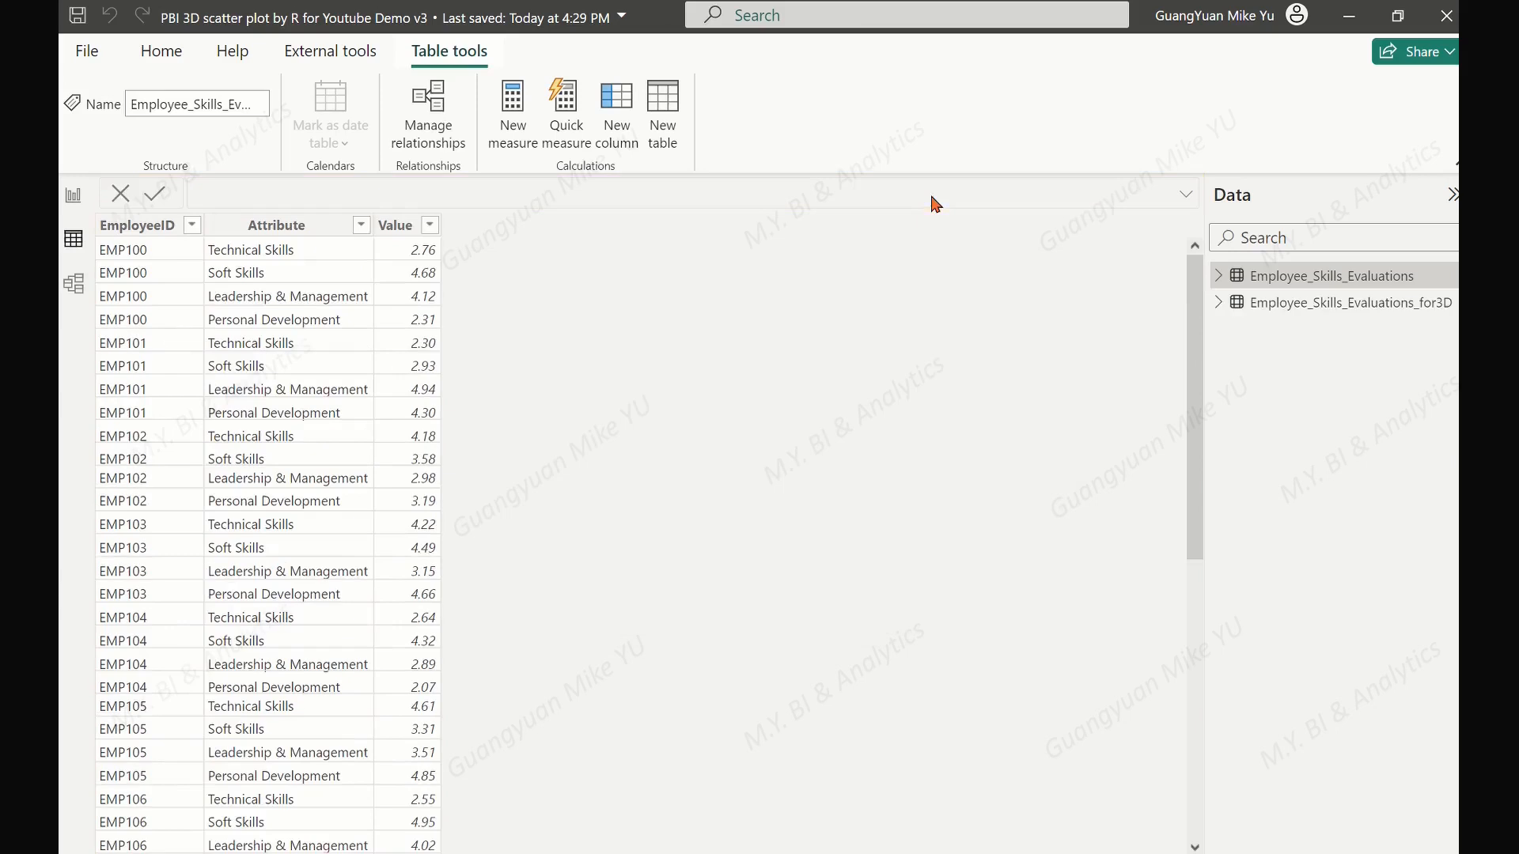
Format the Technical Skills and Soft Skills columns of Employee_Skills_Evaluations_for3D as decimal numbers.
{"action": "left_click", "coordinate": [1298, 307]}
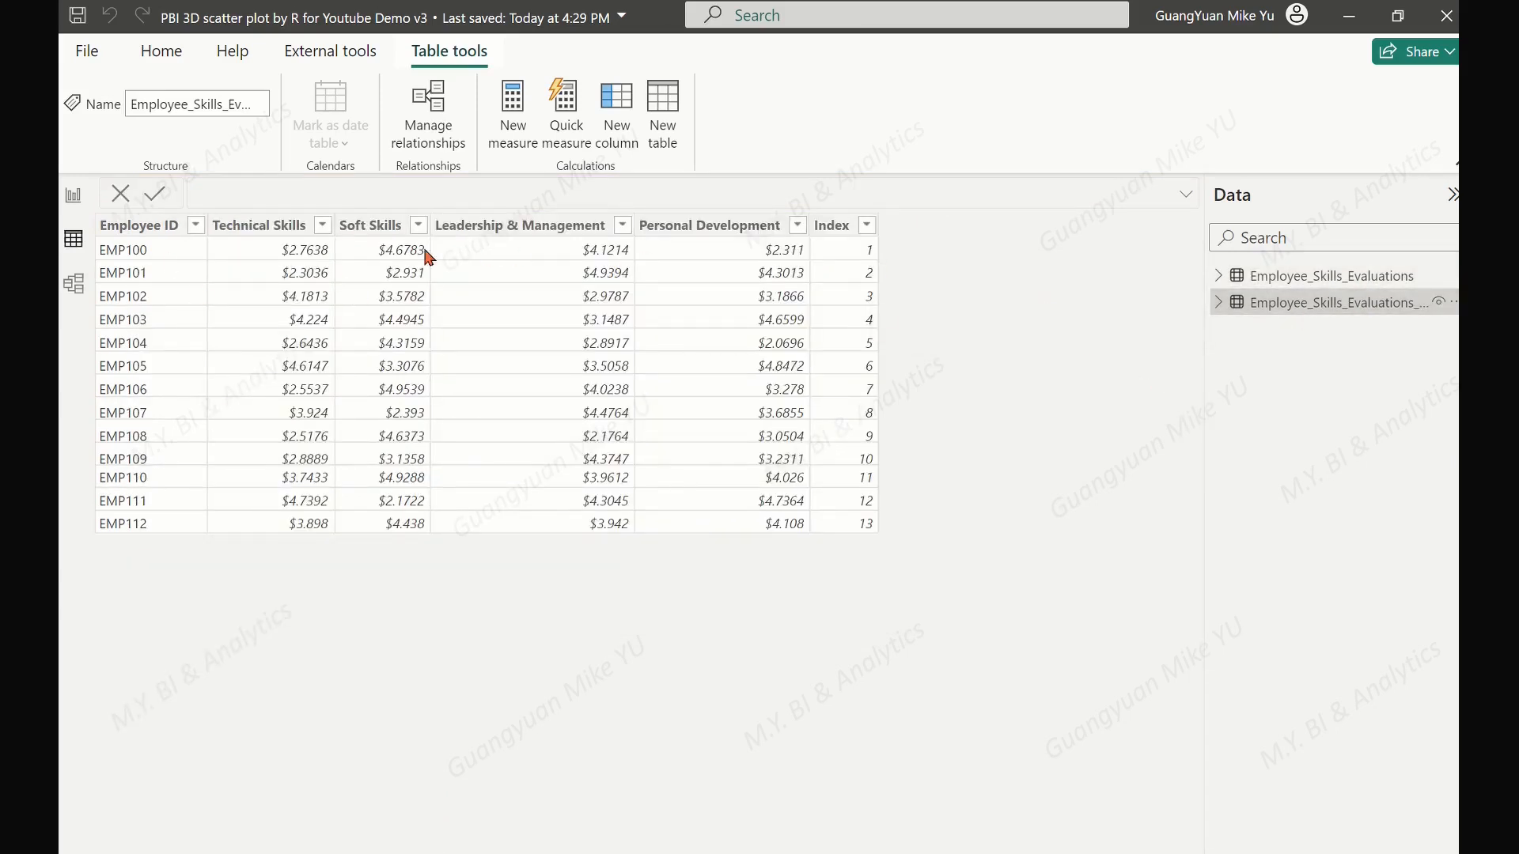
{"action": "right_click", "coordinate": [274, 223]}
{"action": "left_click", "coordinate": [522, 100]}
{"action": "left_click", "coordinate": [472, 192]}
{"action": "left_click", "coordinate": [381, 227]}
{"action": "left_click", "coordinate": [522, 100]}
{"action": "left_click", "coordinate": [478, 192]}
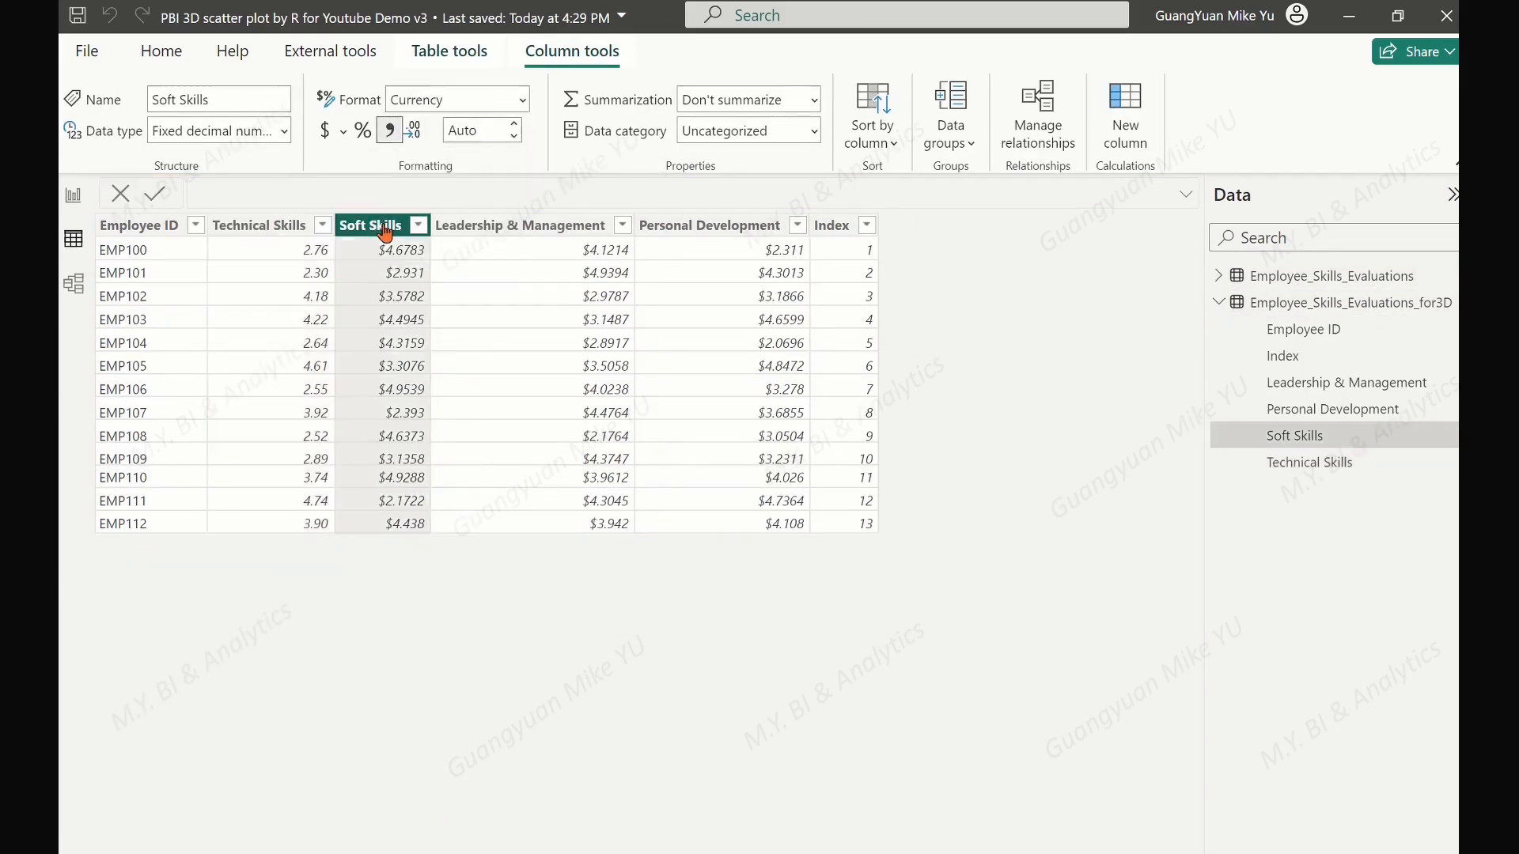
Format the Leadership & Management and Personal Development columns as decimal numbers.
{"action": "left_click", "coordinate": [479, 229]}
{"action": "left_click", "coordinate": [522, 101]}
{"action": "left_click", "coordinate": [491, 192]}
{"action": "left_click", "coordinate": [680, 227]}
{"action": "left_click", "coordinate": [522, 100]}
{"action": "left_click", "coordinate": [496, 200]}
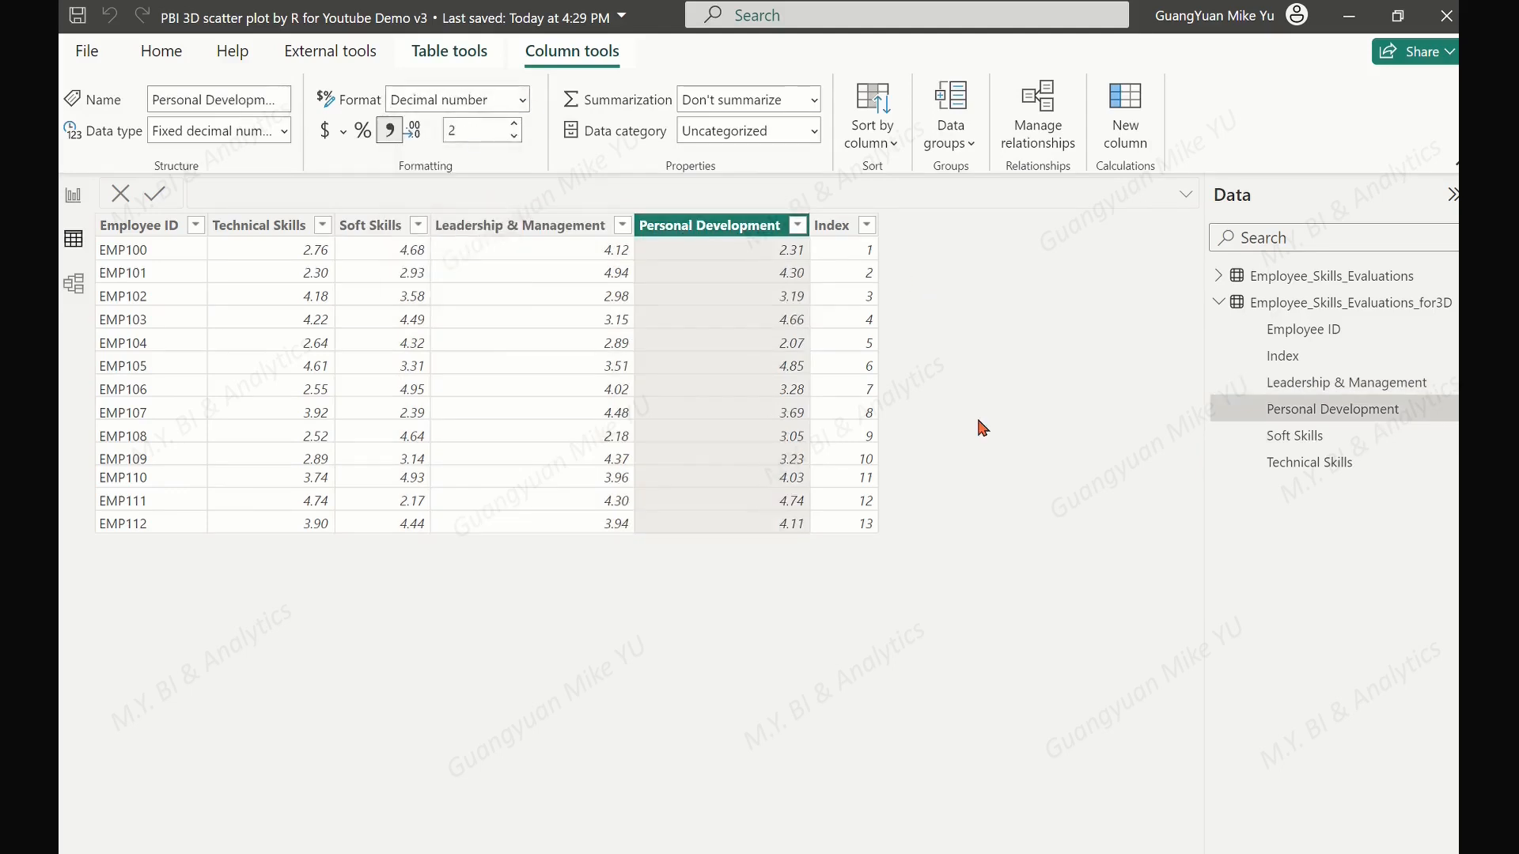
{"action": "left_click", "coordinate": [146, 225]}
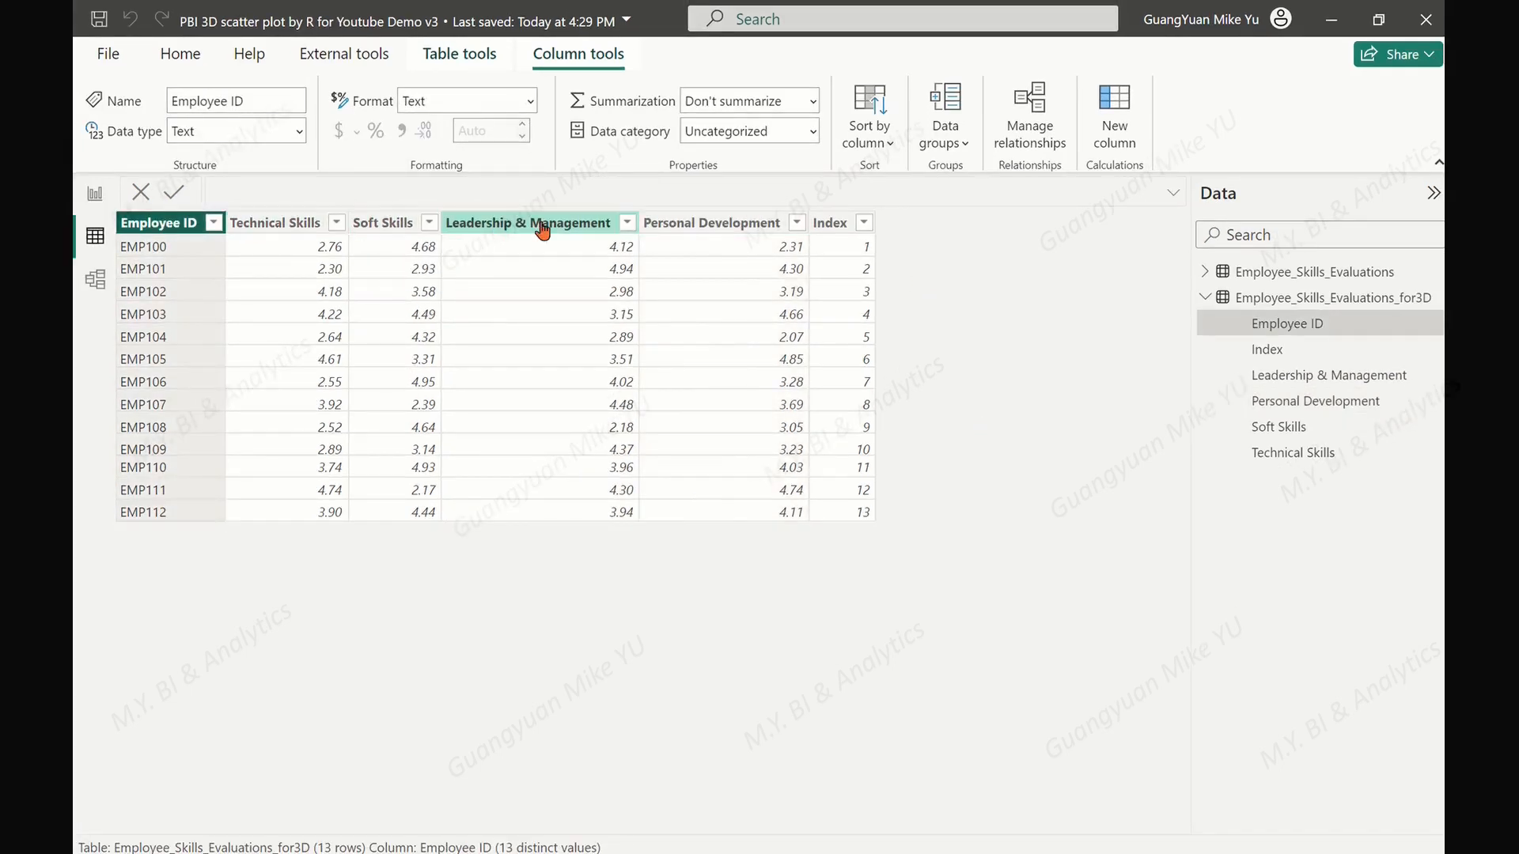
Add a new report page and name it "3D scatter plot for Employee Skills".
{"action": "left_click", "coordinate": [95, 199]}
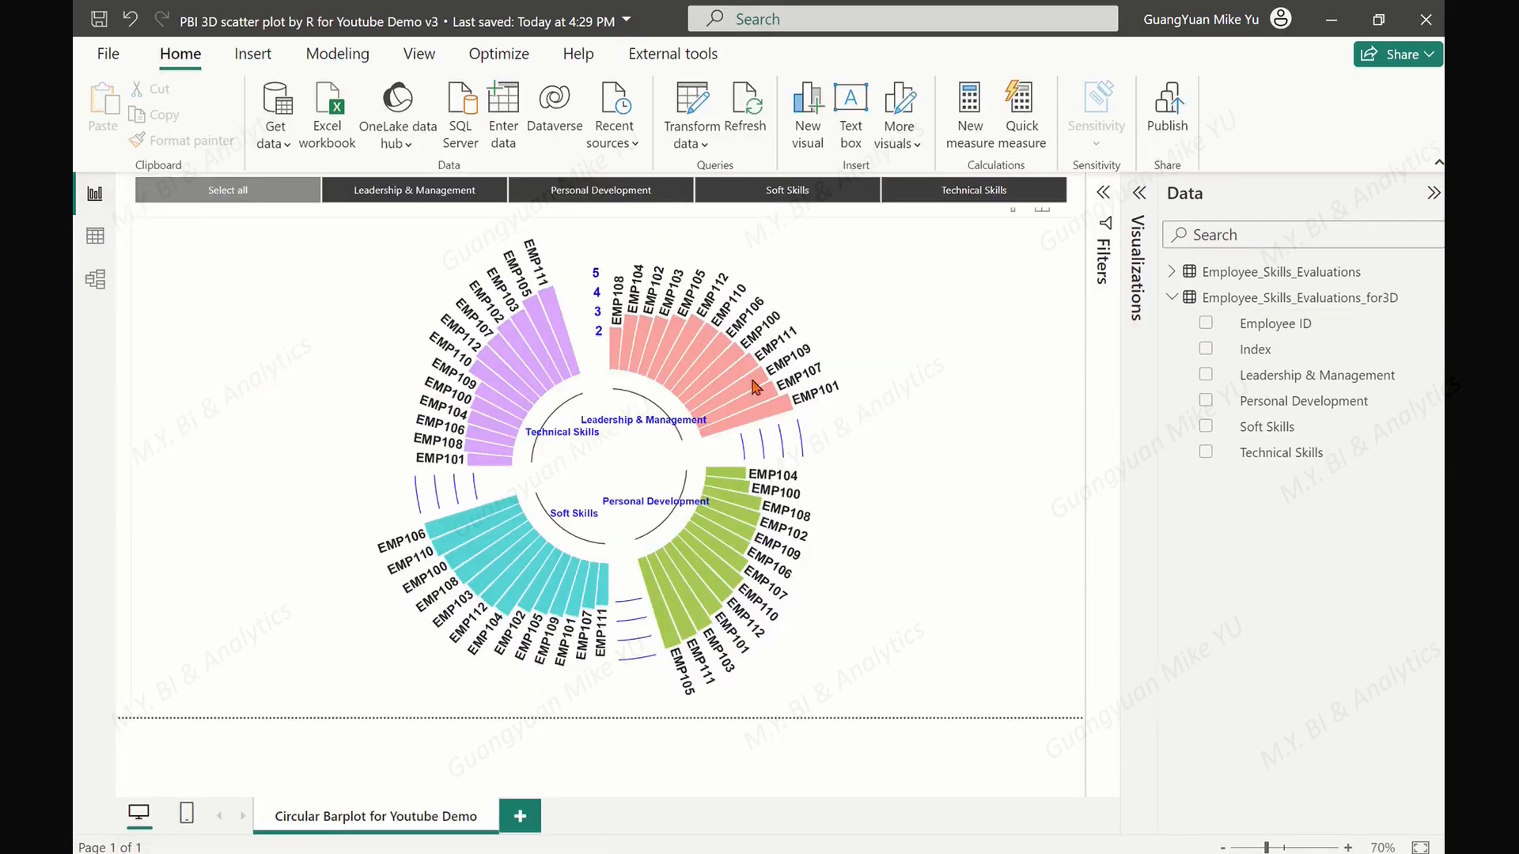
{"action": "left_click", "coordinate": [519, 815]}
{"action": "right_click", "coordinate": [523, 819]}
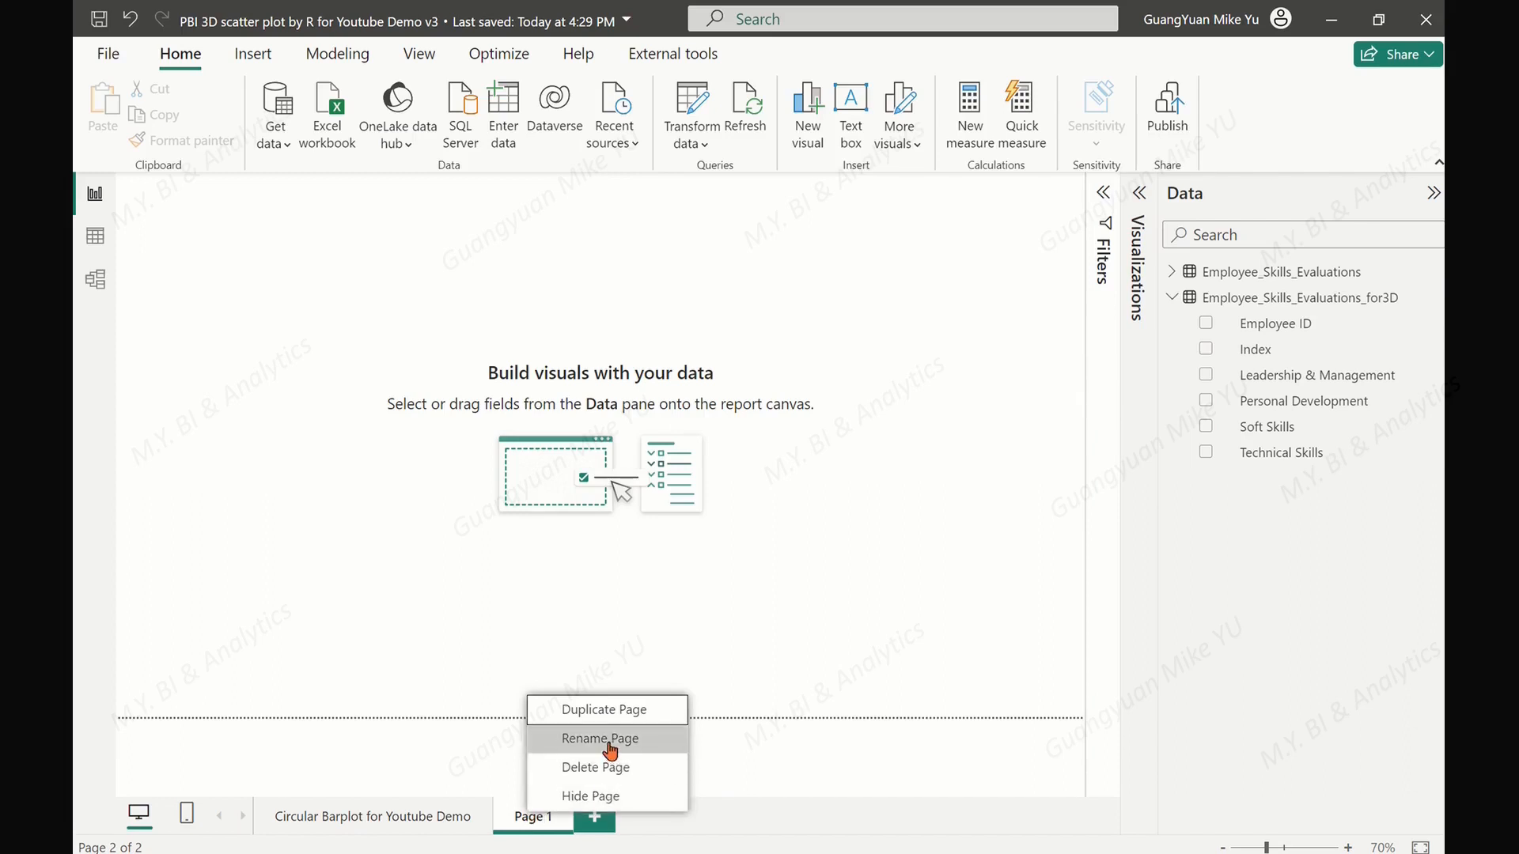
{"action": "left_click", "coordinate": [575, 734]}
{"action": "key", "text": "ctrl+v"}
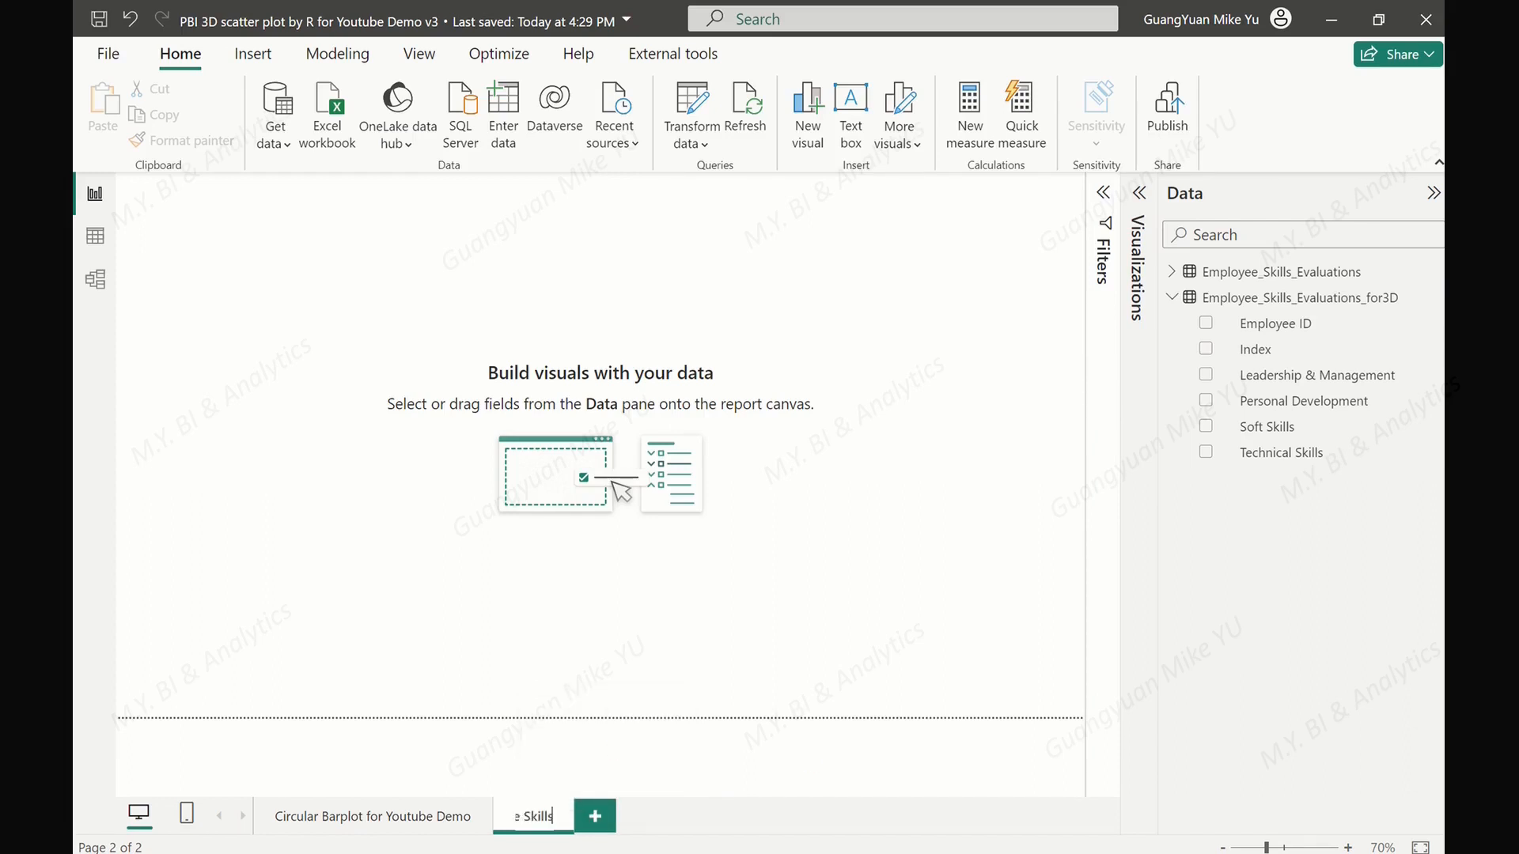
{"action": "left_click", "coordinate": [986, 819]}
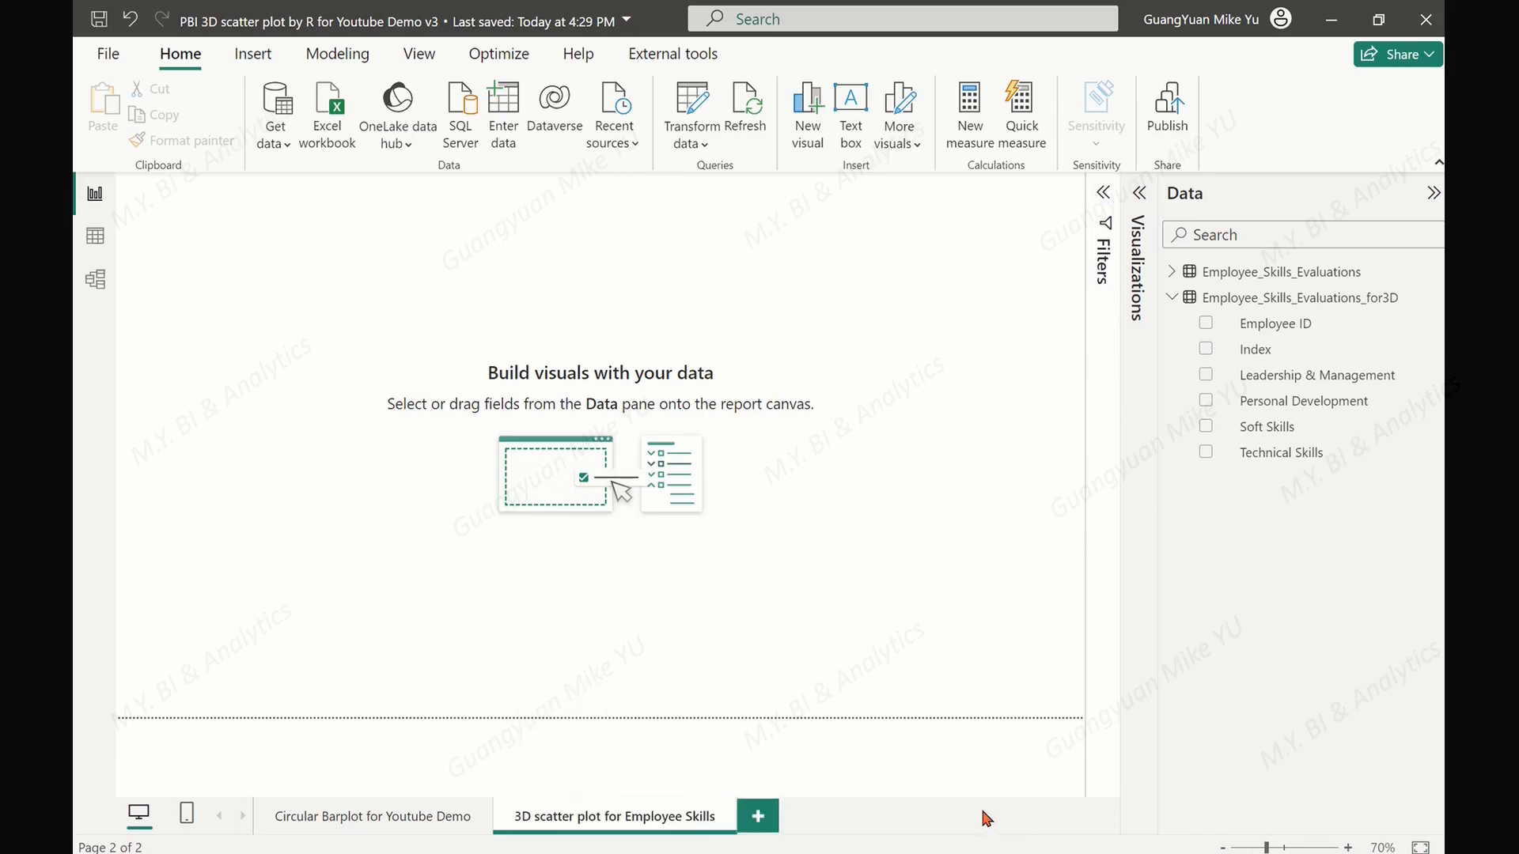
Insert an empty R script visual on the new report page.
{"action": "left_click", "coordinate": [1138, 193]}
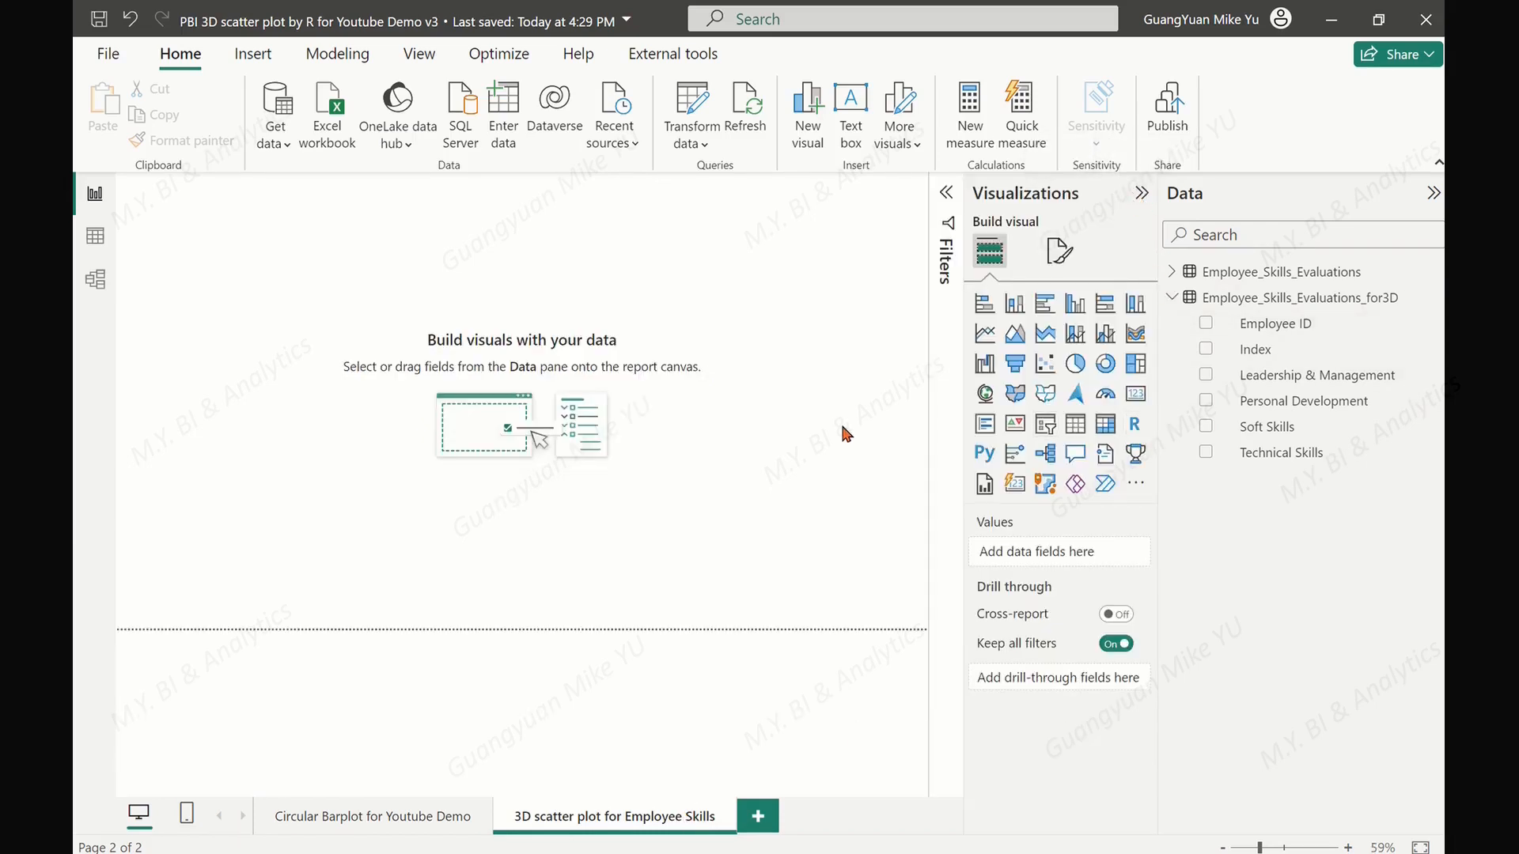
{"action": "left_click", "coordinate": [1133, 426]}
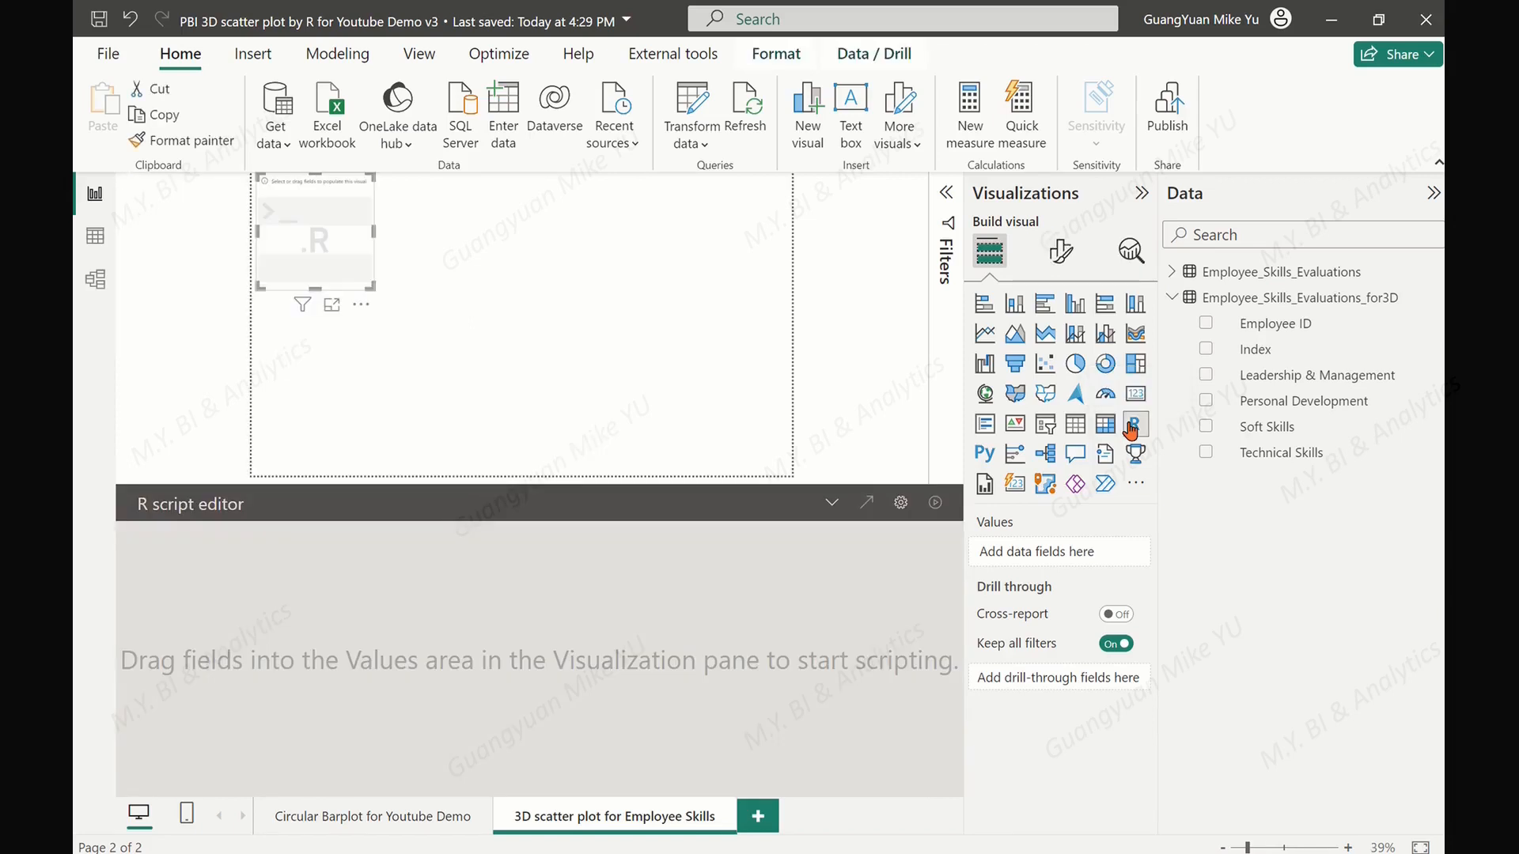
Enlarge the R visual to fill the report page and add all six fields of Employee_Skills_Evaluations_for3D as its values.
{"action": "left_click_drag", "start_coordinate": [364, 286], "coordinate": [789, 471]}
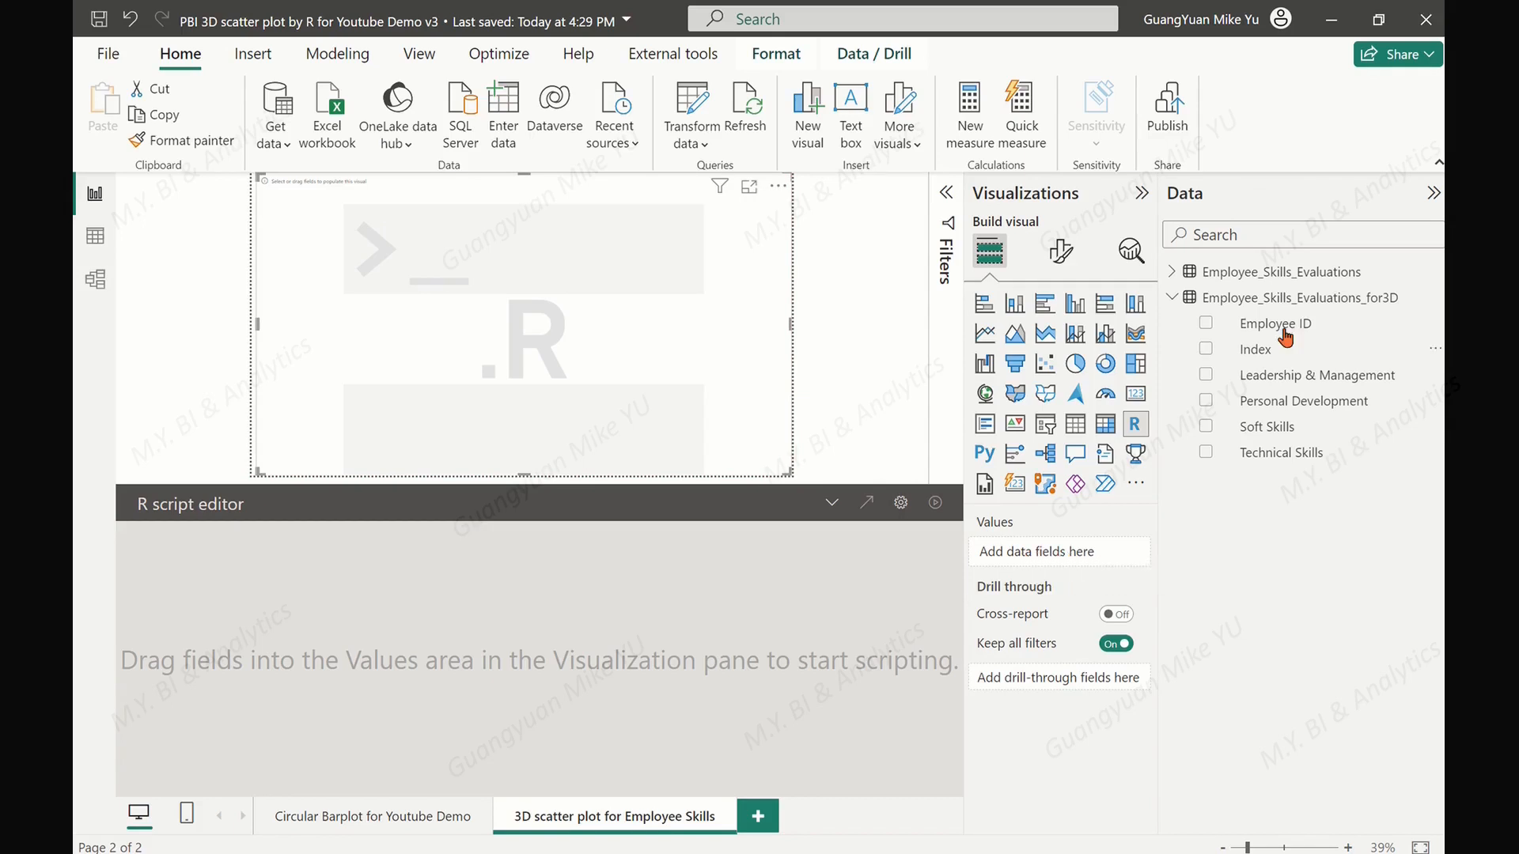
{"action": "left_click", "coordinate": [1205, 323]}
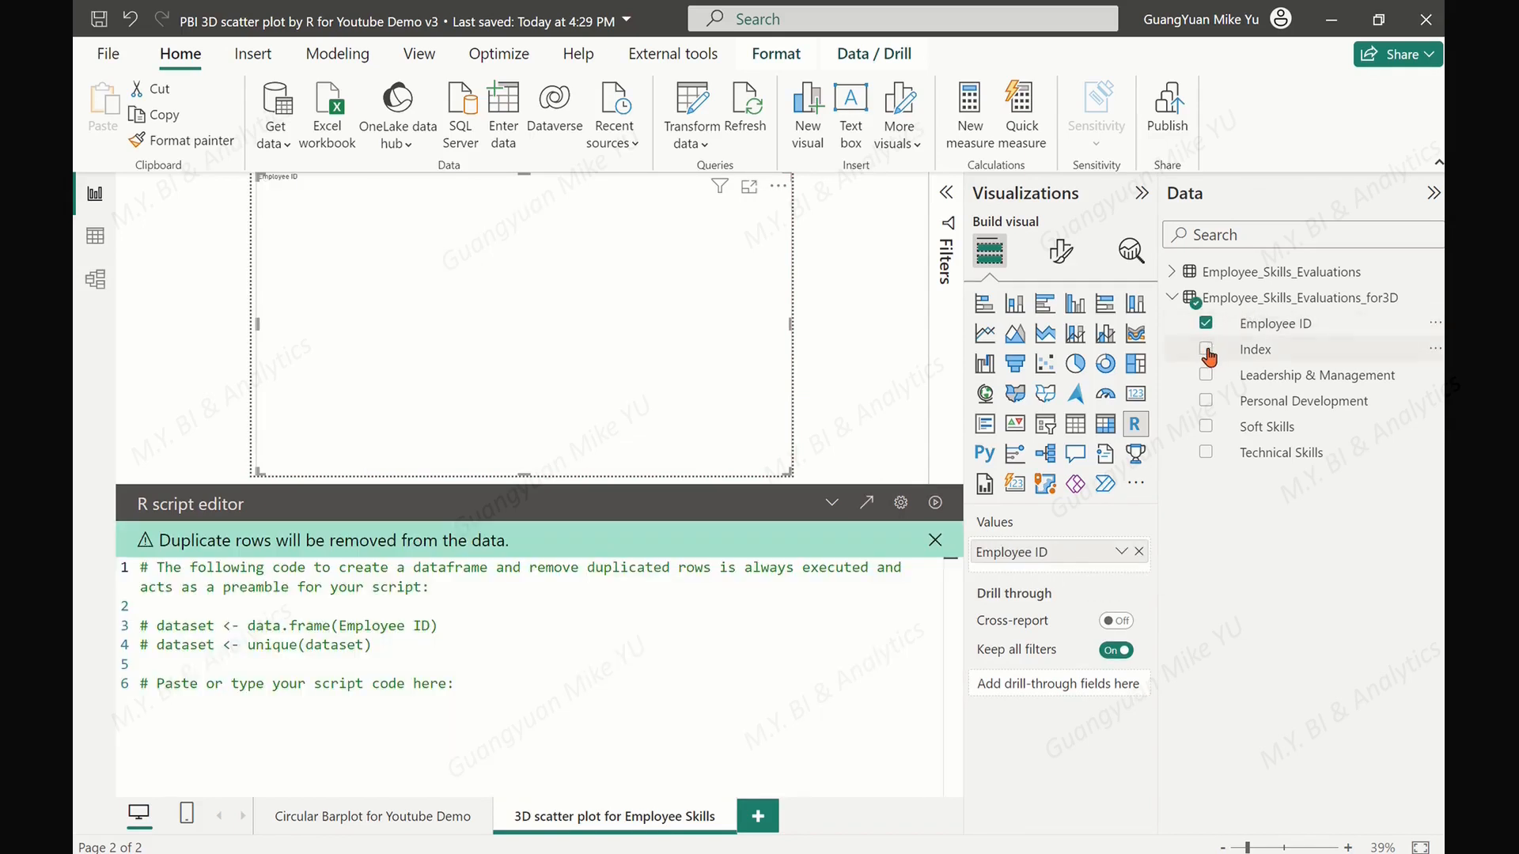
{"action": "left_click", "coordinate": [1206, 350]}
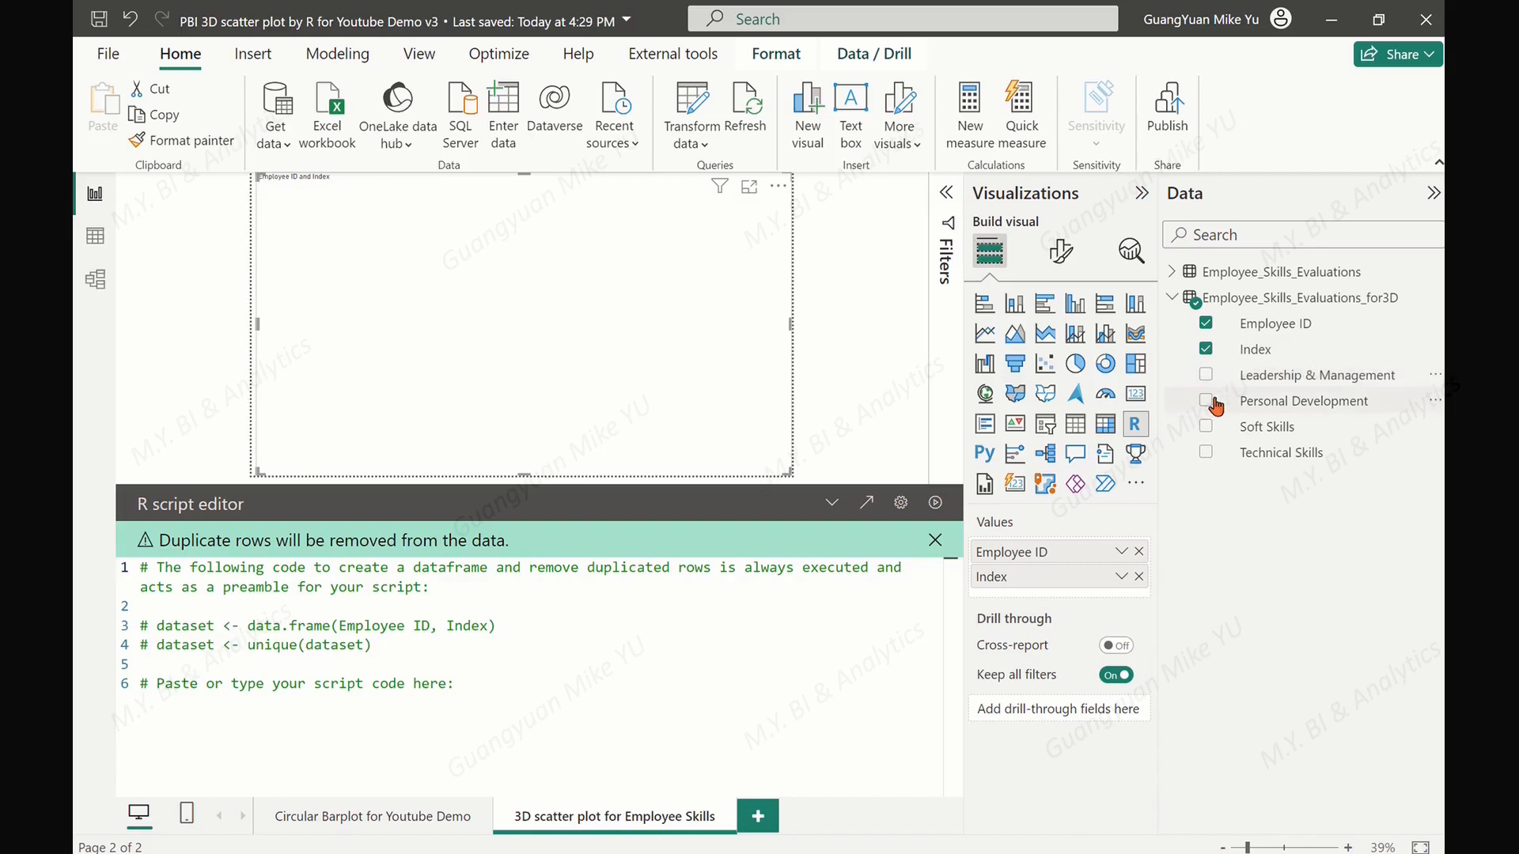
{"action": "left_click", "coordinate": [1206, 377]}
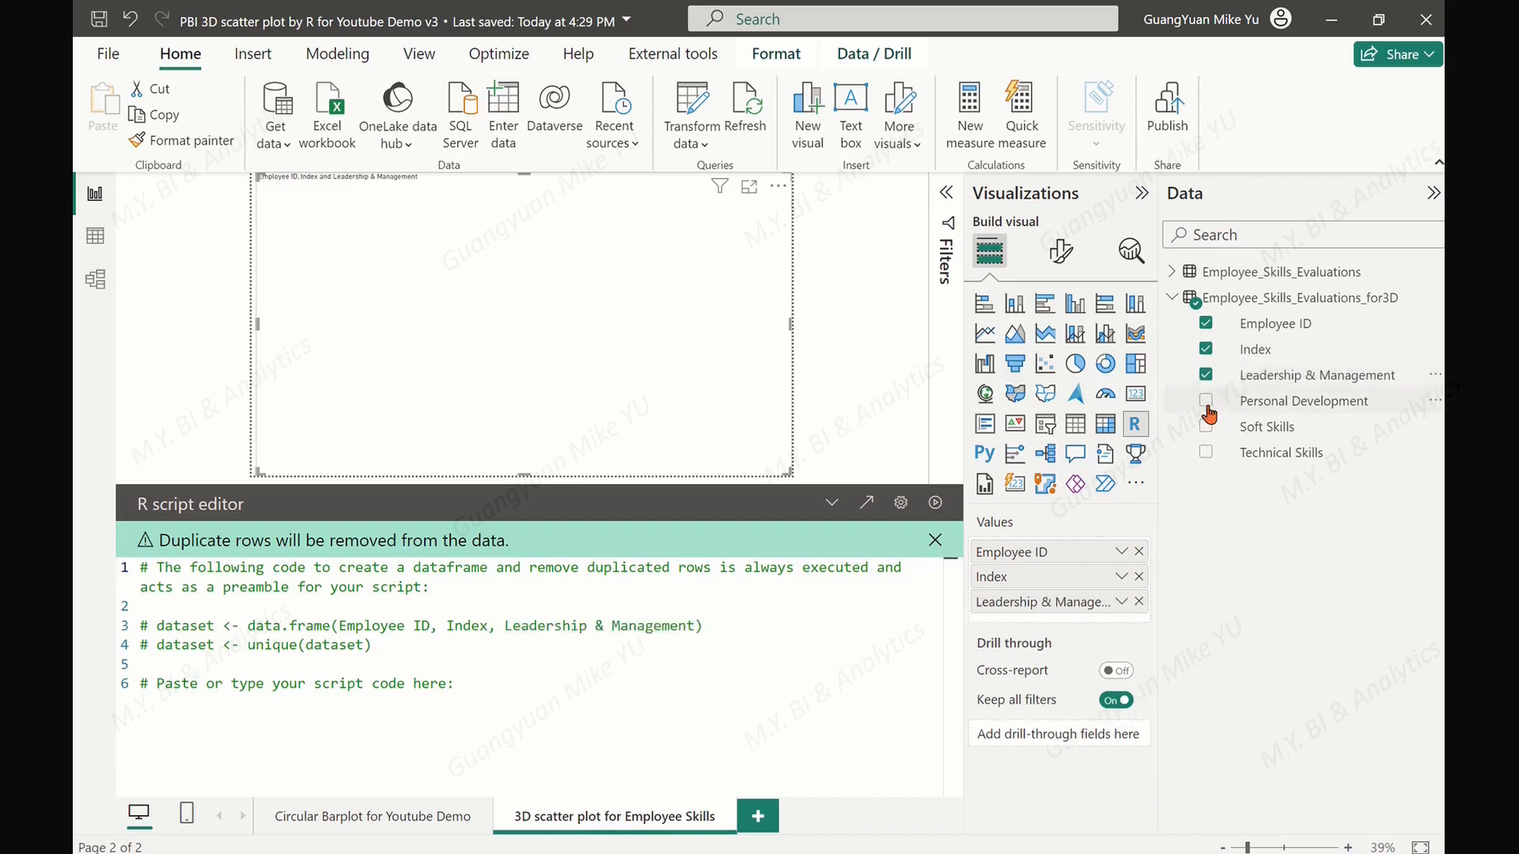
{"action": "left_click", "coordinate": [1205, 401]}
{"action": "left_click", "coordinate": [1205, 429]}
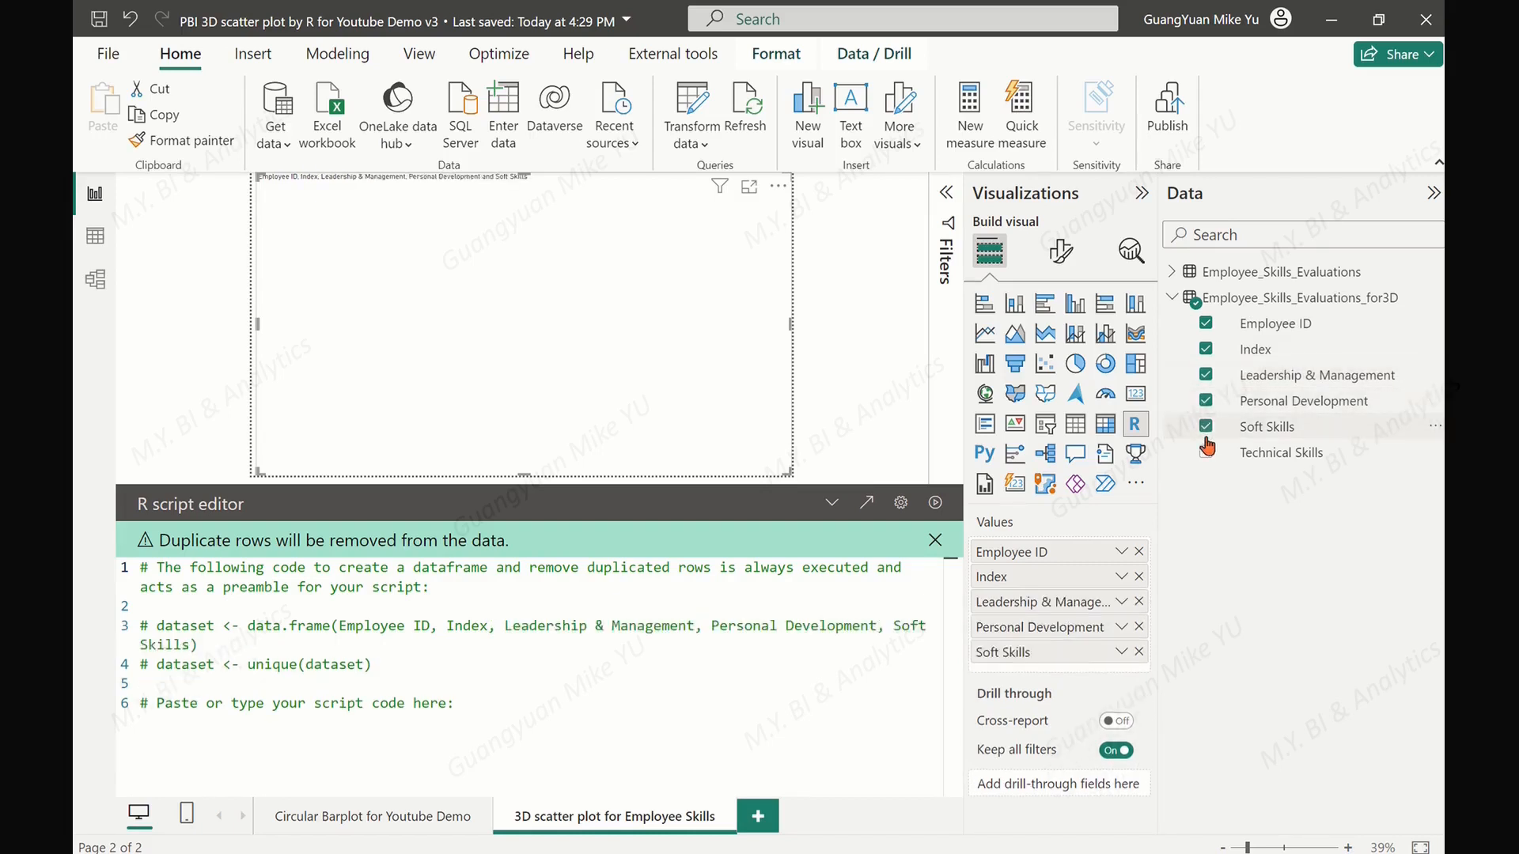
{"action": "left_click", "coordinate": [1206, 454]}
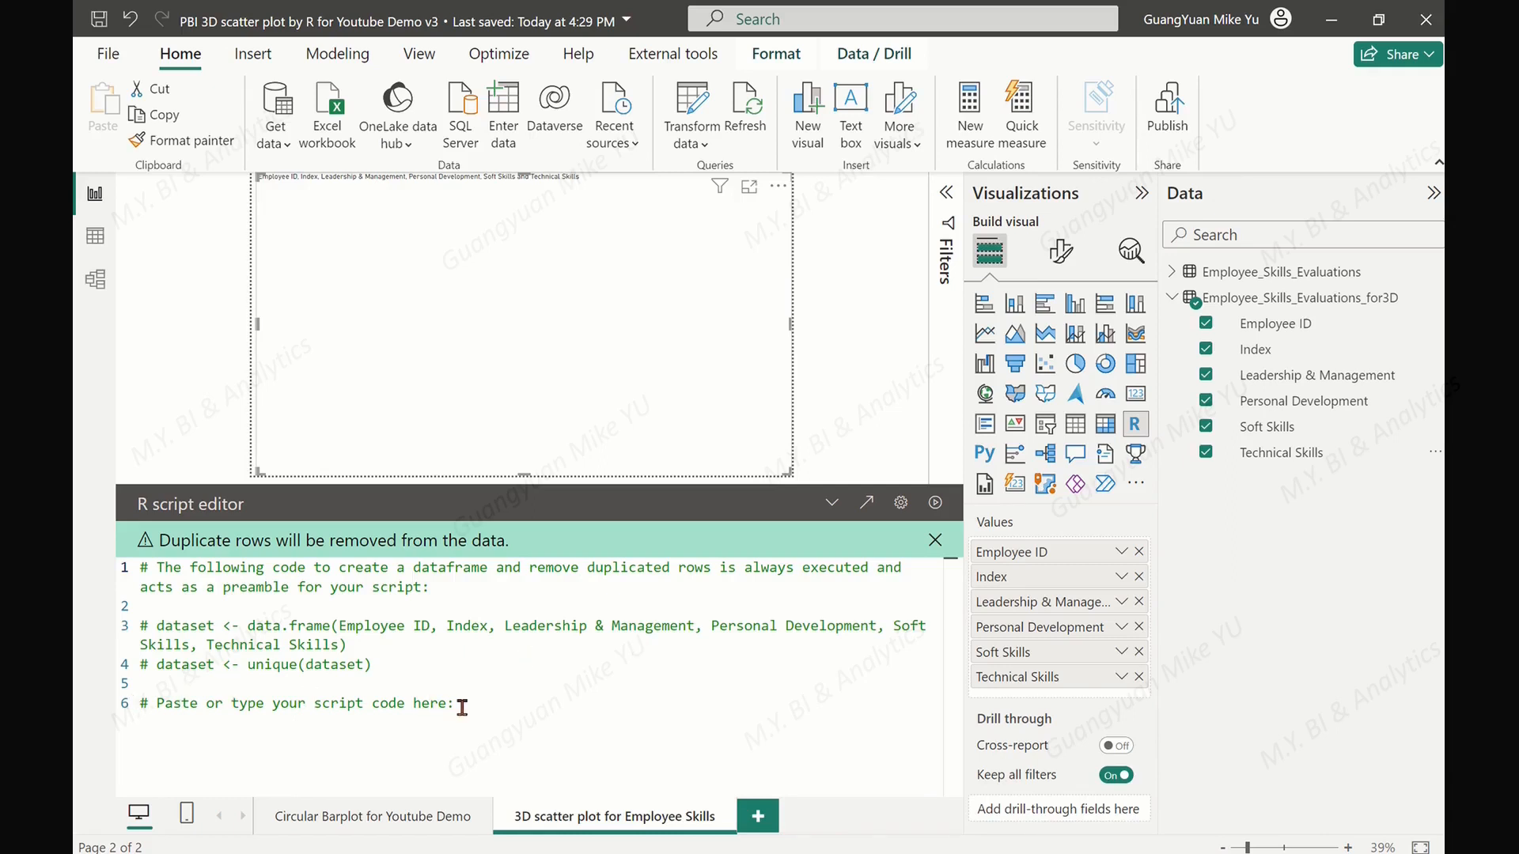
Open the visual's script in RStudio and remove the backticks around dataset in the read.csv line.
{"action": "left_click", "coordinate": [869, 506]}
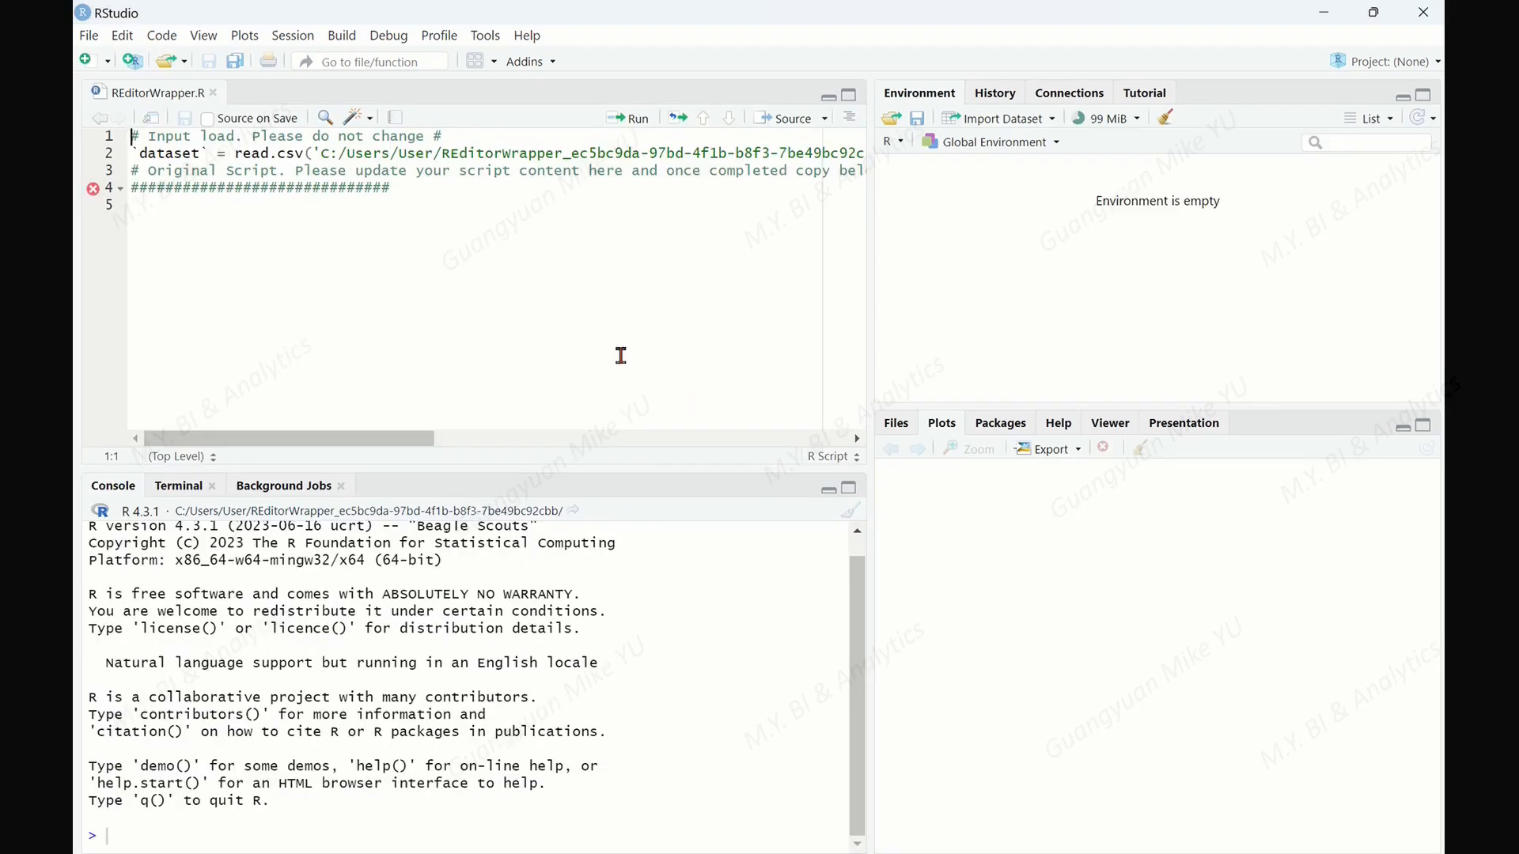
{"action": "left_click", "coordinate": [560, 320]}
{"action": "left_click_drag", "start_coordinate": [346, 439], "coordinate": [298, 456]}
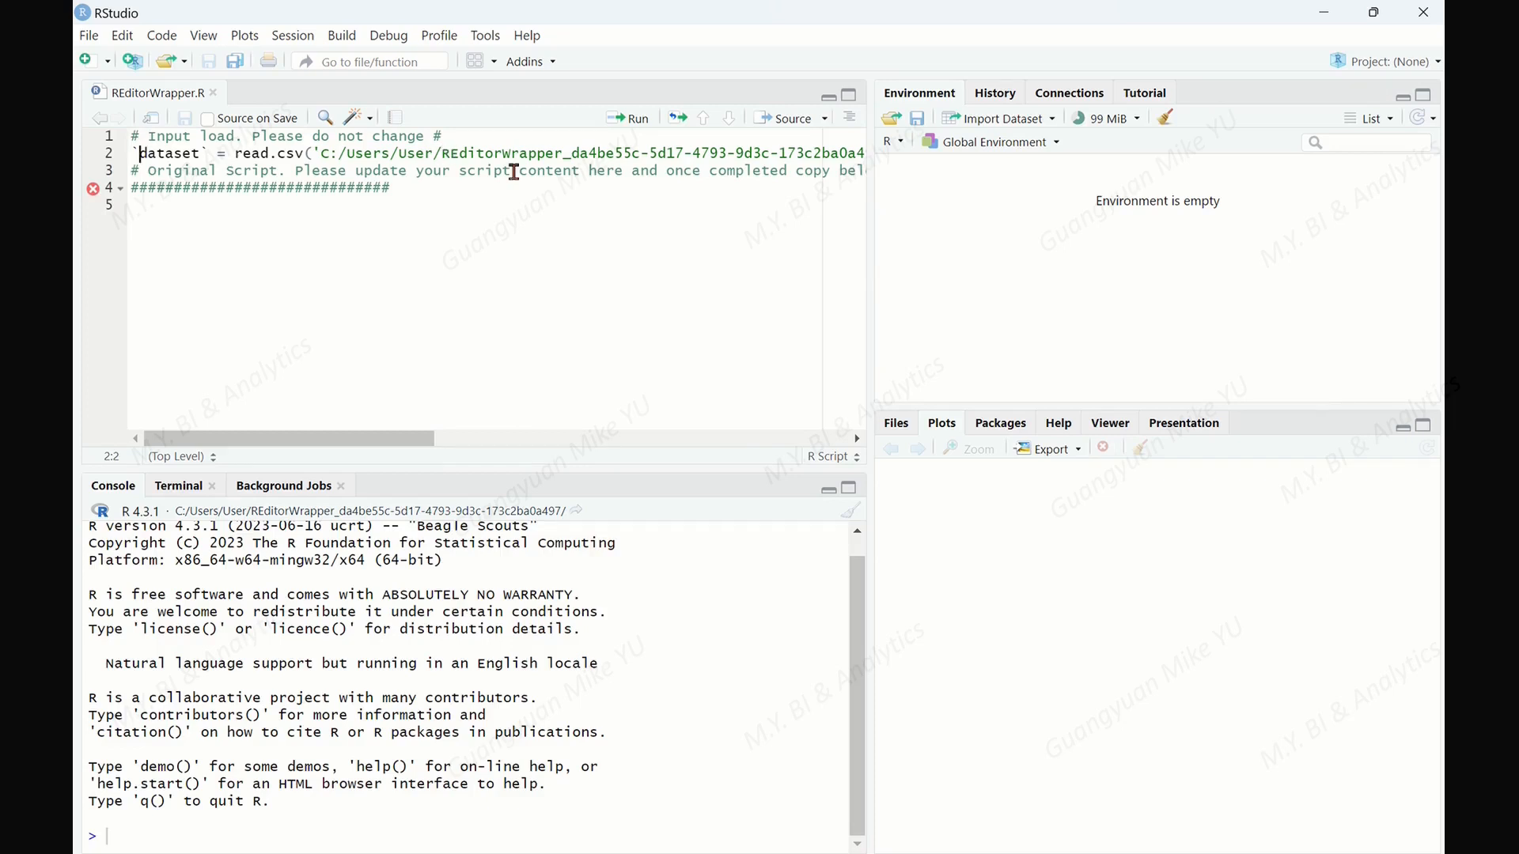
{"action": "key", "text": "BackSpace"}
{"action": "key", "text": "BackSpace"}
{"action": "scroll", "coordinate": [514, 172], "scroll_direction": "right", "scroll_amount": 10}
{"action": "scroll", "coordinate": [807, 277], "scroll_direction": "left", "scroll_amount": 10}
{"action": "left_click", "coordinate": [403, 236]}
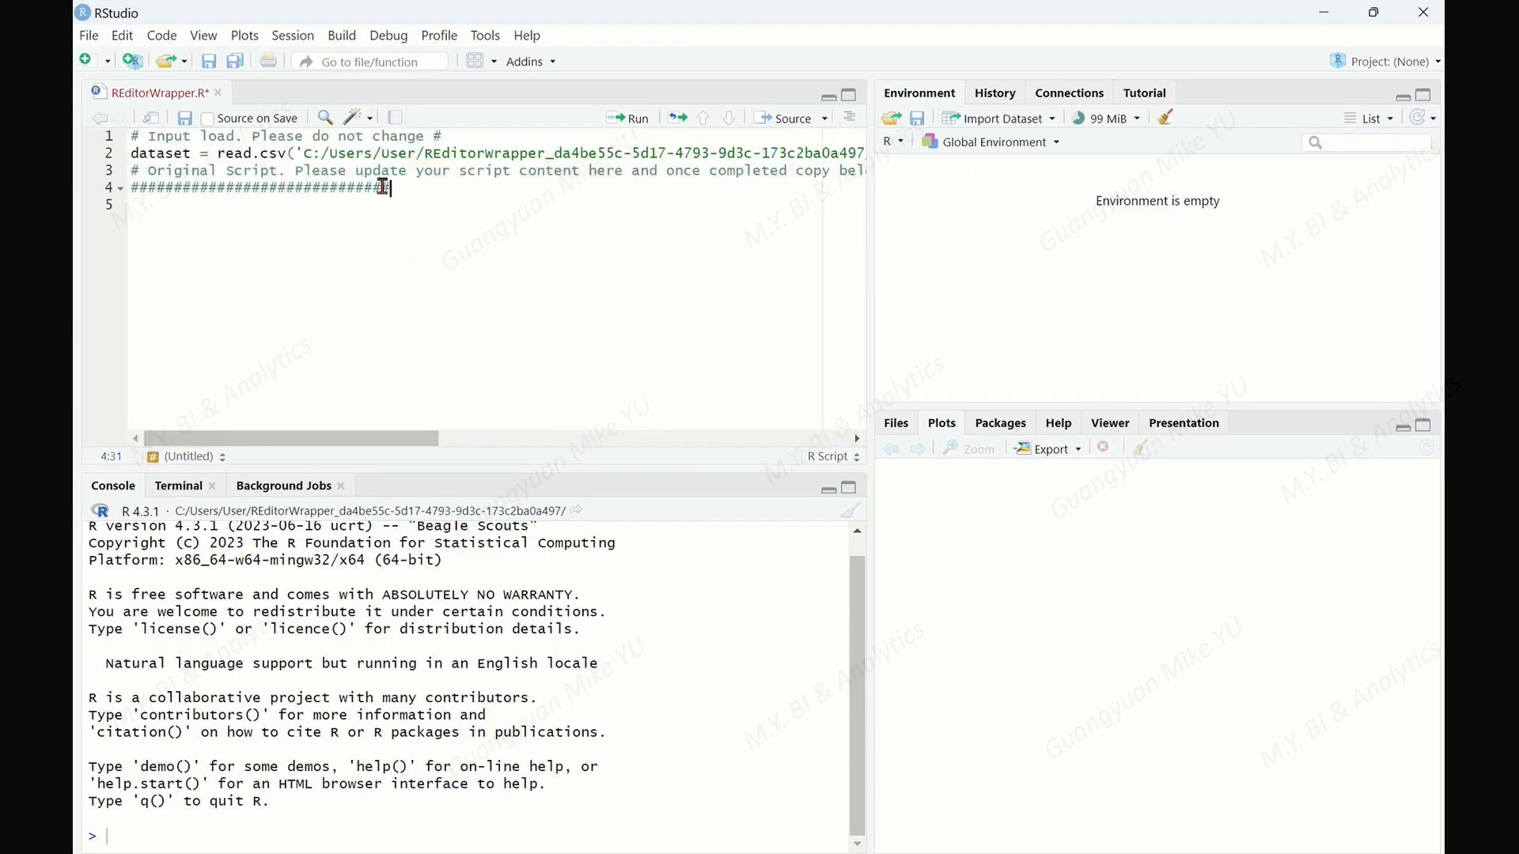
Run the four preset lines of the script to load the dataset.
{"action": "left_click_drag", "start_coordinate": [389, 188], "coordinate": [131, 136]}
{"action": "left_click", "coordinate": [633, 120]}
{"action": "left_click", "coordinate": [255, 264]}
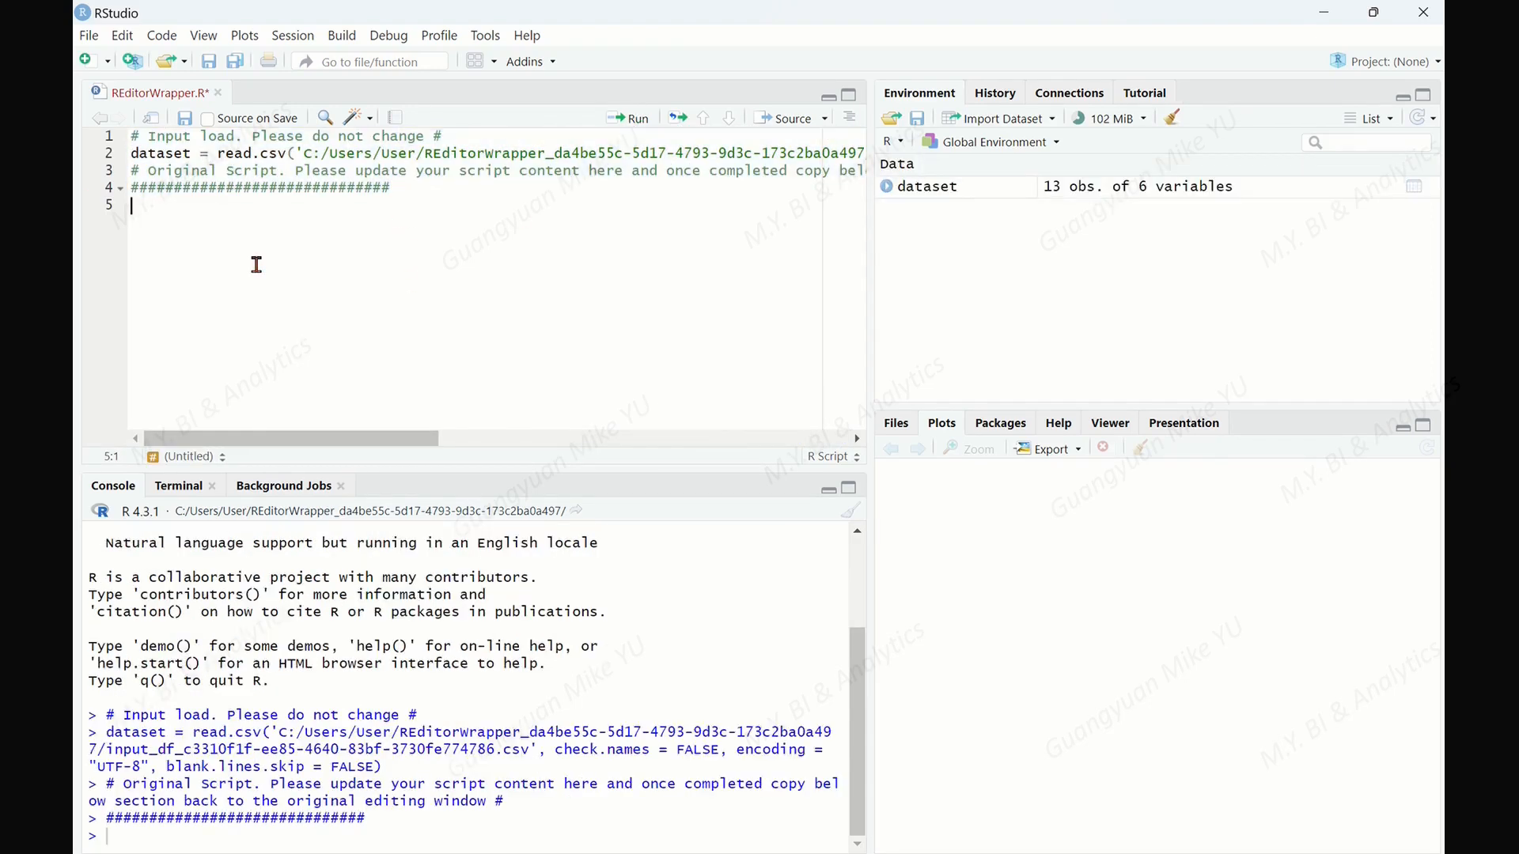
Run View(dataset) in the console and look through the loaded employee rows and columns.
{"action": "left_click", "coordinate": [180, 845]}
{"action": "type", "text": "View(dataset"}
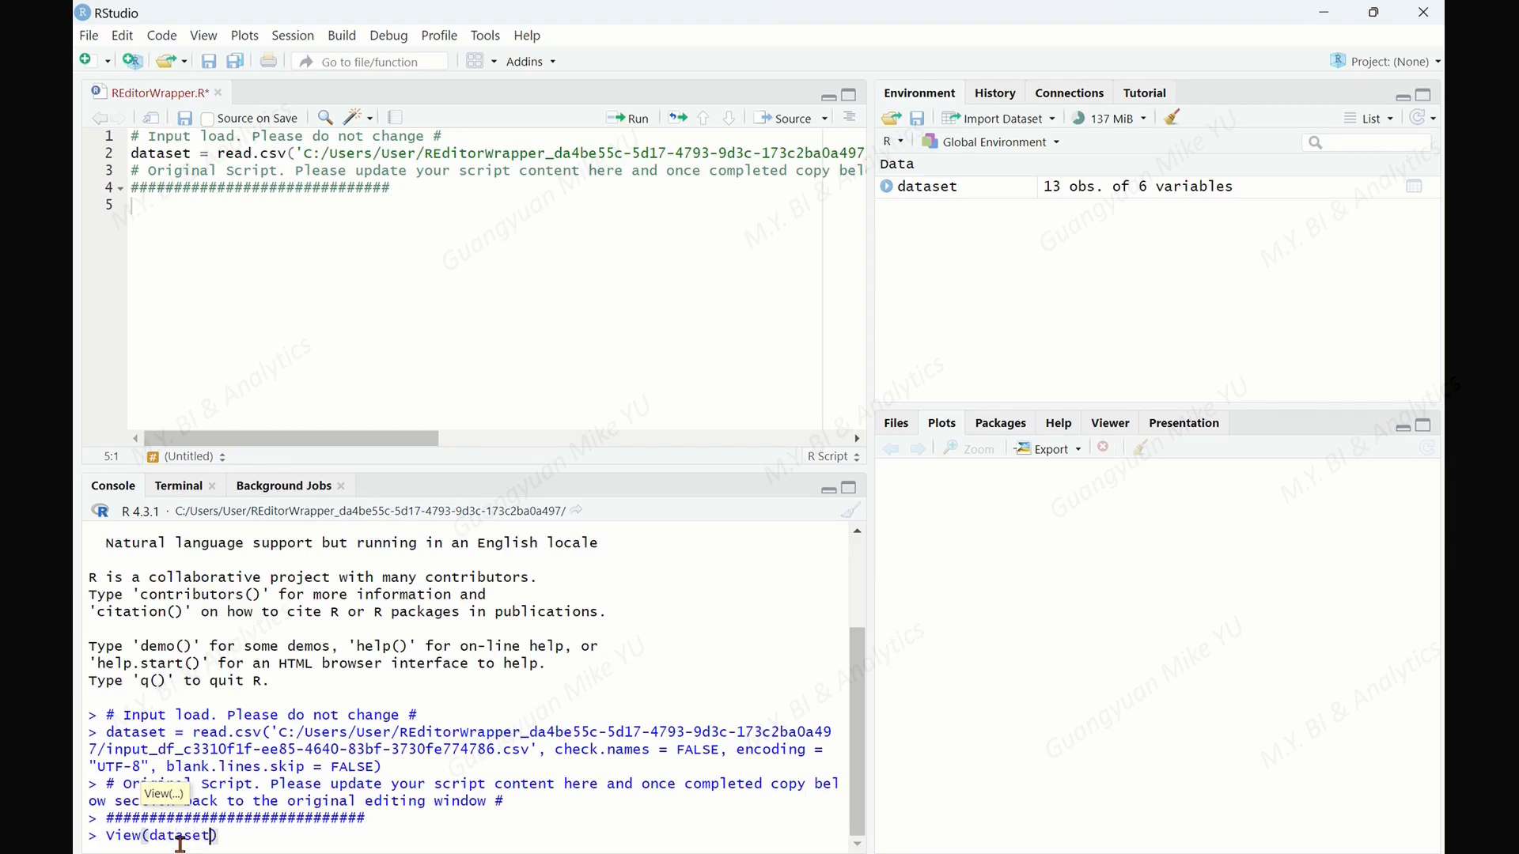
{"action": "type", "text": ")"}
{"action": "key", "text": "Return"}
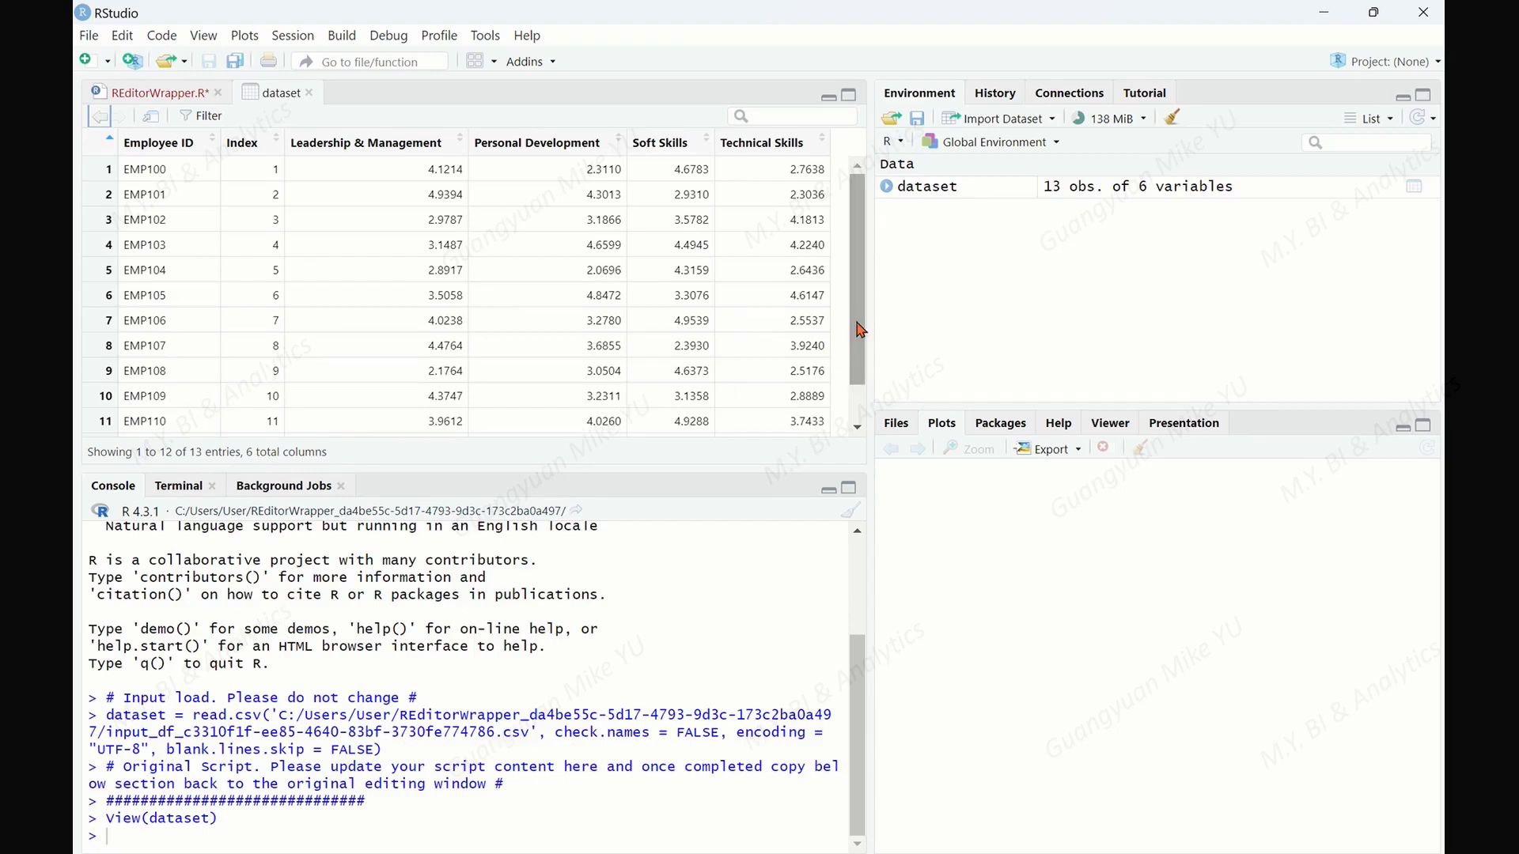
{"action": "scroll", "coordinate": [862, 378], "scroll_direction": "down", "scroll_amount": 1}
{"action": "scroll", "coordinate": [862, 378], "scroll_direction": "up", "scroll_amount": 1}
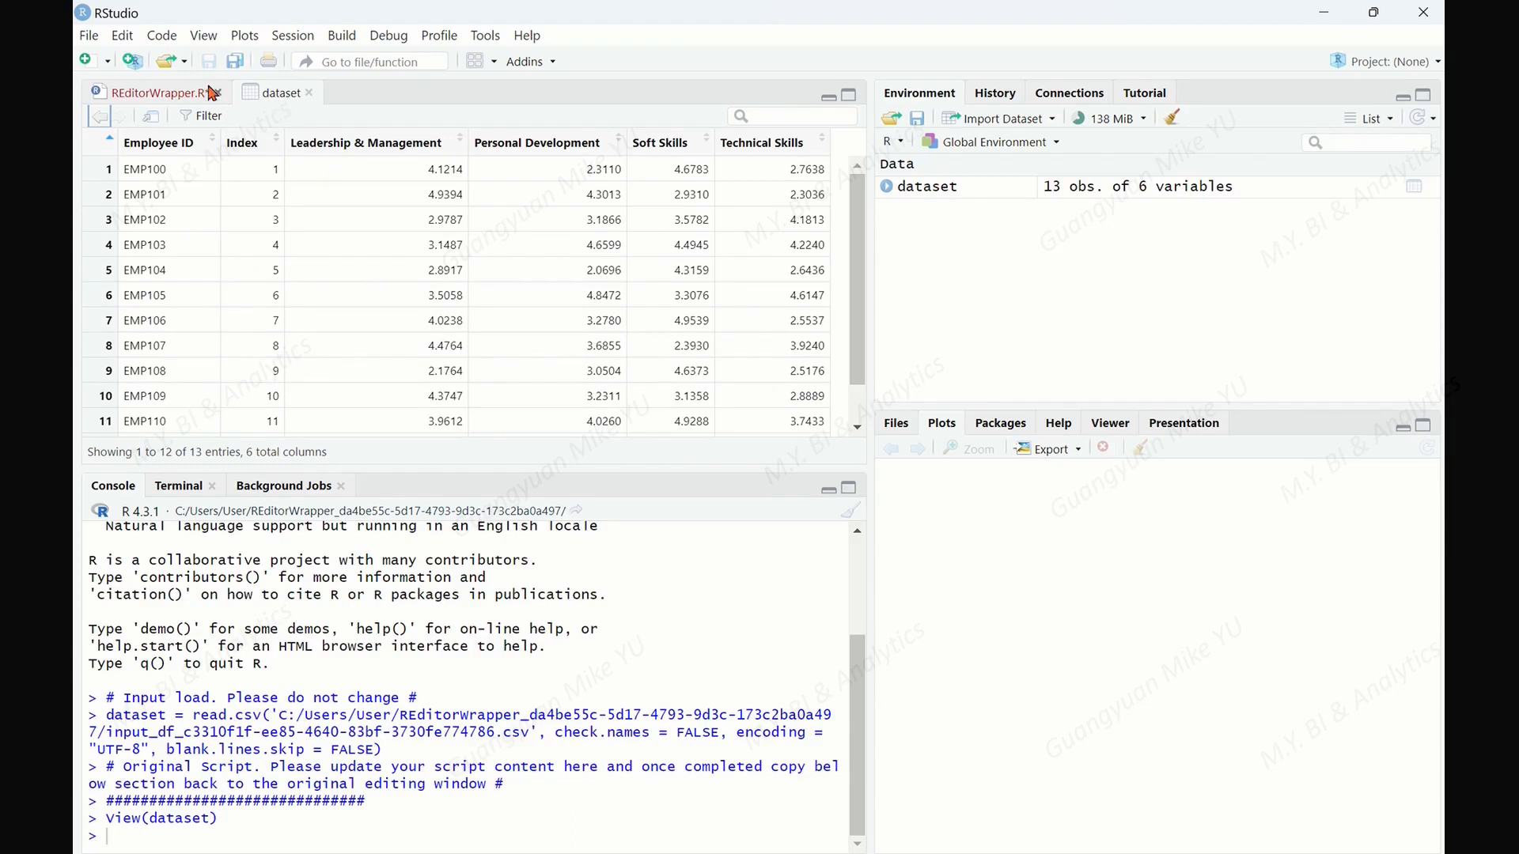
Save REditorWrapper.R and add the comment "# Load the scatterplot3d library:" followed by library(scatterplot3d).
{"action": "left_click", "coordinate": [178, 99]}
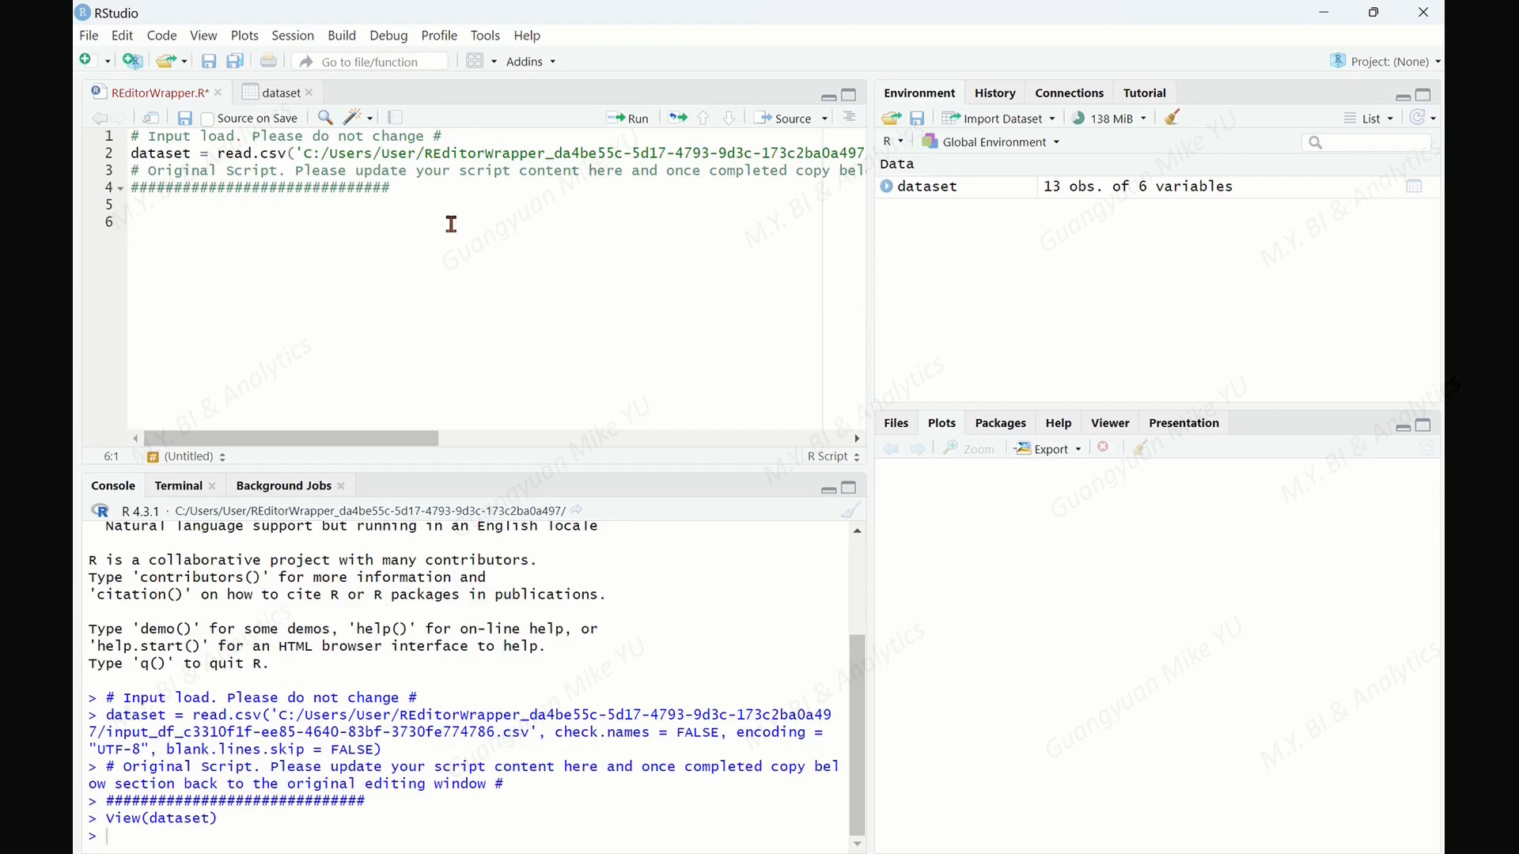
{"action": "key", "text": "ctrl+s"}
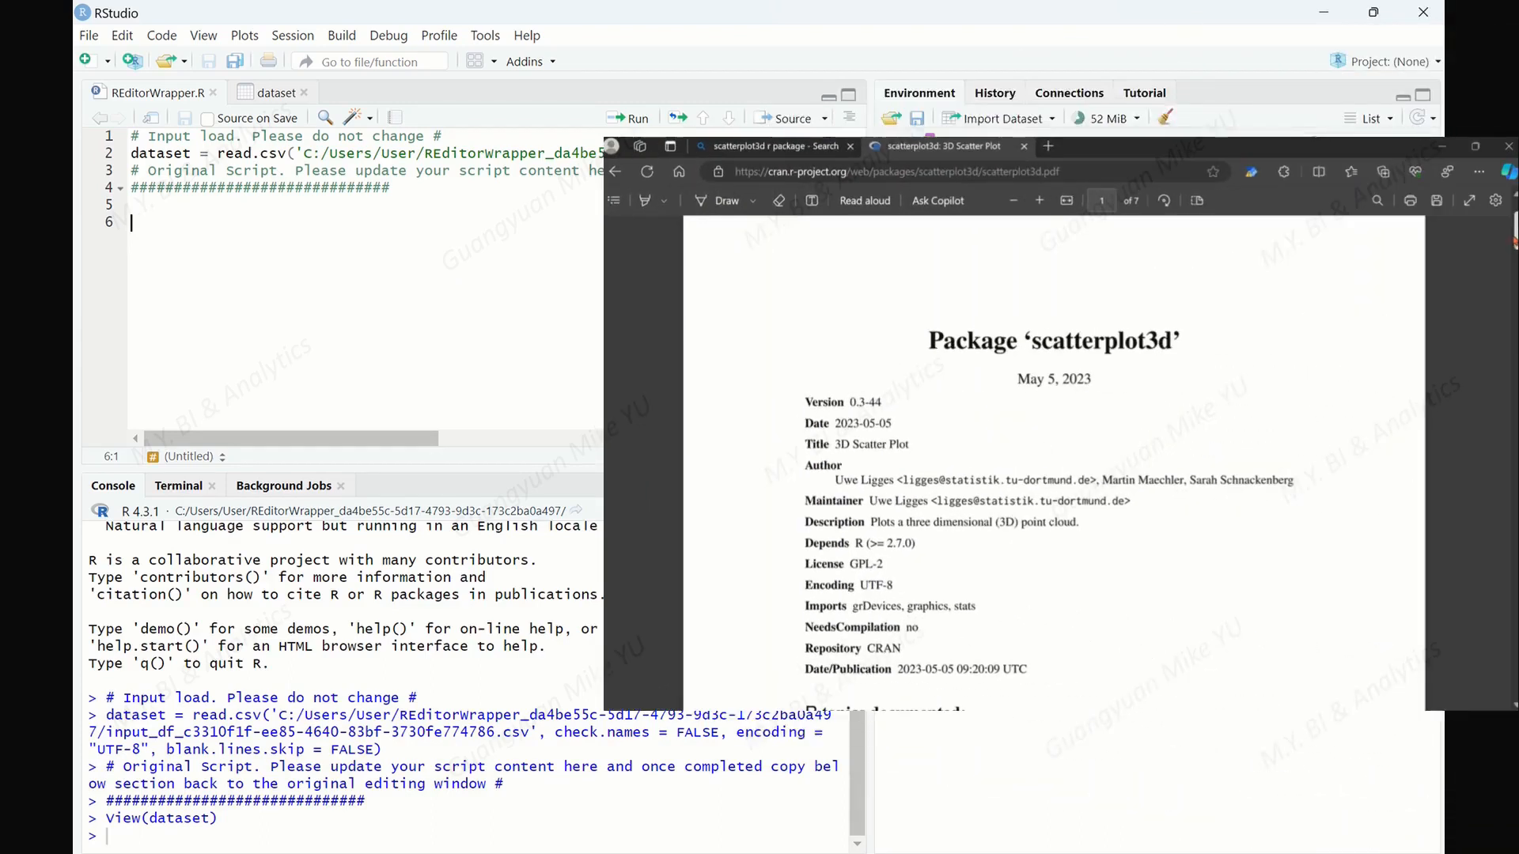
{"action": "type", "text": "# Load the sca"}
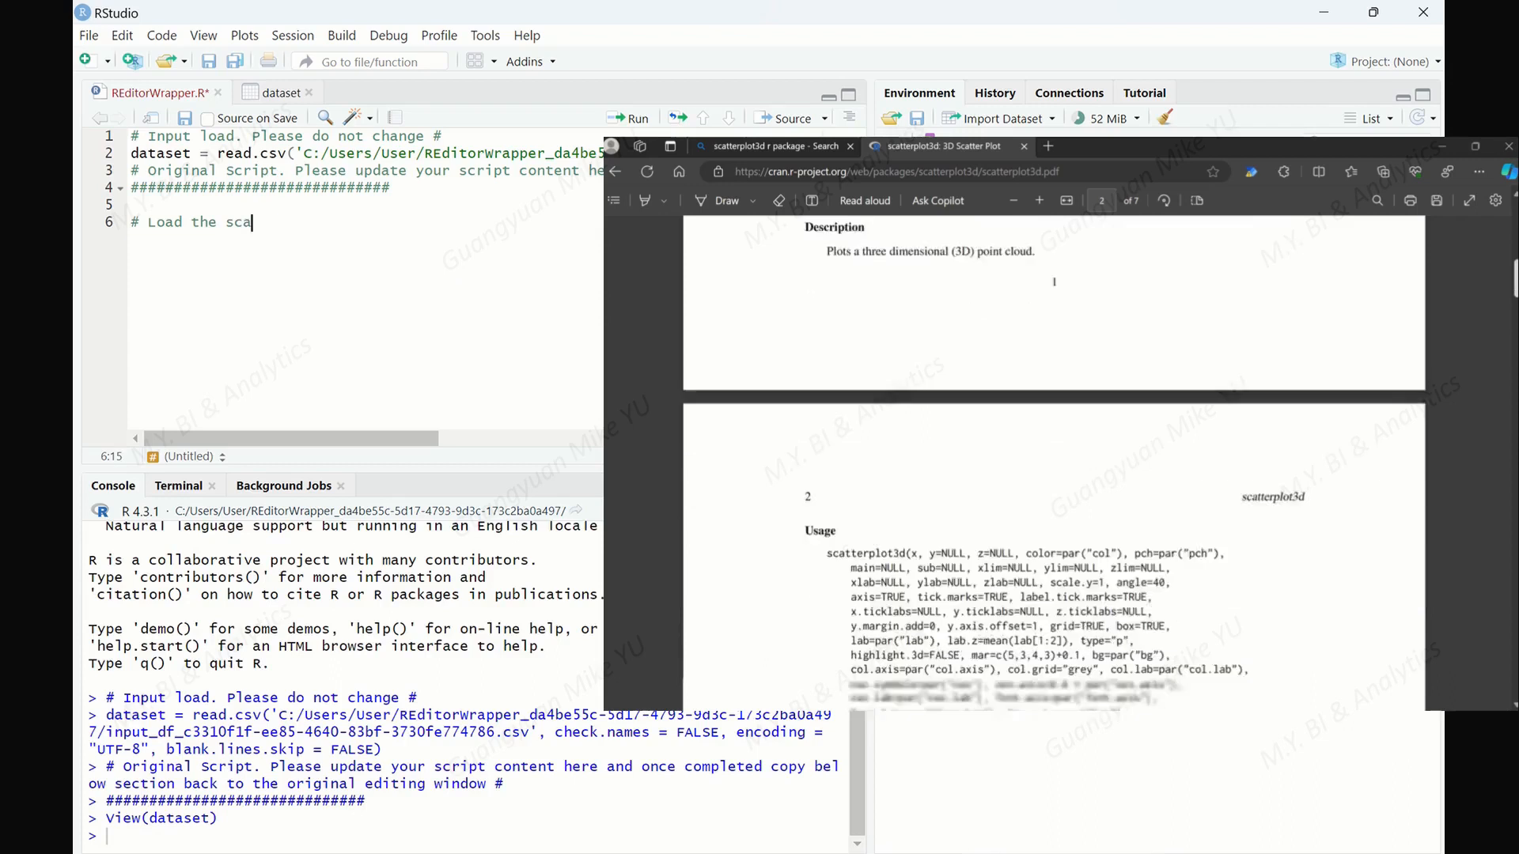
{"action": "type", "text": "tterplot3d l"}
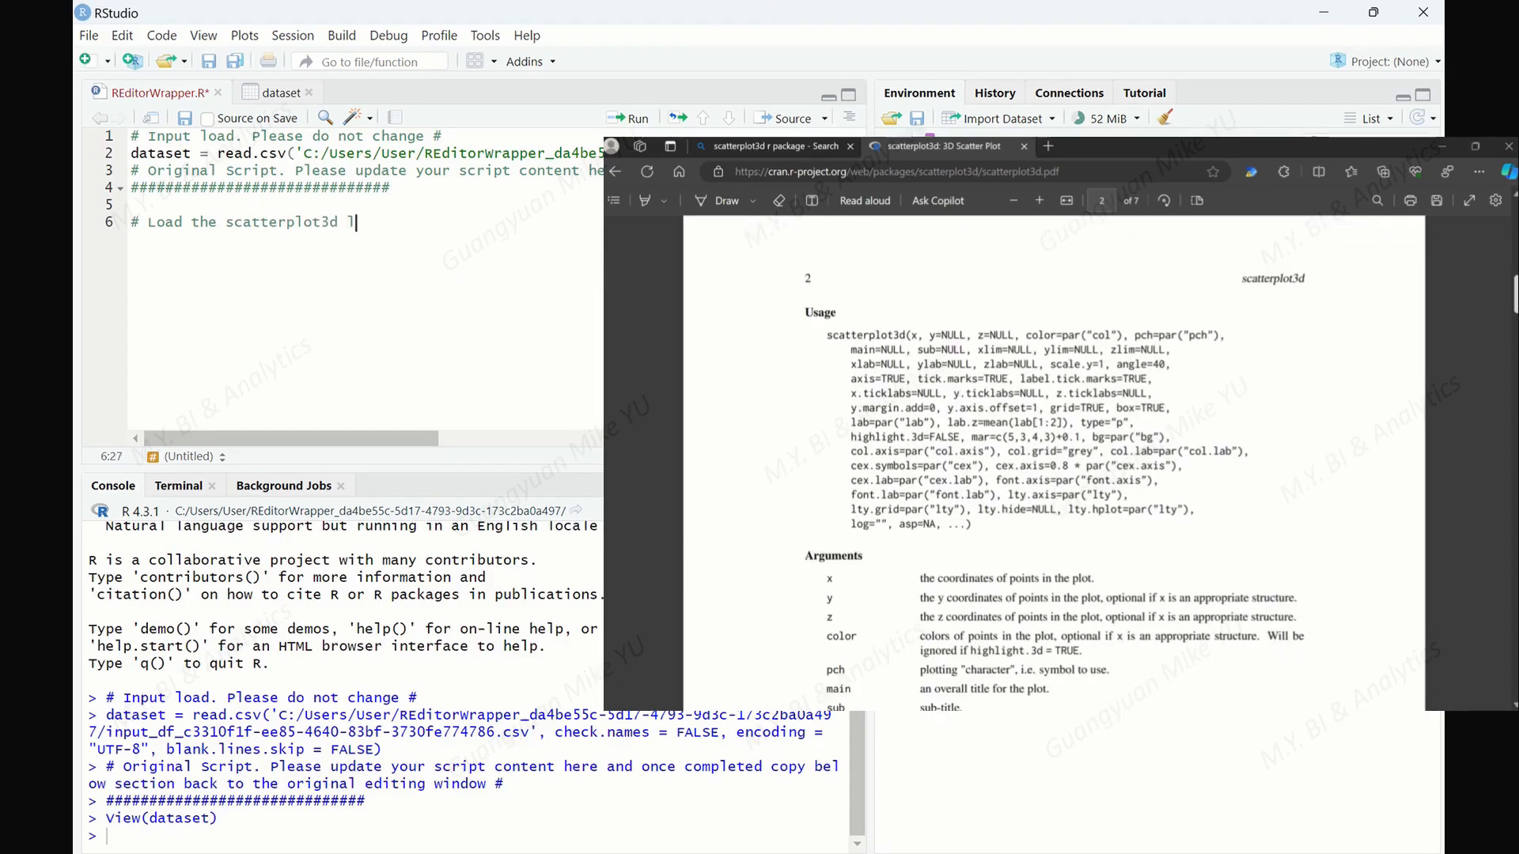
{"action": "type", "text": "ibrary:"}
{"action": "key", "text": "Return"}
{"action": "type", "text": "l"}
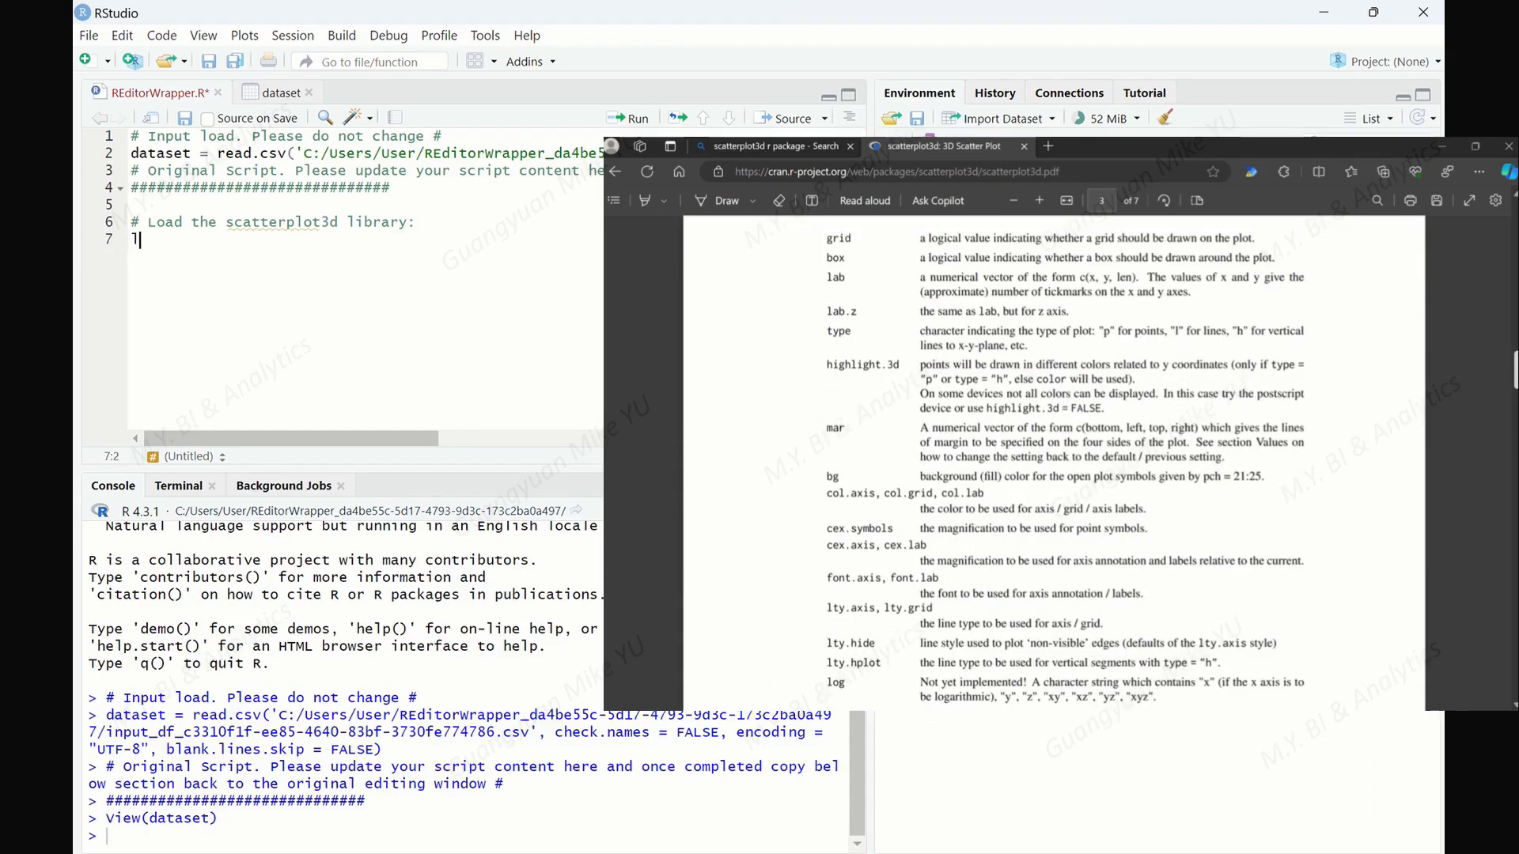
{"action": "type", "text": "ib"}
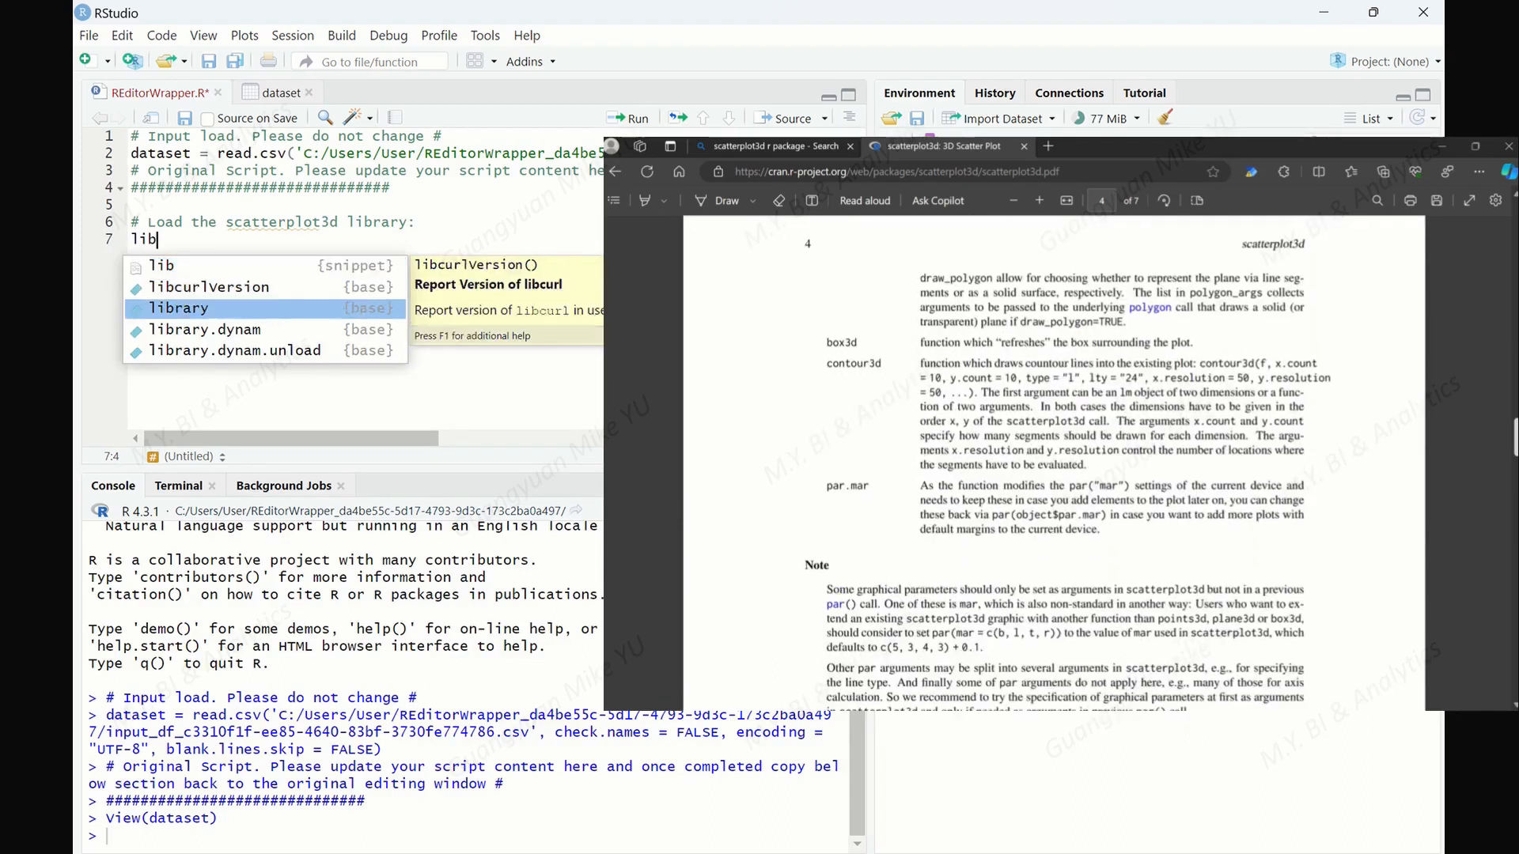
{"action": "key", "text": "Tab"}
{"action": "type", "text": "sc"}
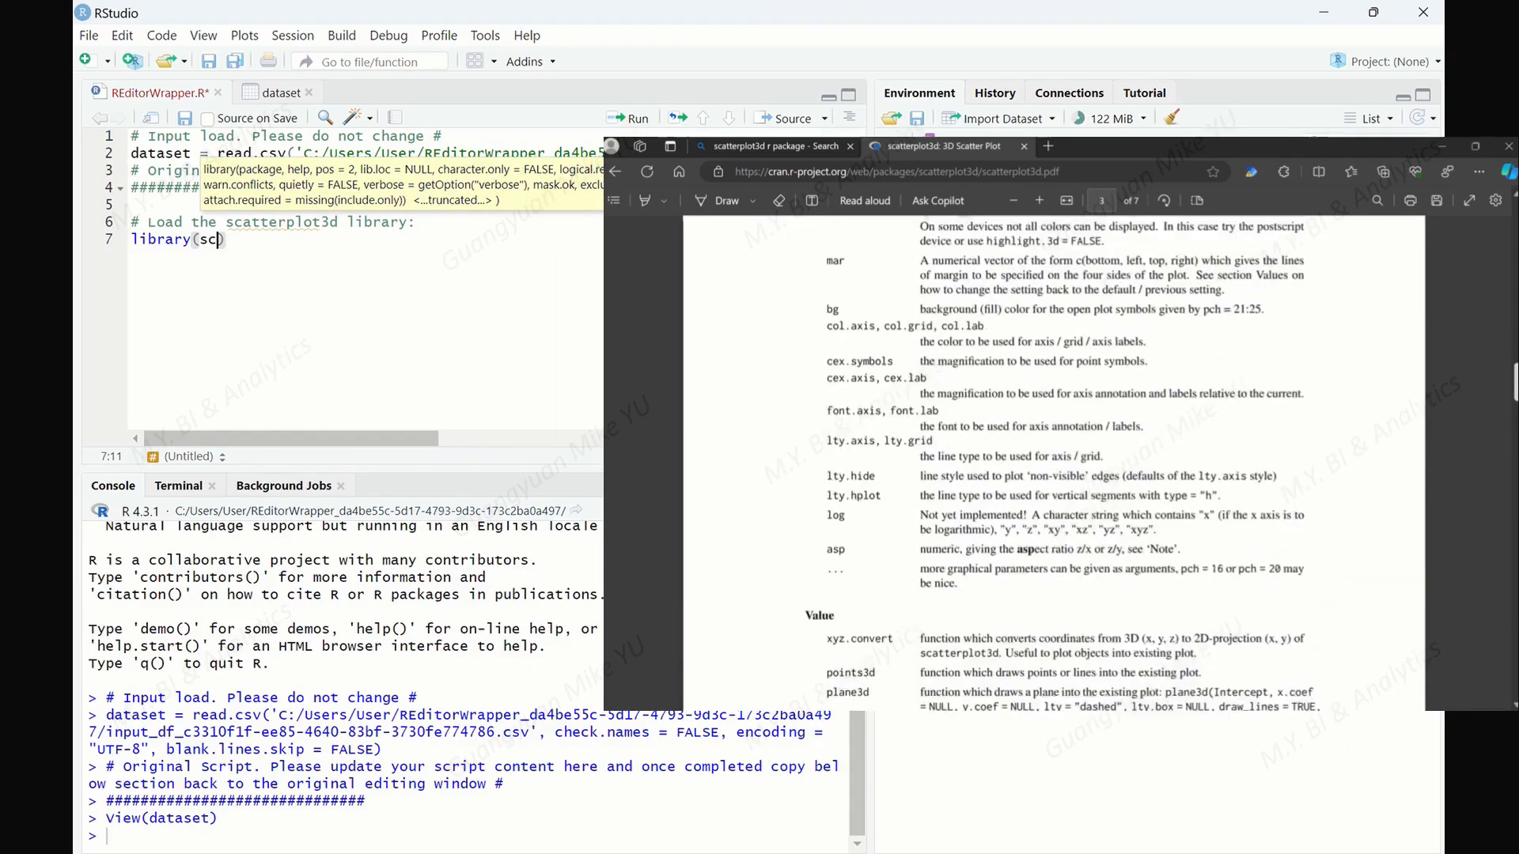
{"action": "type", "text": "atter"}
{"action": "key", "text": "Tab"}
{"action": "type", "text": ")"}
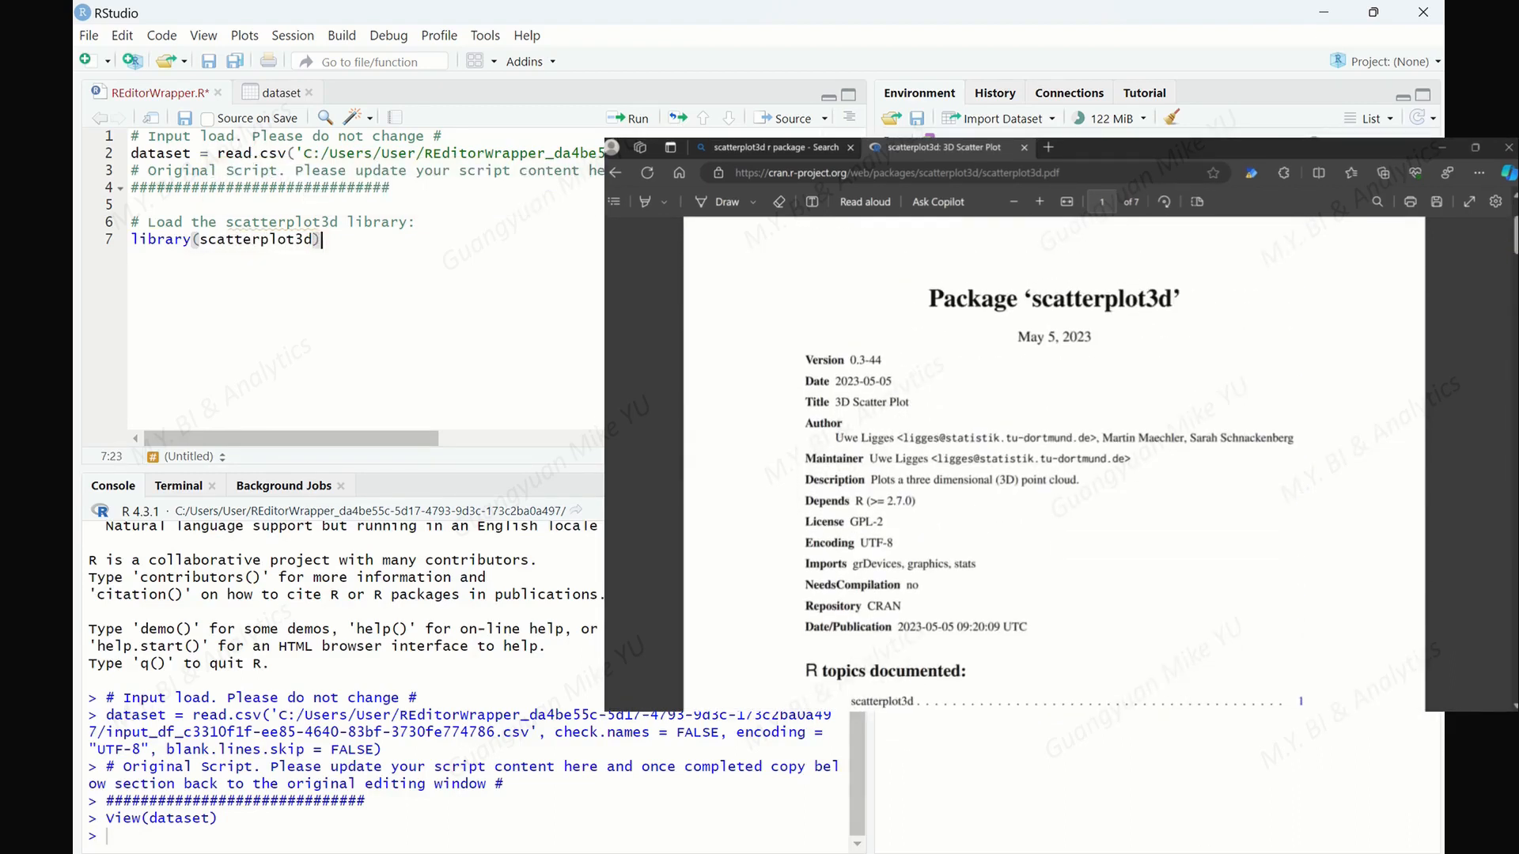
{"action": "key", "text": "Return"}
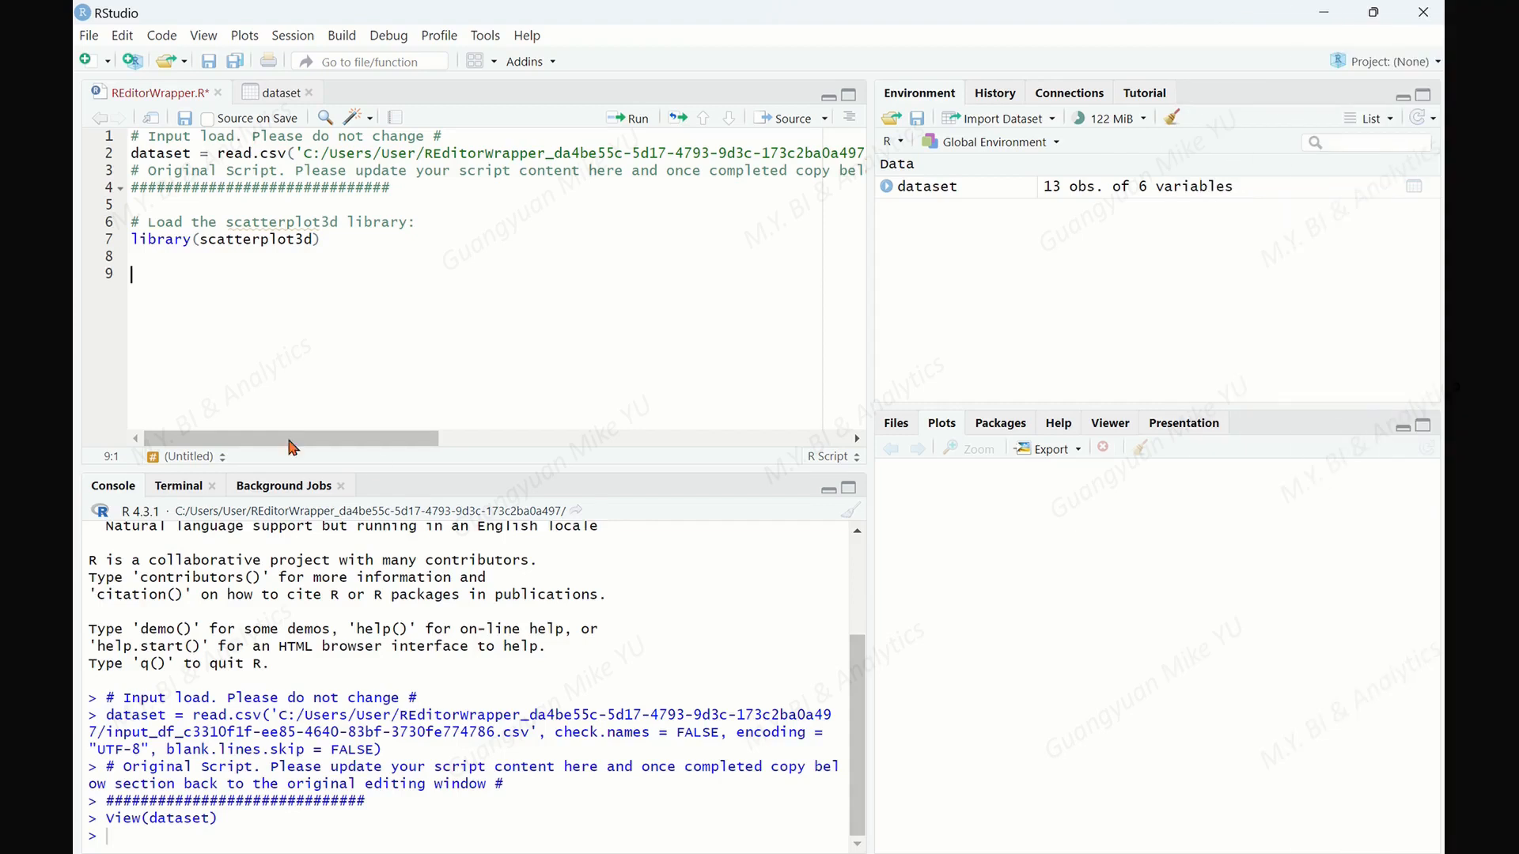
Run the comment and library(scatterplot3d) lines to load the package.
{"action": "left_click_drag", "start_coordinate": [131, 221], "coordinate": [349, 238]}
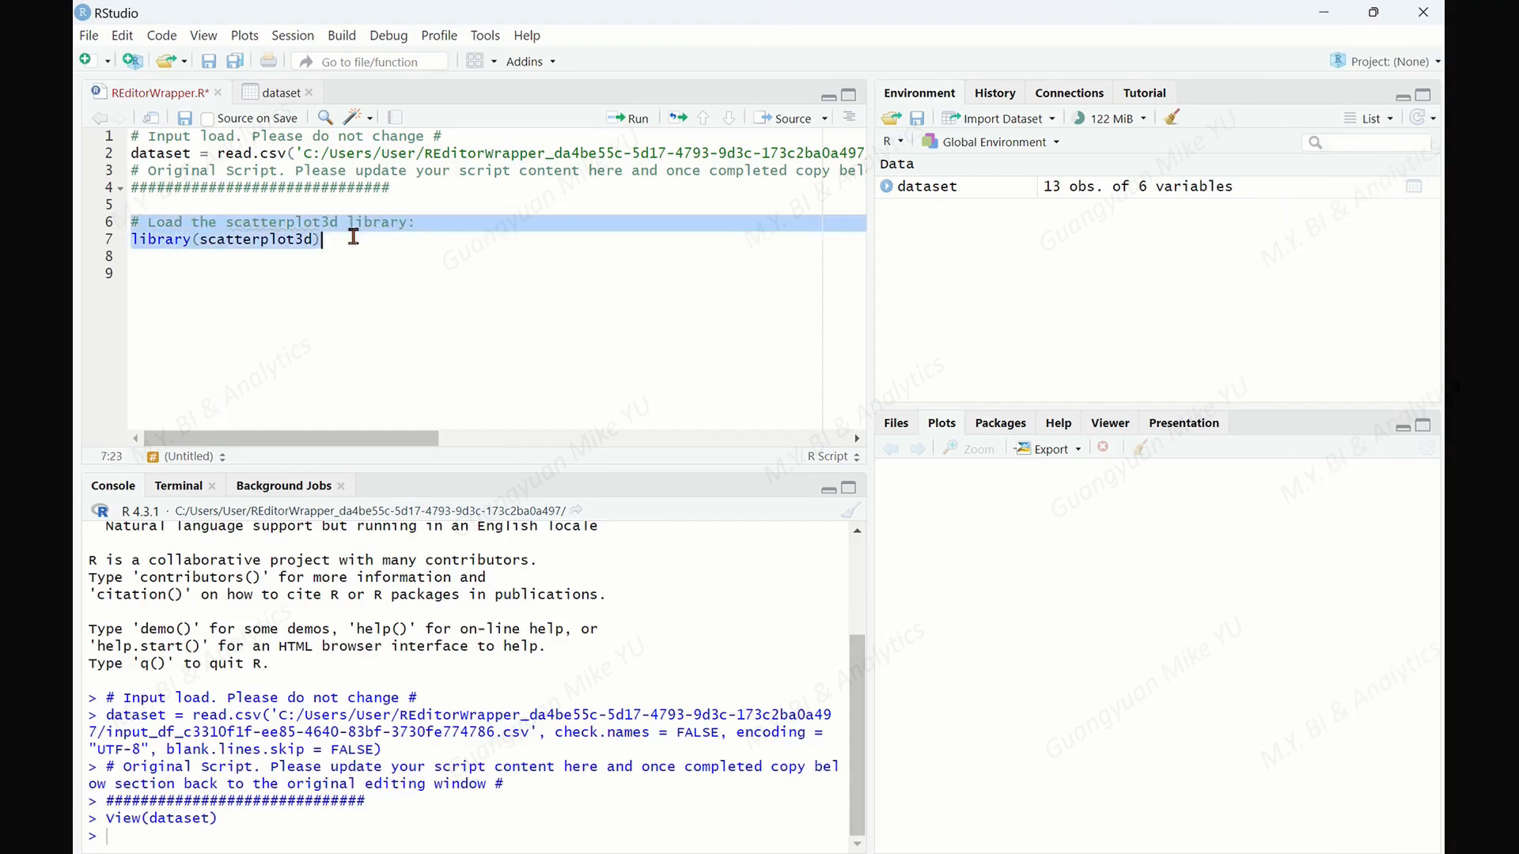
{"action": "left_click", "coordinate": [640, 123]}
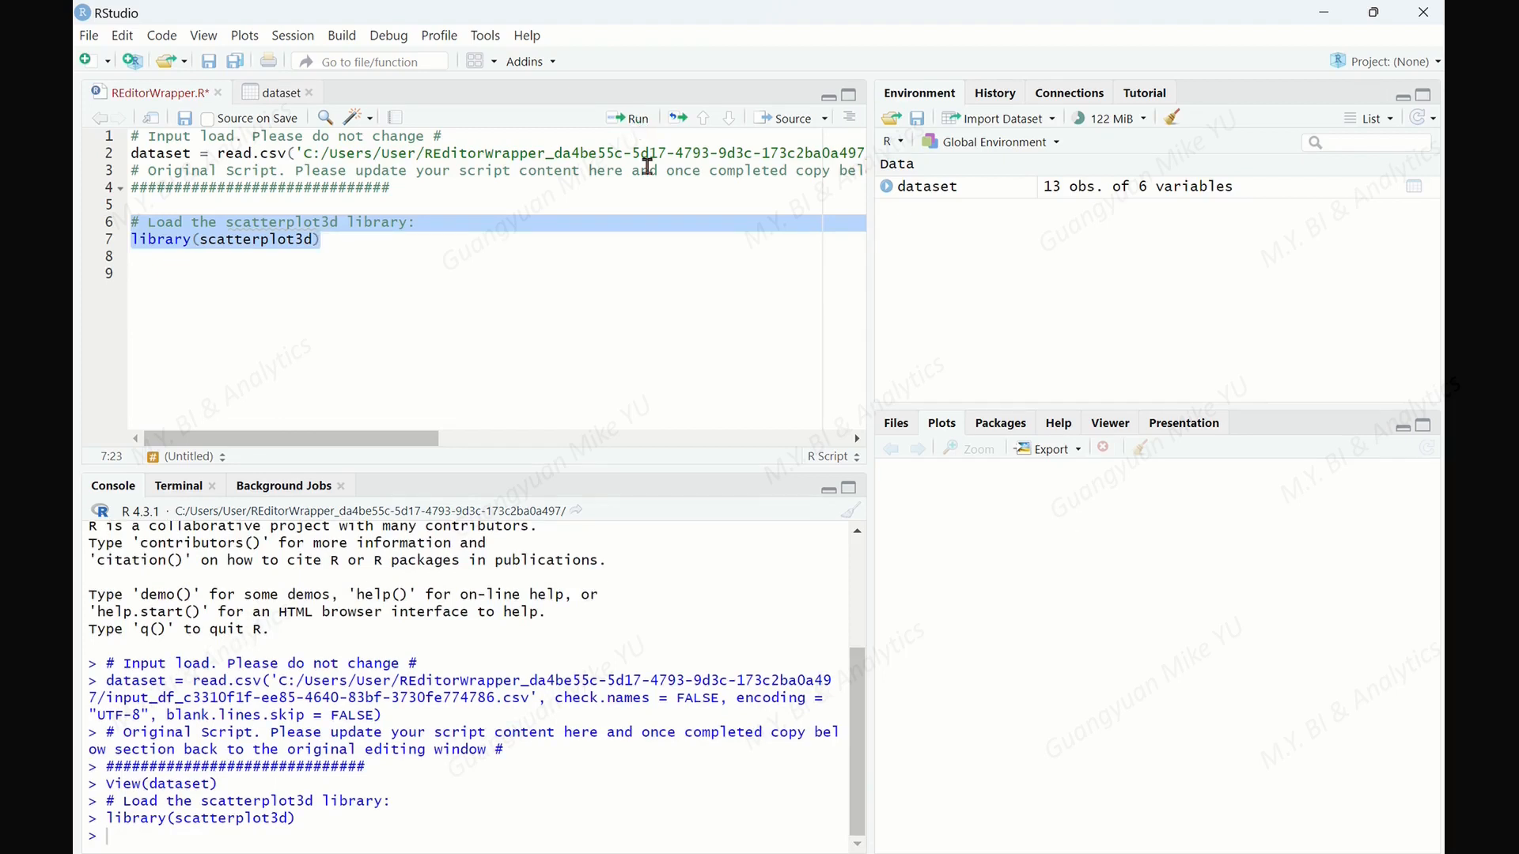
{"action": "left_click", "coordinate": [362, 255]}
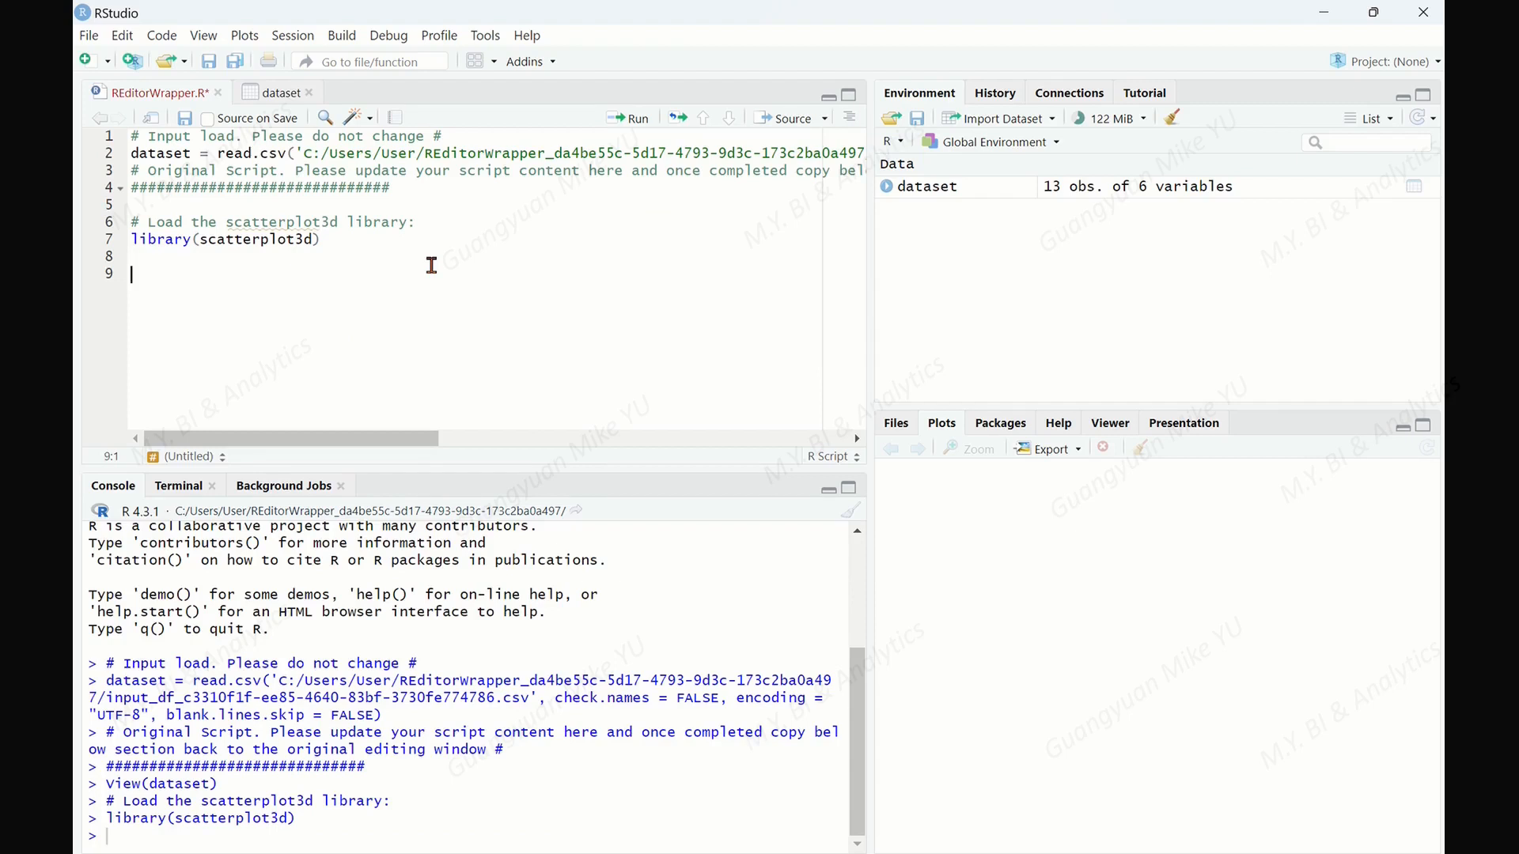
Add the comment "# Define variables from the source data for plotting:" and assign the dataset's Technical Skills column to x.
{"action": "type", "text": "# Define variables from the source data for plotting:"}
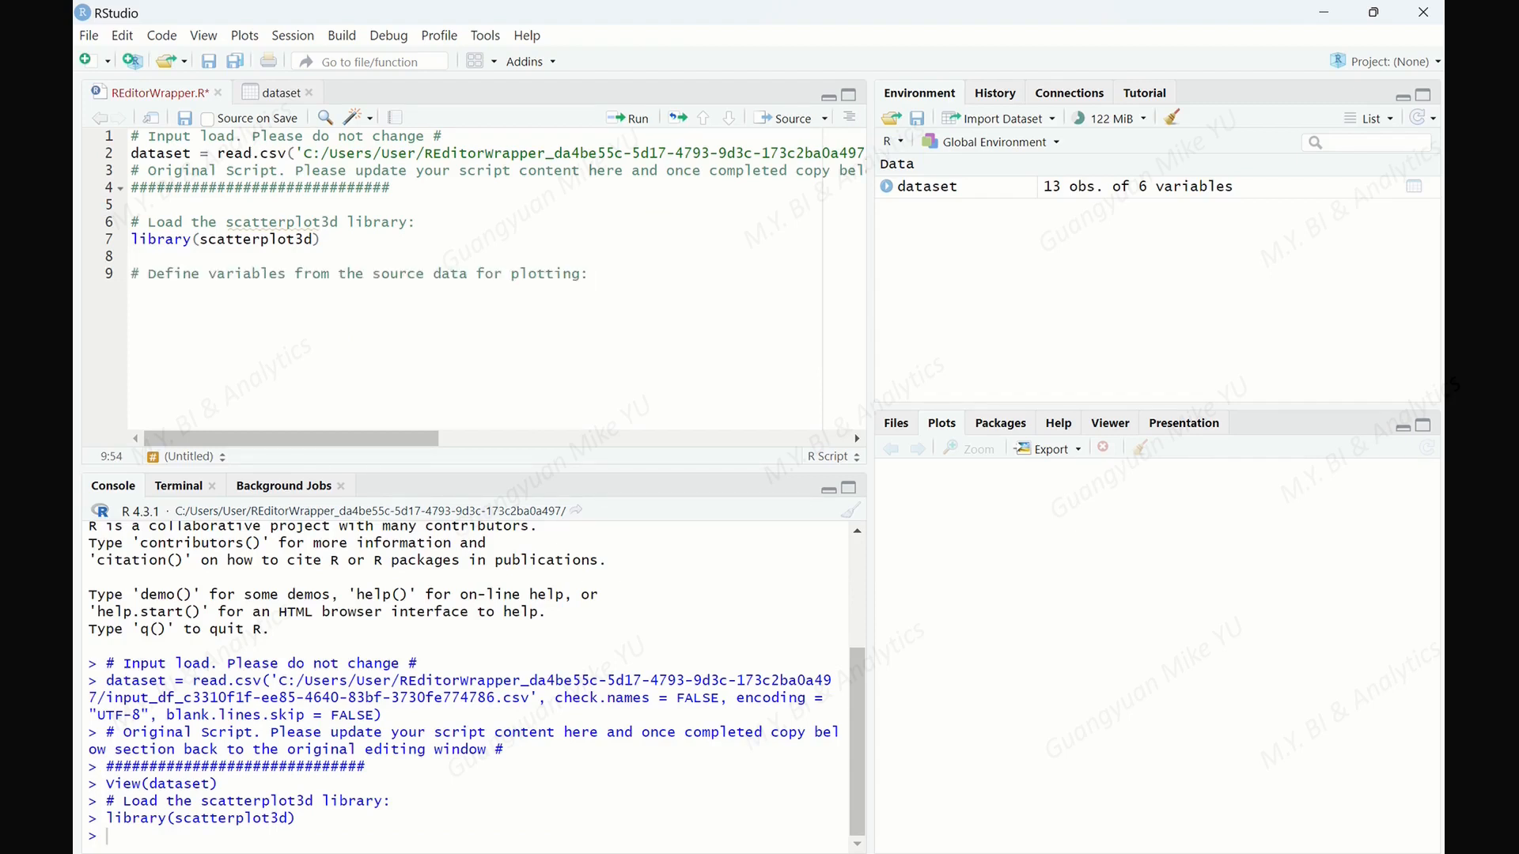
{"action": "key", "text": "Return"}
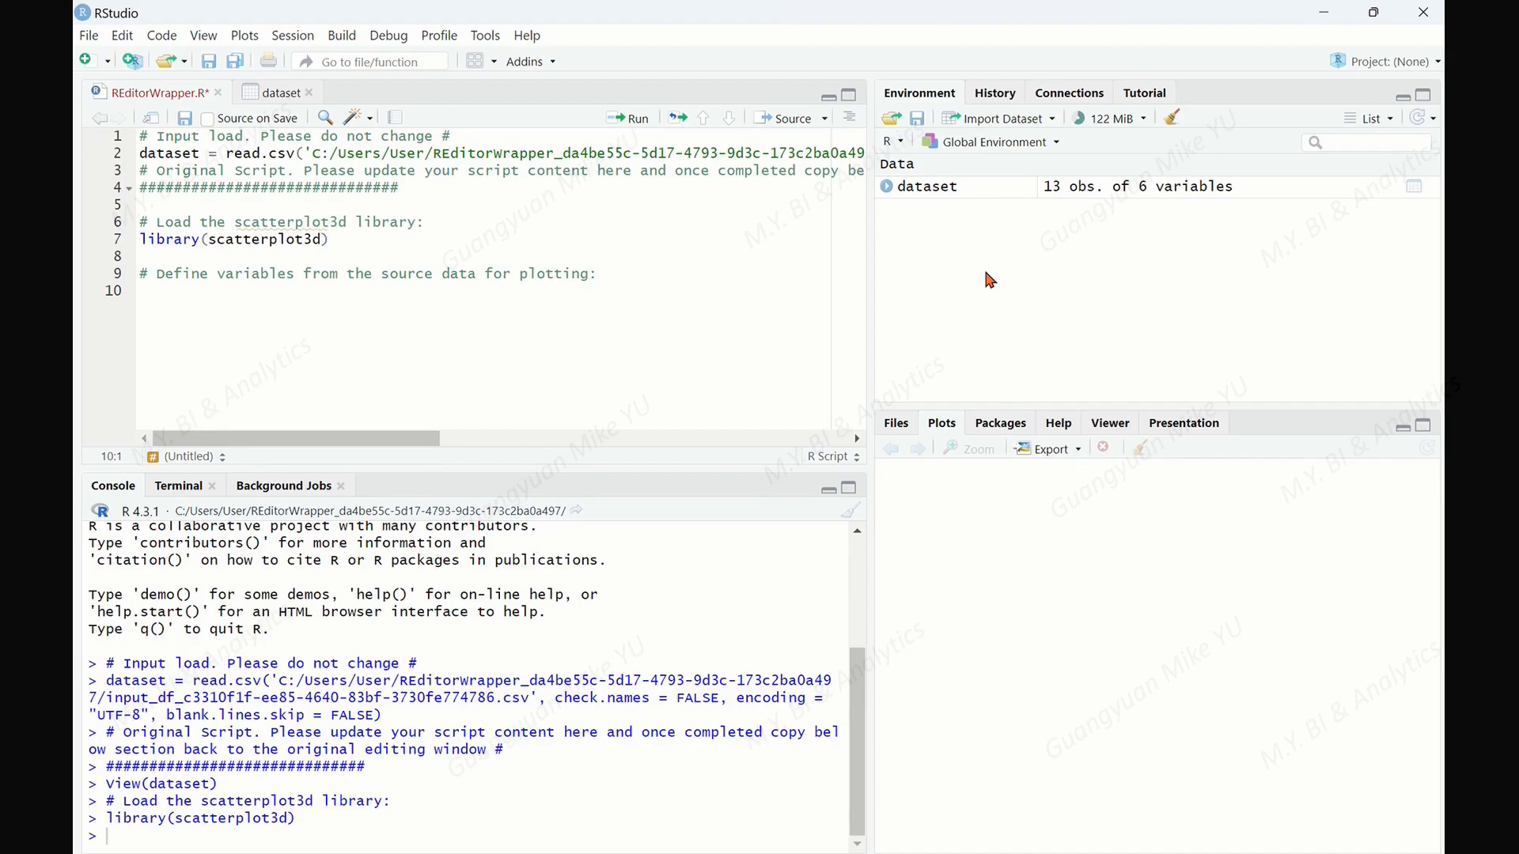
{"action": "type", "text": "x <- datas"}
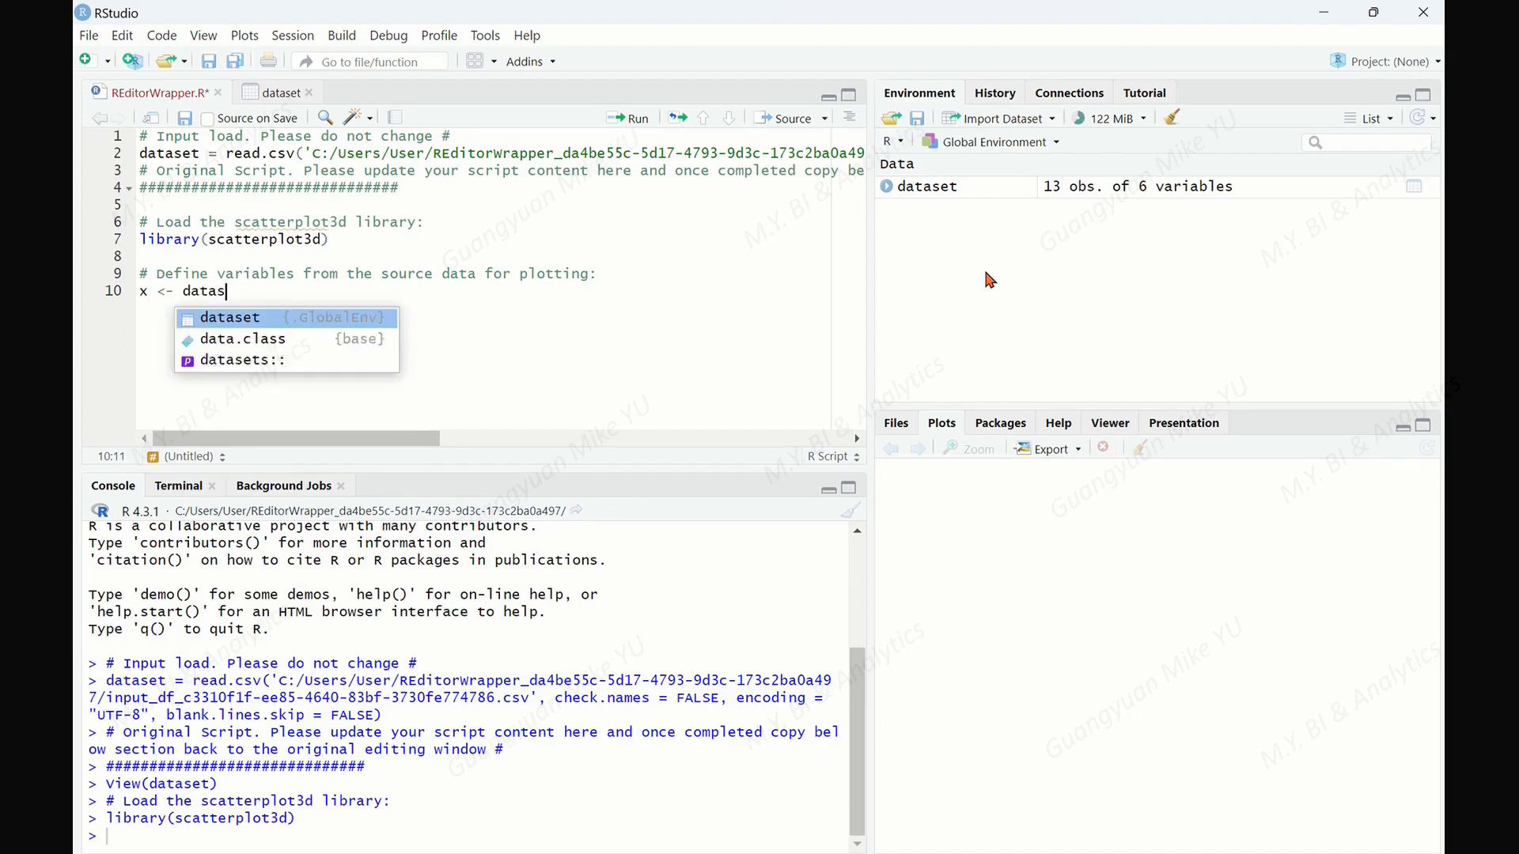
{"action": "type", "text": "et$"}
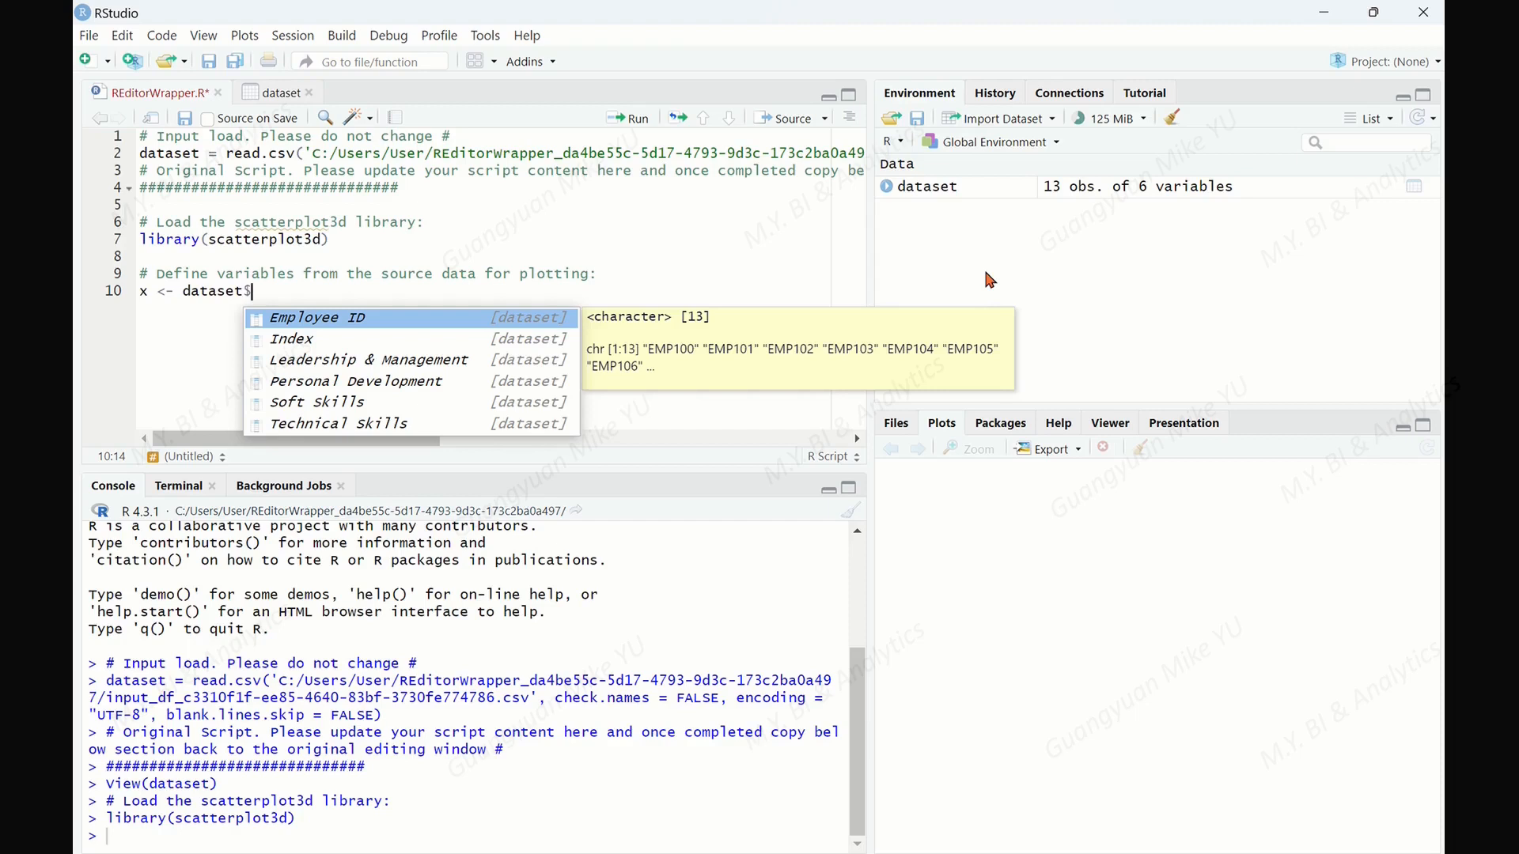
{"action": "key", "text": "Down"}
{"action": "key", "text": "Down"}
{"action": "key", "text": "Down"}
{"action": "key", "text": "Down"}
{"action": "key", "text": "Down"}
{"action": "key", "text": "Return"}
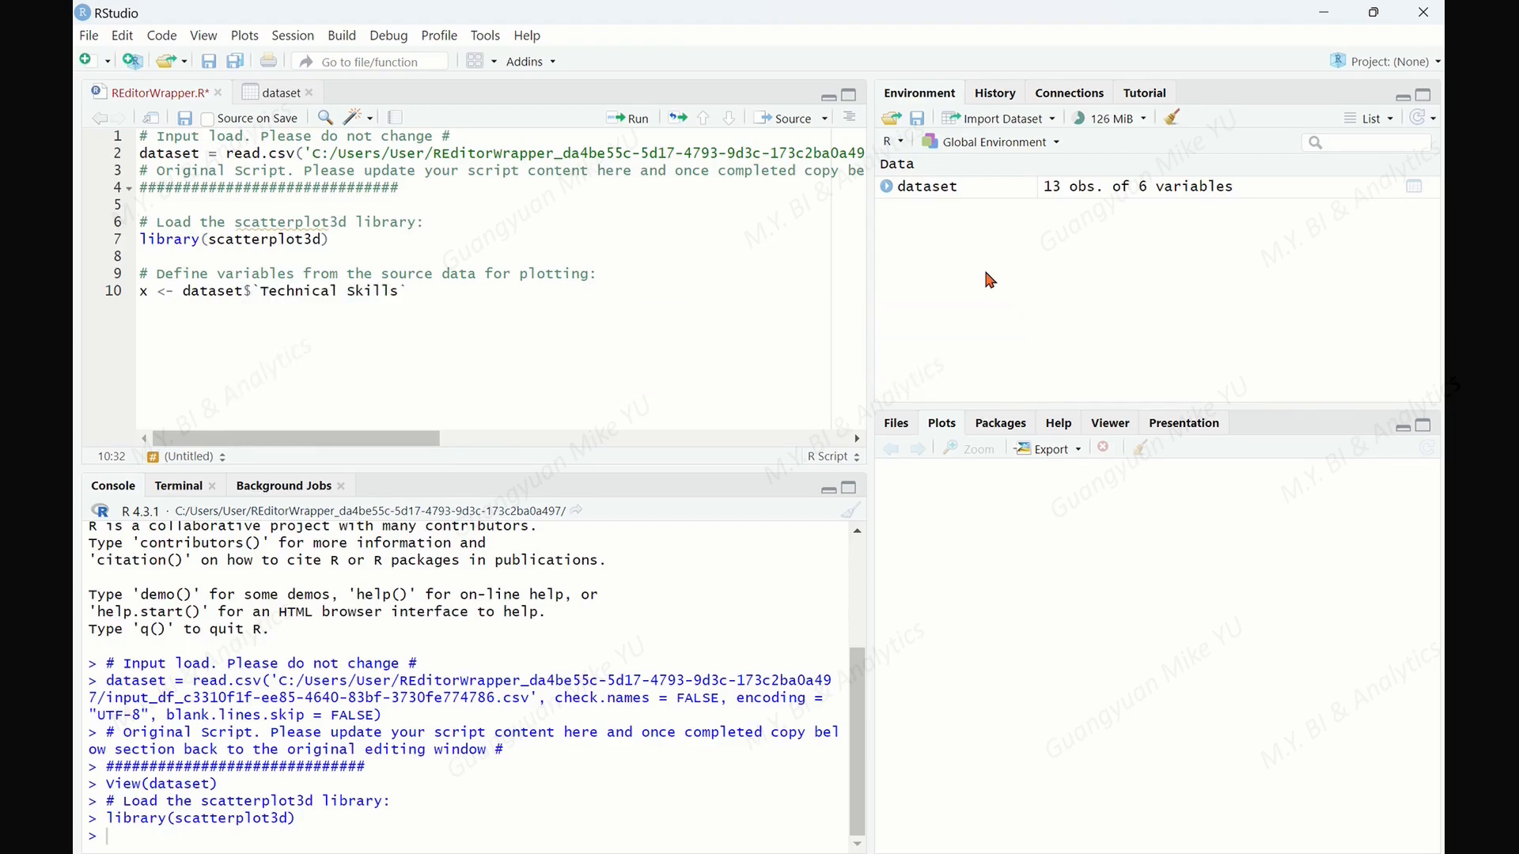
Replace the backticks around Technical Skills in the x assignment with double quotes.
{"action": "key", "text": "Left"}
{"action": "key", "text": "Left"}
{"action": "key", "text": "Left"}
{"action": "key", "text": "Left"}
{"action": "key", "text": "Left"}
{"action": "key", "text": "Left"}
{"action": "key", "text": "Left"}
{"action": "key", "text": "Left"}
{"action": "key", "text": "Left"}
{"action": "key", "text": "Left"}
{"action": "key", "text": "Left"}
{"action": "key", "text": "Delete"}
{"action": "type", "text": "\""}
{"action": "key", "text": "Right"}
{"action": "key", "text": "Right"}
{"action": "key", "text": "BackSpace"}
{"action": "type", "text": "\""}
Assign the dataset's Leadership & Management column to y on a new line.
{"action": "key", "text": "Return"}
{"action": "type", "text": "<- dataset$"}
{"action": "key", "text": "Down"}
{"action": "key", "text": "Down"}
{"action": "key", "text": "Down"}
{"action": "key", "text": "Up"}
{"action": "key", "text": "Return"}
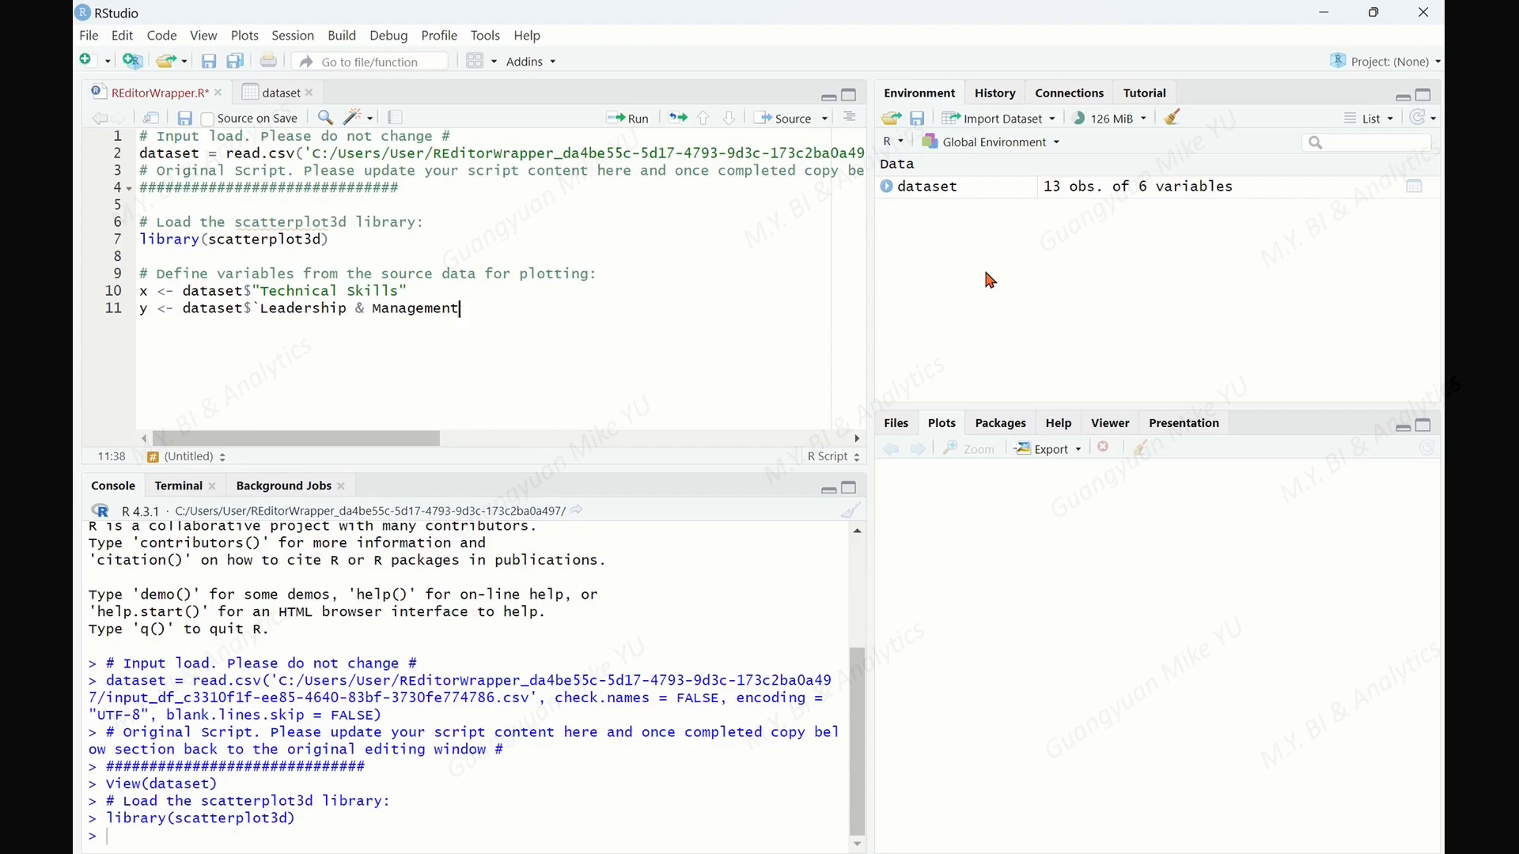
Replace the backticks around Leadership & Management in the y assignment with double quotes.
{"action": "key", "text": "BackSpace"}
{"action": "key", "text": "Left"}
{"action": "key", "text": "Left"}
{"action": "key", "text": "Left"}
{"action": "key", "text": "Left"}
{"action": "key", "text": "Left"}
{"action": "key", "text": "Left"}
{"action": "key", "text": "Left"}
{"action": "key", "text": "Left"}
{"action": "key", "text": "Left"}
{"action": "key", "text": "Left"}
{"action": "key", "text": "Left"}
{"action": "key", "text": "Left"}
{"action": "key", "text": "Left"}
{"action": "key", "text": "Left"}
{"action": "key", "text": "Left"}
{"action": "key", "text": "Left"}
{"action": "key", "text": "Left"}
{"action": "key", "text": "Left"}
{"action": "key", "text": "Left"}
{"action": "key", "text": "Left"}
{"action": "key", "text": "Delete"}
{"action": "type", "text": "\""}
{"action": "key", "text": "Right"}
{"action": "key", "text": "Right"}
{"action": "key", "text": "Right"}
{"action": "key", "text": "Right"}
{"action": "key", "text": "Right"}
{"action": "key", "text": "Right"}
{"action": "key", "text": "Right"}
{"action": "type", "text": "\""}
Add the line z <- dataset$"Personal Development" below the y assignment.
{"action": "key", "text": "Return"}
{"action": "type", "text": "z <- dataset$"}
{"action": "key", "text": "Down"}
{"action": "key", "text": "Down"}
{"action": "key", "text": "Down"}
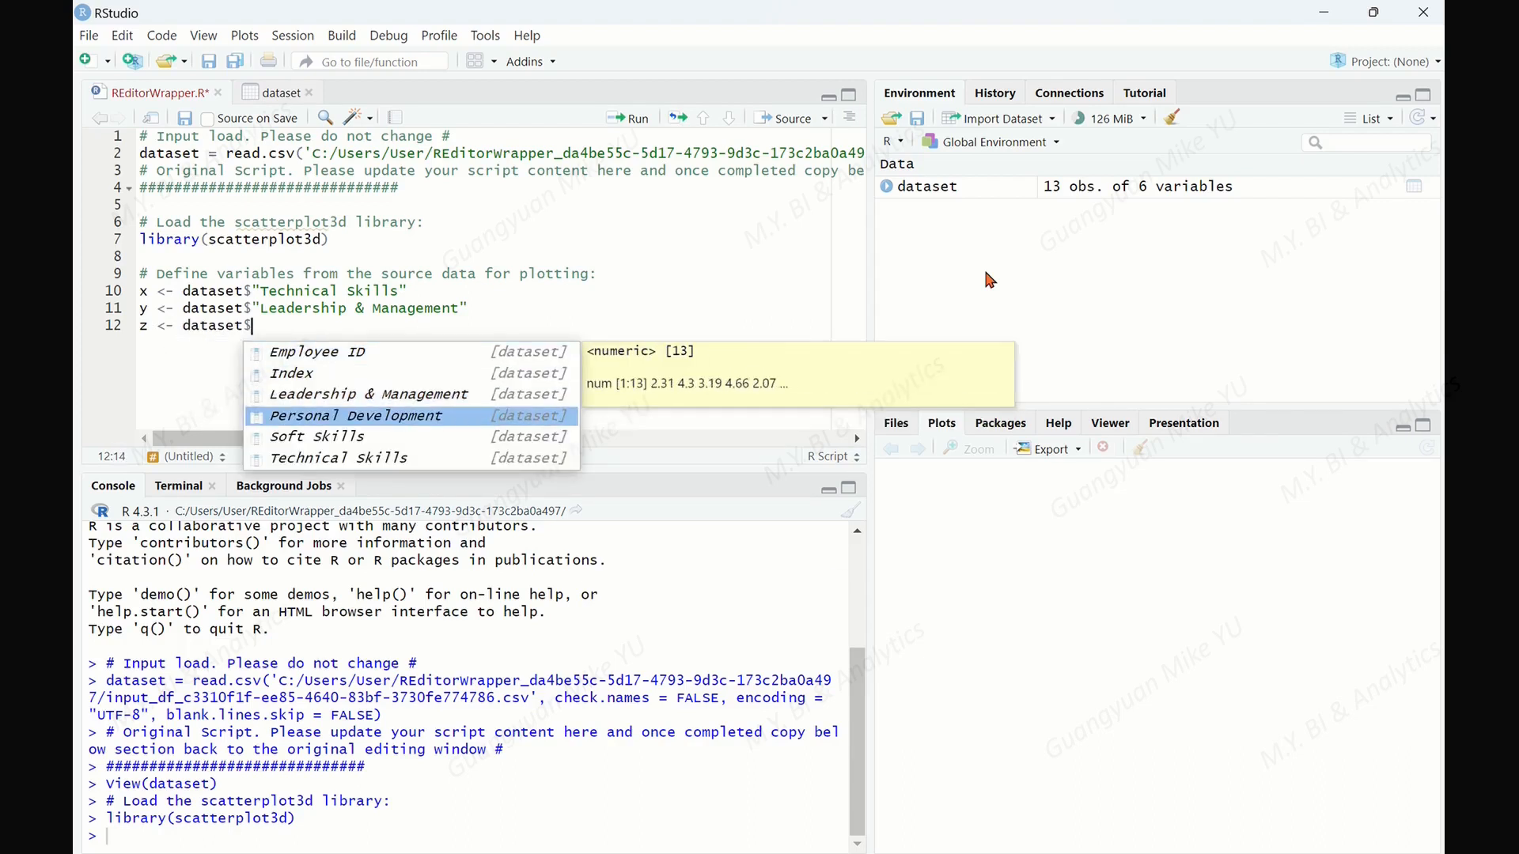
{"action": "key", "text": "Return"}
Assign the dataset's Employee ID column to l on a new line.
{"action": "key", "text": "Return"}
{"action": "type", "text": "l <- dataset$"}
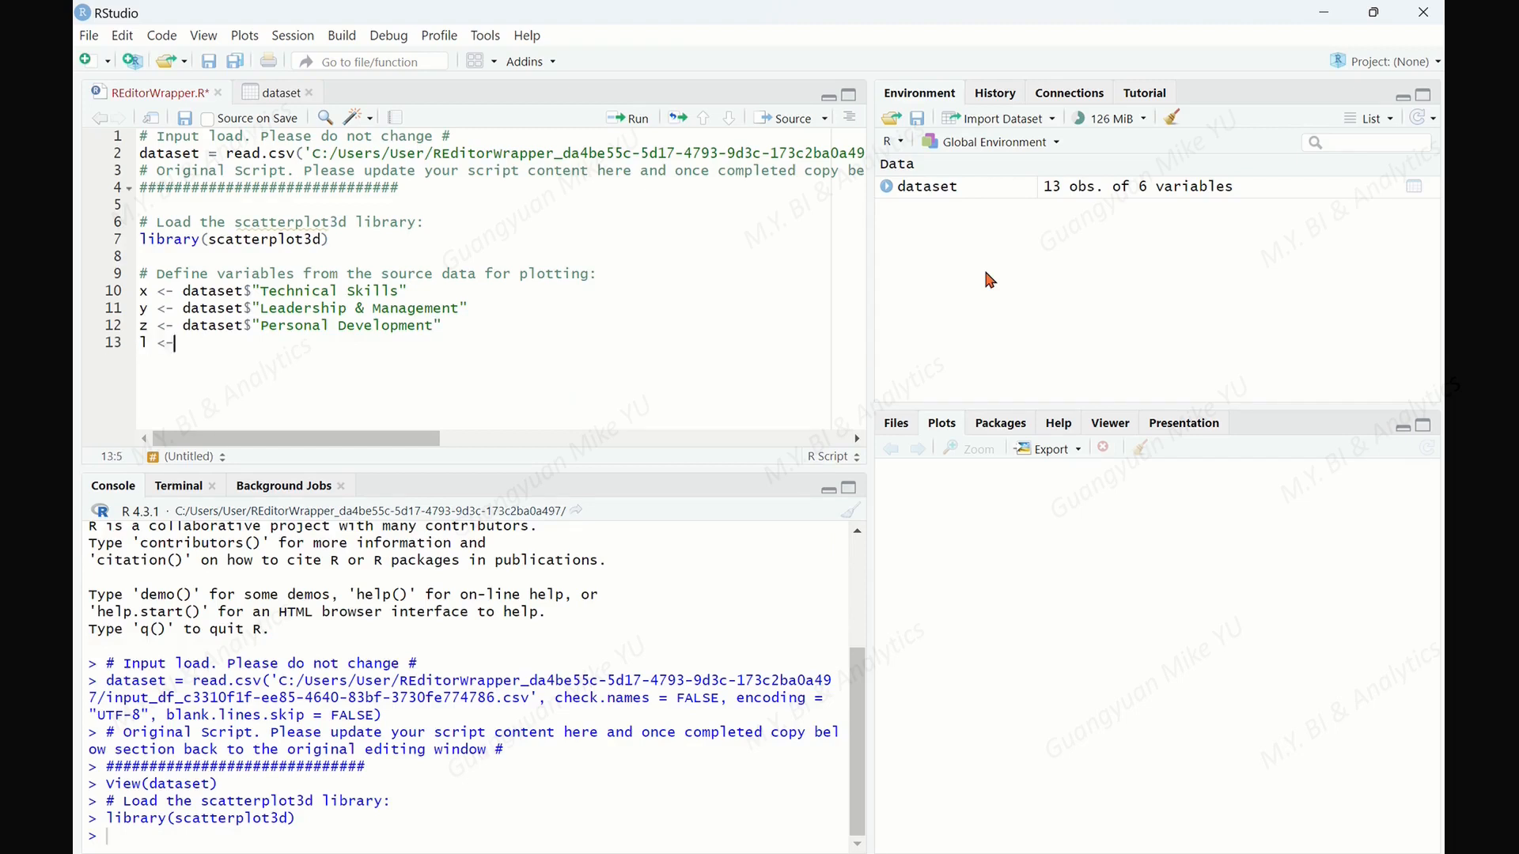
{"action": "key", "text": "Down"}
{"action": "key", "text": "Down"}
{"action": "key", "text": "Down"}
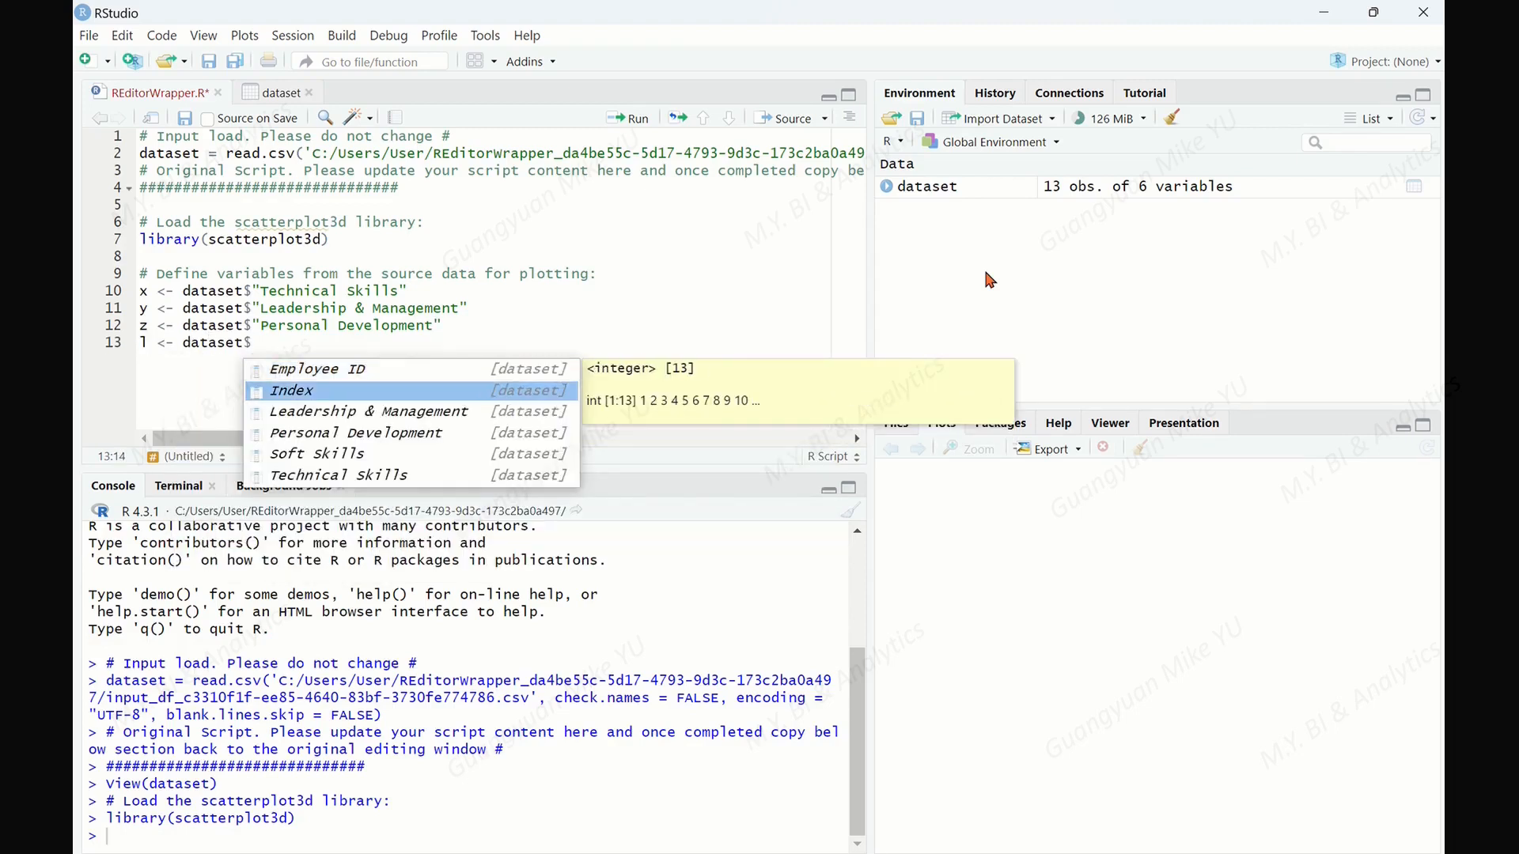
{"action": "key", "text": "Up"}
{"action": "key", "text": "Up"}
{"action": "key", "text": "Up"}
{"action": "key", "text": "Return"}
Replace the backticks around Employee ID in the l assignment with double quotes.
{"action": "key", "text": "Left"}
{"action": "key", "text": "Left"}
{"action": "key", "text": "Left"}
{"action": "key", "text": "Left"}
{"action": "key", "text": "Left"}
{"action": "key", "text": "Left"}
{"action": "key", "text": "Left"}
{"action": "key", "text": "Left"}
{"action": "key", "text": "Left"}
{"action": "key", "text": "Left"}
{"action": "key", "text": "Left"}
{"action": "key", "text": "Left"}
{"action": "key", "text": "Left"}
{"action": "key", "text": "Delete"}
{"action": "type", "text": "\""}
{"action": "key", "text": "Right"}
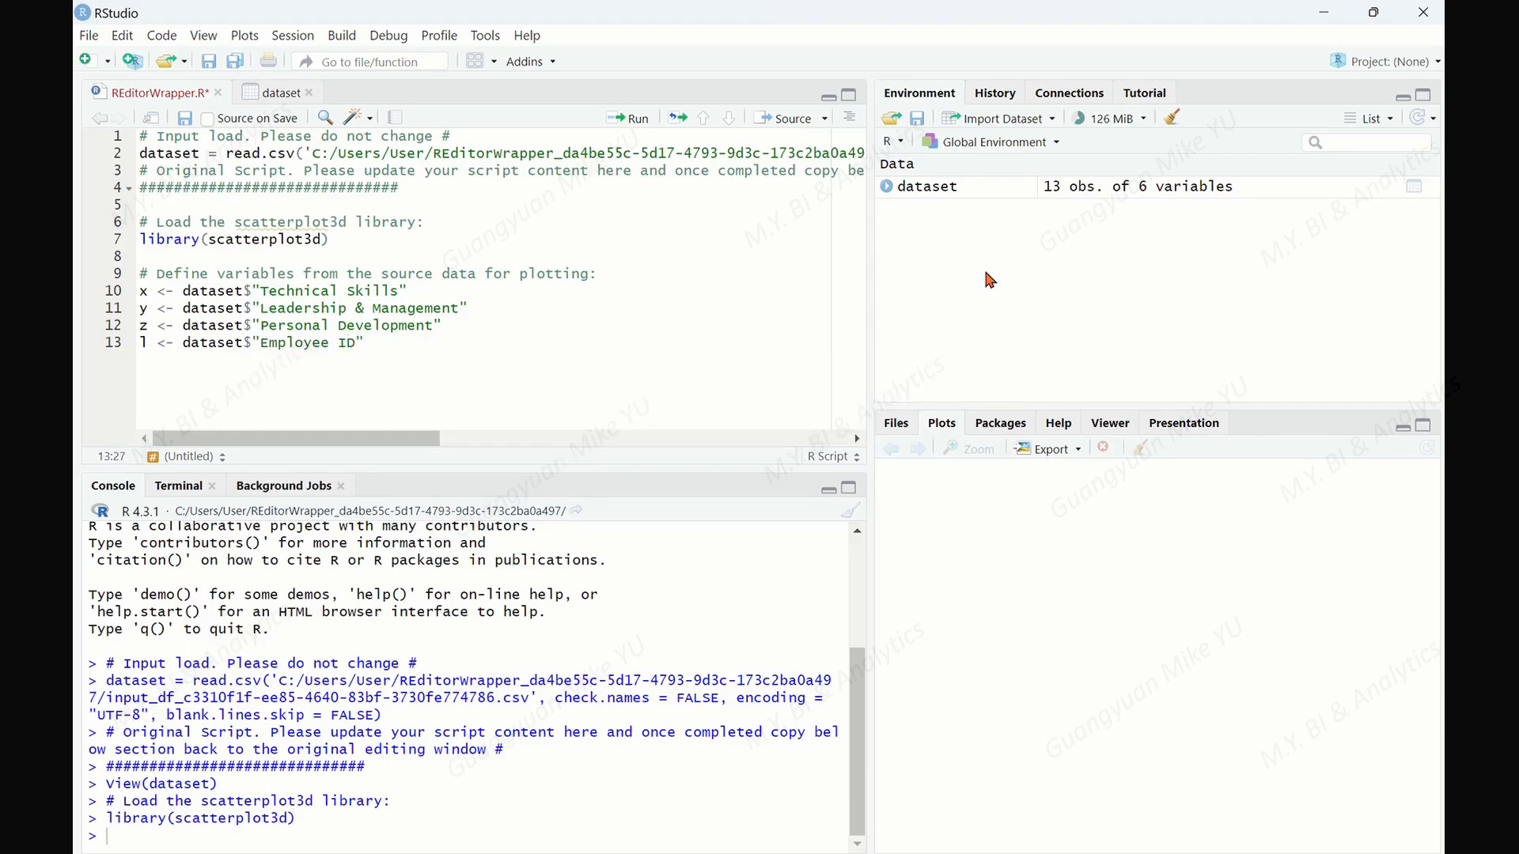
Run the variable definition lines that assign x, y, z and l from the dataset.
{"action": "key", "text": "Return"}
{"action": "key", "text": "Return"}
{"action": "left_click_drag", "start_coordinate": [137, 274], "coordinate": [400, 362]}
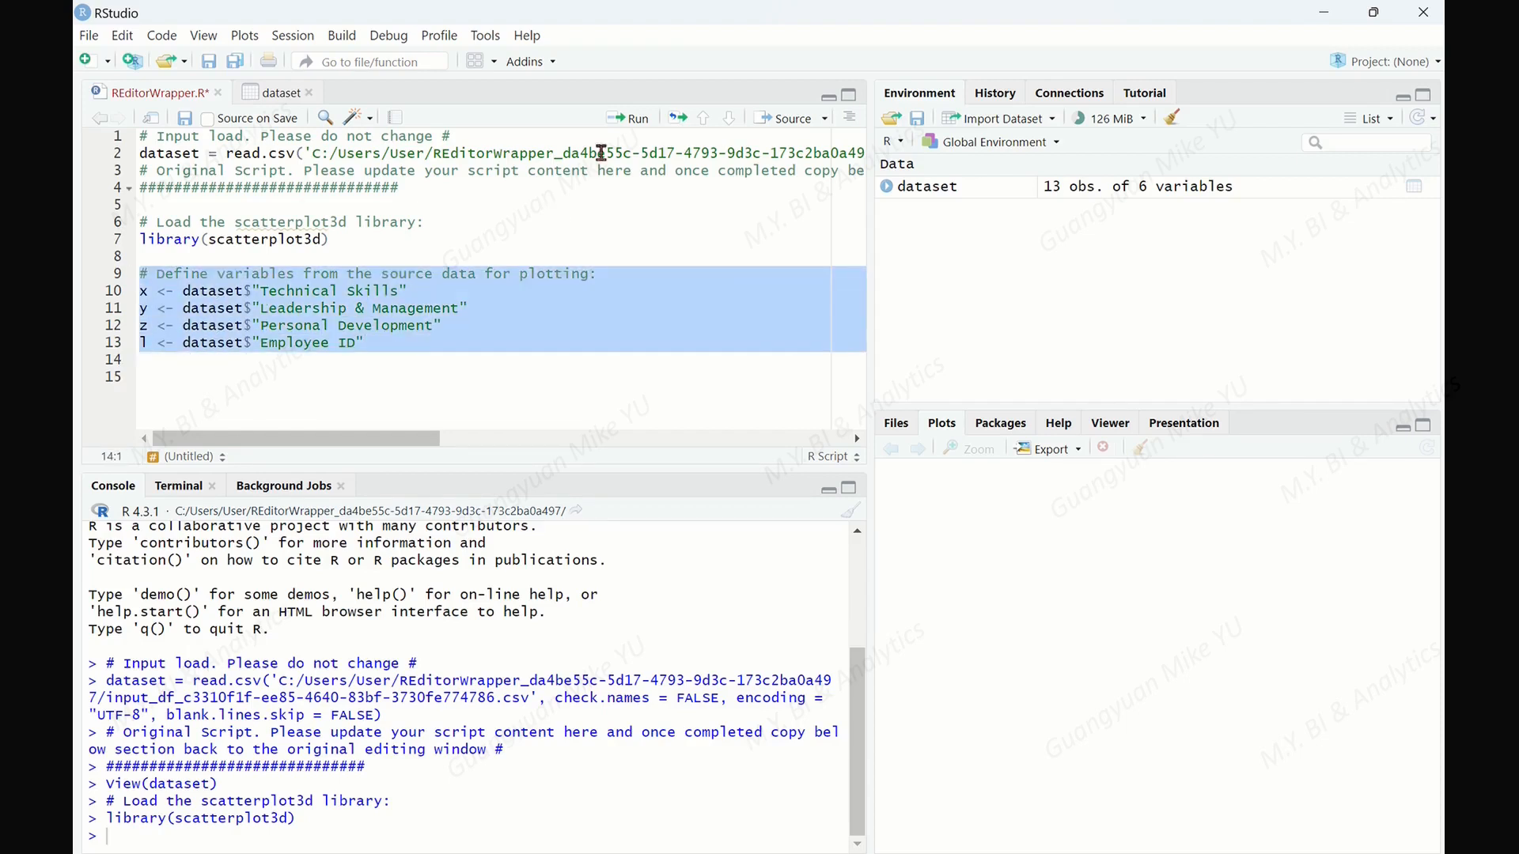
{"action": "left_click", "coordinate": [641, 126]}
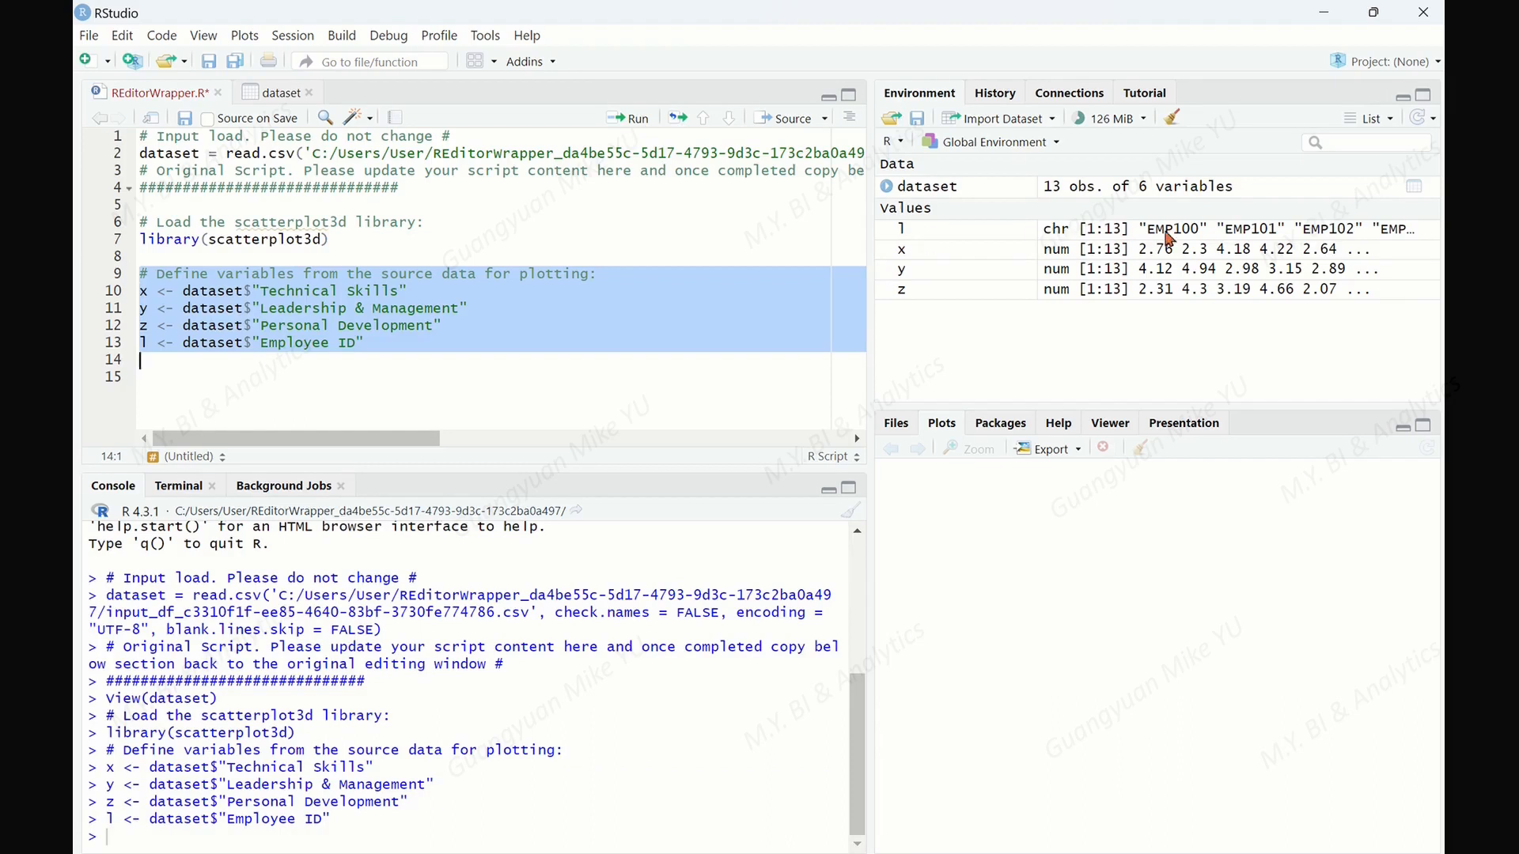
Add the comment "# apply scattedplot3d function to create the 3D scatter plot:" below the variable definitions.
{"action": "left_click", "coordinate": [187, 378]}
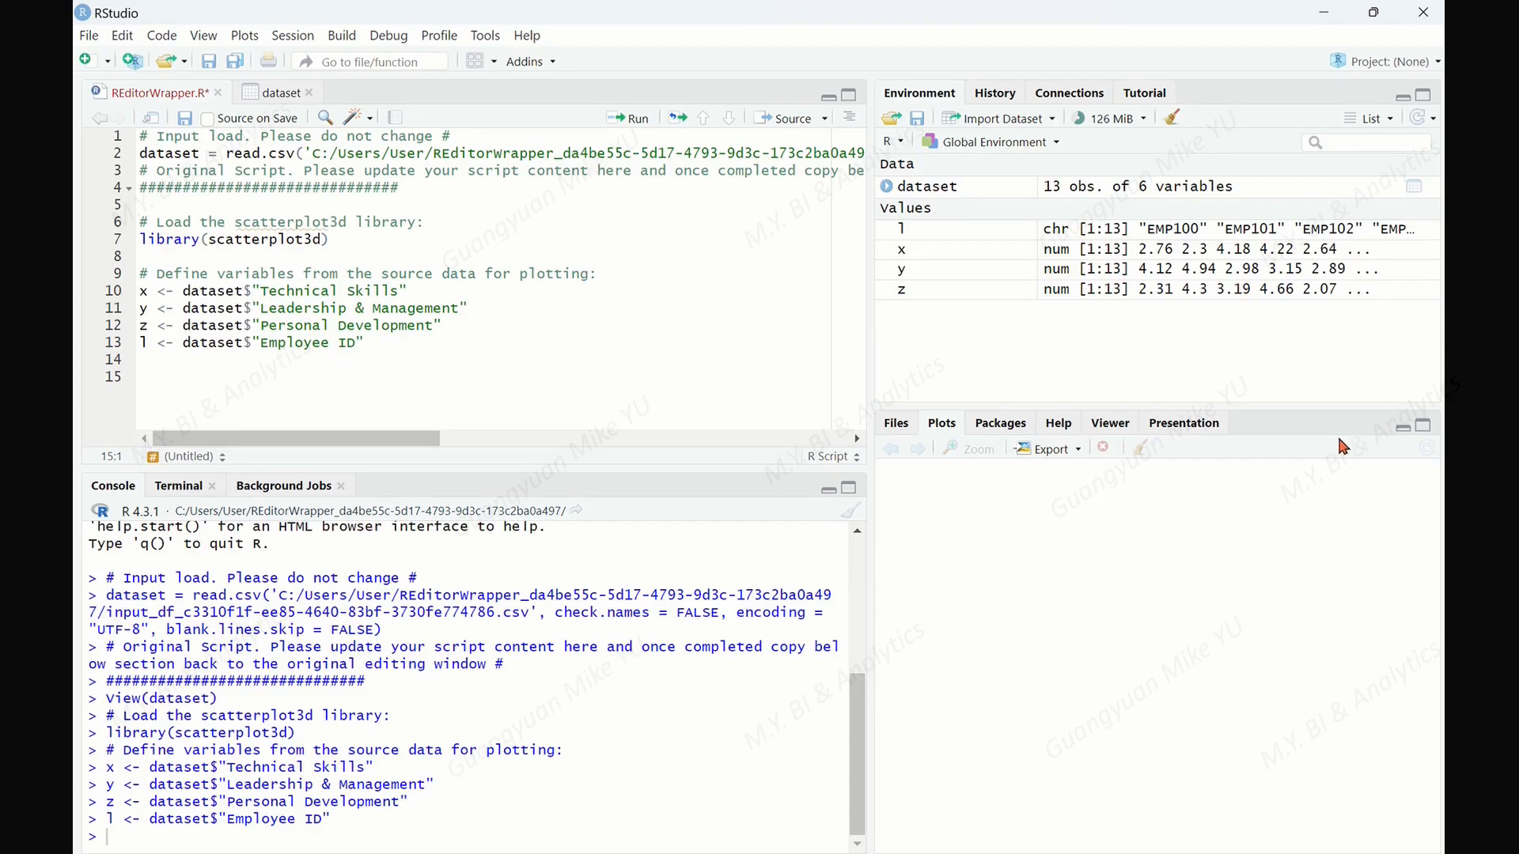
{"action": "type", "text": "# apply scattedplot3d function to create the 3D scatter plot:"}
{"action": "key", "text": "Return"}
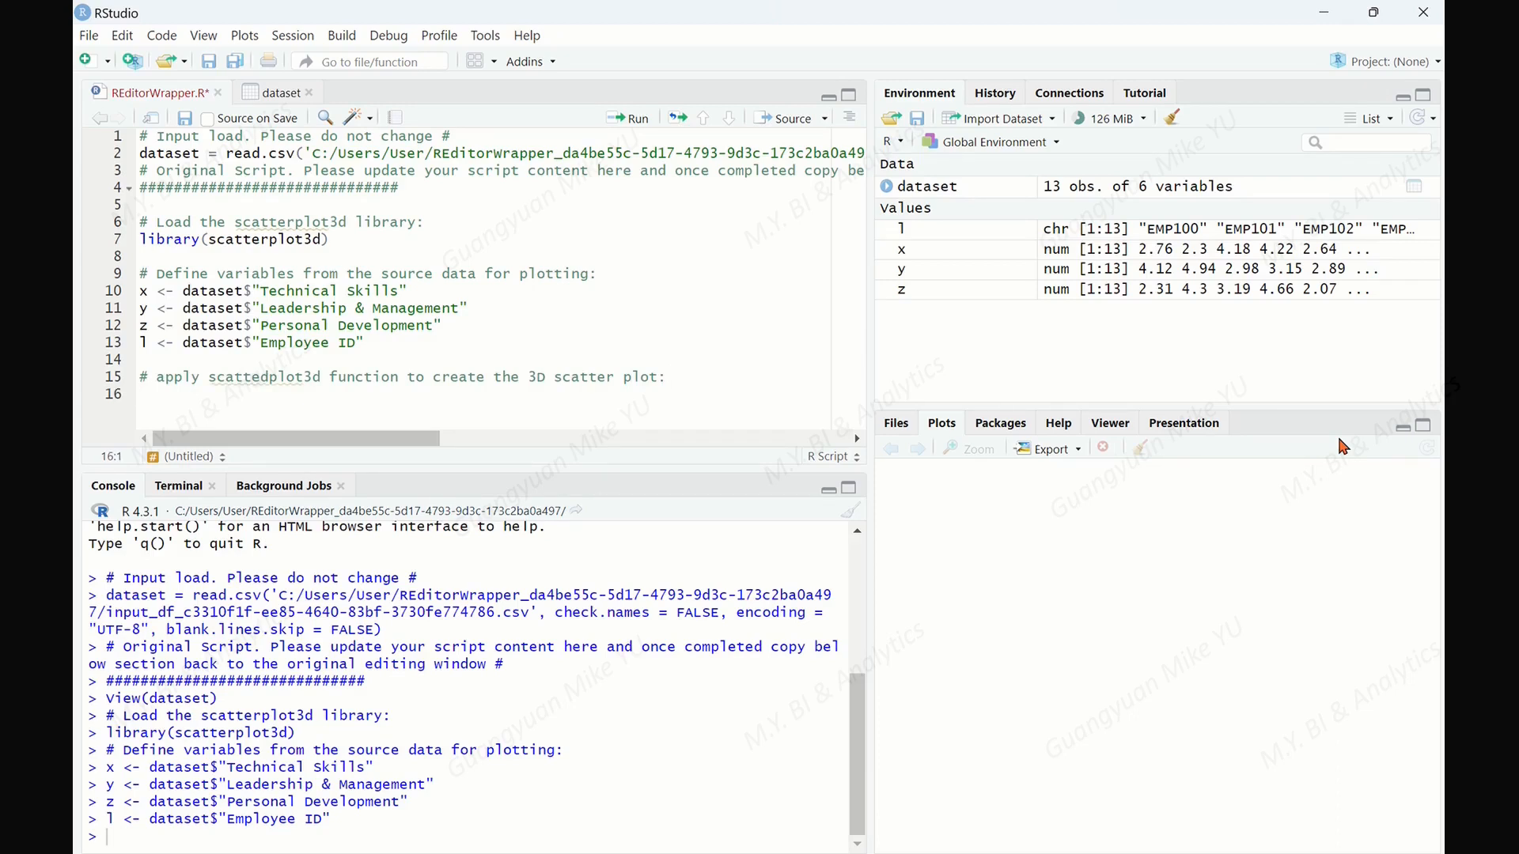
Start a multi-line scatterplot3d call with x,y,z as its first arguments and assign it to scatter3d.
{"action": "type", "text": "scatter3d"}
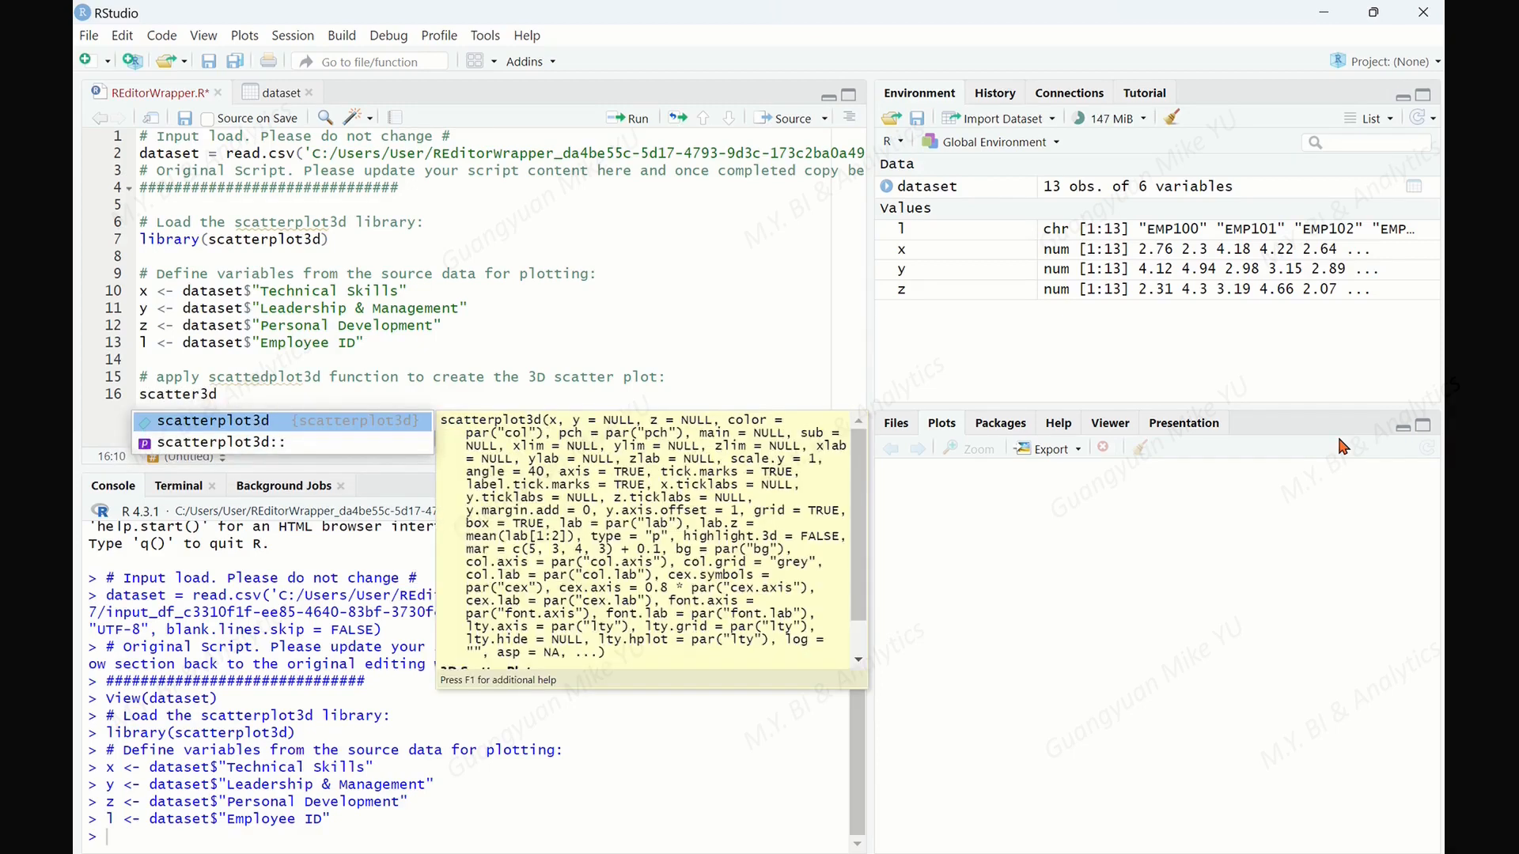
{"action": "key", "text": "alt+minus"}
{"action": "type", "text": "scatt"}
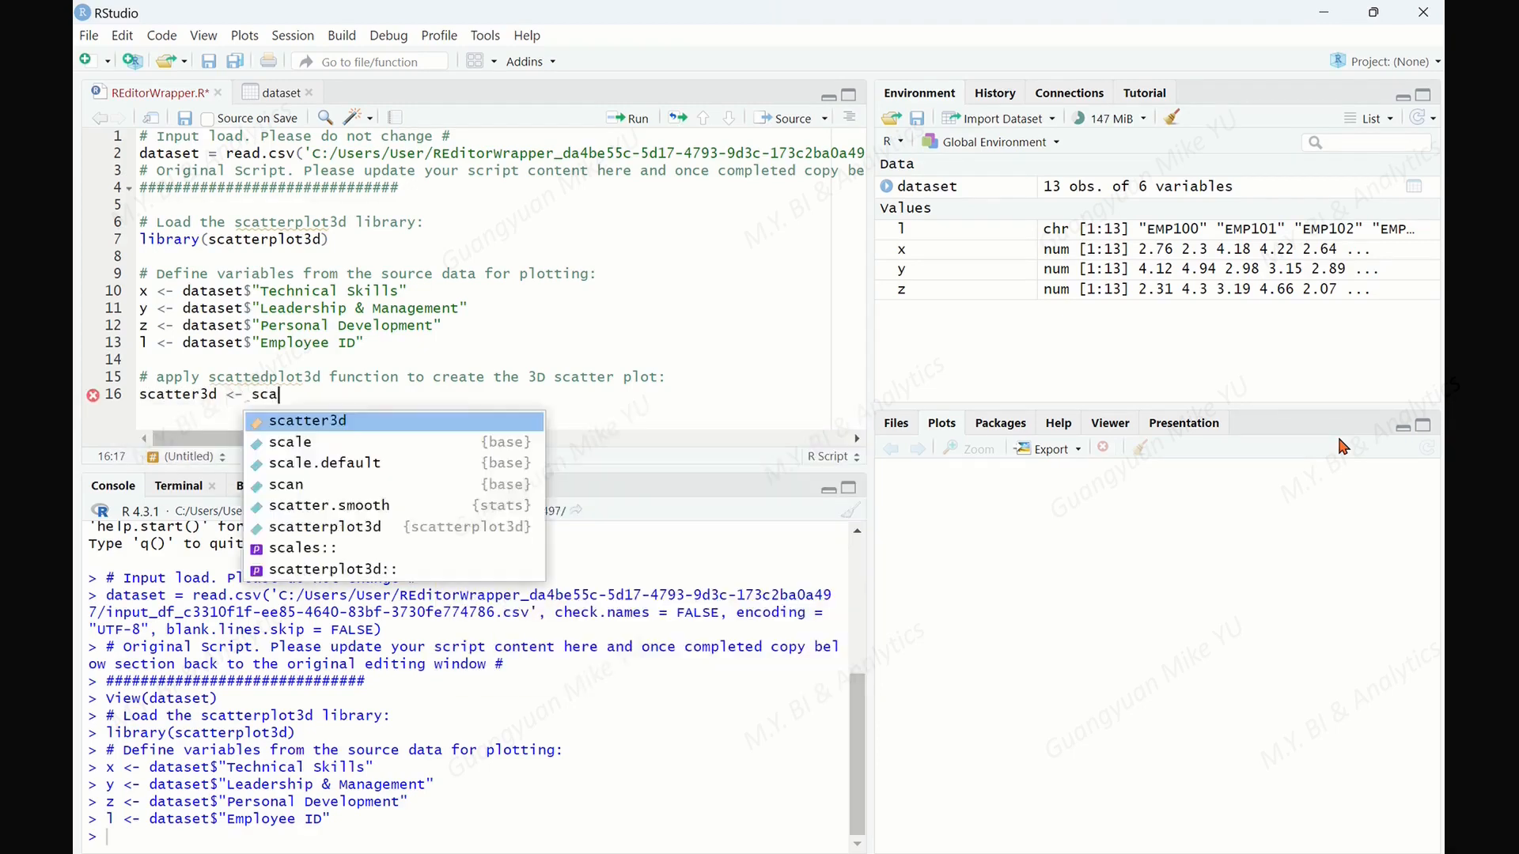
{"action": "key", "text": "Down"}
{"action": "key", "text": "Return"}
{"action": "key", "text": "Return"}
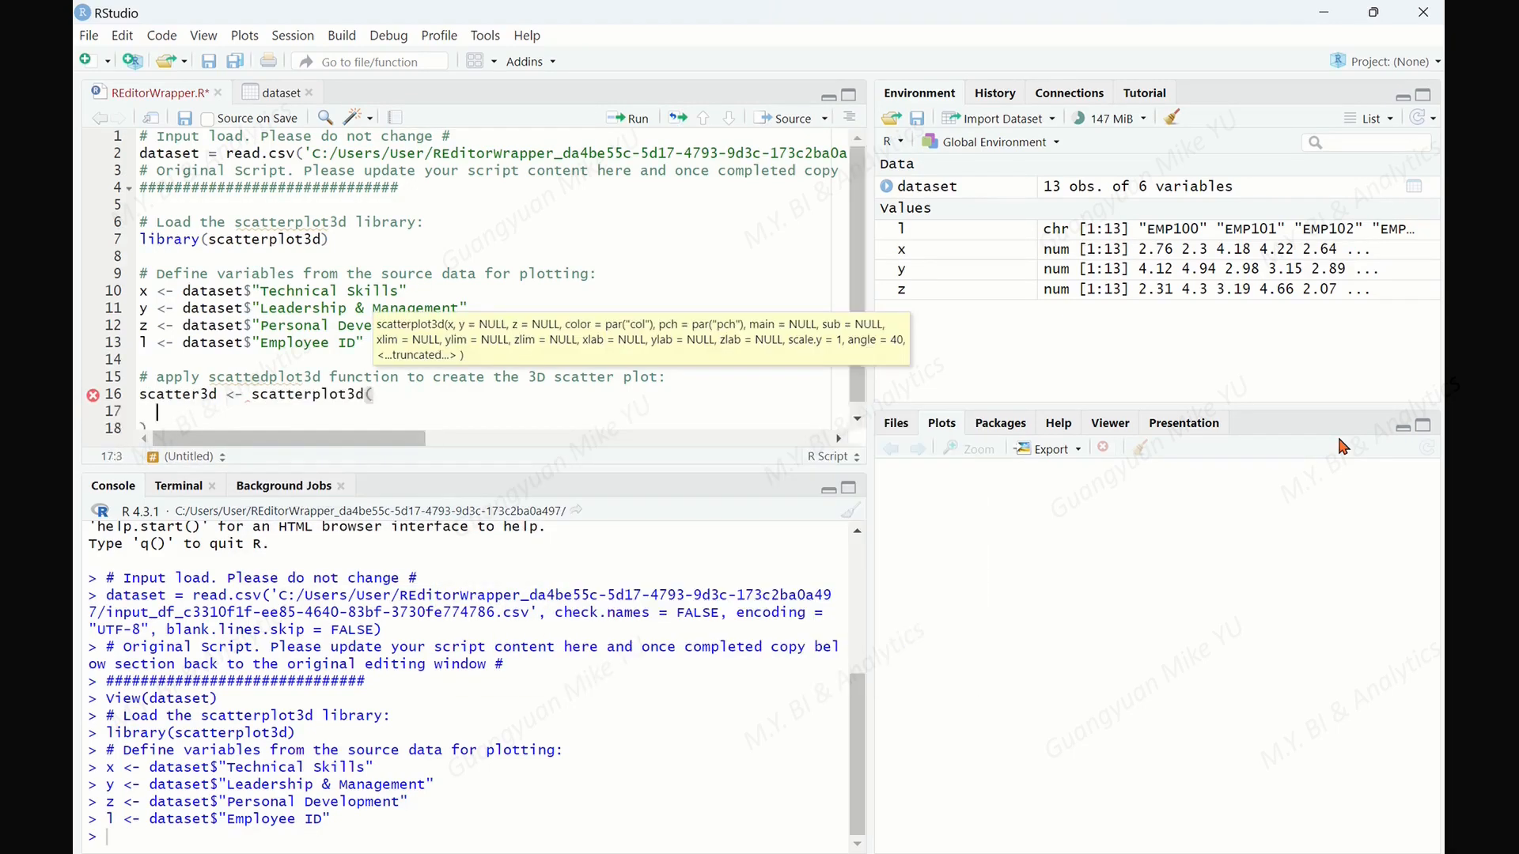
{"action": "key", "text": "Return"}
{"action": "key", "text": "BackSpace"}
{"action": "key", "text": "Left"}
{"action": "key", "text": "Right"}
{"action": "key", "text": "Right"}
{"action": "key", "text": "Right"}
{"action": "key", "text": "Up"}
{"action": "key", "text": "Up"}
{"action": "key", "text": "Left"}
{"action": "key", "text": "Left"}
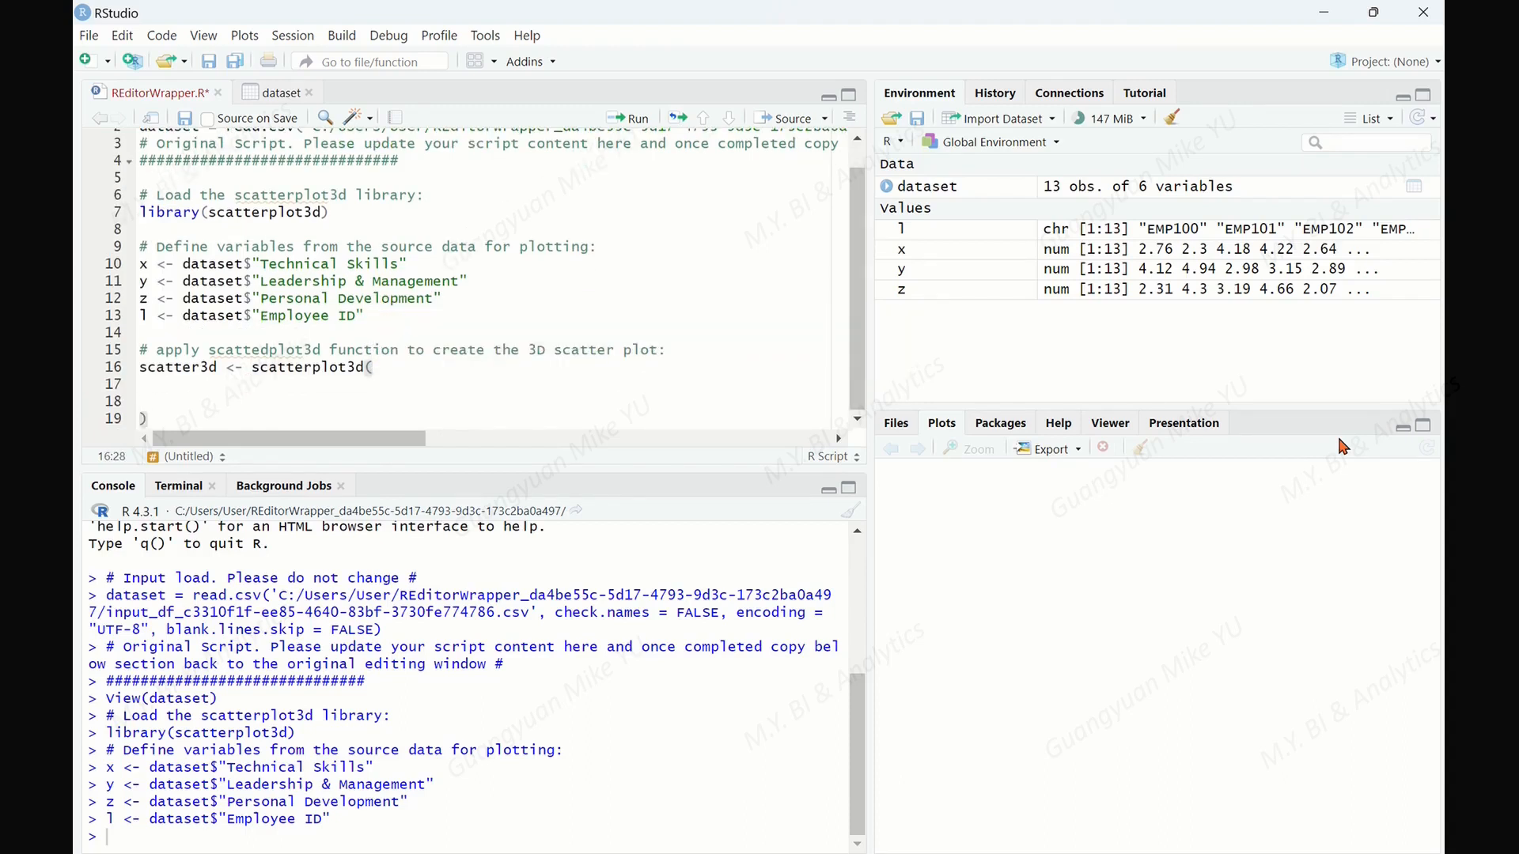
{"action": "type", "text": "x,y,z,"}
{"action": "key", "text": "Return"}
Give the plot the main title "3D Scatter Plot for Employee Skills Evaluations" as an argument of the call.
{"action": "type", "text": "main = \"3"}
{"action": "type", "text": "D "}
{"action": "type", "text": "Scatter"}
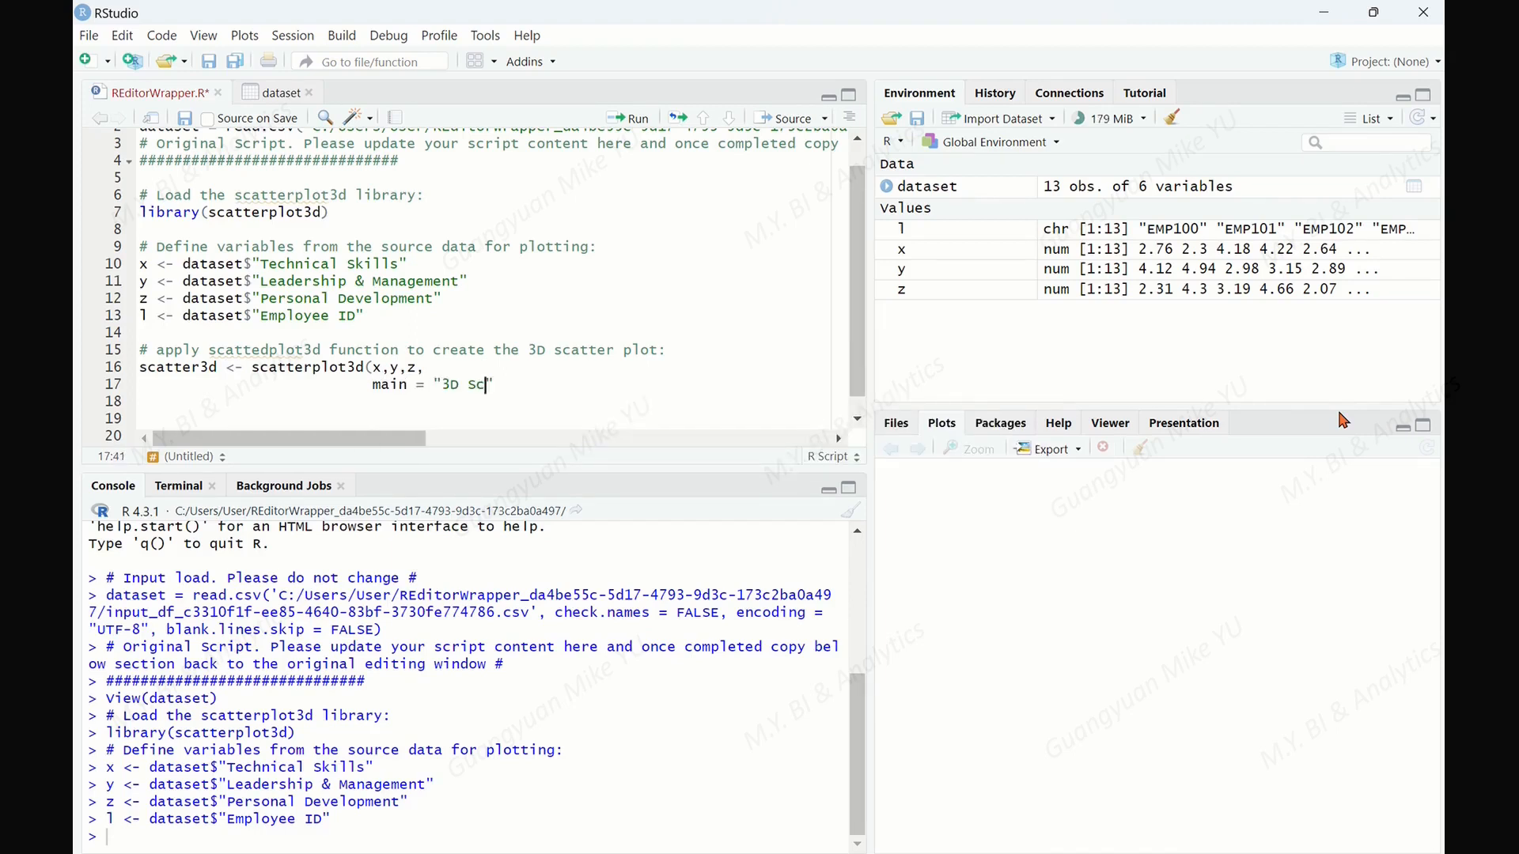
{"action": "type", "text": " Plot for Employee Skills Evaluations\","}
{"action": "key", "text": "Return"}
Add the color argument set to dataset$Index on a new line of the scatterplot3d call.
{"action": "type", "text": "color"}
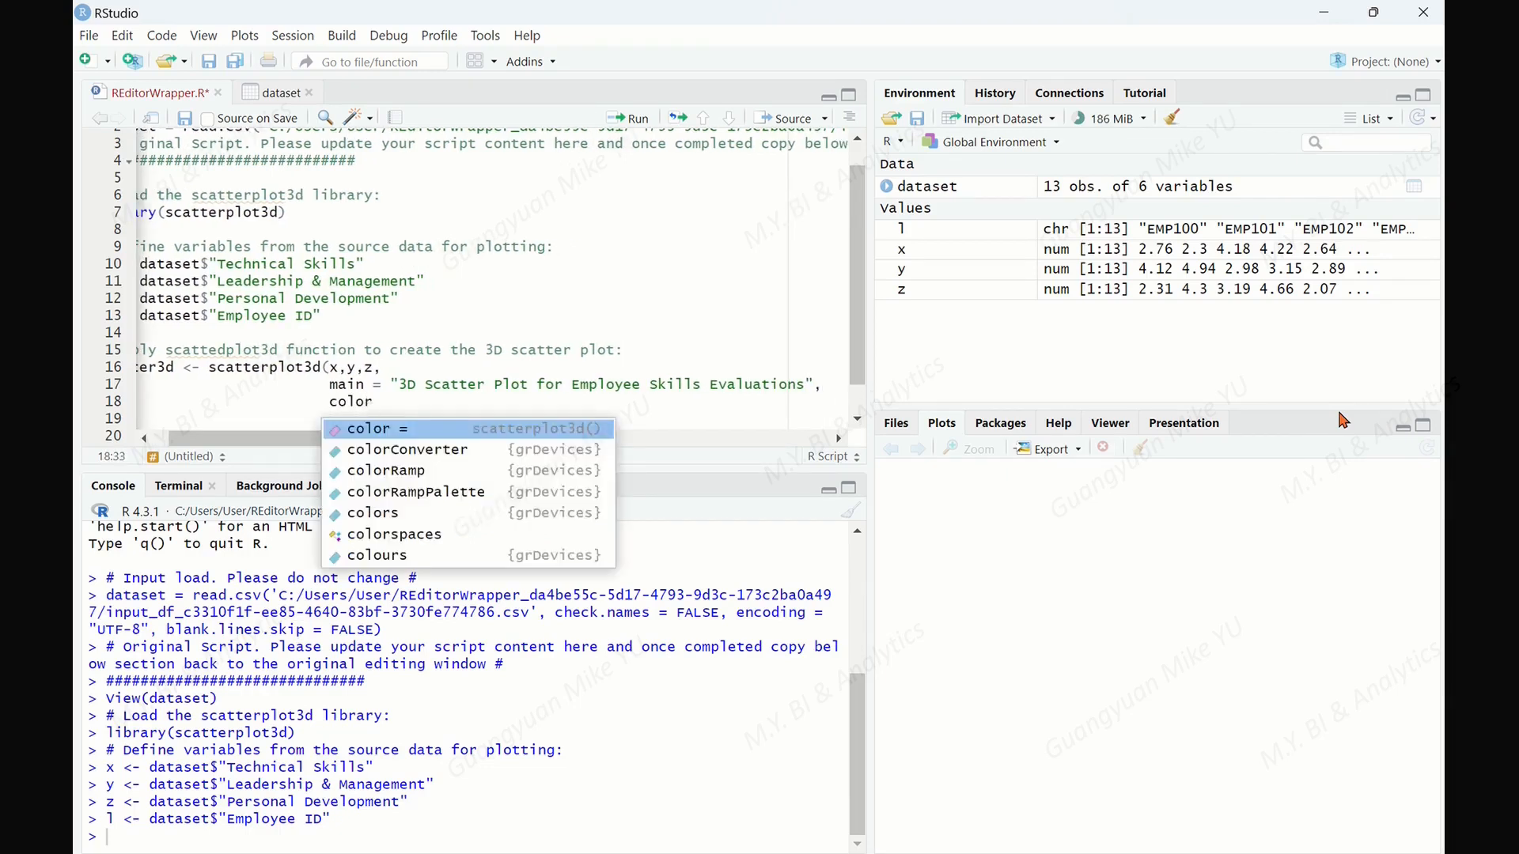
{"action": "type", "text": " = data"}
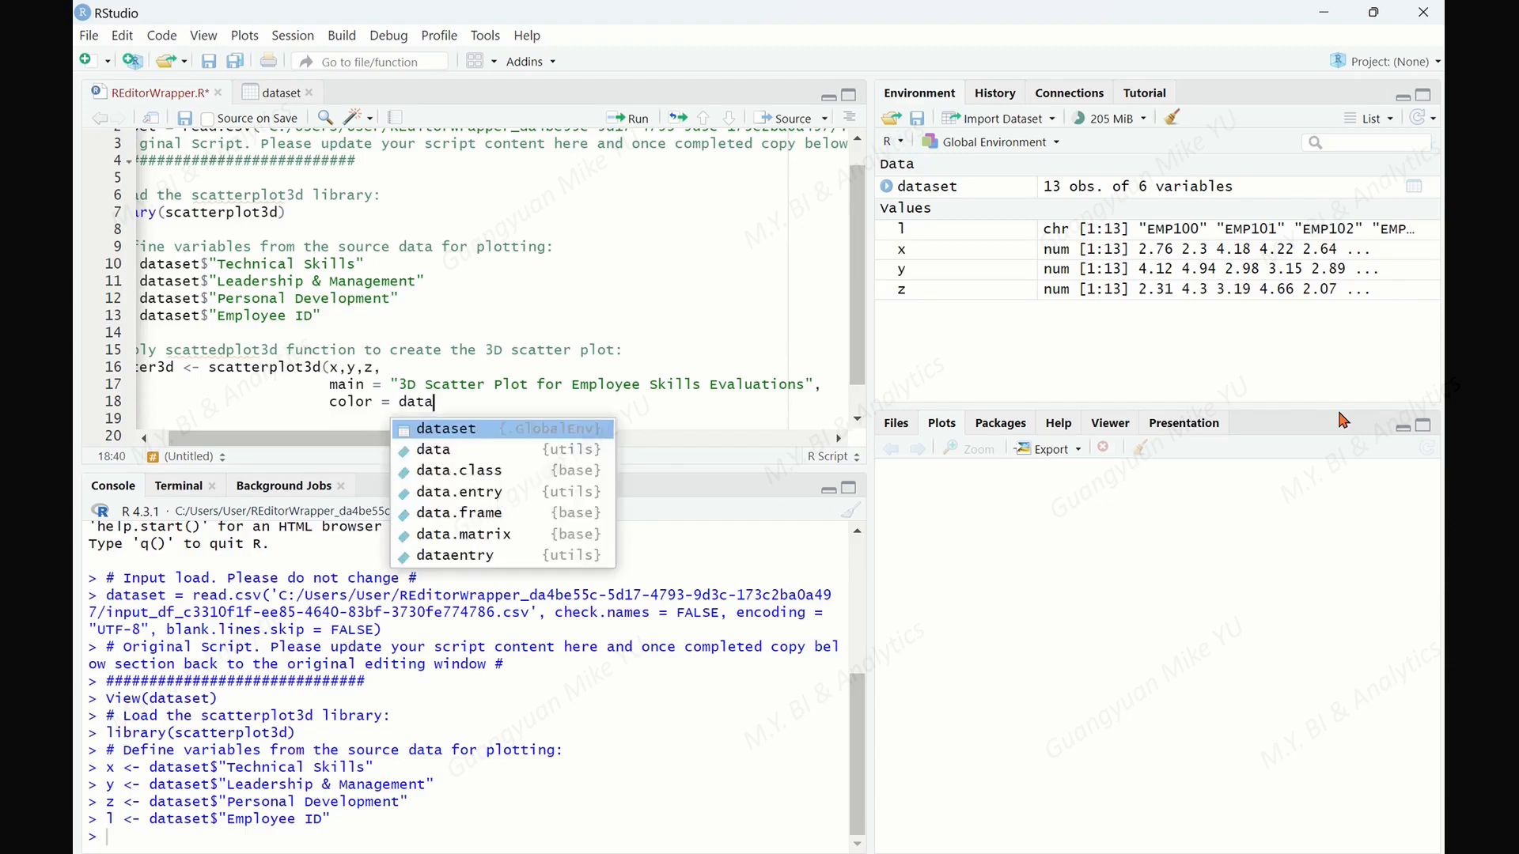
{"action": "type", "text": "set$"}
{"action": "key", "text": "Down"}
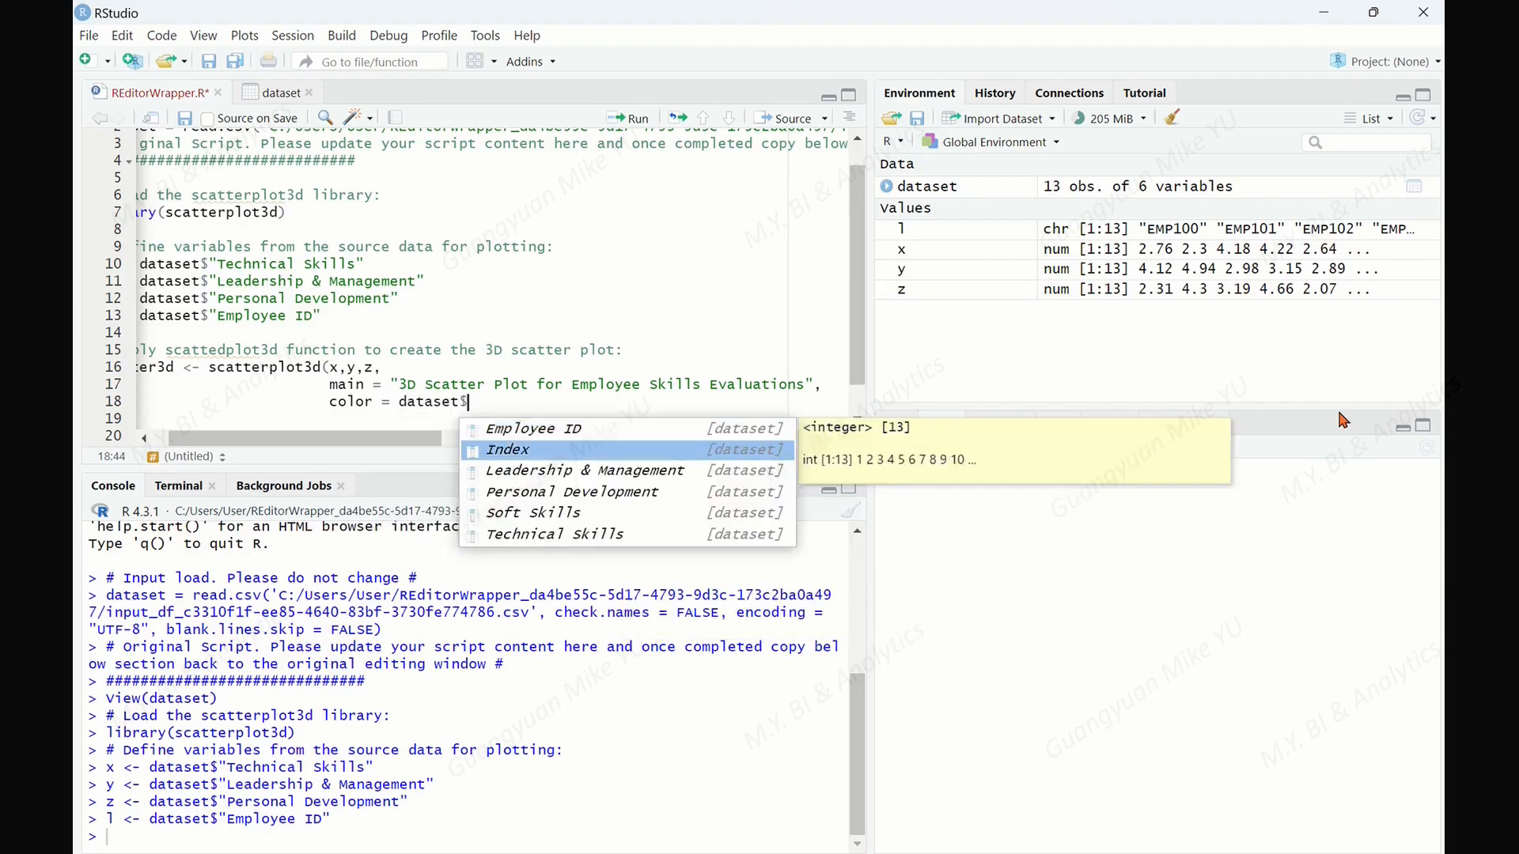
{"action": "key", "text": "Return"}
{"action": "key", "text": "Return"}
Add the arguments pch = 16 and type ="h" on separate lines of the scatterplot3d call.
{"action": "type", "text": "pch = "}
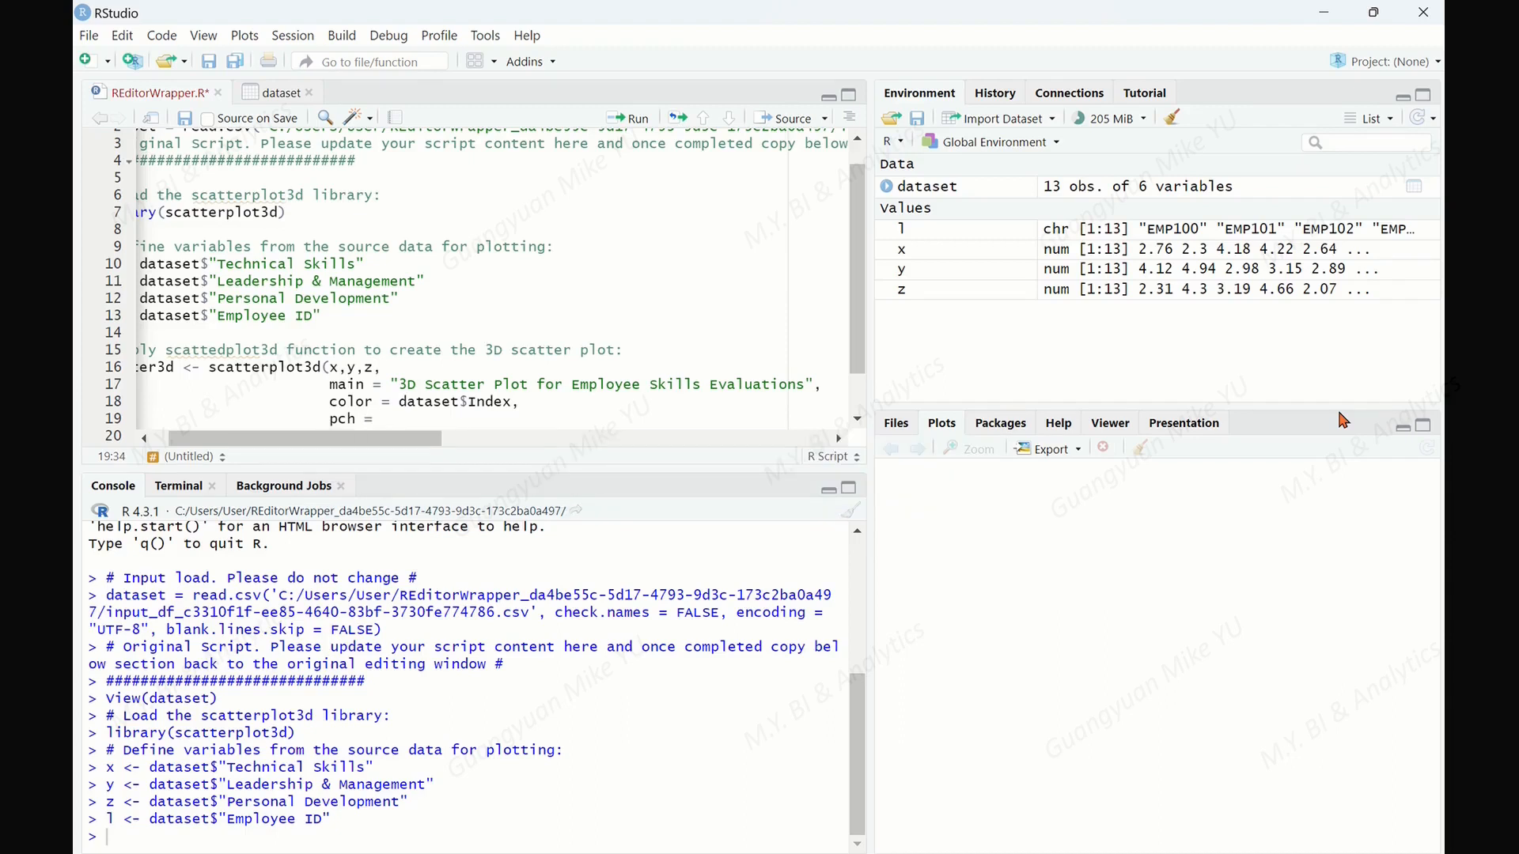
{"action": "type", "text": "16"}
{"action": "key", "text": "Return"}
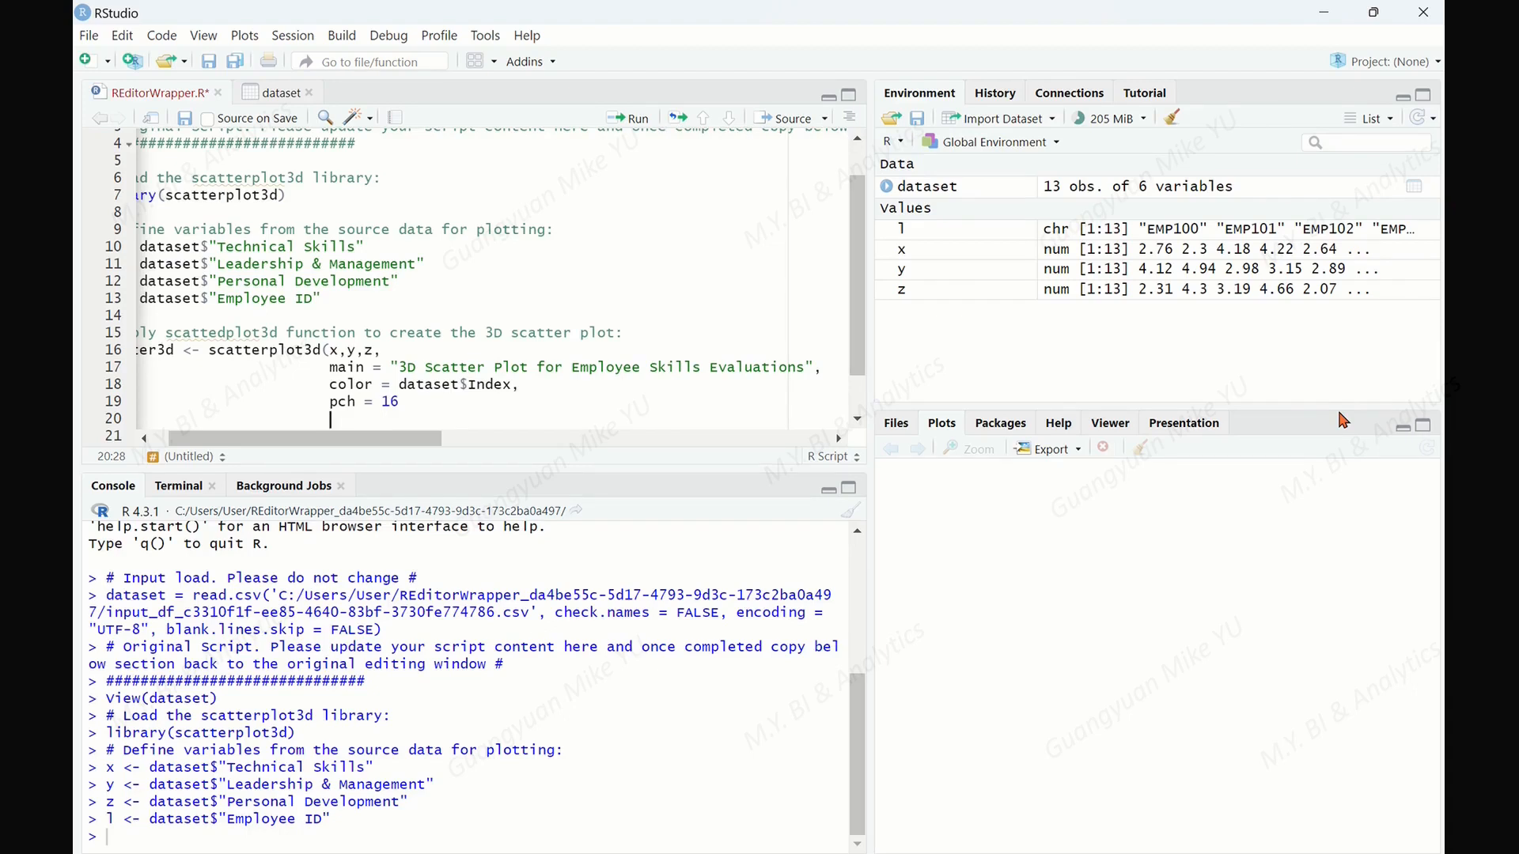
{"action": "type", "text": "type"}
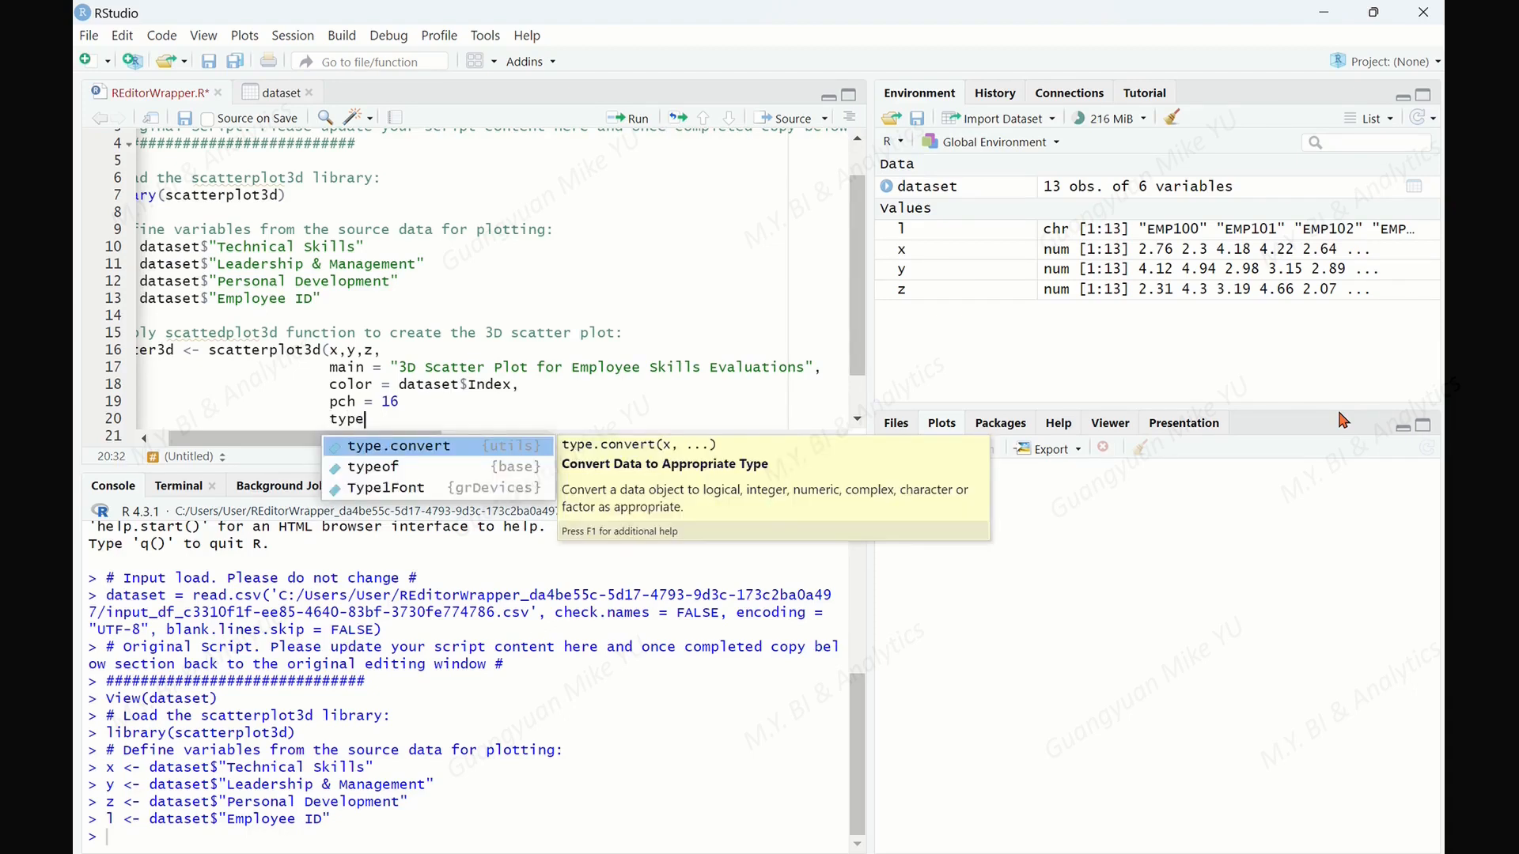
{"action": "type", "text": " ="}
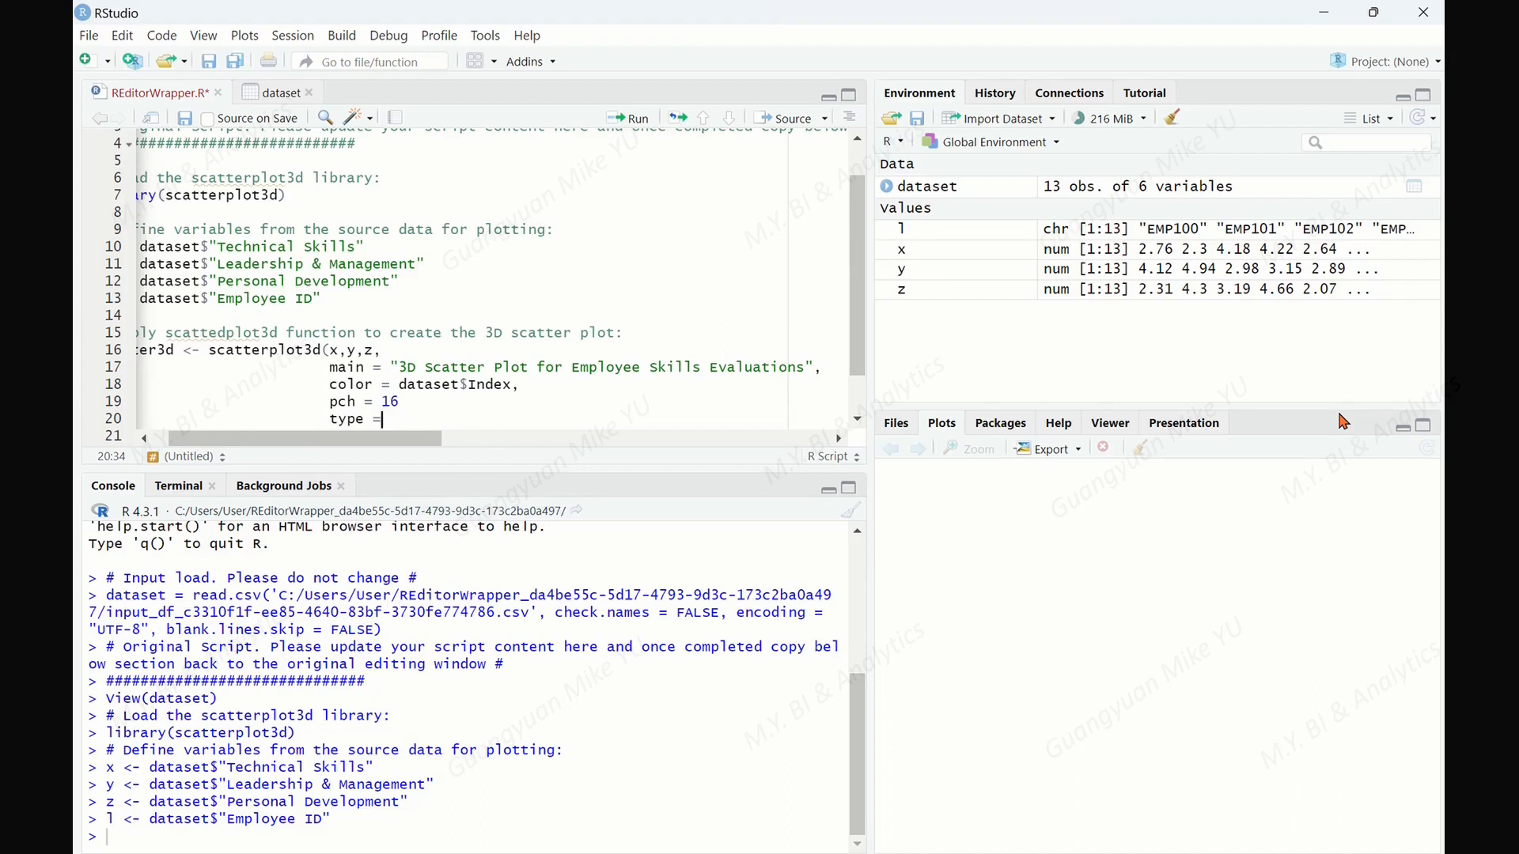
{"action": "type", "text": "\"h\""}
{"action": "key", "text": "Return"}
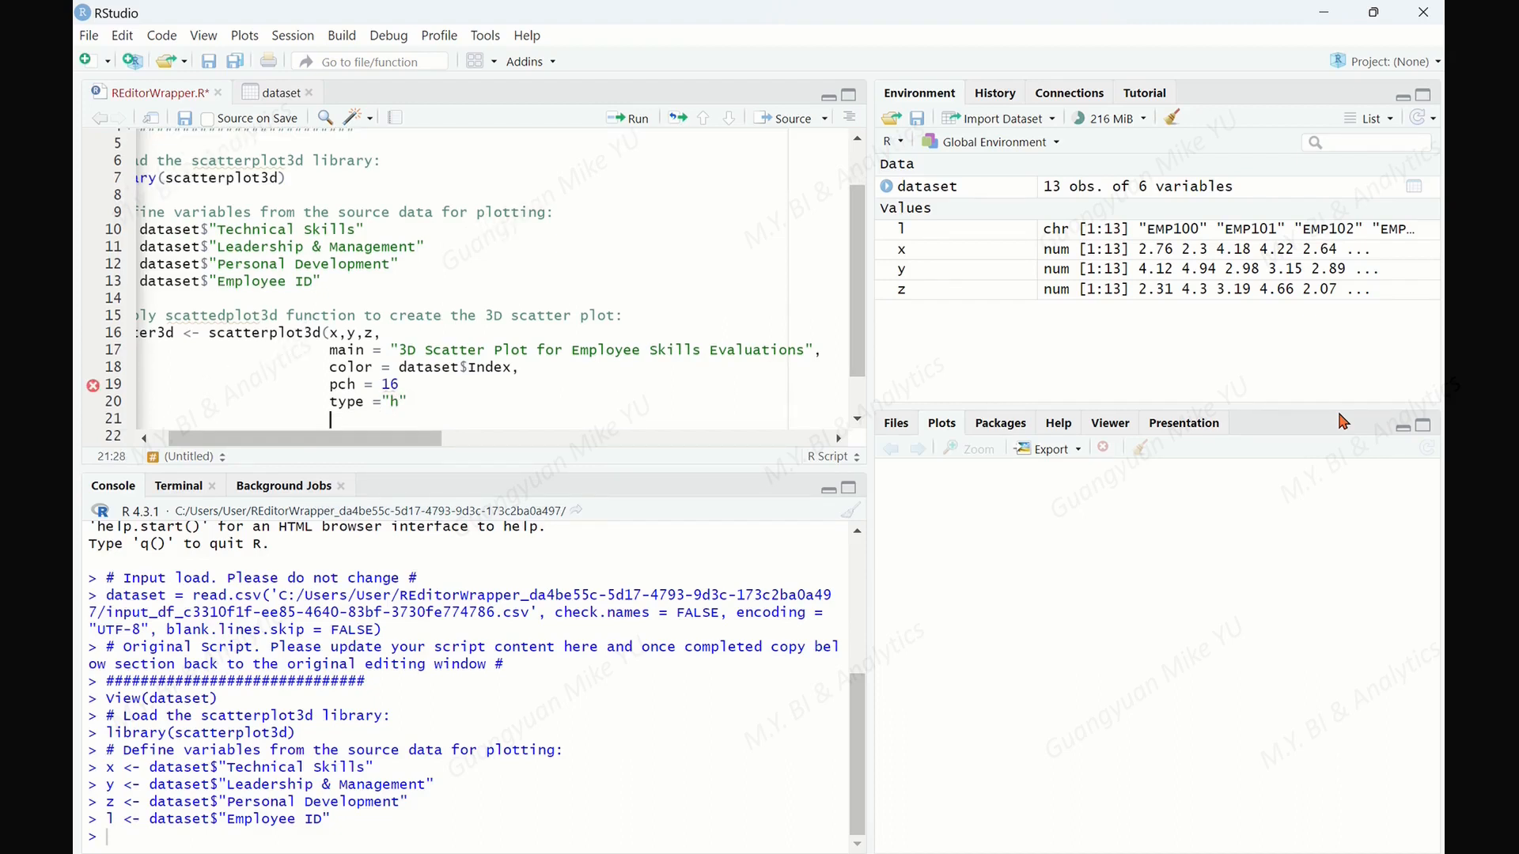
Insert the missing commas after the pch and type arguments.
{"action": "key", "text": "Up"}
{"action": "key", "text": "Up"}
{"action": "key", "text": "Right"}
{"action": "key", "text": "Right"}
{"action": "key", "text": "Right"}
{"action": "key", "text": "Right"}
{"action": "key", "text": "Right"}
{"action": "key", "text": "Right"}
{"action": "key", "text": "Right"}
{"action": "key", "text": "Right"}
{"action": "key", "text": "Right"}
{"action": "type", "text": ","}
{"action": "key", "text": "BackSpace"}
{"action": "key", "text": "Left"}
{"action": "type", "text": ","}
{"action": "key", "text": "Down"}
{"action": "key", "text": "Right"}
{"action": "type", "text": ","}
{"action": "key", "text": "Down"}
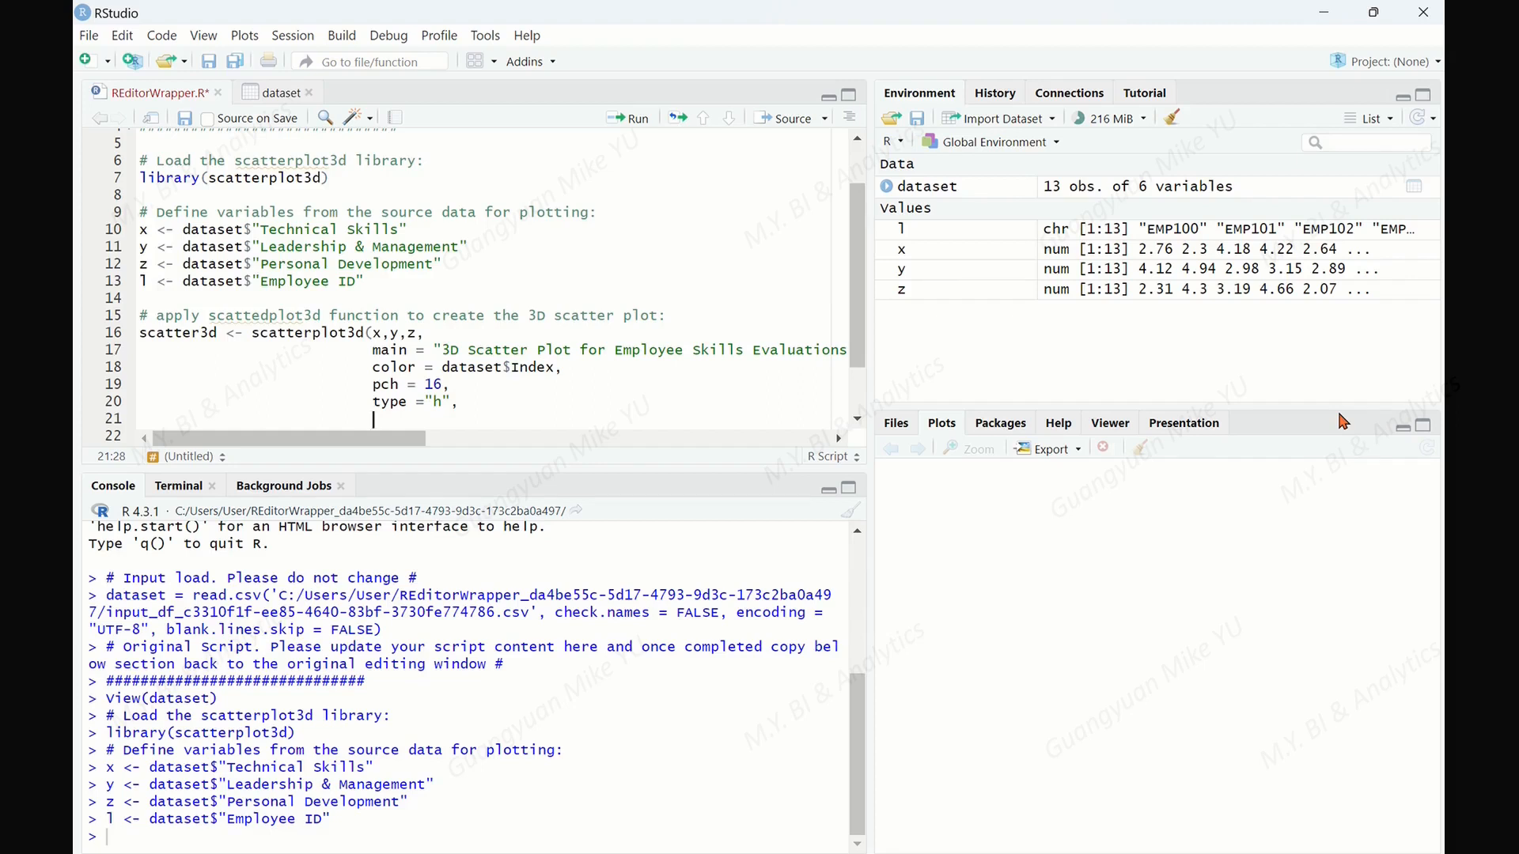
Set the axis titles xlab, ylab and zlab to "Tech Skills", "Lead & Magt" and "Personal Devel".
{"action": "type", "text": "xlab"}
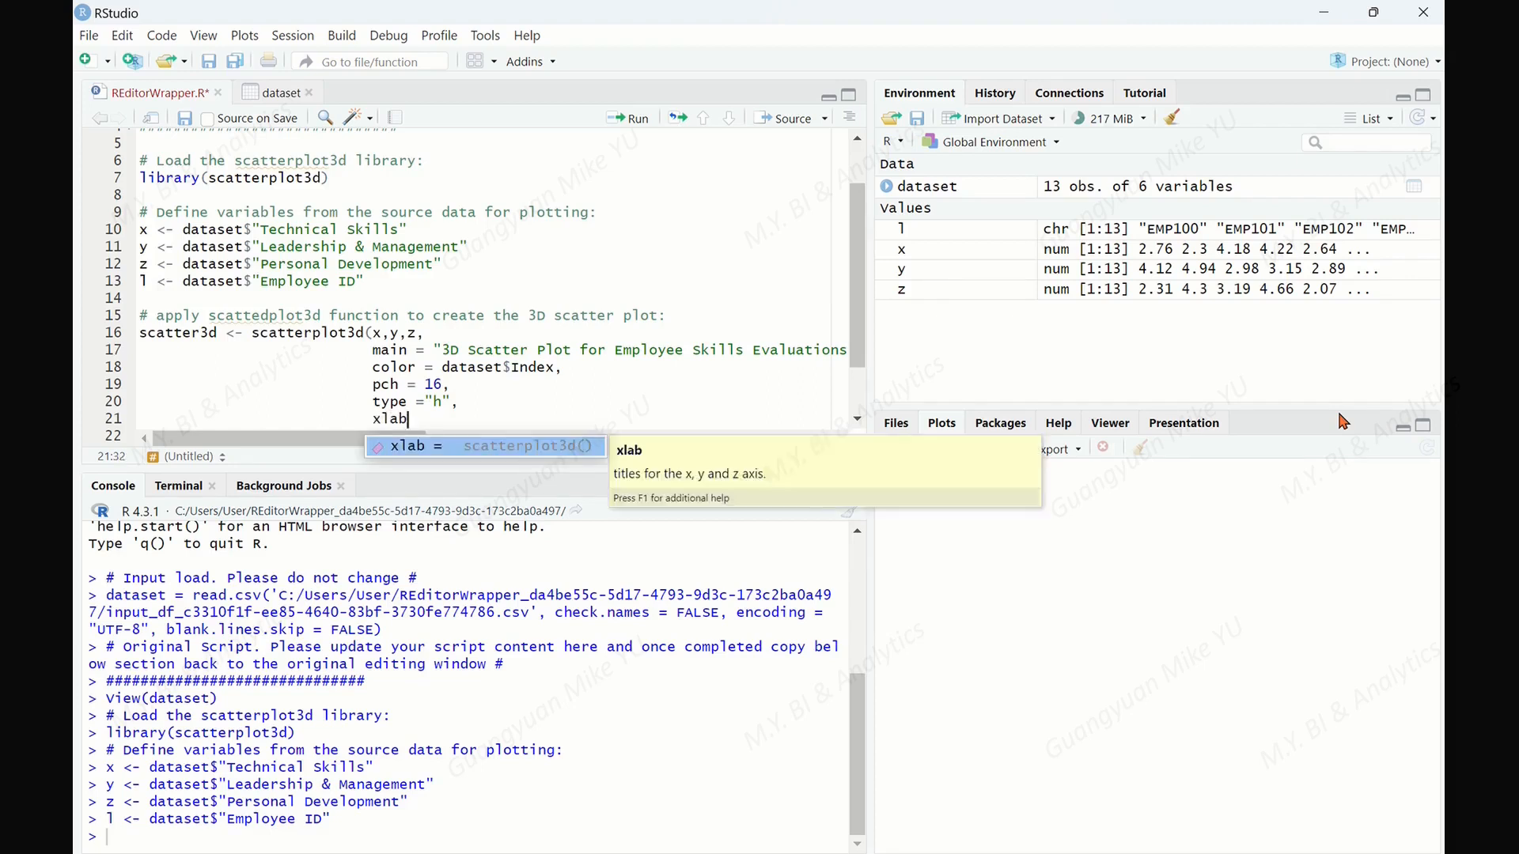
{"action": "type", "text": " = \"Tech Skills\""}
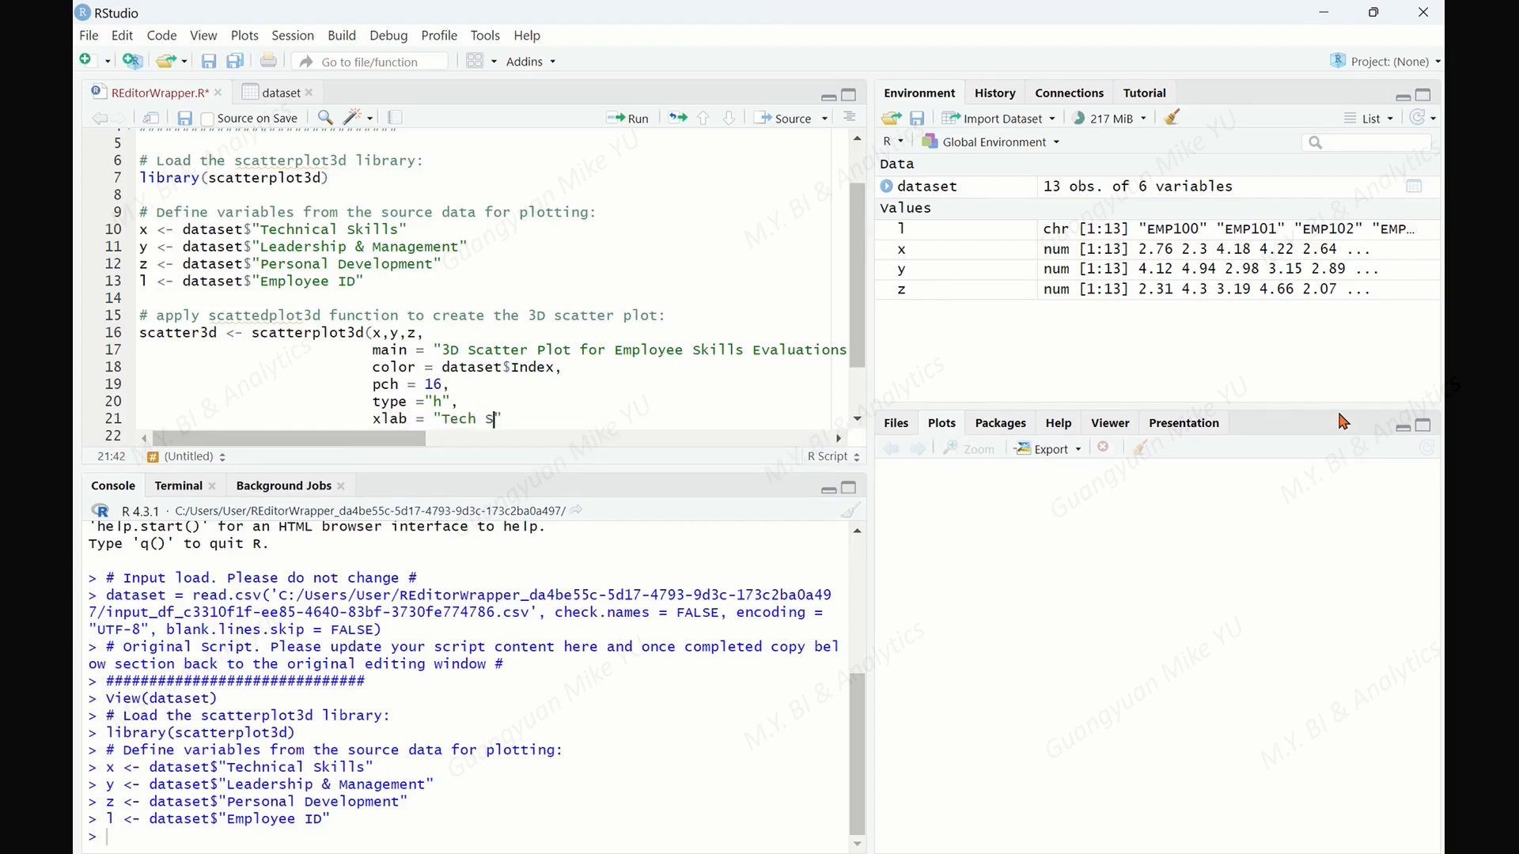
{"action": "type", "text": ","}
{"action": "key", "text": "Return"}
{"action": "type", "text": "ylab = \""}
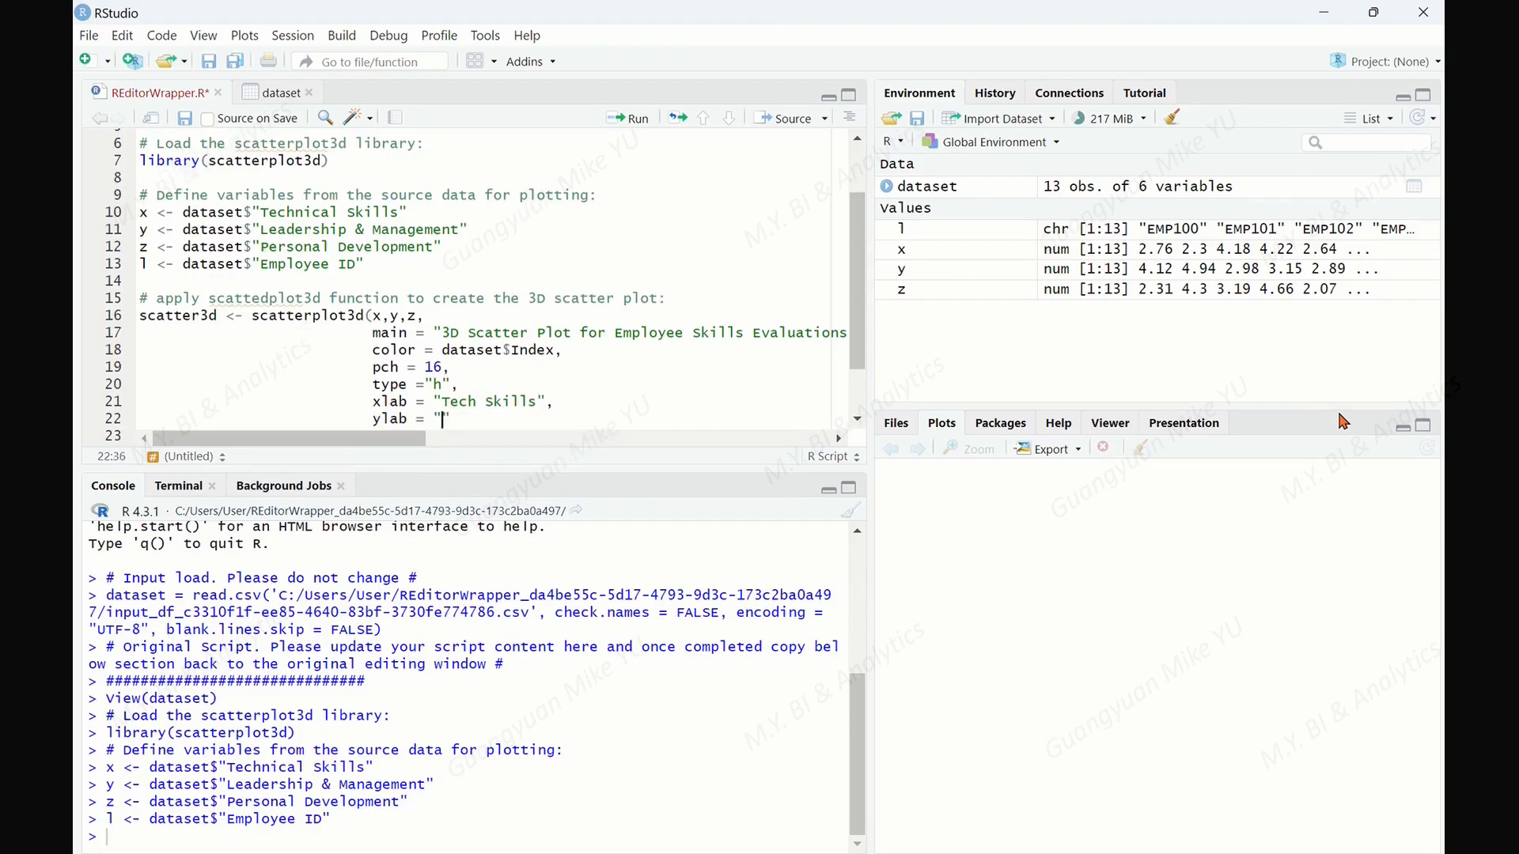
{"action": "type", "text": "Lead & Magt\","}
{"action": "key", "text": "Return"}
{"action": "type", "text": "zlab = \"Personal Devel\","}
{"action": "key", "text": "Return"}
Add the argument angle = 45 with a trailing comma to the scatterplot3d call.
{"action": "type", "text": "angle = "}
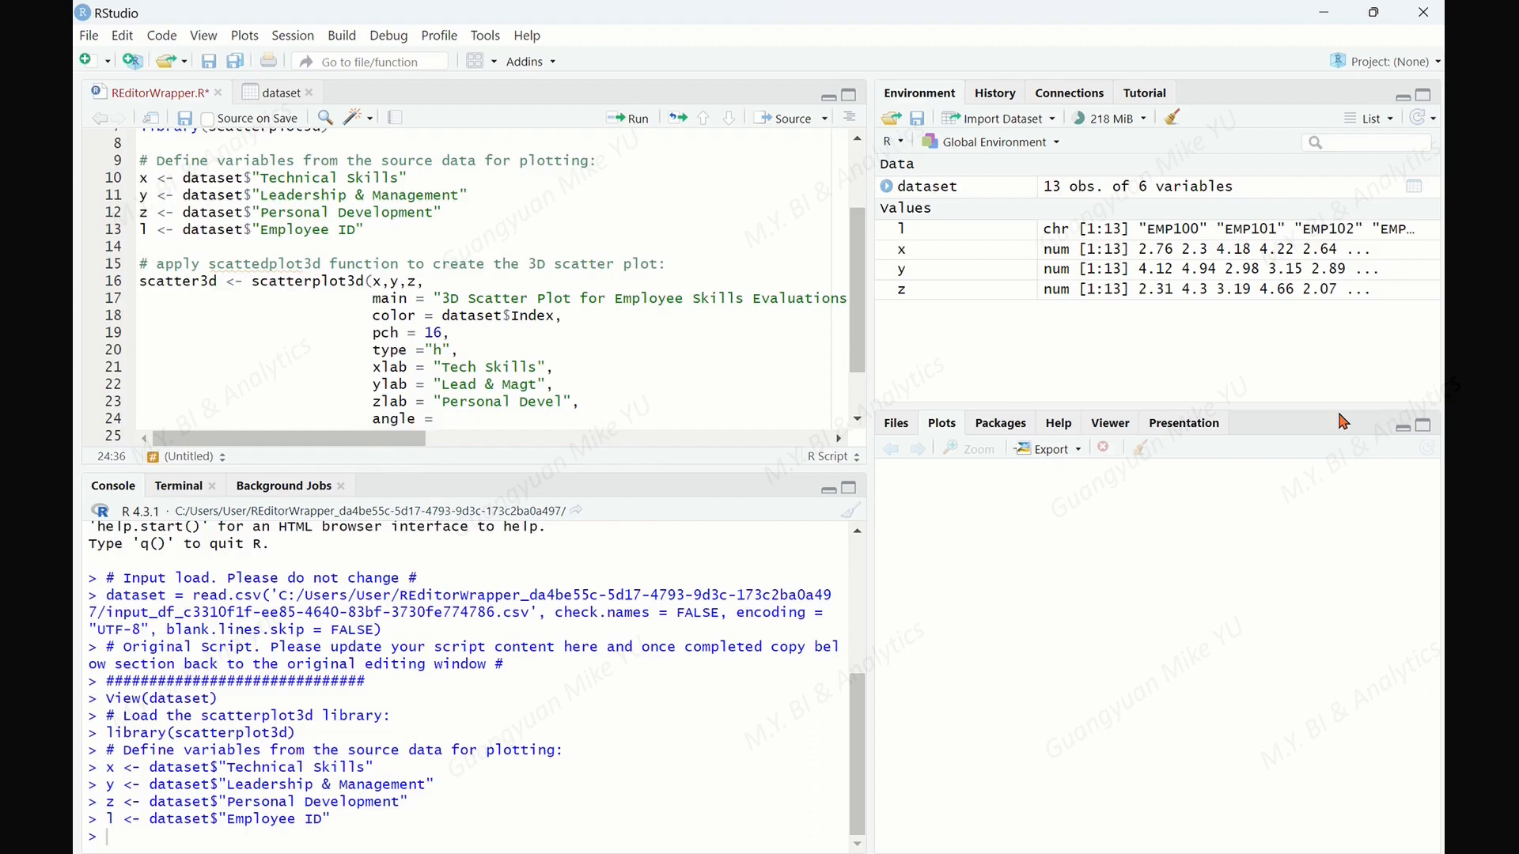
{"action": "type", "text": "45"}
{"action": "key", "text": "Return"}
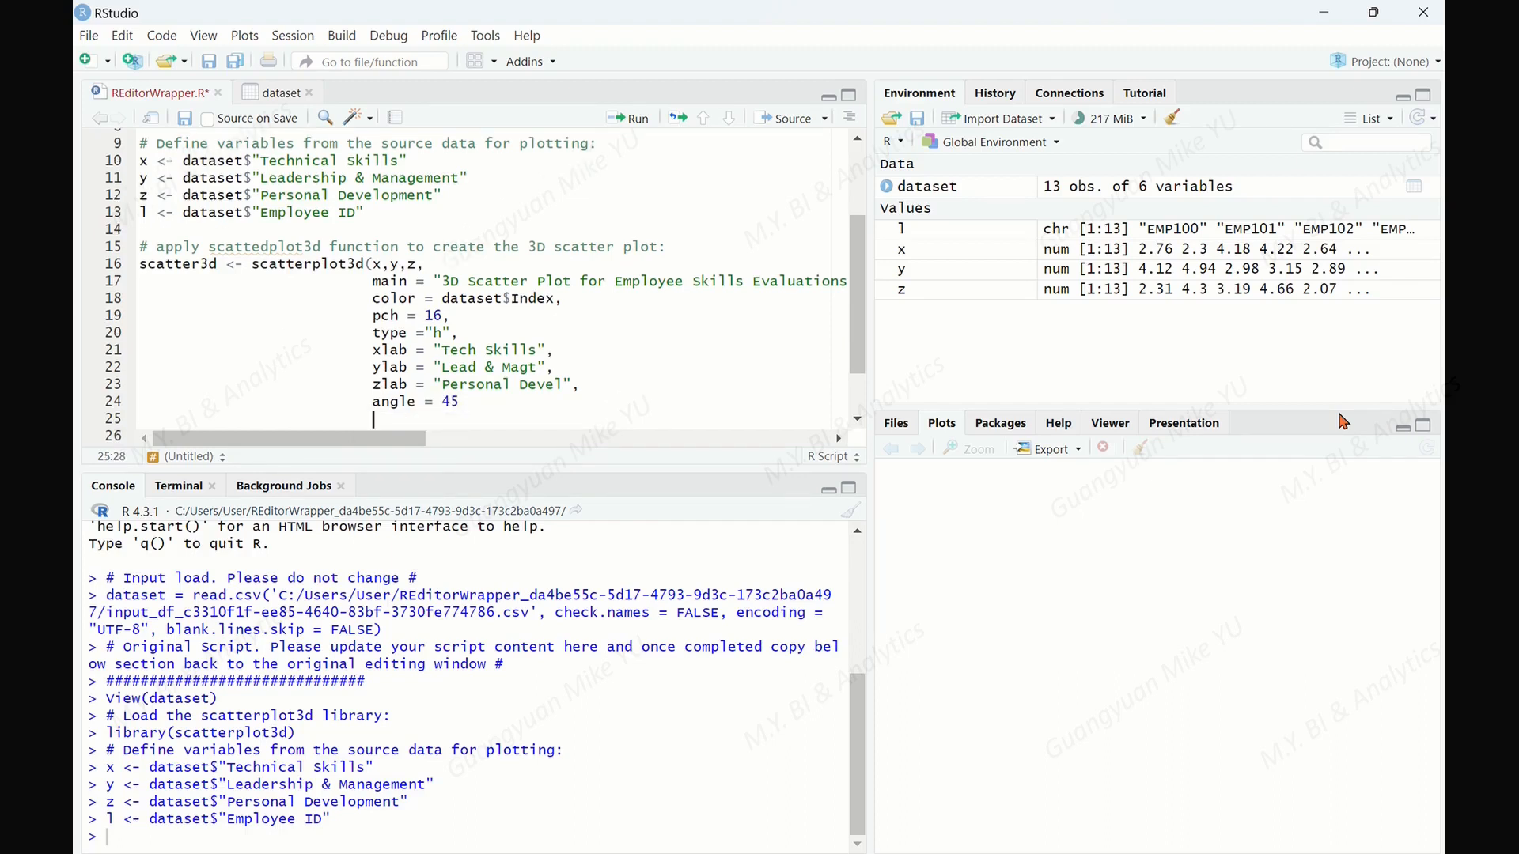
{"action": "type", "text": "cex.axis"}
{"action": "key", "text": "End"}
{"action": "type", "text": ","}
{"action": "key", "text": "Down"}
Format the axis annotations by adding the arguments cex.axis = 1.3 and col.axis = "darkgray".
{"action": "key", "text": "BackSpace"}
{"action": "key", "text": "BackSpace"}
{"action": "key", "text": "BackSpace"}
{"action": "key", "text": "BackSpace"}
{"action": "key", "text": "BackSpace"}
{"action": "key", "text": "BackSpace"}
{"action": "key", "text": "BackSpace"}
{"action": "key", "text": "BackSpace"}
{"action": "type", "text": "cex"}
{"action": "key", "text": "Down"}
{"action": "key", "text": "Return"}
{"action": "type", "text": "1.3,"}
{"action": "key", "text": "Return"}
{"action": "type", "text": "col"}
{"action": "key", "text": "Return"}
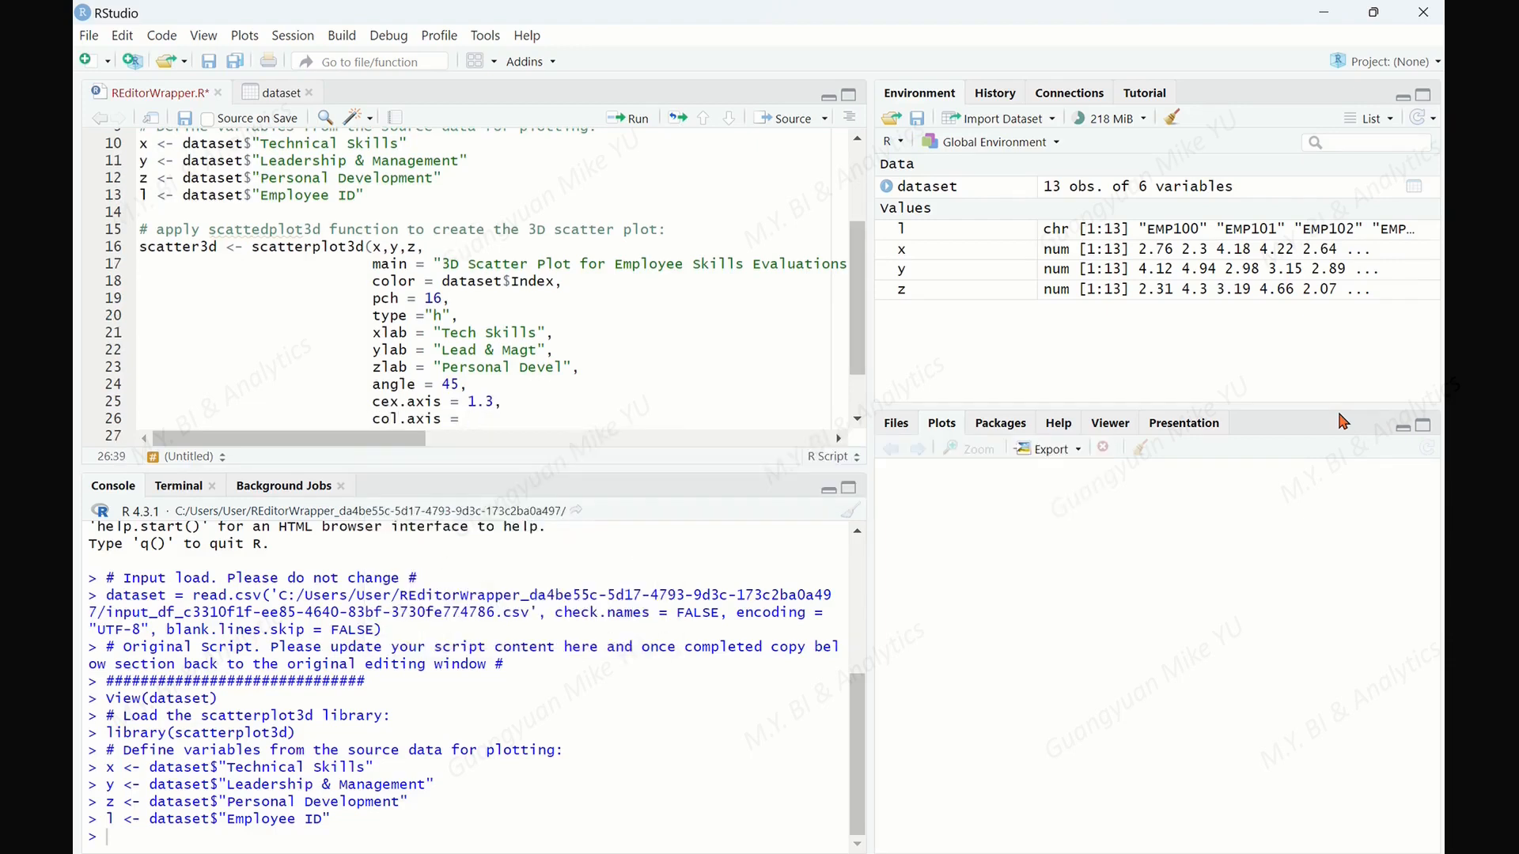
{"action": "type", "text": "\"darkgray\","}
{"action": "key", "text": "Return"}
Format the axis titles with cex.lab = 1.5 and col.lab = "darkblue", and close the scatterplot3d call.
{"action": "type", "text": "cex"}
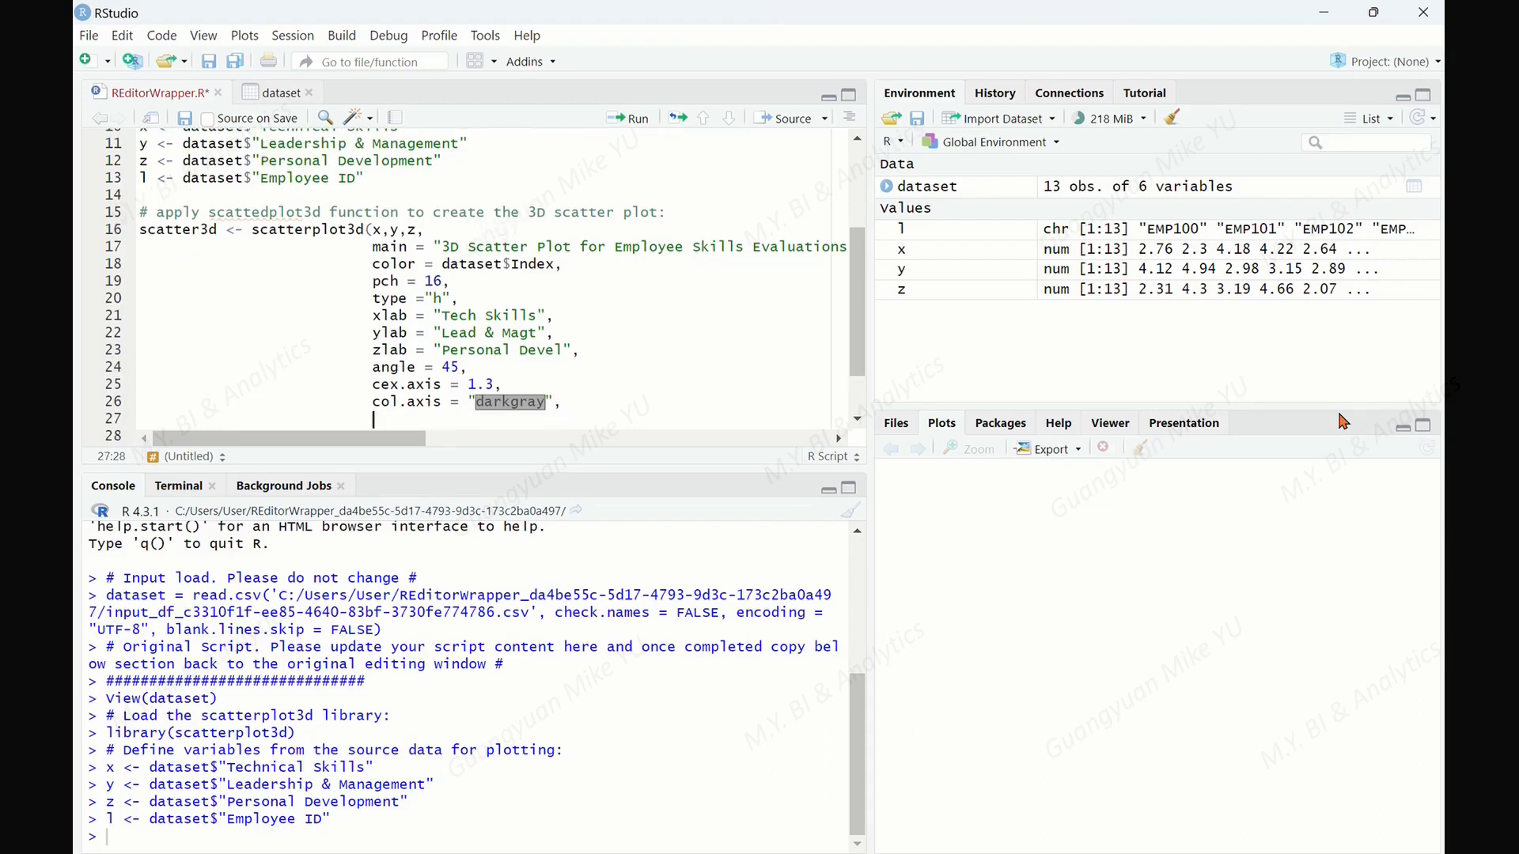
{"action": "key", "text": "Down"}
{"action": "key", "text": "Return"}
{"action": "type", "text": "1.5,"}
{"action": "key", "text": "Return"}
{"action": "type", "text": "col"}
{"action": "key", "text": "Down"}
{"action": "key", "text": "Return"}
{"action": "type", "text": "\"darkblue\""}
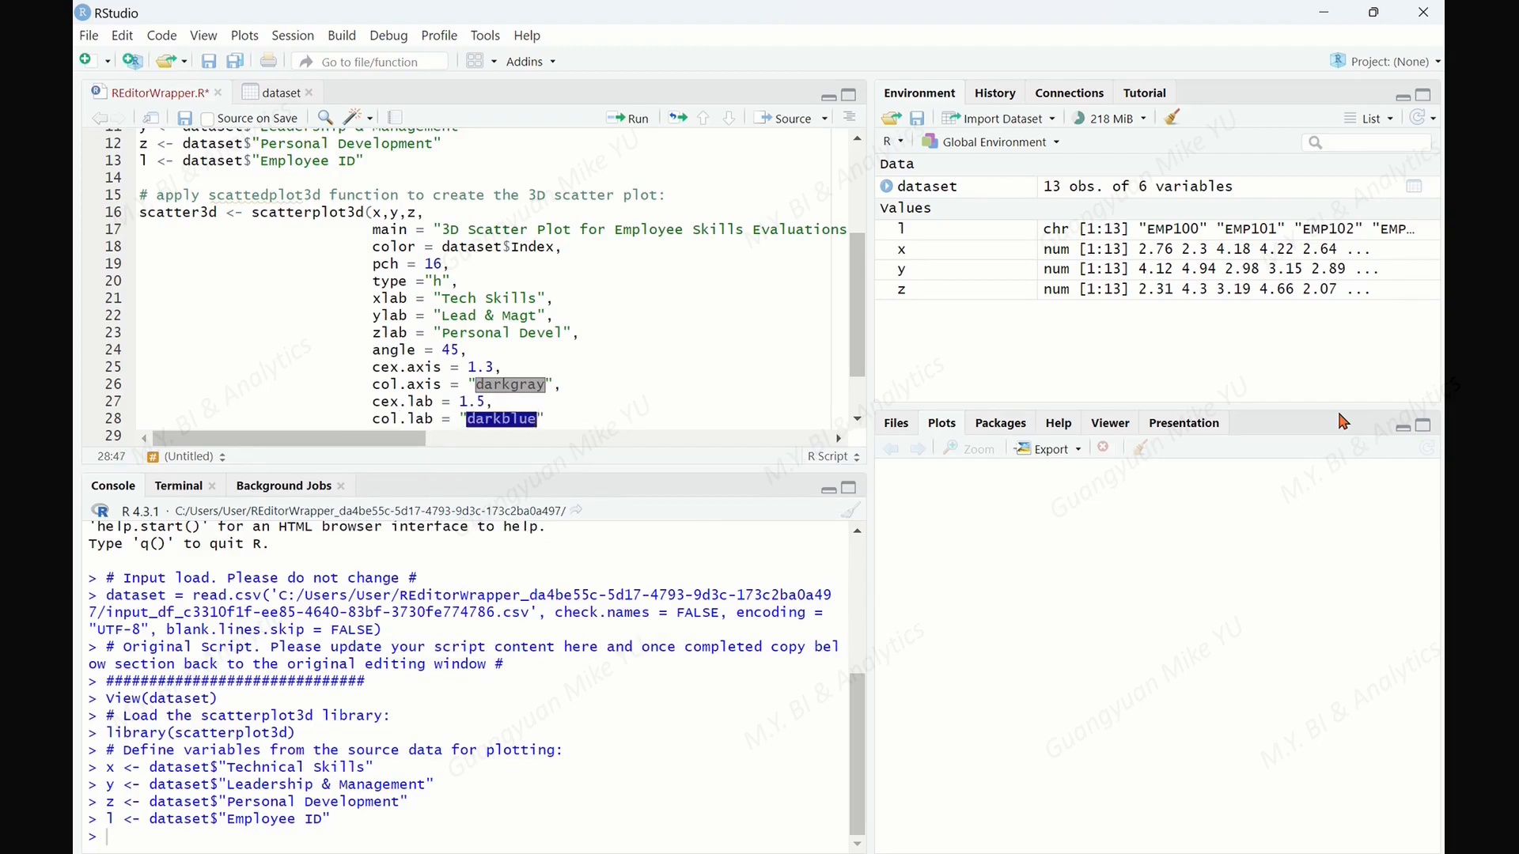
{"action": "key", "text": "Return"}
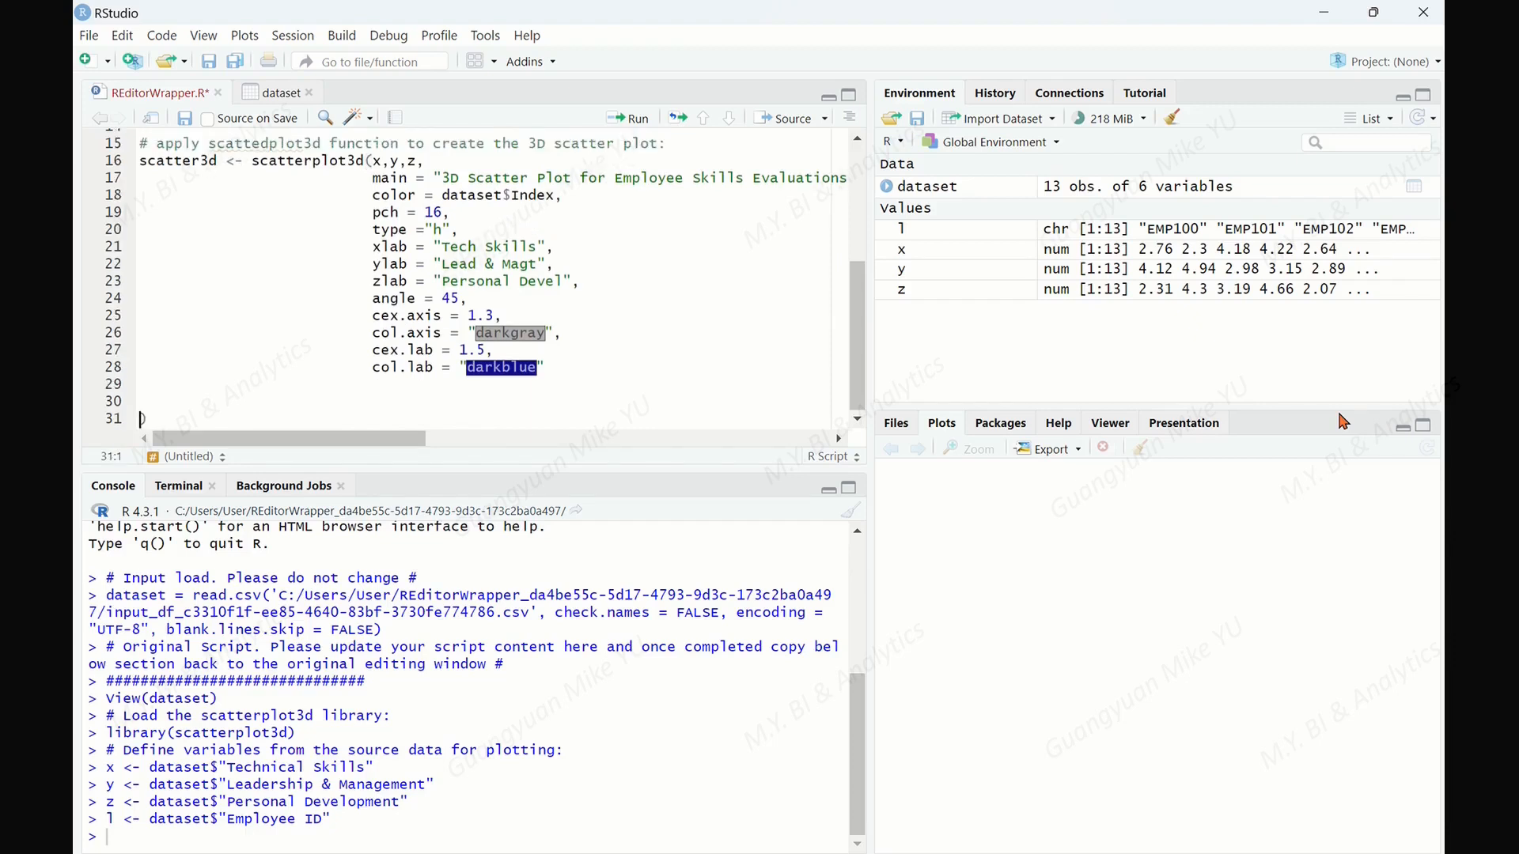
{"action": "type", "text": ")"}
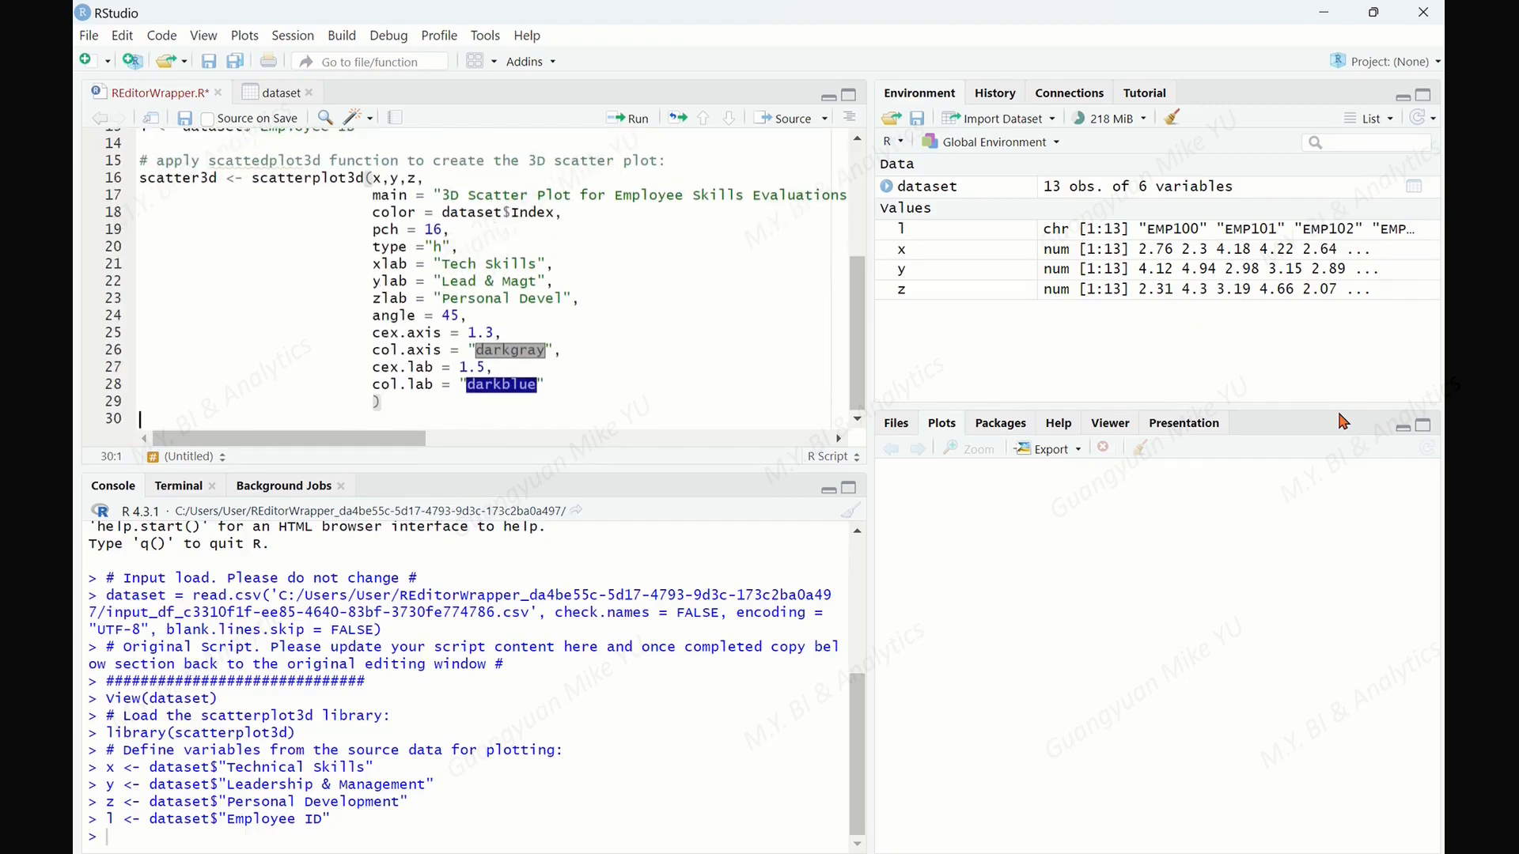
Run the complete scatterplot3d call and examine the resulting plot in an enlarged pane before restoring the layout.
{"action": "key", "text": "Return"}
{"action": "key", "text": "Return"}
{"action": "left_click_drag", "start_coordinate": [140, 162], "coordinate": [510, 404]}
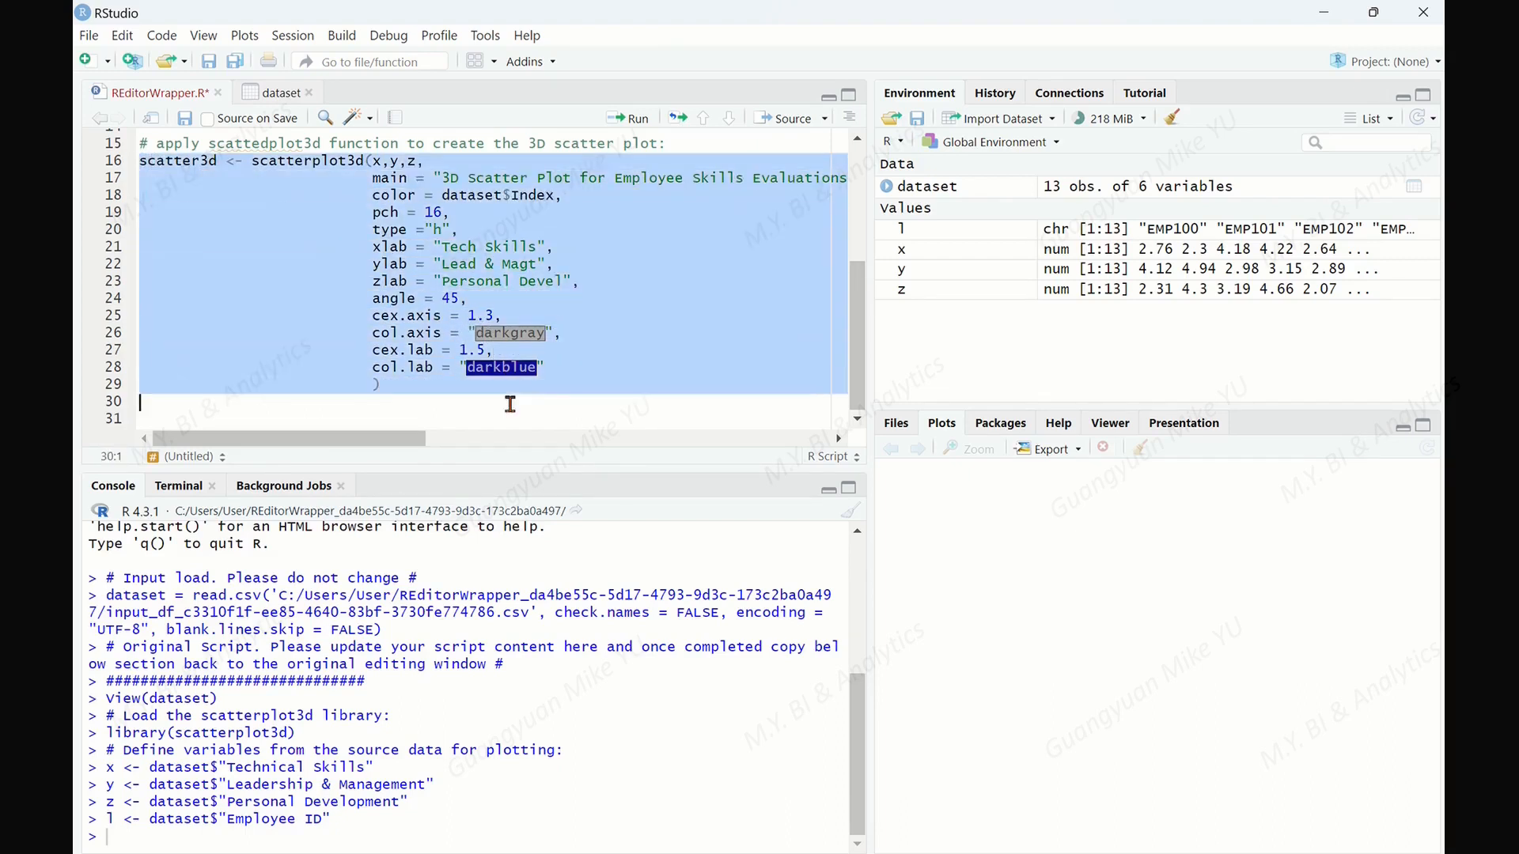
{"action": "left_click", "coordinate": [634, 117]}
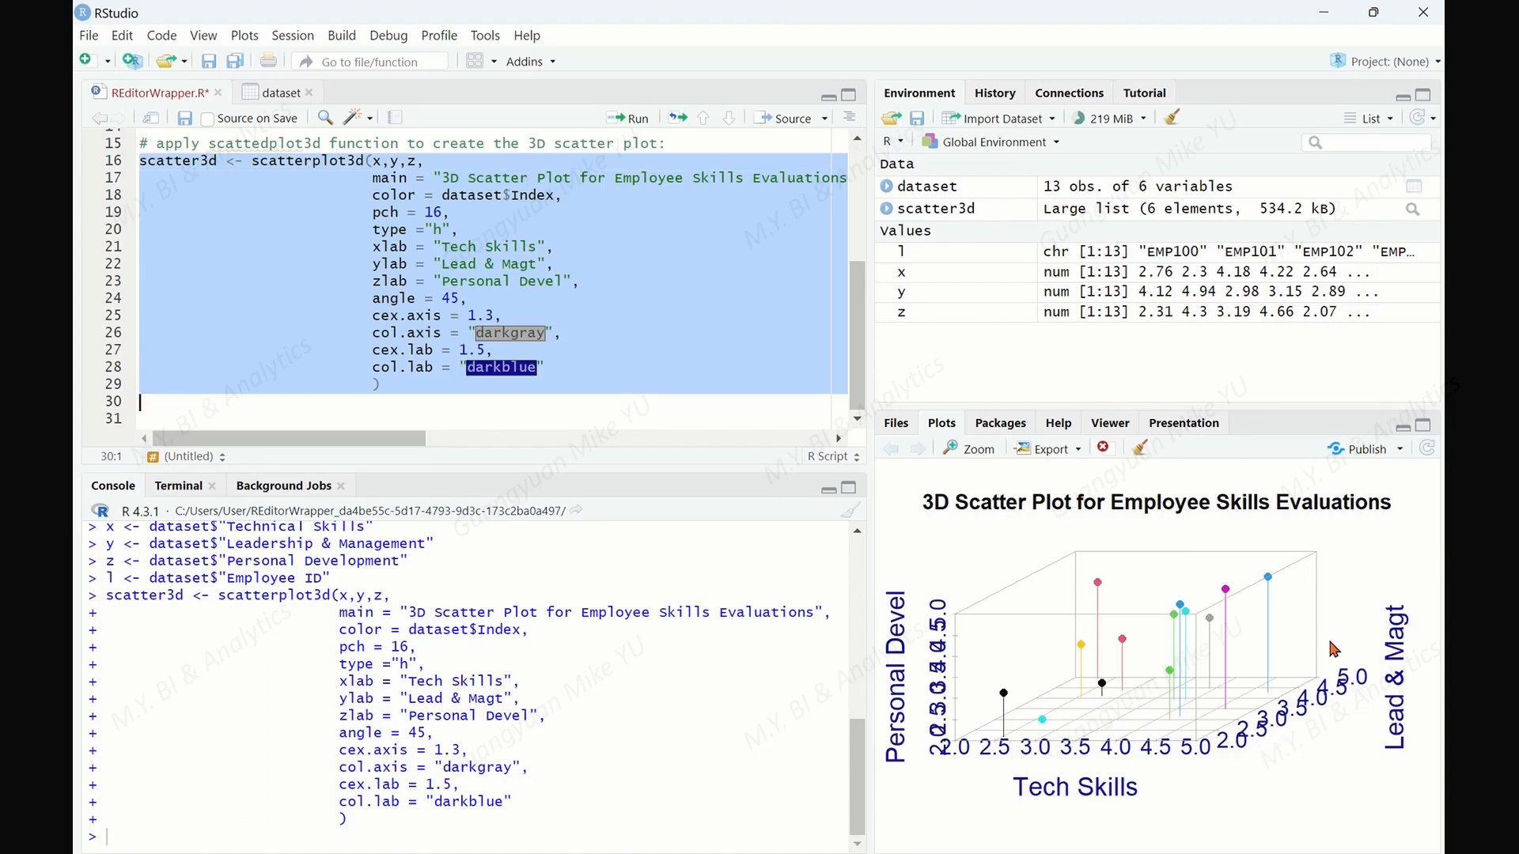
{"action": "left_click", "coordinate": [1422, 427]}
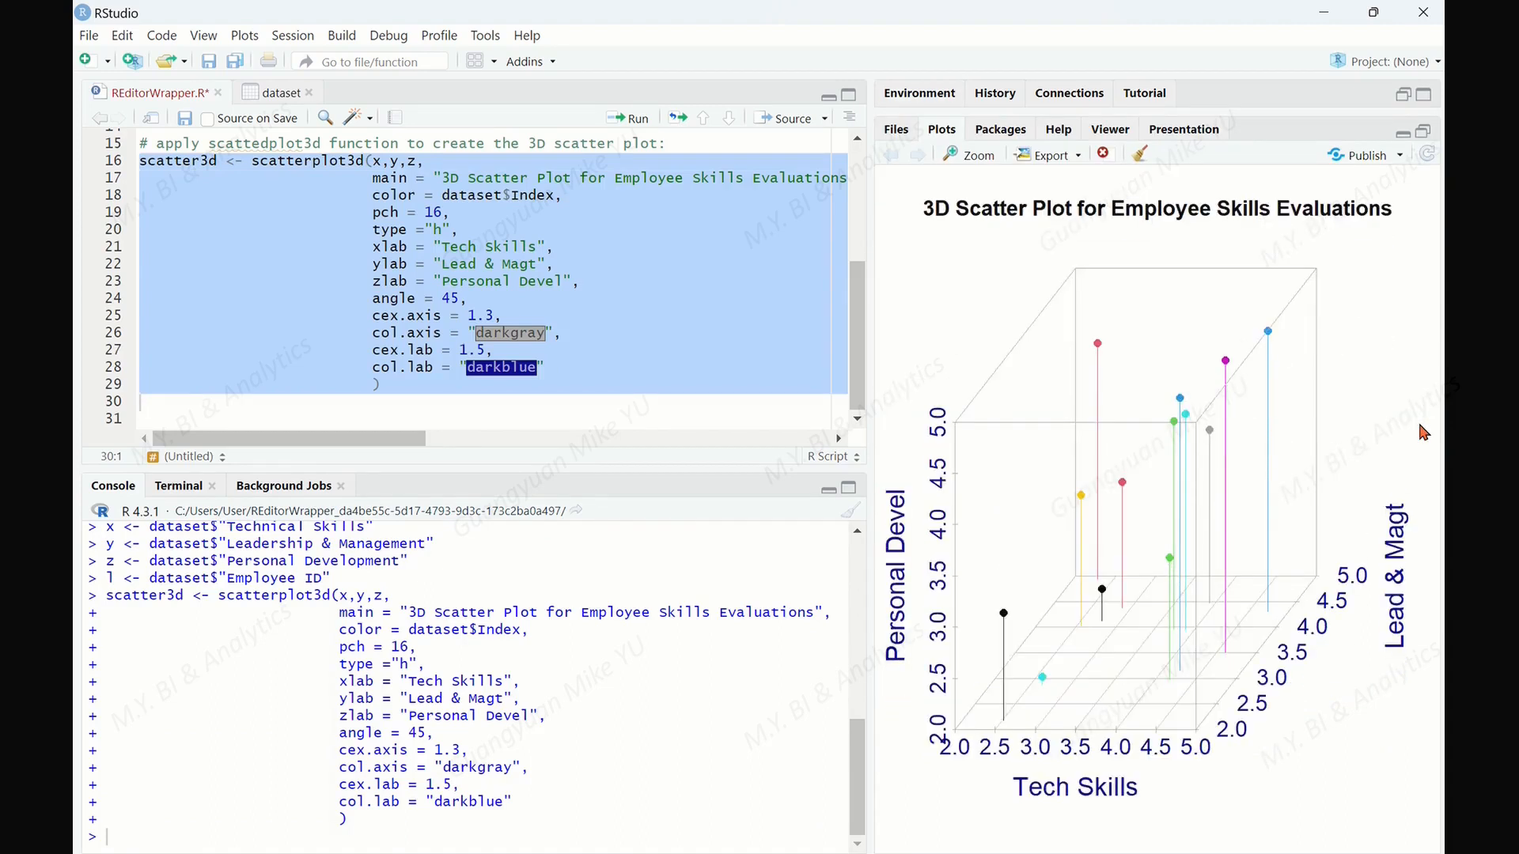
{"action": "left_click", "coordinate": [1424, 131]}
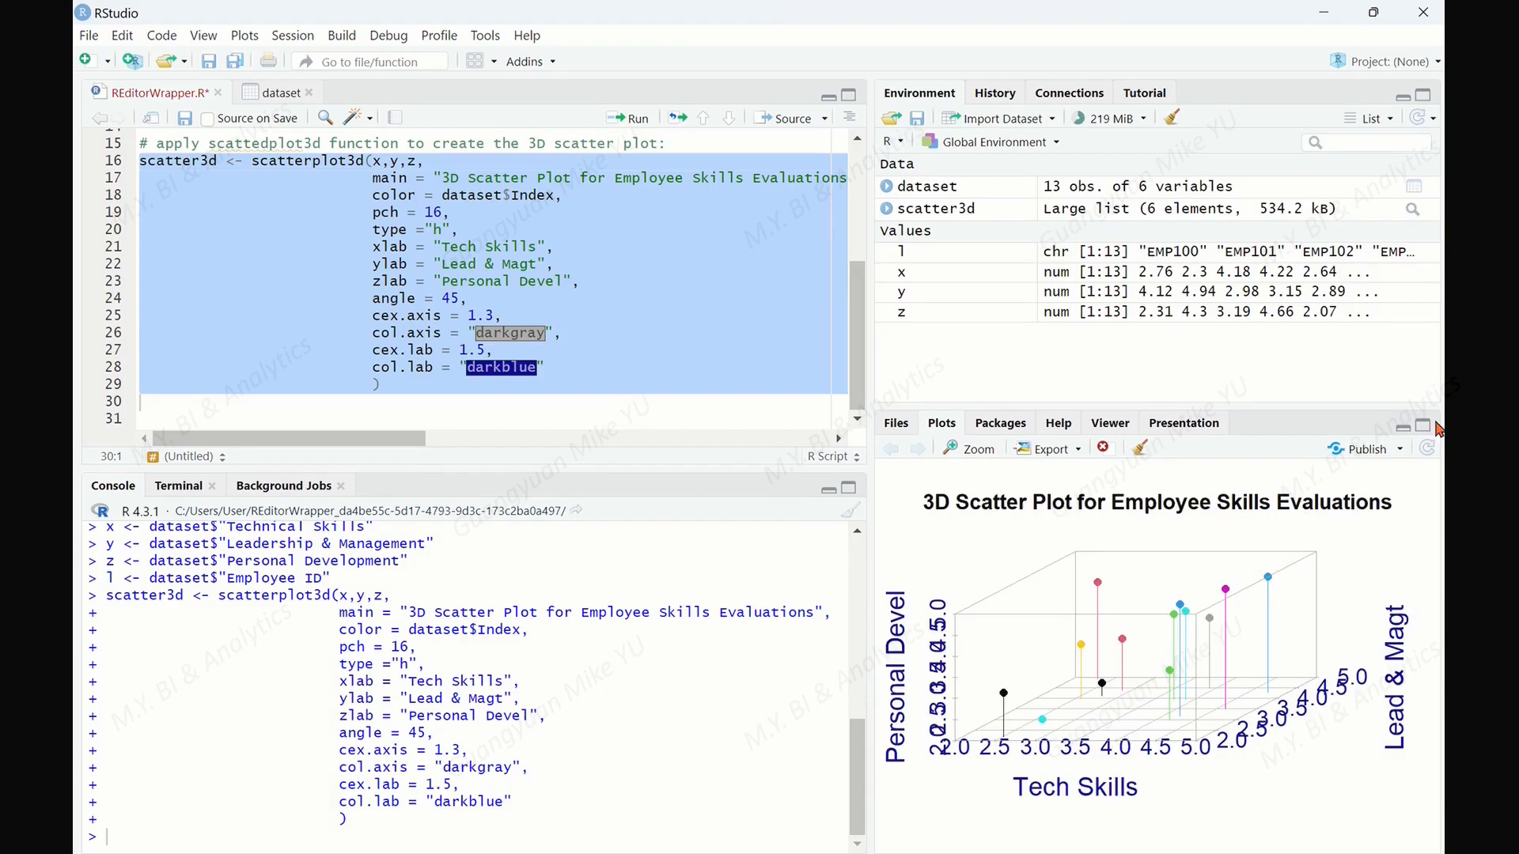
Below the plot call, add the comment "# Convert 3D coordinates and add labels with colour to each employee point in the plot.".
{"action": "left_click", "coordinate": [186, 412]}
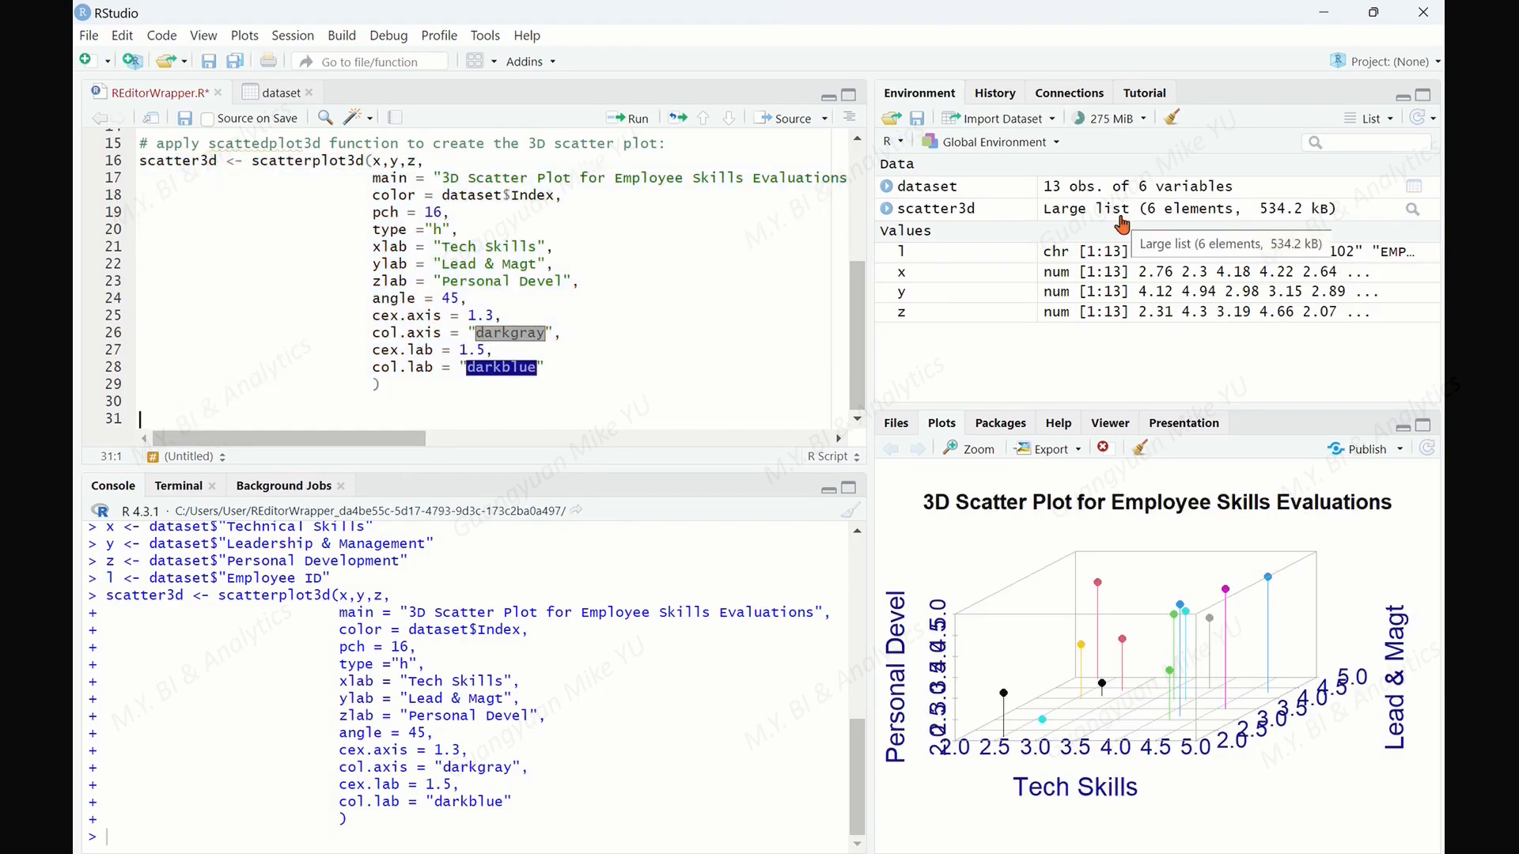
{"action": "key", "text": "Return"}
{"action": "key", "text": "Return"}
{"action": "key", "text": "Return"}
{"action": "key", "text": "Return"}
{"action": "key", "text": "Up"}
{"action": "key", "text": "Up"}
{"action": "key", "text": "Up"}
{"action": "key", "text": "Up"}
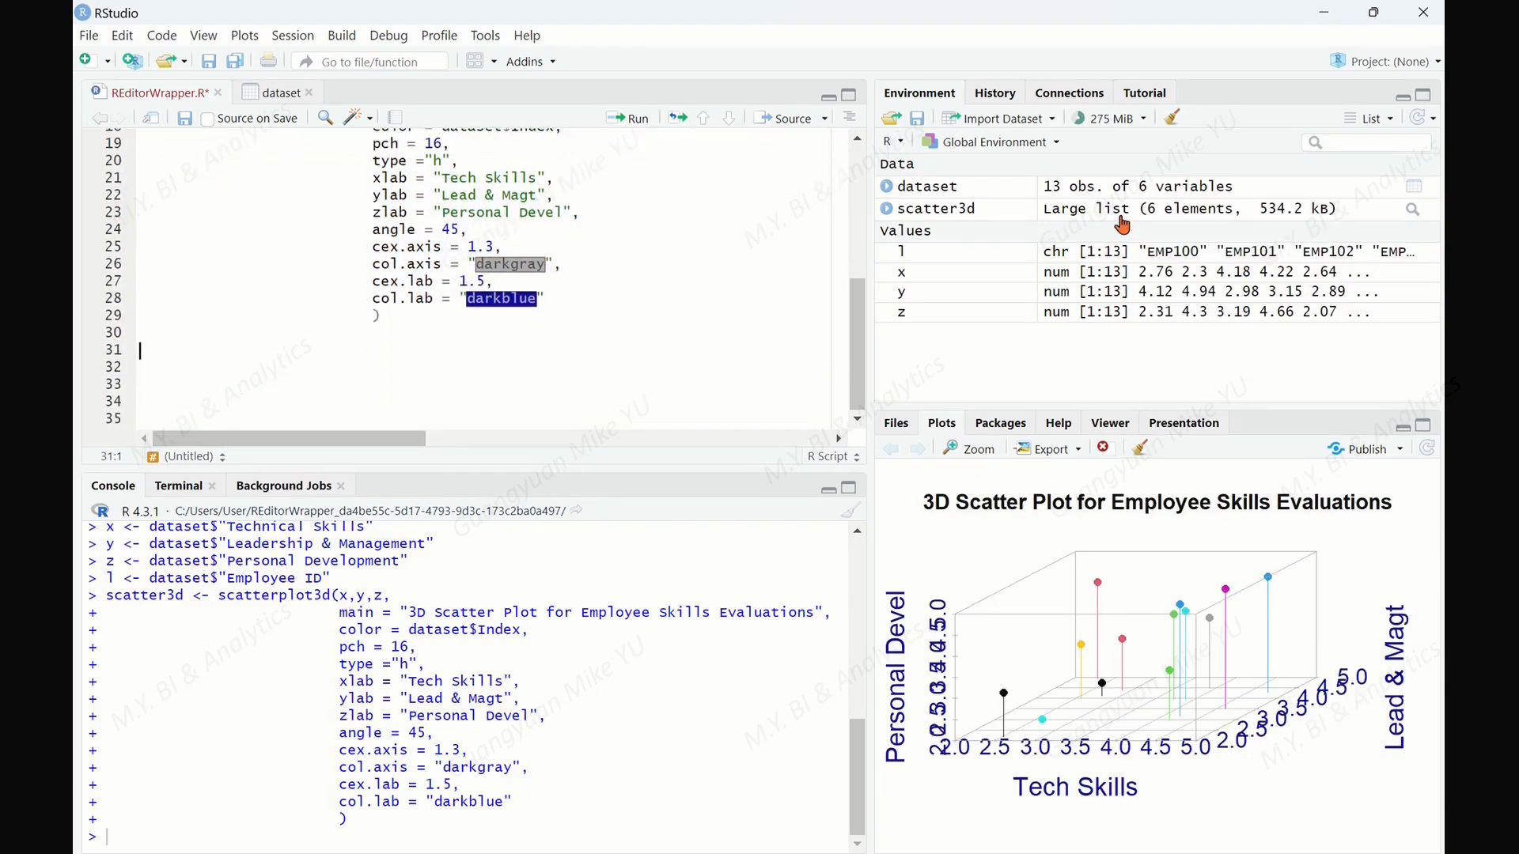
{"action": "type", "text": "# Convert 3D coordinates and add labels with colour to each employee point in the plot."}
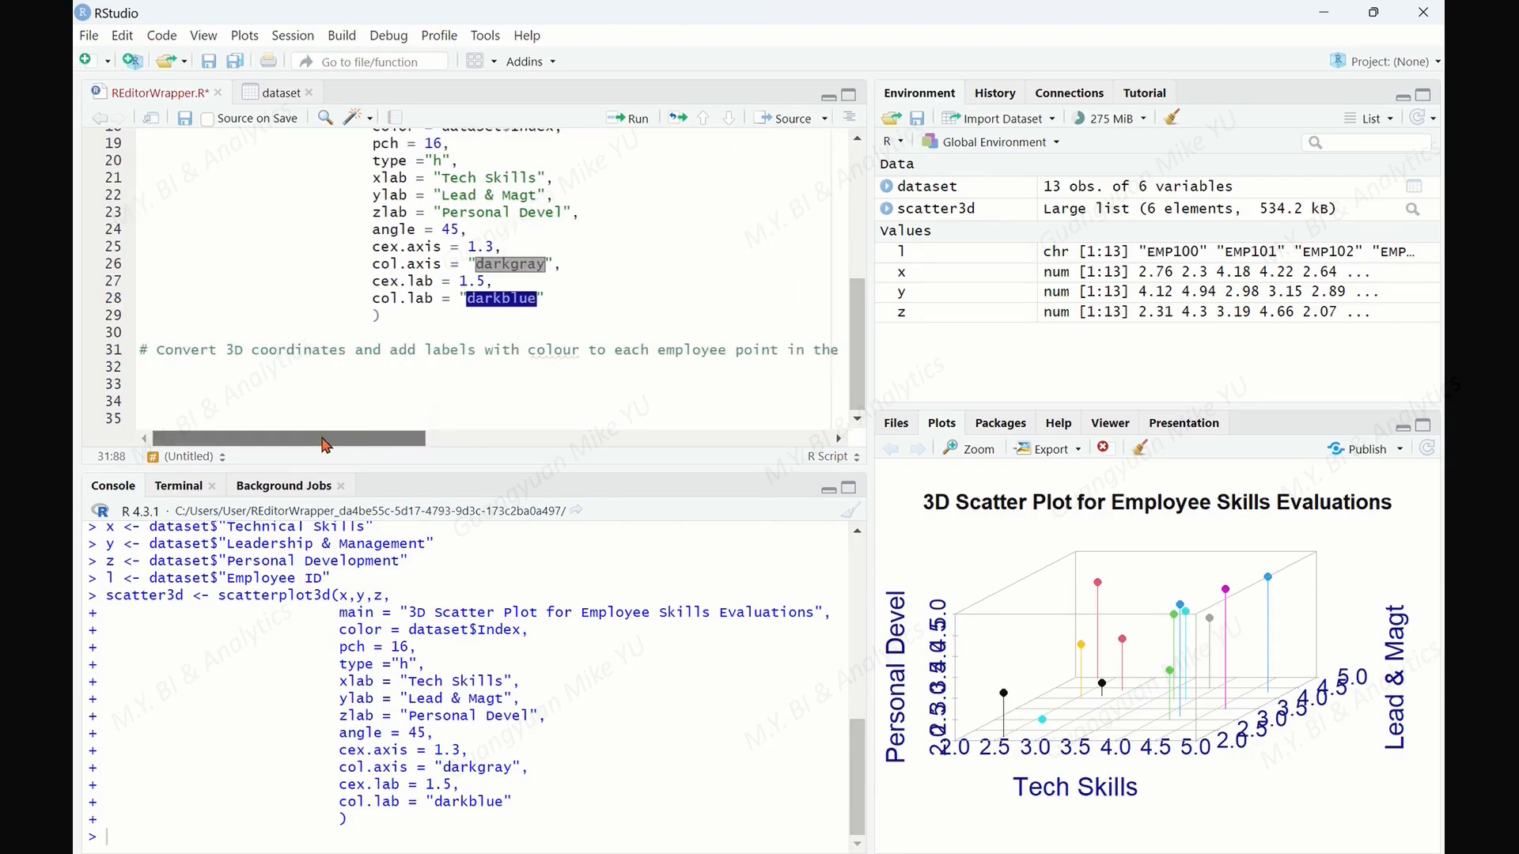
Below the comment, assign the converted coordinates with the line scatter3d.coords <- scatter3d$xyz.convert(x,y,z).
{"action": "left_click_drag", "start_coordinate": [374, 445], "coordinate": [269, 445]}
{"action": "left_click", "coordinate": [153, 376]}
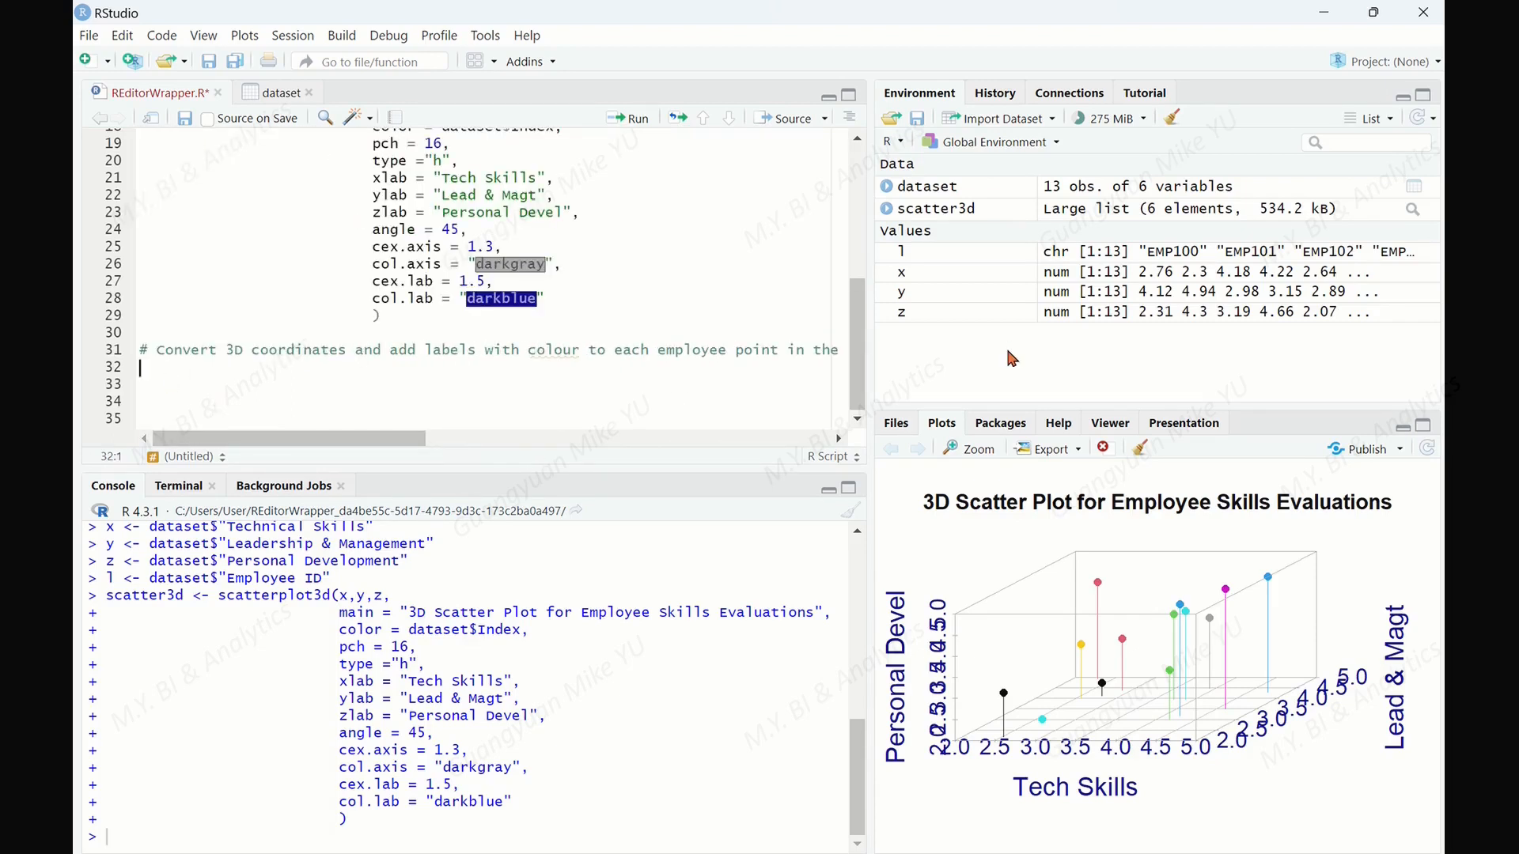
{"action": "type", "text": "scatter"}
{"action": "key", "text": "Down"}
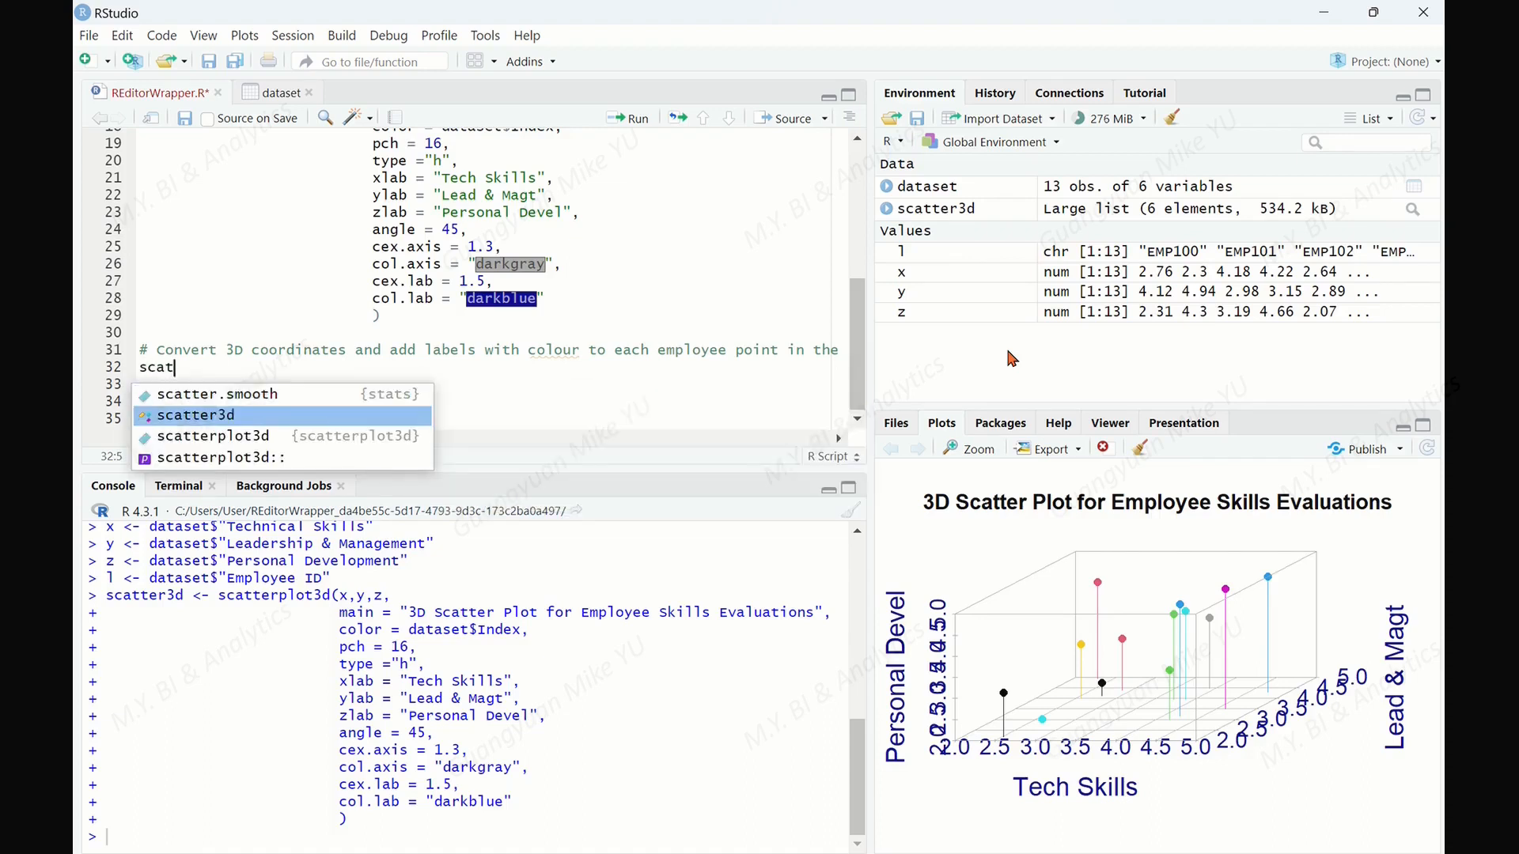
{"action": "key", "text": "Return"}
{"action": "type", "text": ".coords"}
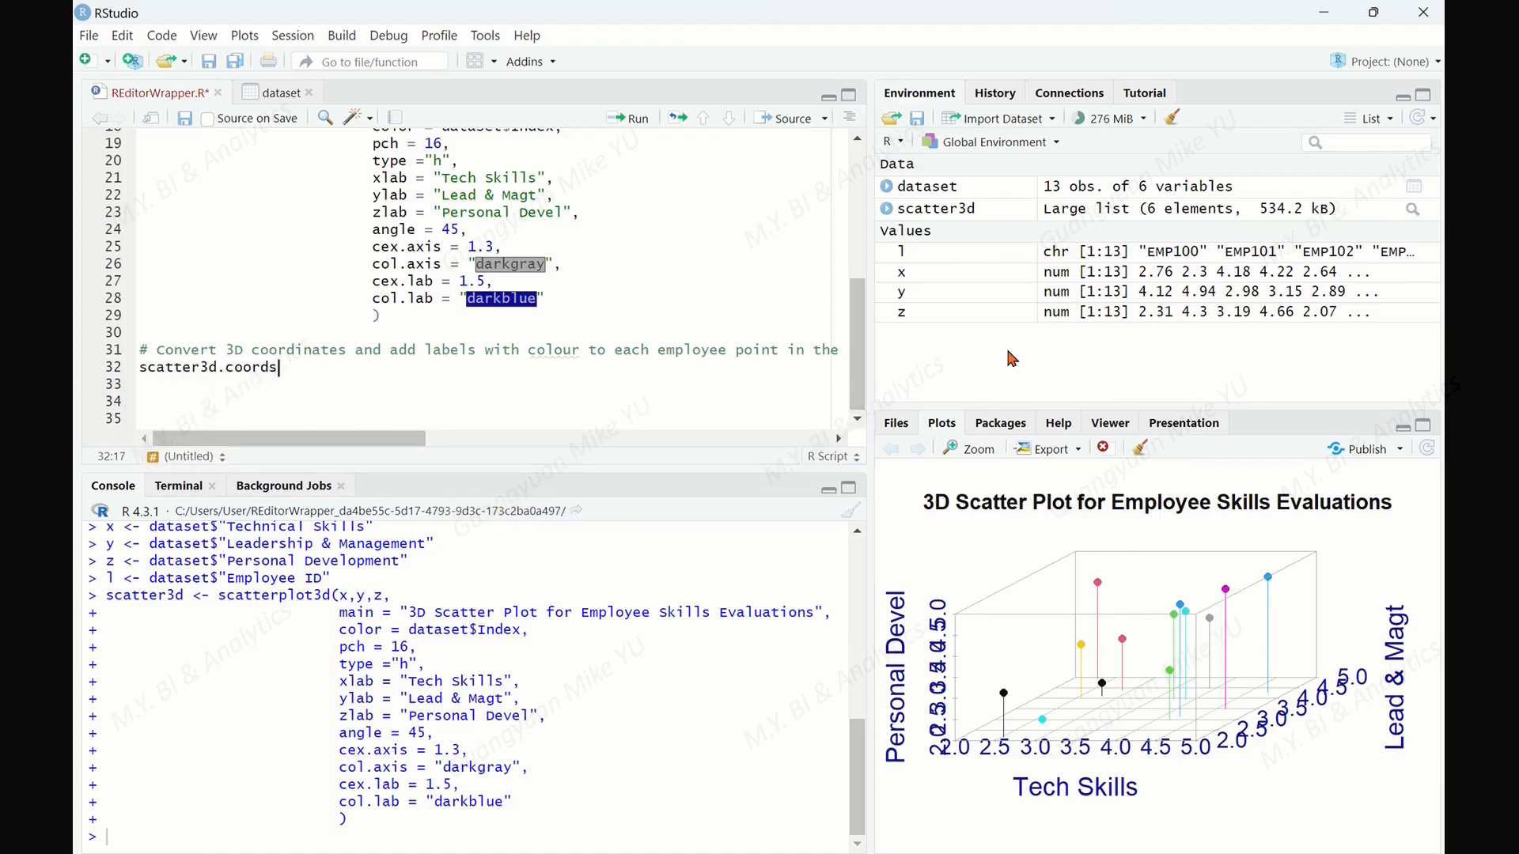
{"action": "type", "text": " <- scatter"}
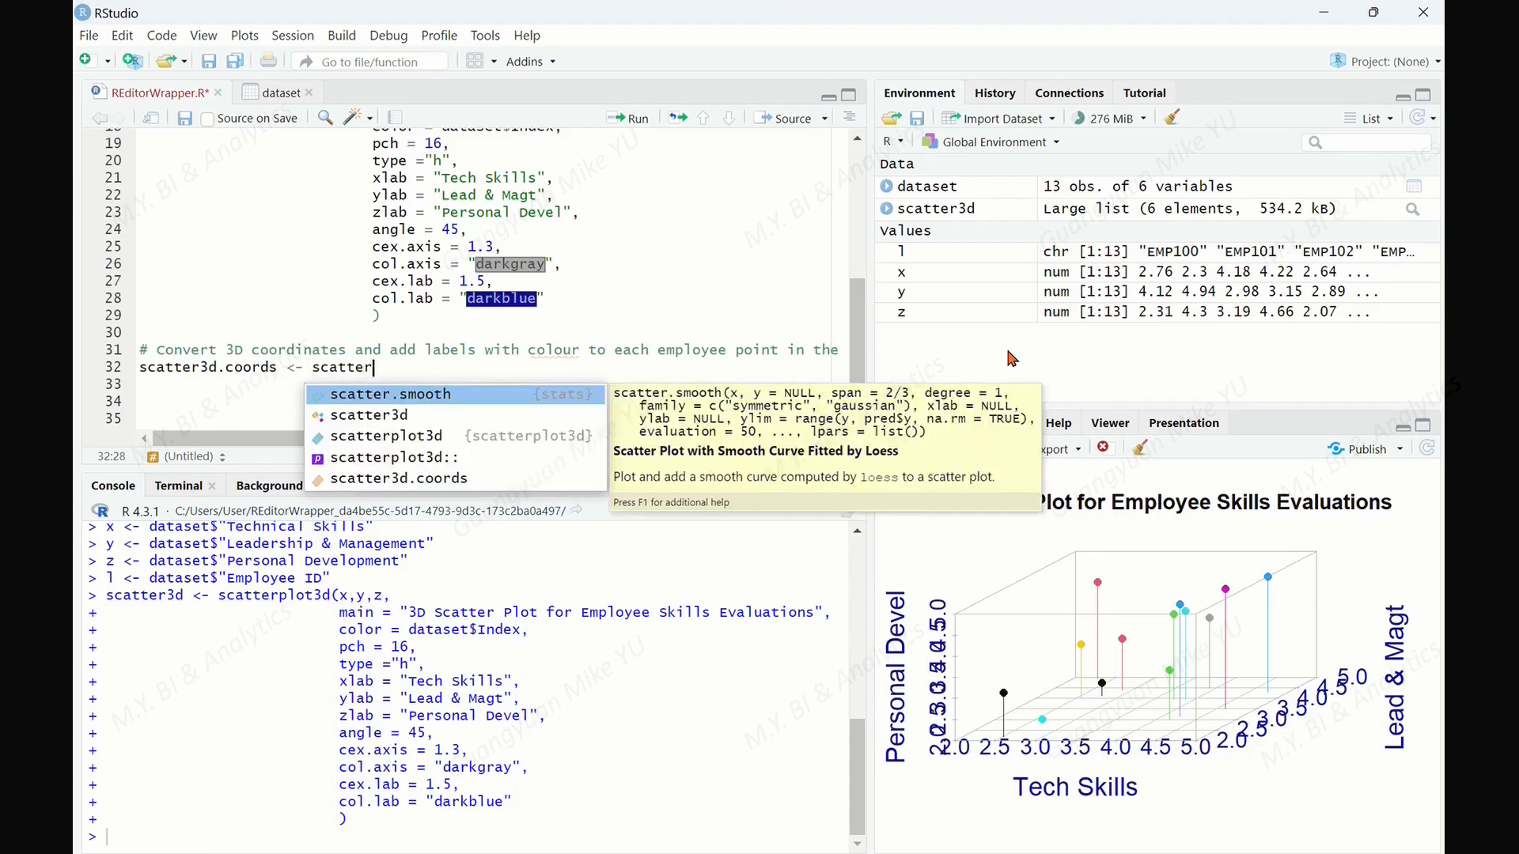
{"action": "key", "text": "Down"}
{"action": "key", "text": "Down"}
{"action": "key", "text": "Down"}
{"action": "key", "text": "Down"}
{"action": "key", "text": "Up"}
{"action": "key", "text": "Up"}
{"action": "key", "text": "Up"}
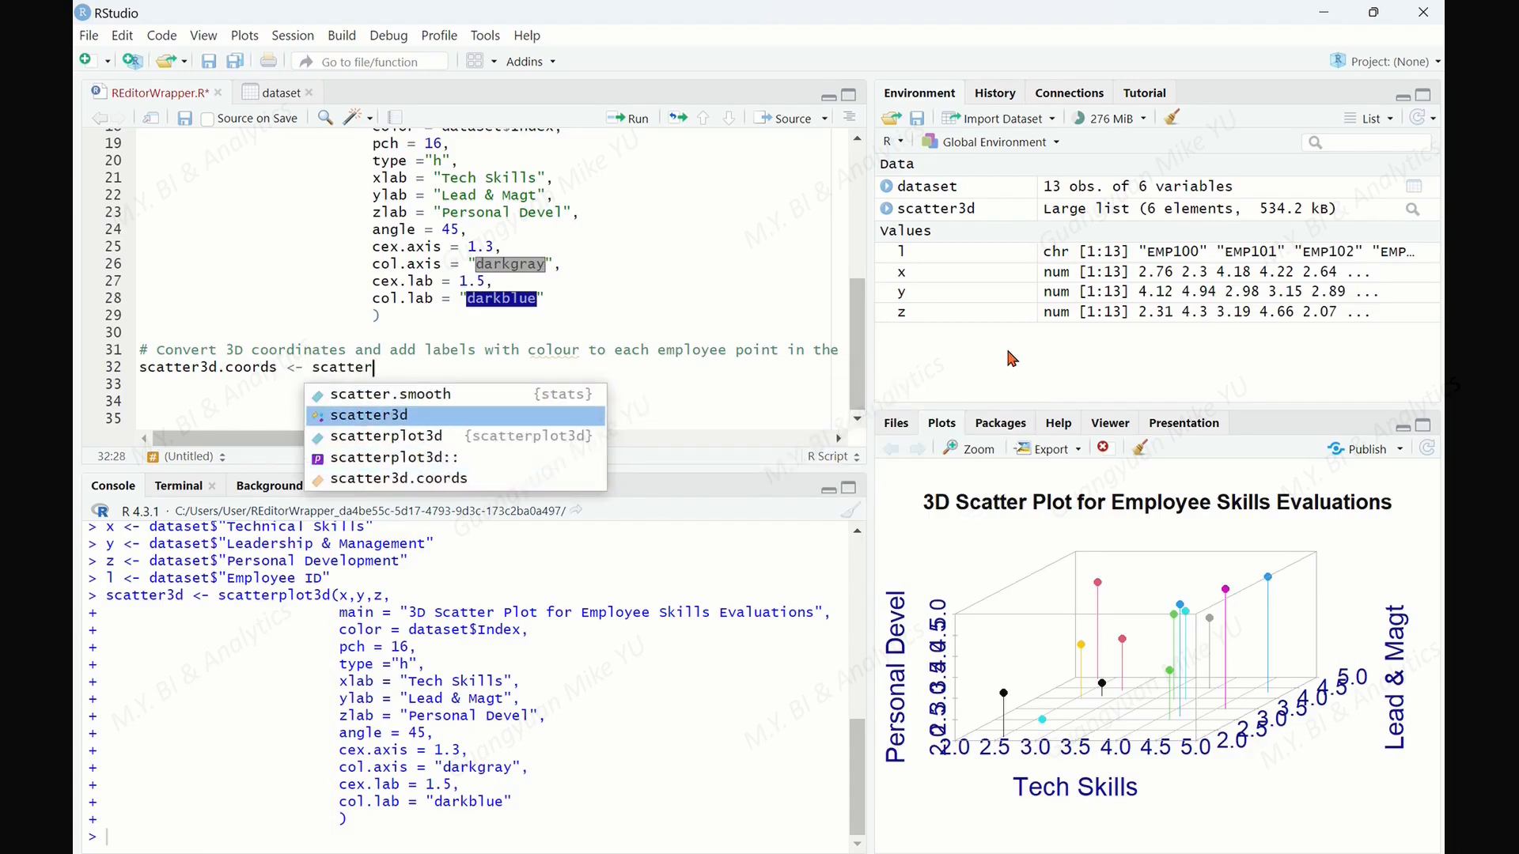
{"action": "key", "text": "Return"}
{"action": "type", "text": "$xyz.convert("}
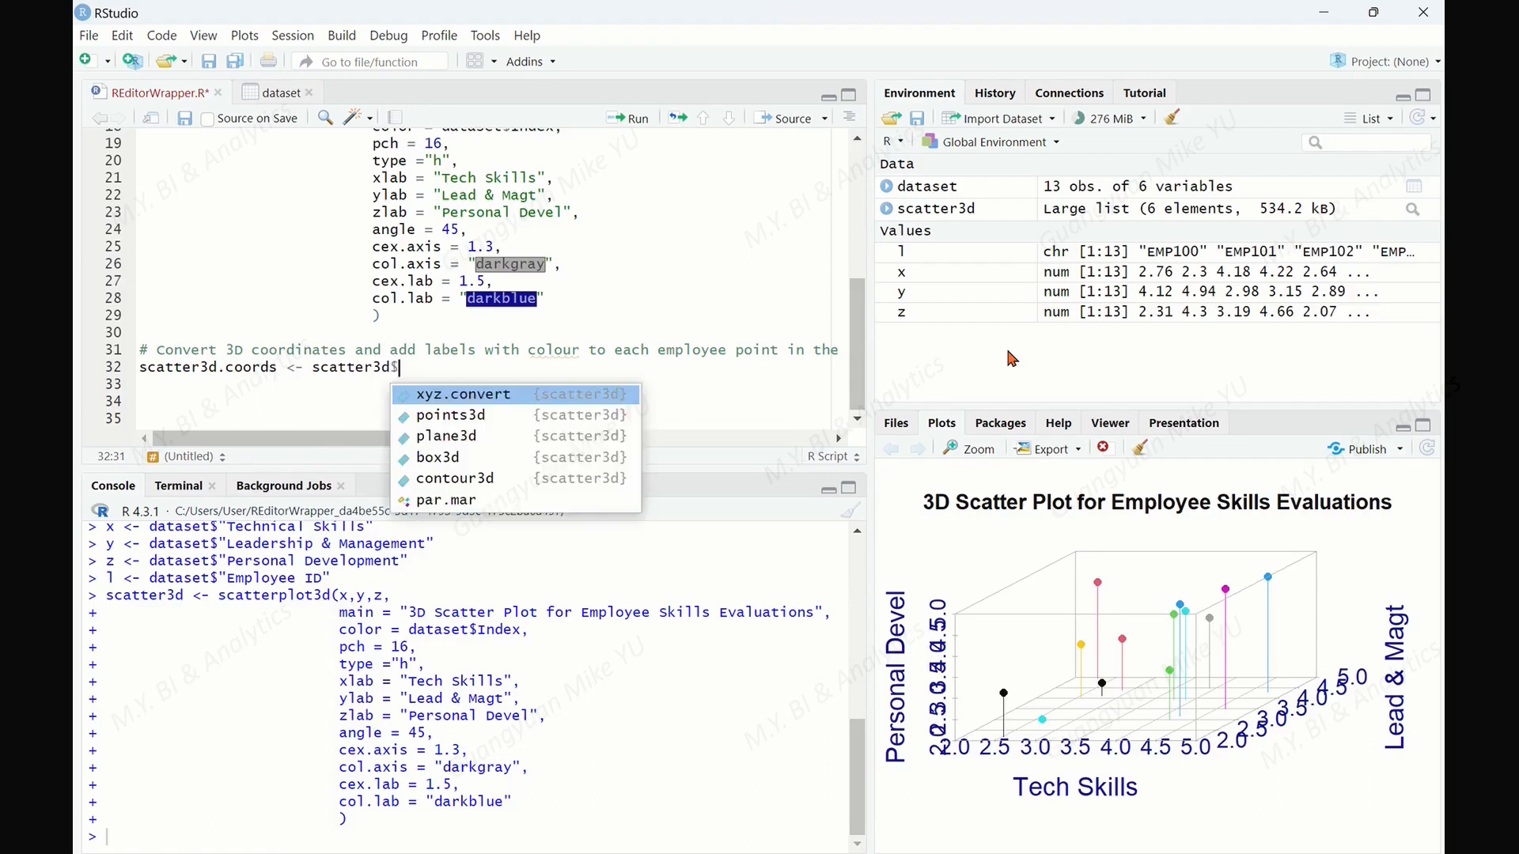
{"action": "key", "text": "Return"}
{"action": "type", "text": "x,y,z)"}
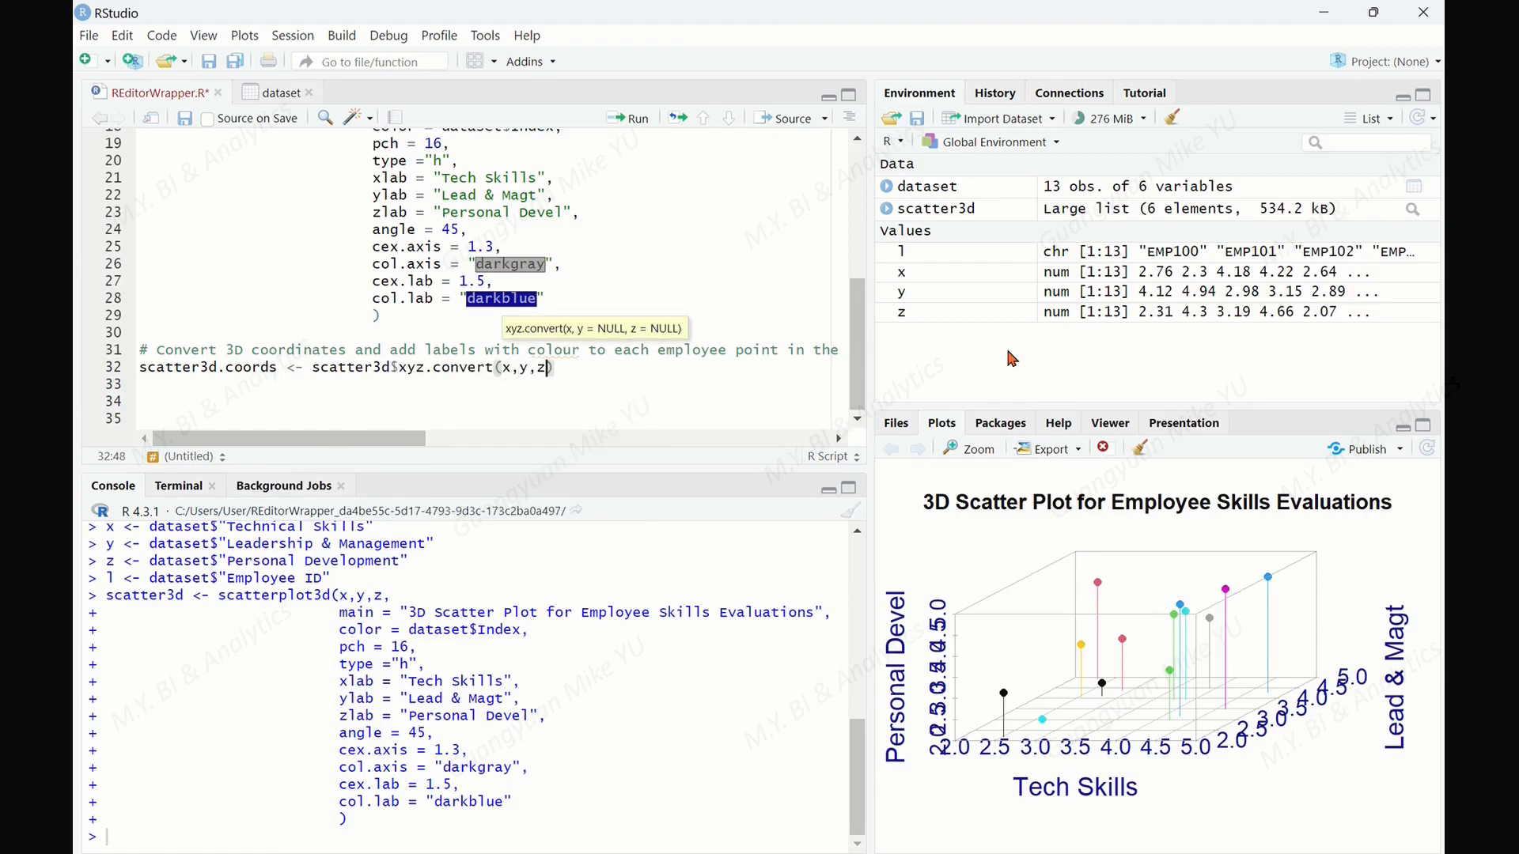
{"action": "key", "text": "Return"}
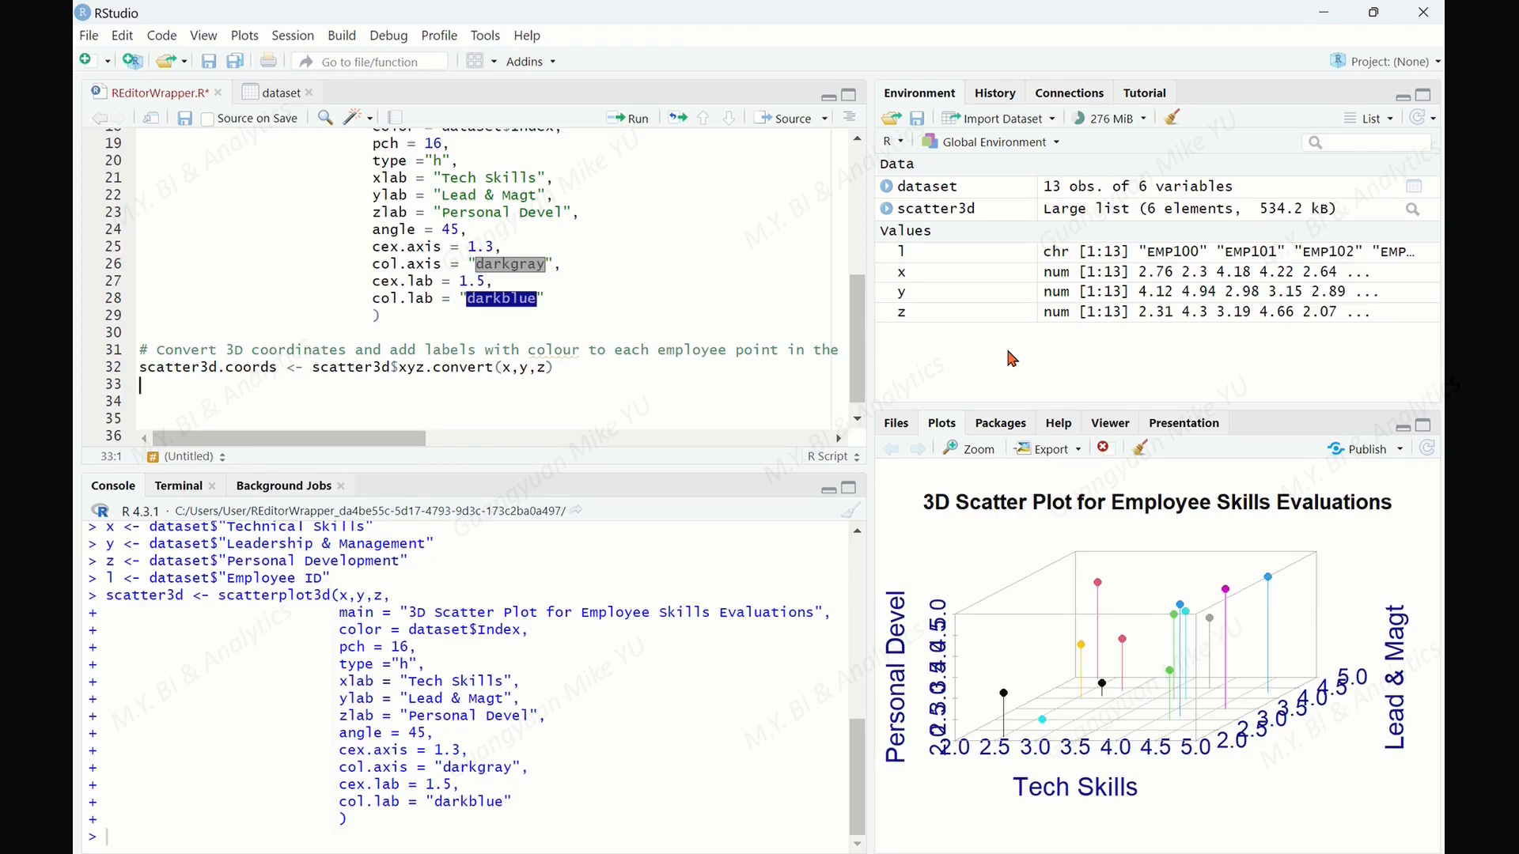
Begin a text() call with scatter3d.coords$x and scatter3d.coords$y as its coordinate arguments.
{"action": "type", "text": "text"}
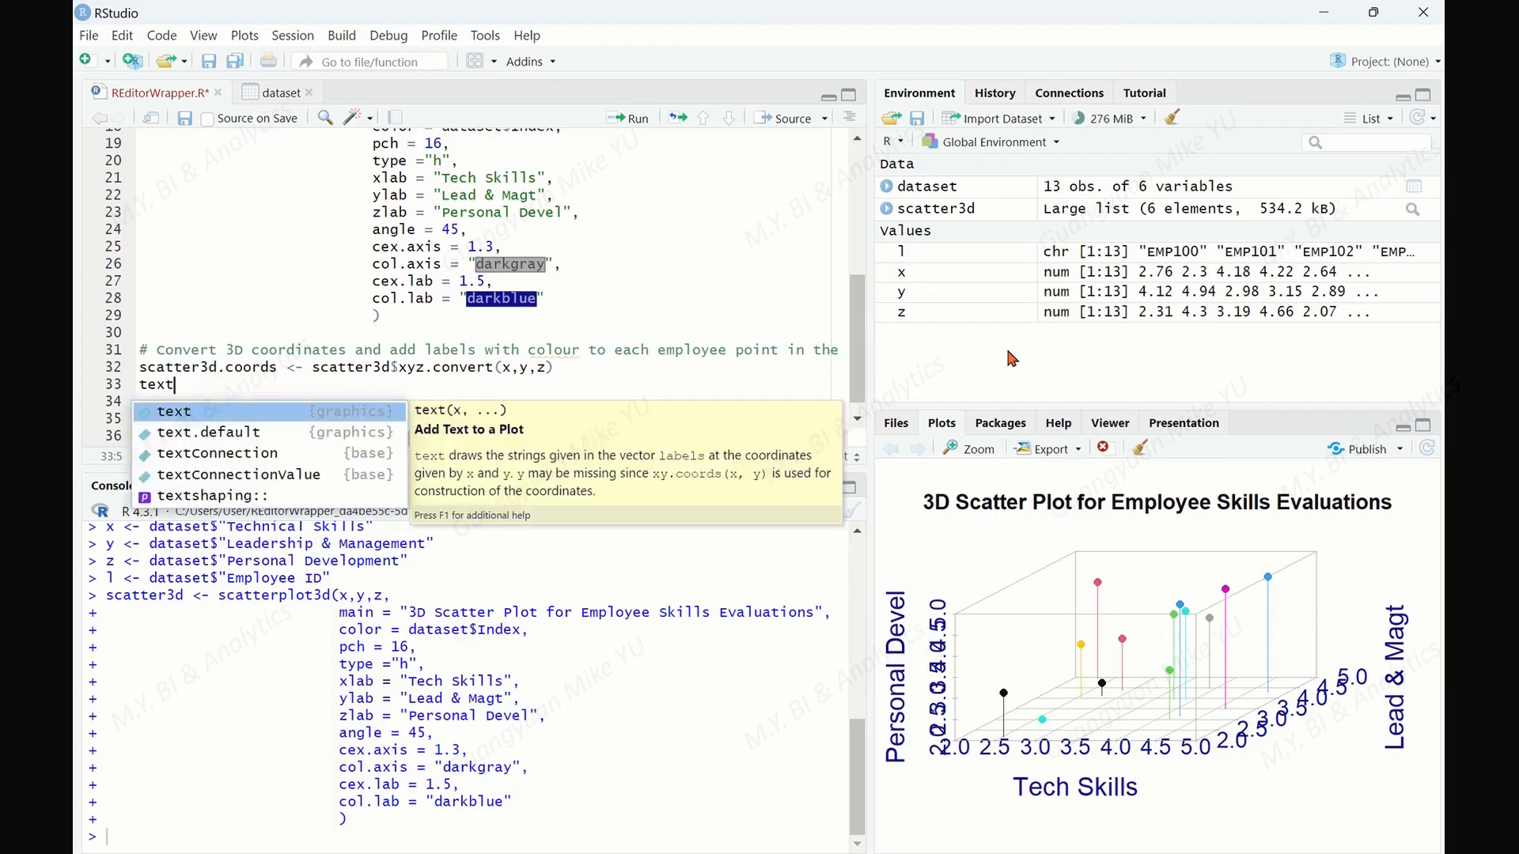
{"action": "type", "text": "(scat"}
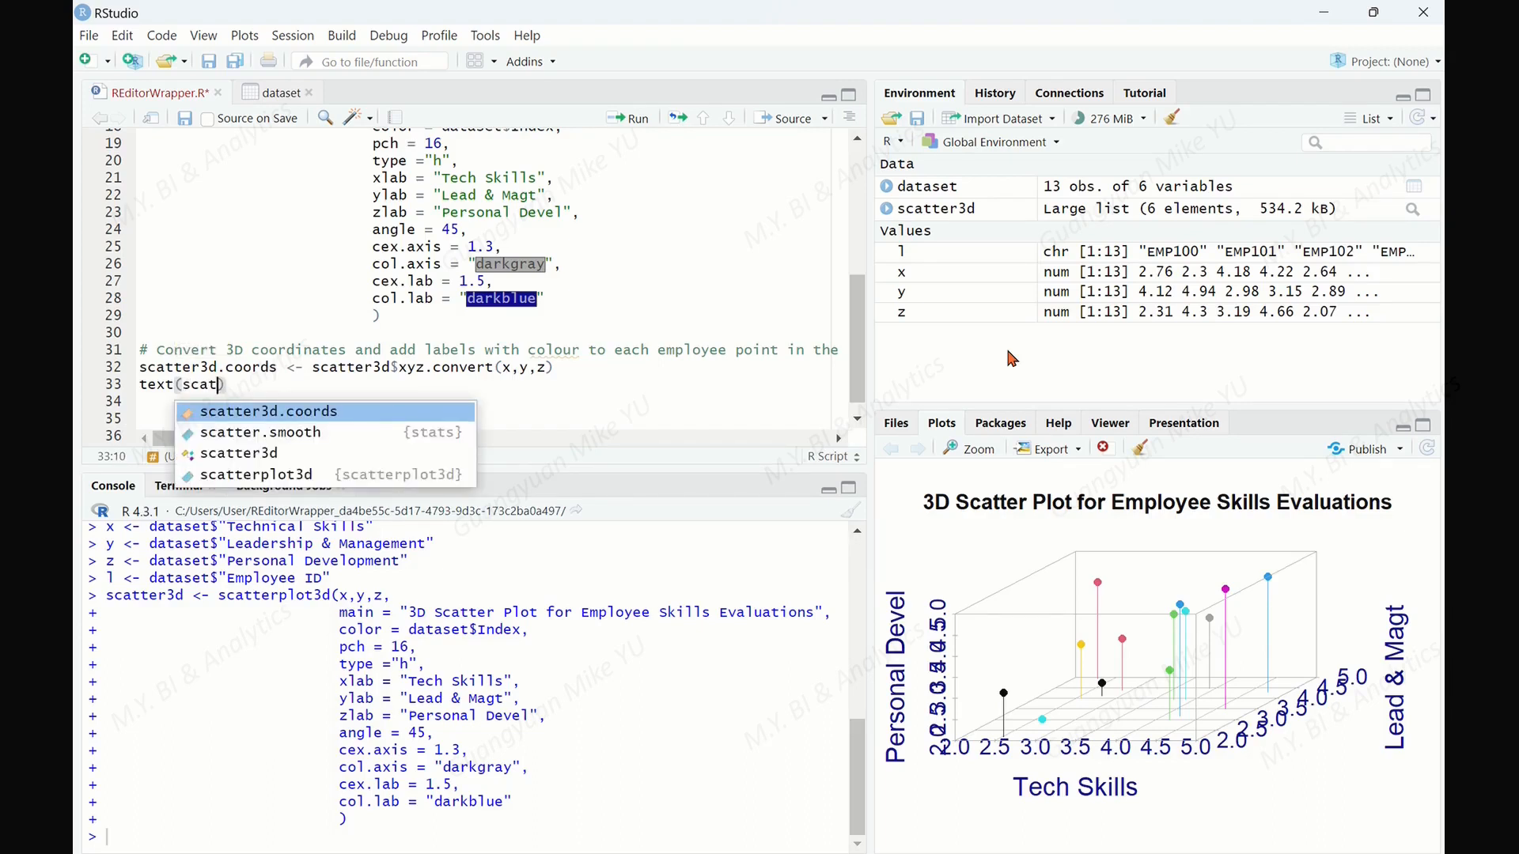
{"action": "key", "text": "Return"}
{"action": "type", "text": "$x,"}
{"action": "key", "text": "Return"}
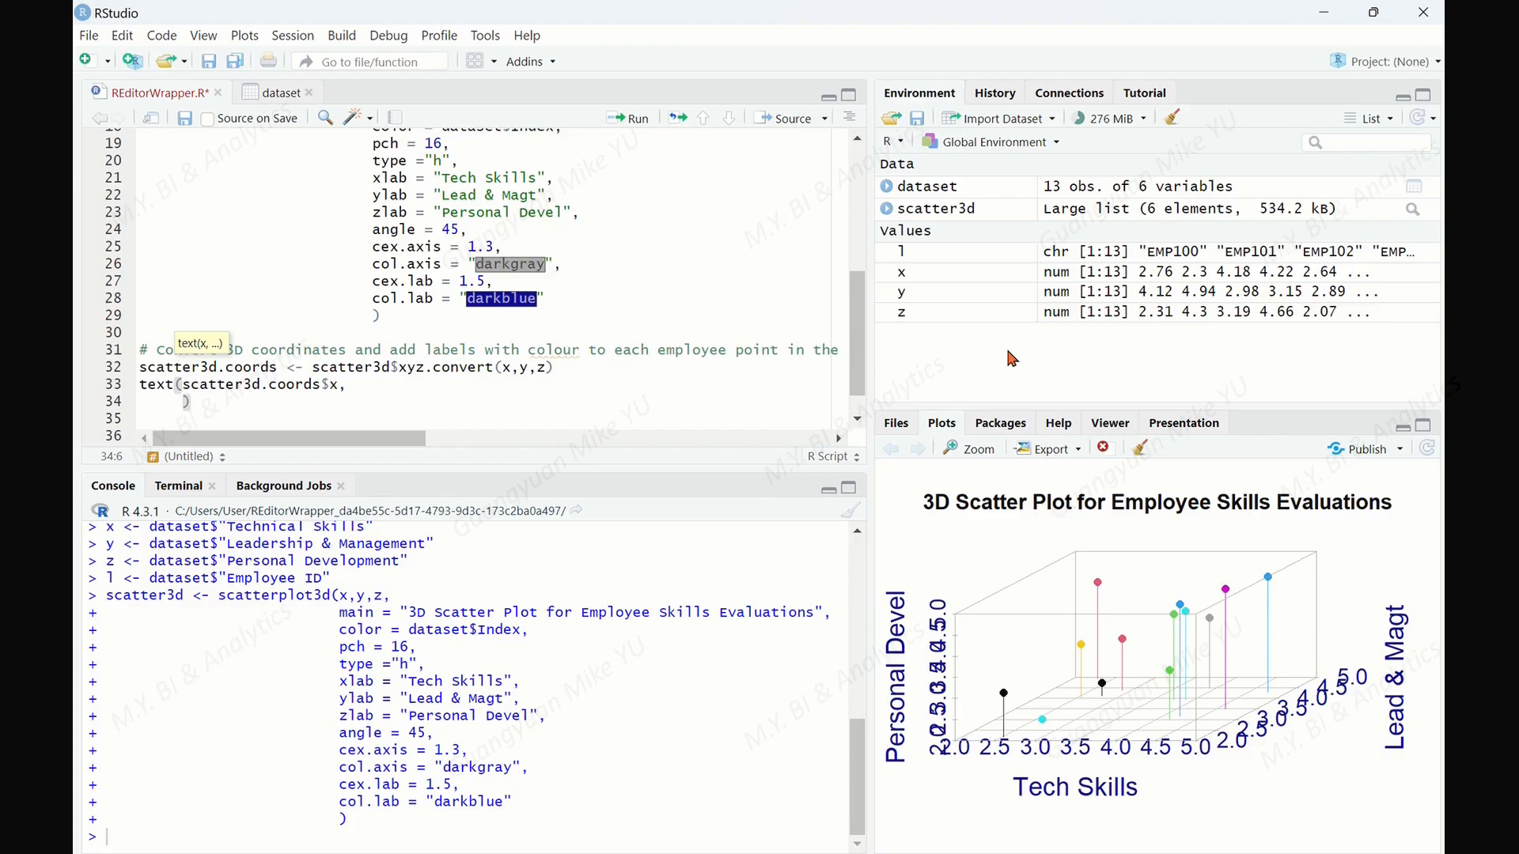
{"action": "type", "text": "scat"}
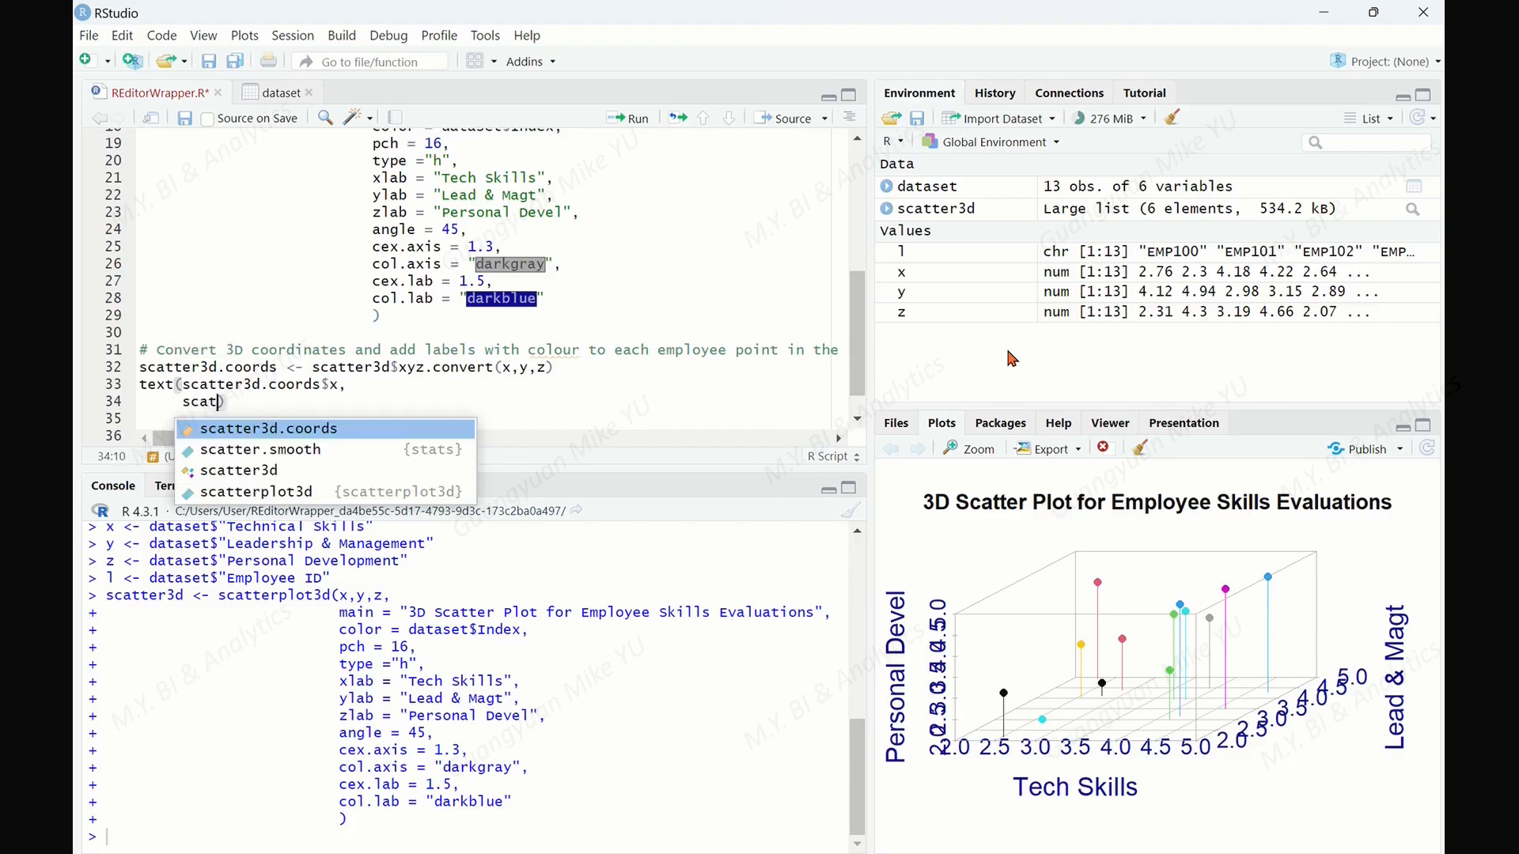
{"action": "key", "text": "Return"}
{"action": "type", "text": "$y,"}
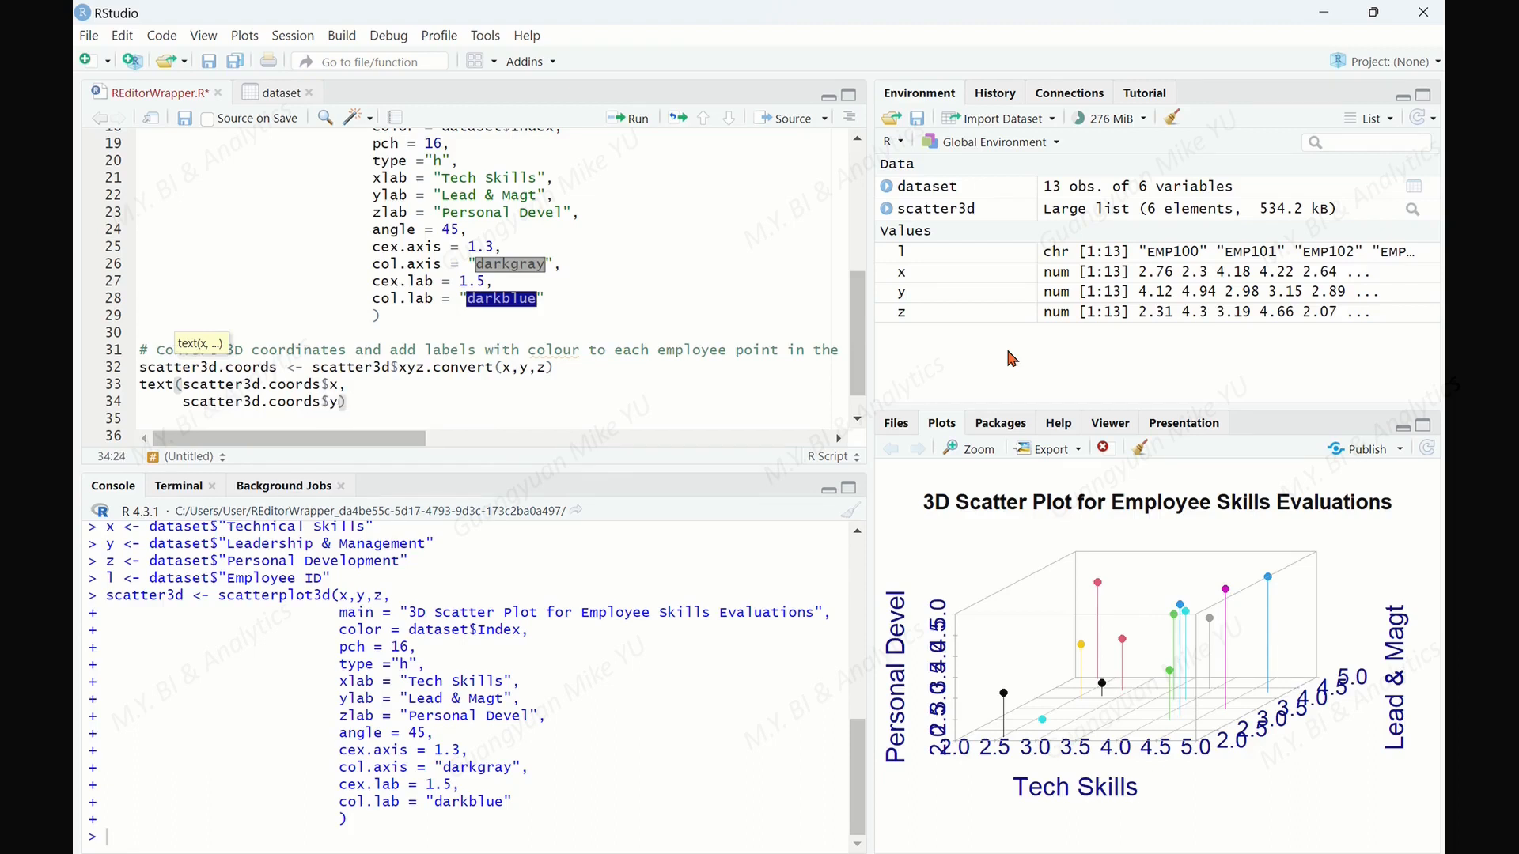
Add the argument labels = l to the text() call.
{"action": "key", "text": "Return"}
{"action": "type", "text": "lab"}
{"action": "key", "text": "Tab"}
{"action": "type", "text": ")"}
{"action": "key", "text": "BackSpace"}
{"action": "key", "text": "BackSpace"}
{"action": "type", "text": "= l,"}
{"action": "key", "text": "Return"}
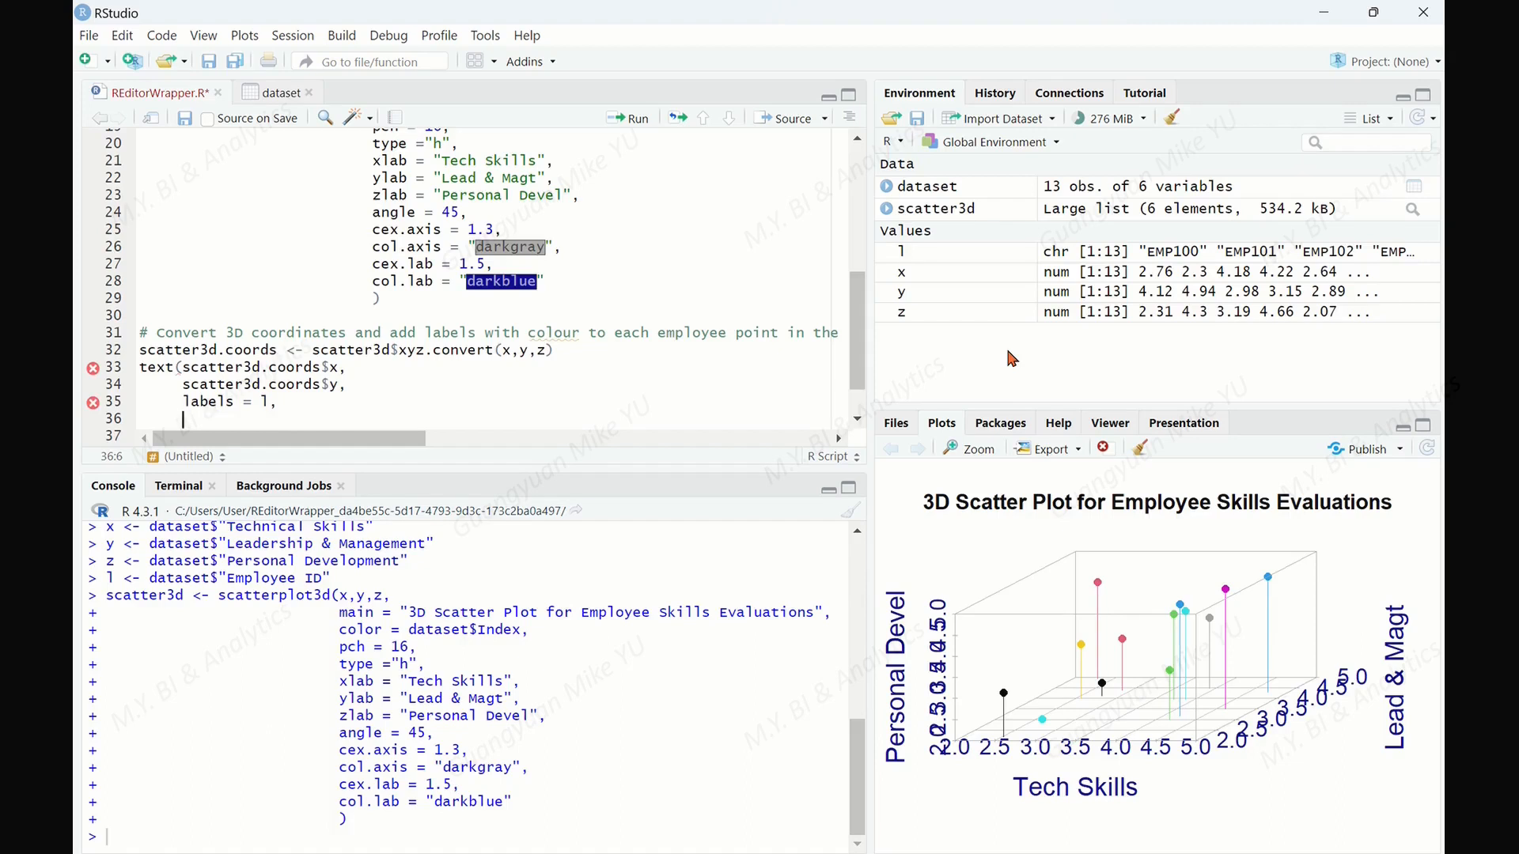
Format the point labels with cex =1, pos = 4 and col = "blue", and close the text() call.
{"action": "type", "text": "cex =1,"}
{"action": "key", "text": "Return"}
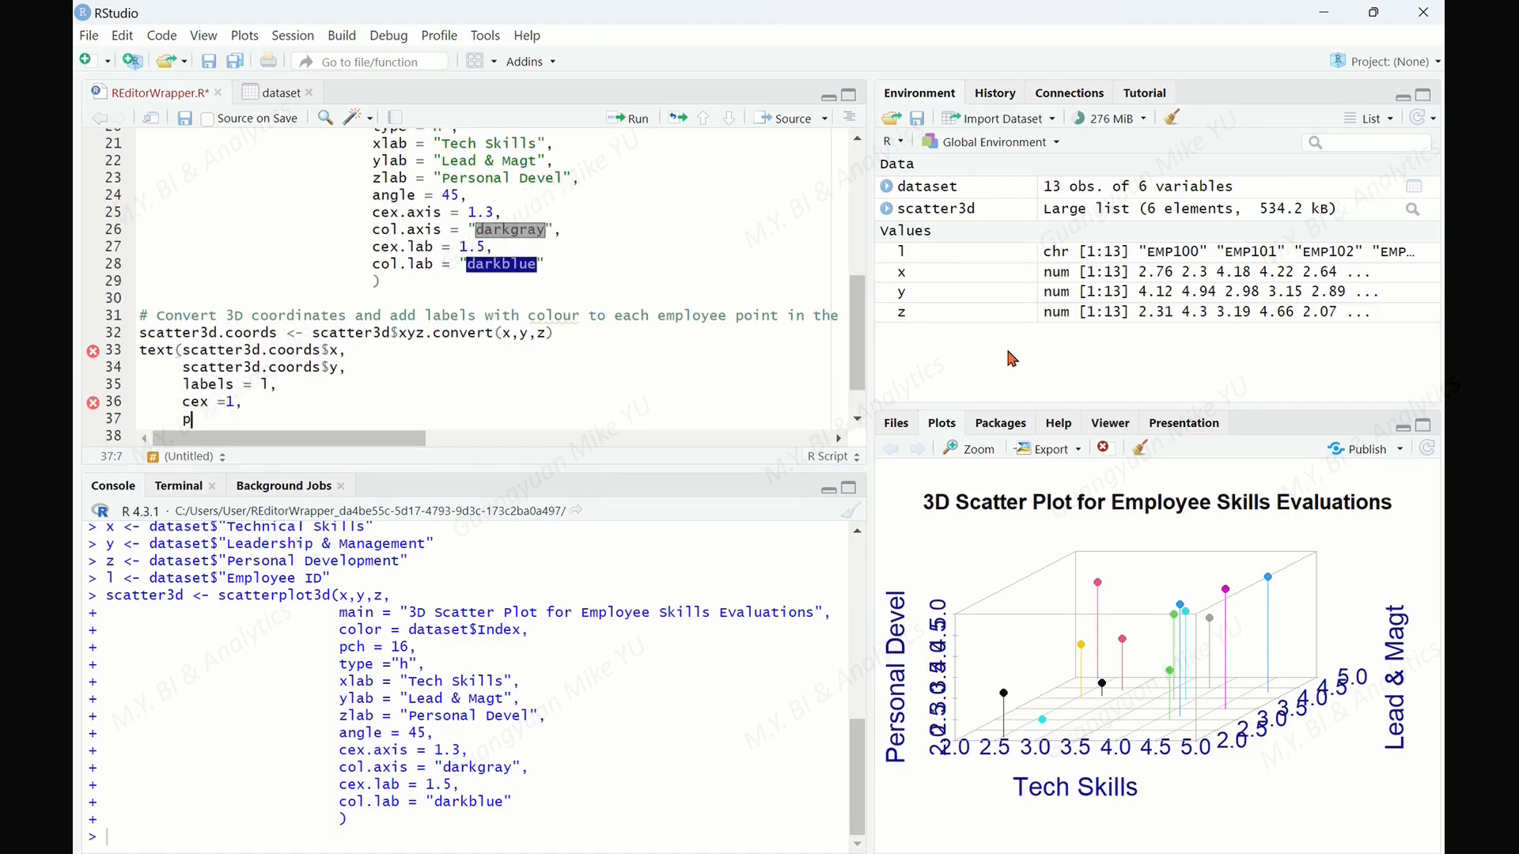
{"action": "type", "text": "pos = 4,"}
{"action": "key", "text": "Return"}
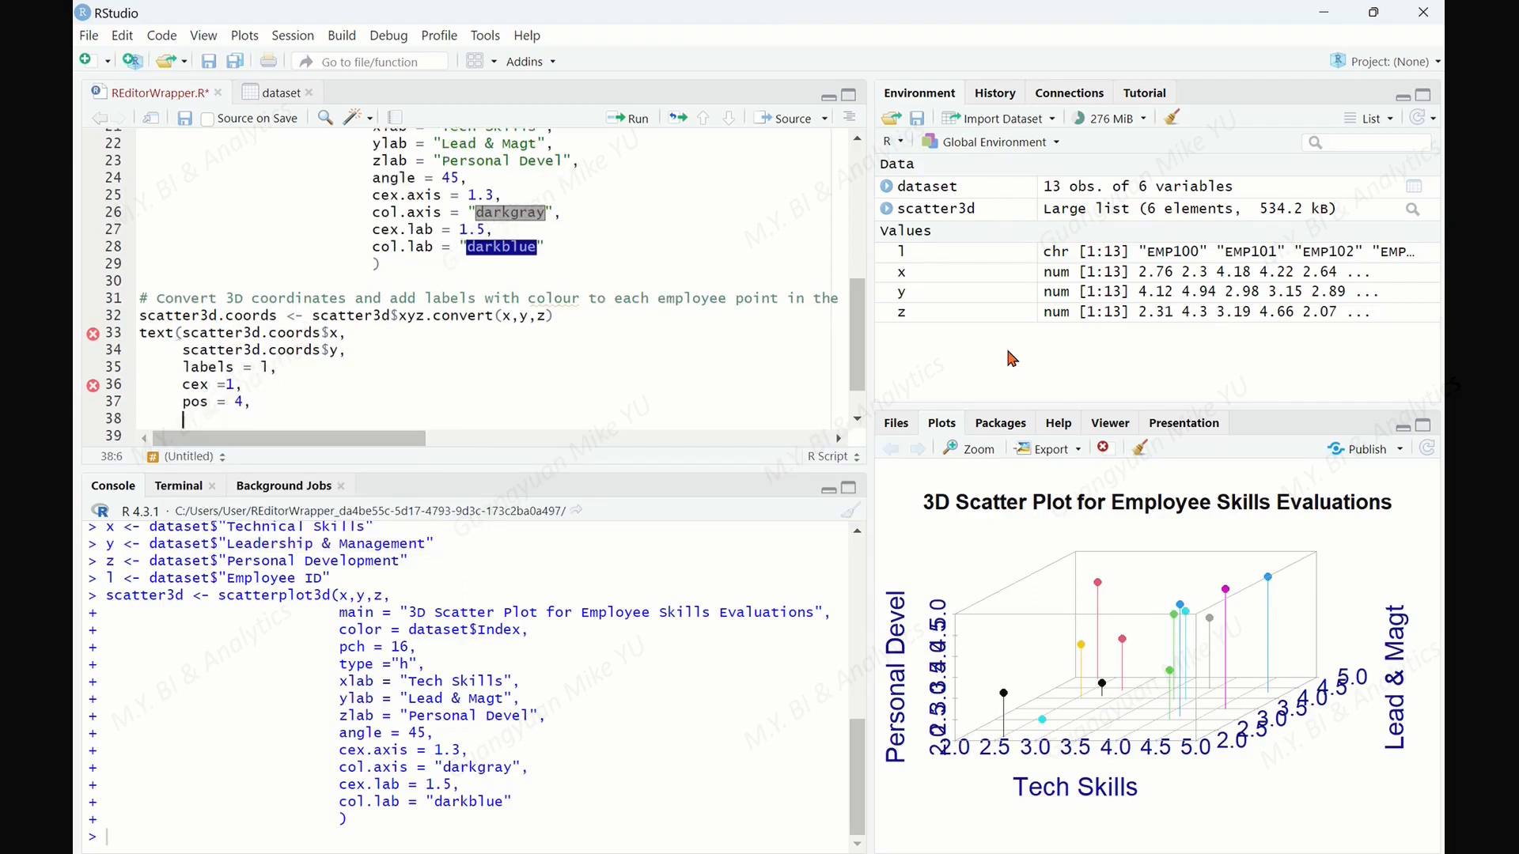
{"action": "type", "text": "col = \"blue\""}
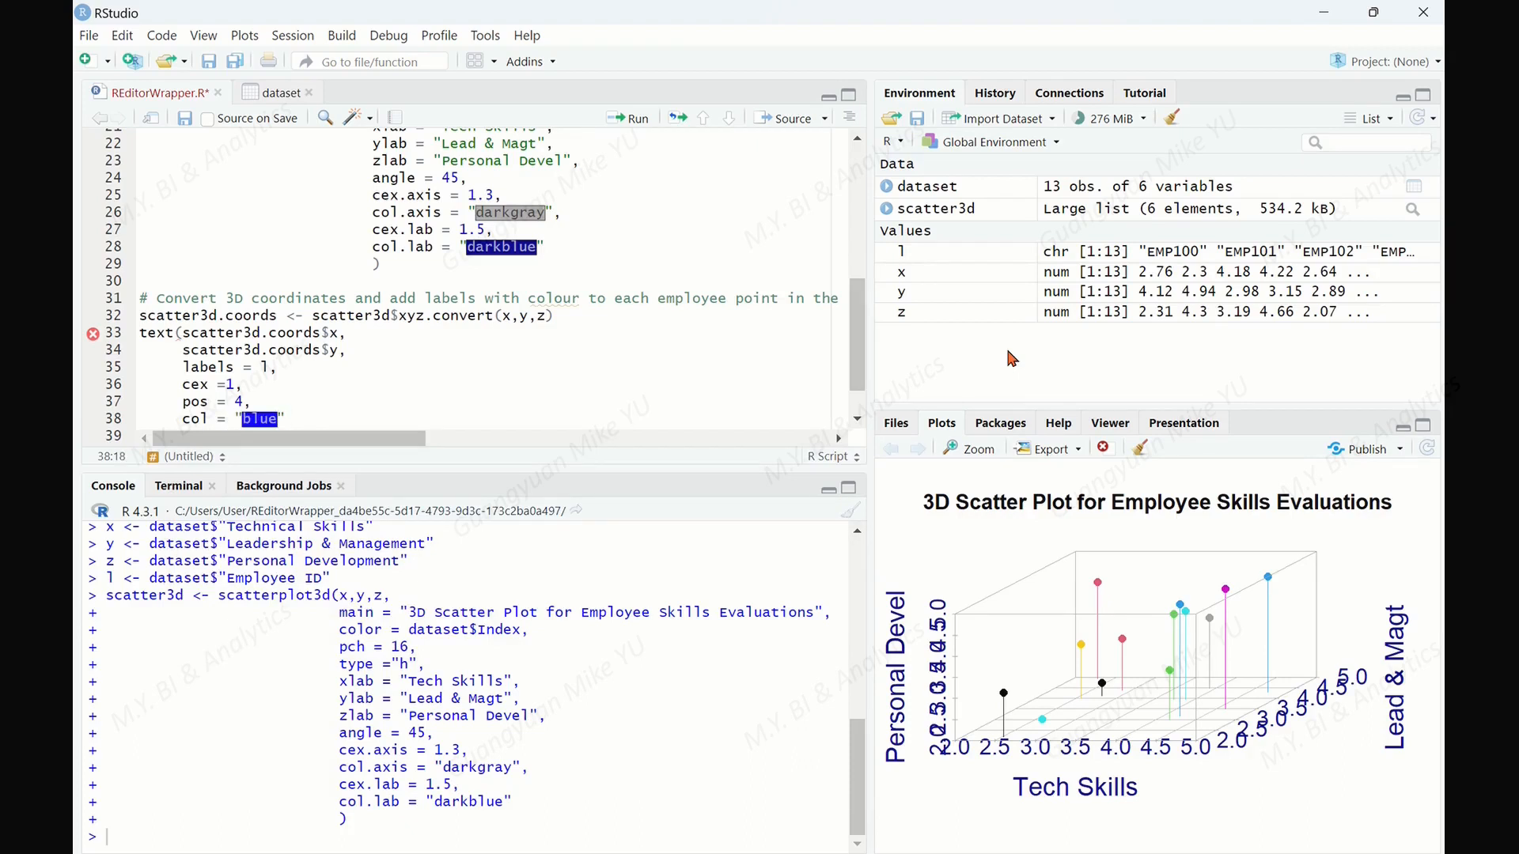
{"action": "type", "text": ")"}
{"action": "key", "text": "Down"}
{"action": "key", "text": "Down"}
{"action": "key", "text": "Down"}
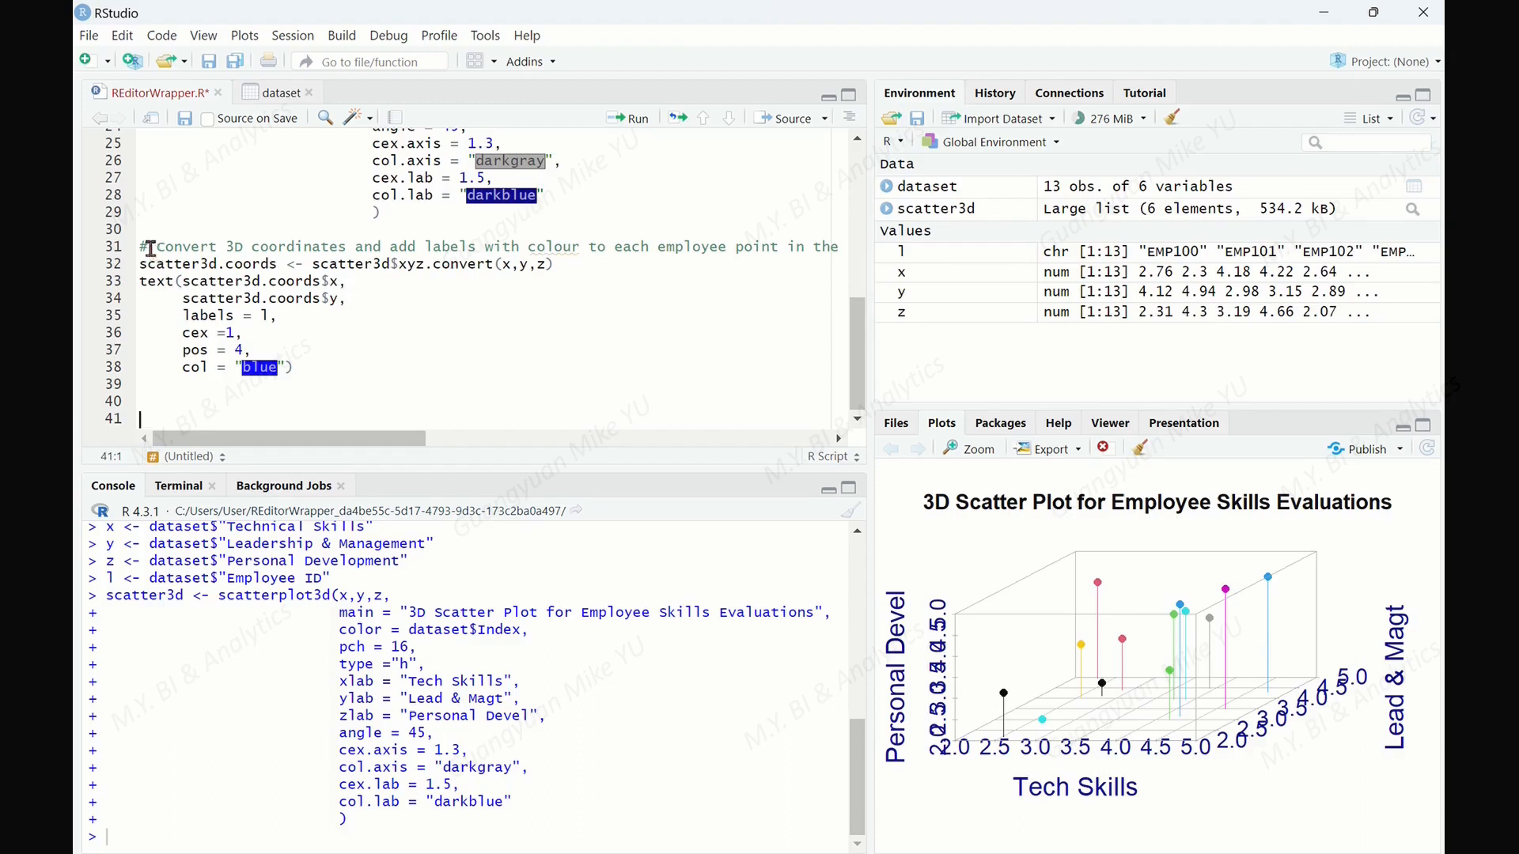
Run the coordinate conversion and labelling code, and enlarge the plot pane to view the labelled points.
{"action": "left_click_drag", "start_coordinate": [150, 249], "coordinate": [323, 369]}
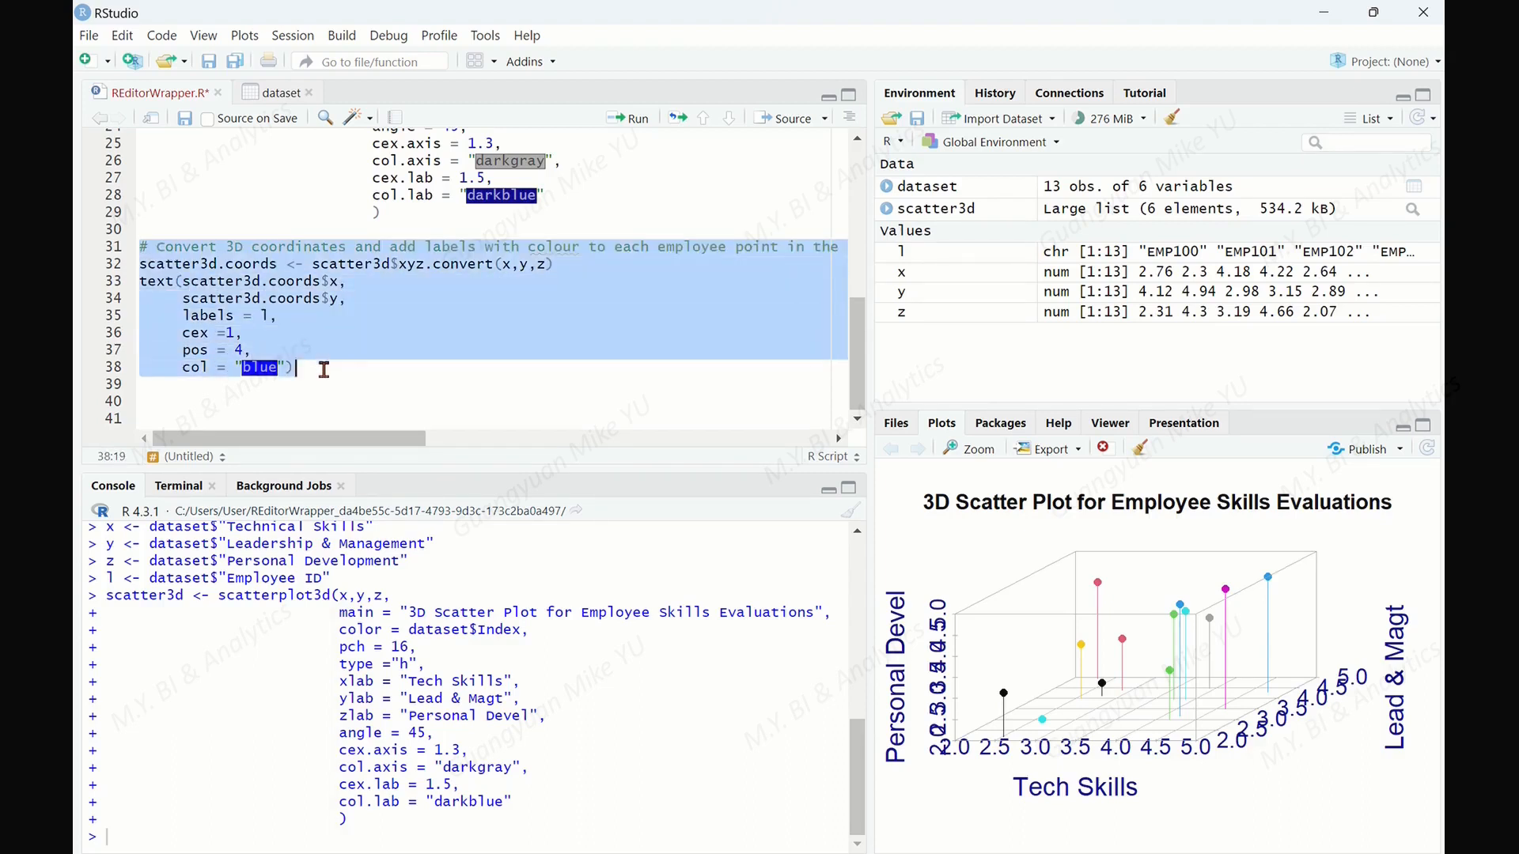
{"action": "left_click", "coordinate": [630, 118]}
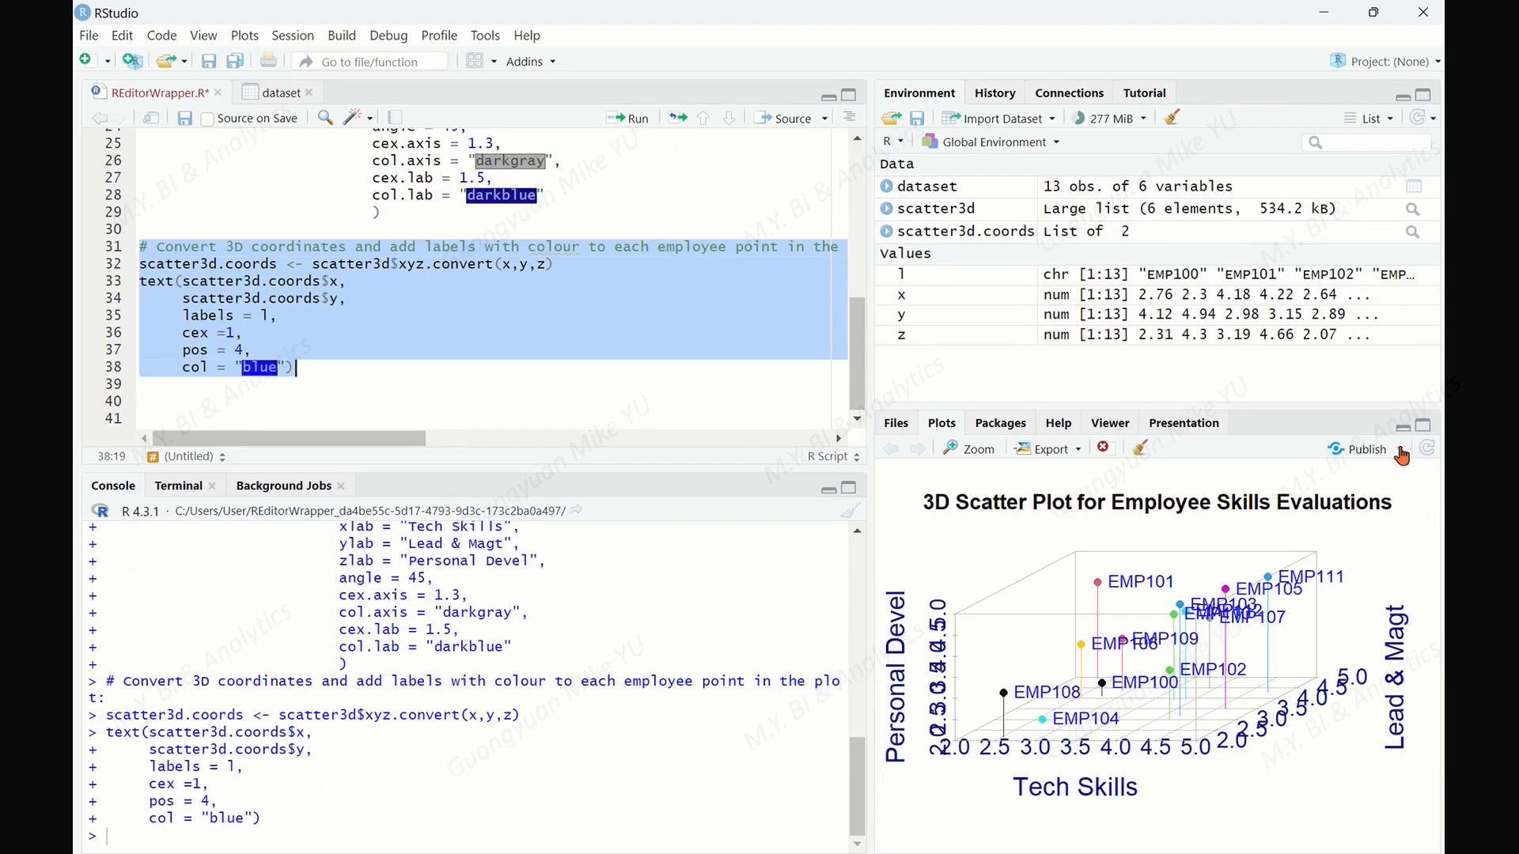
{"action": "left_click", "coordinate": [1421, 427]}
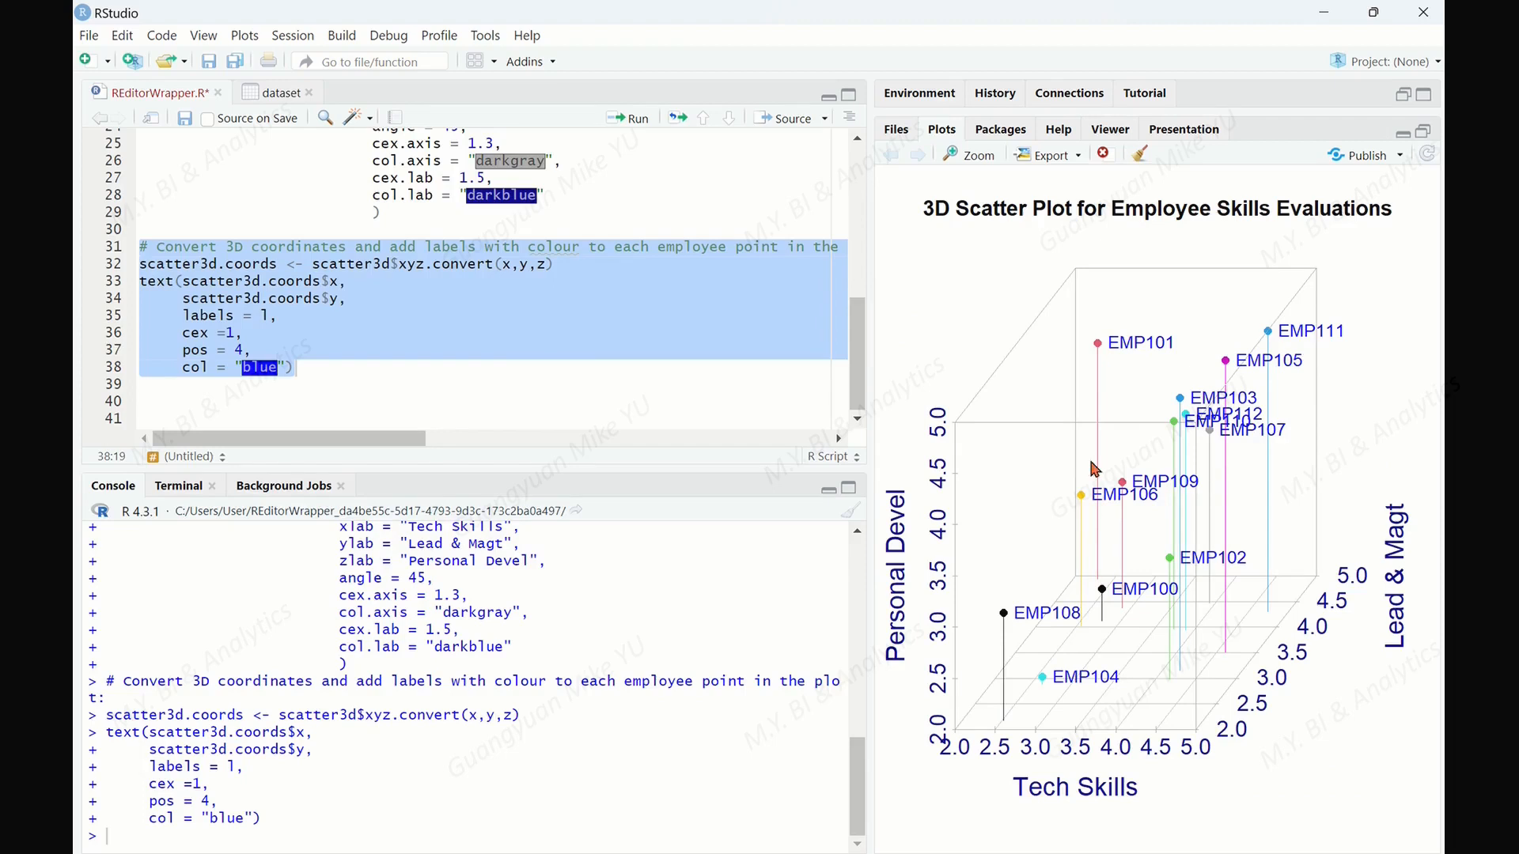
Copy the script from the "# Load the scatterplot3d library:" comment to its end and paste it into the R script editor in Power BI.
{"action": "left_click", "coordinate": [577, 366]}
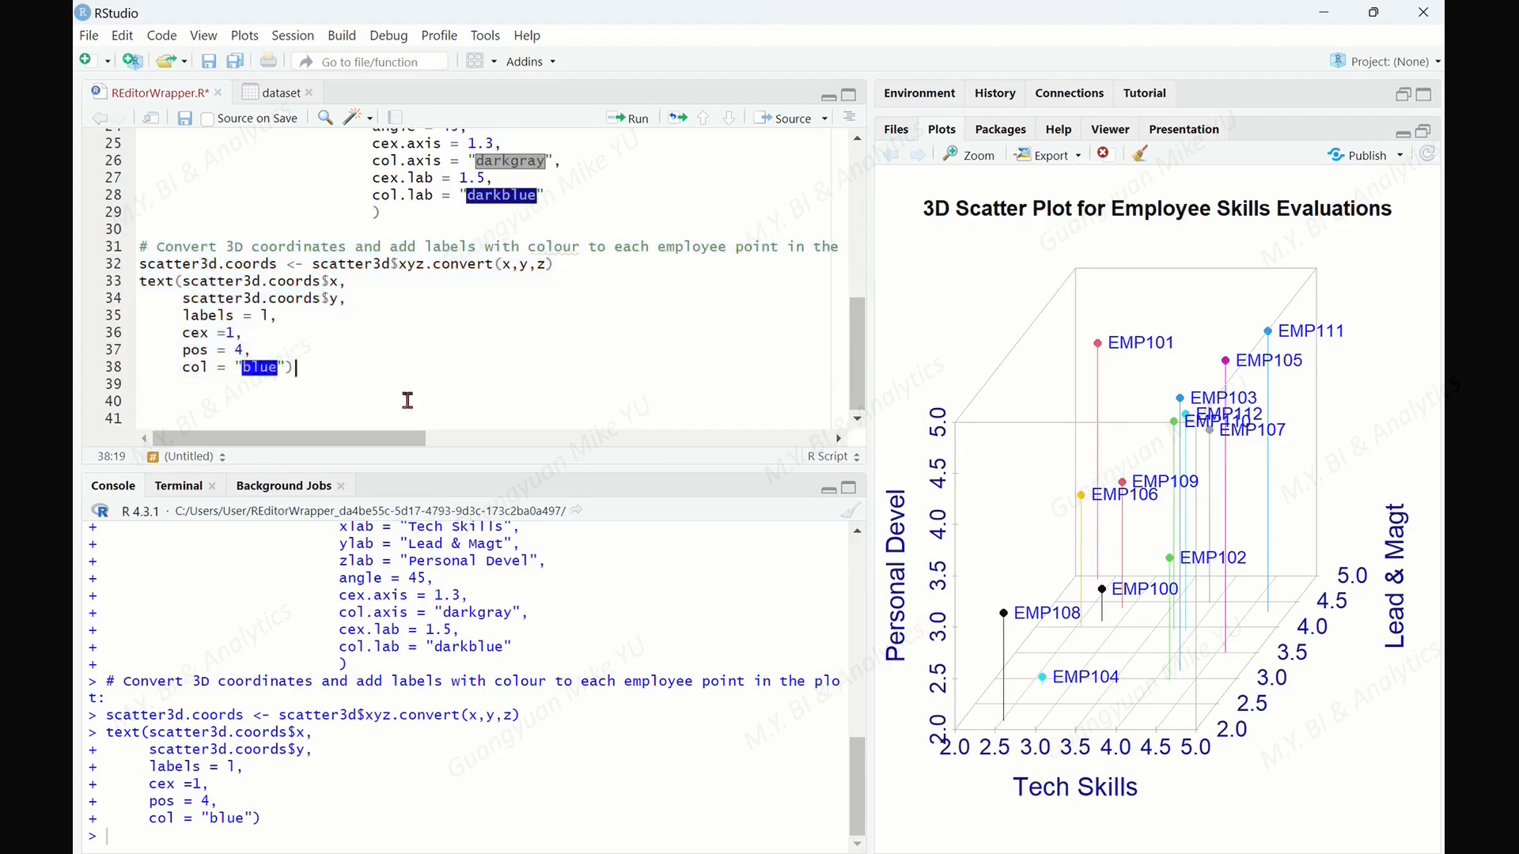
{"action": "left_click_drag", "start_coordinate": [342, 380], "coordinate": [97, 232]}
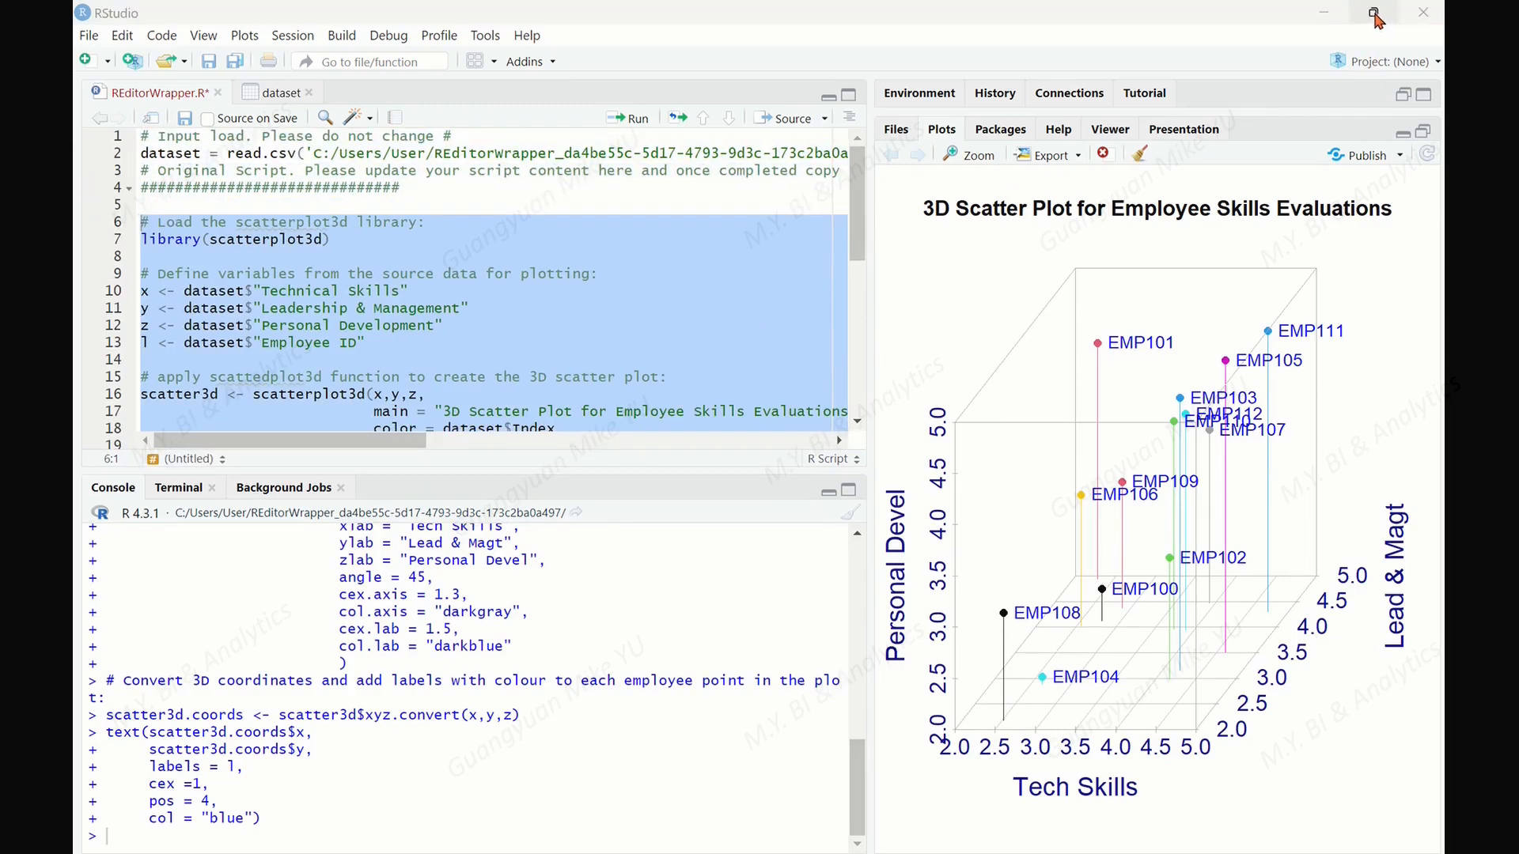
{"action": "mouse_move", "coordinate": [1376, 18]}
{"action": "left_click", "coordinate": [1235, 84]}
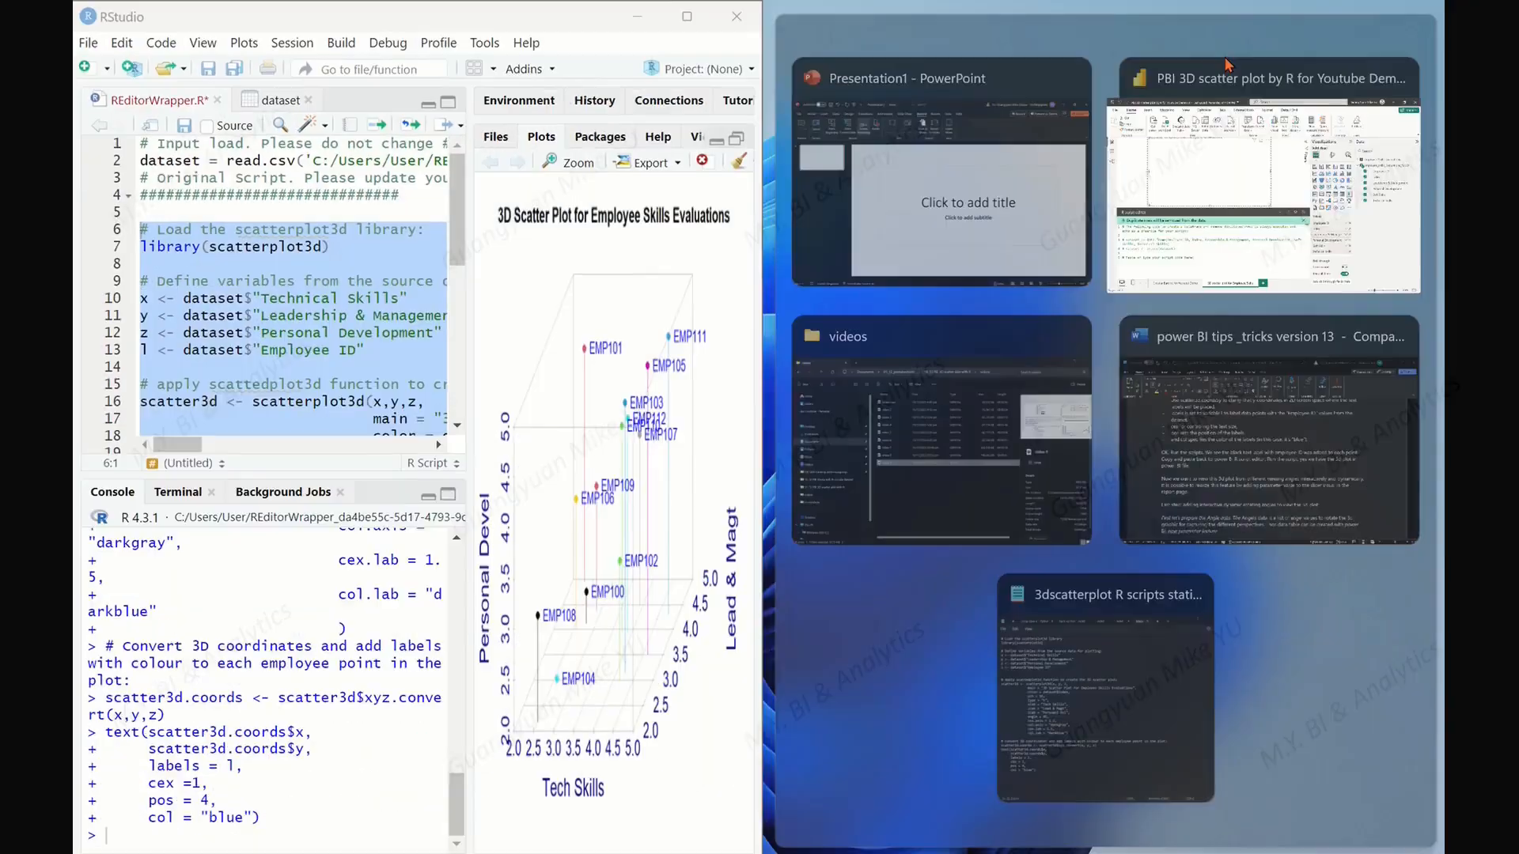
{"action": "left_click", "coordinate": [1234, 95]}
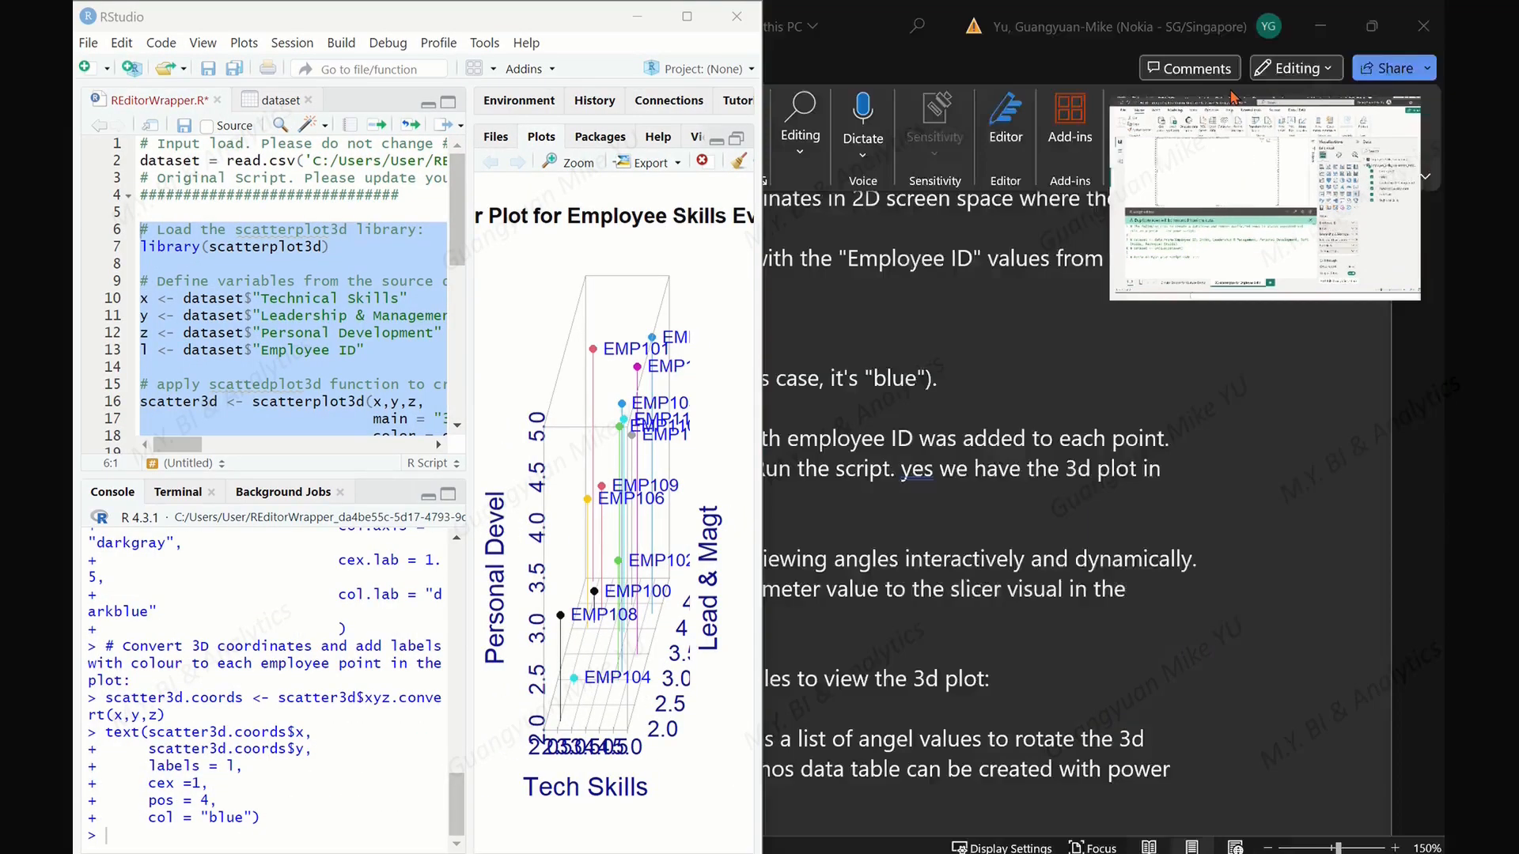
{"action": "left_click", "coordinate": [1378, 20]}
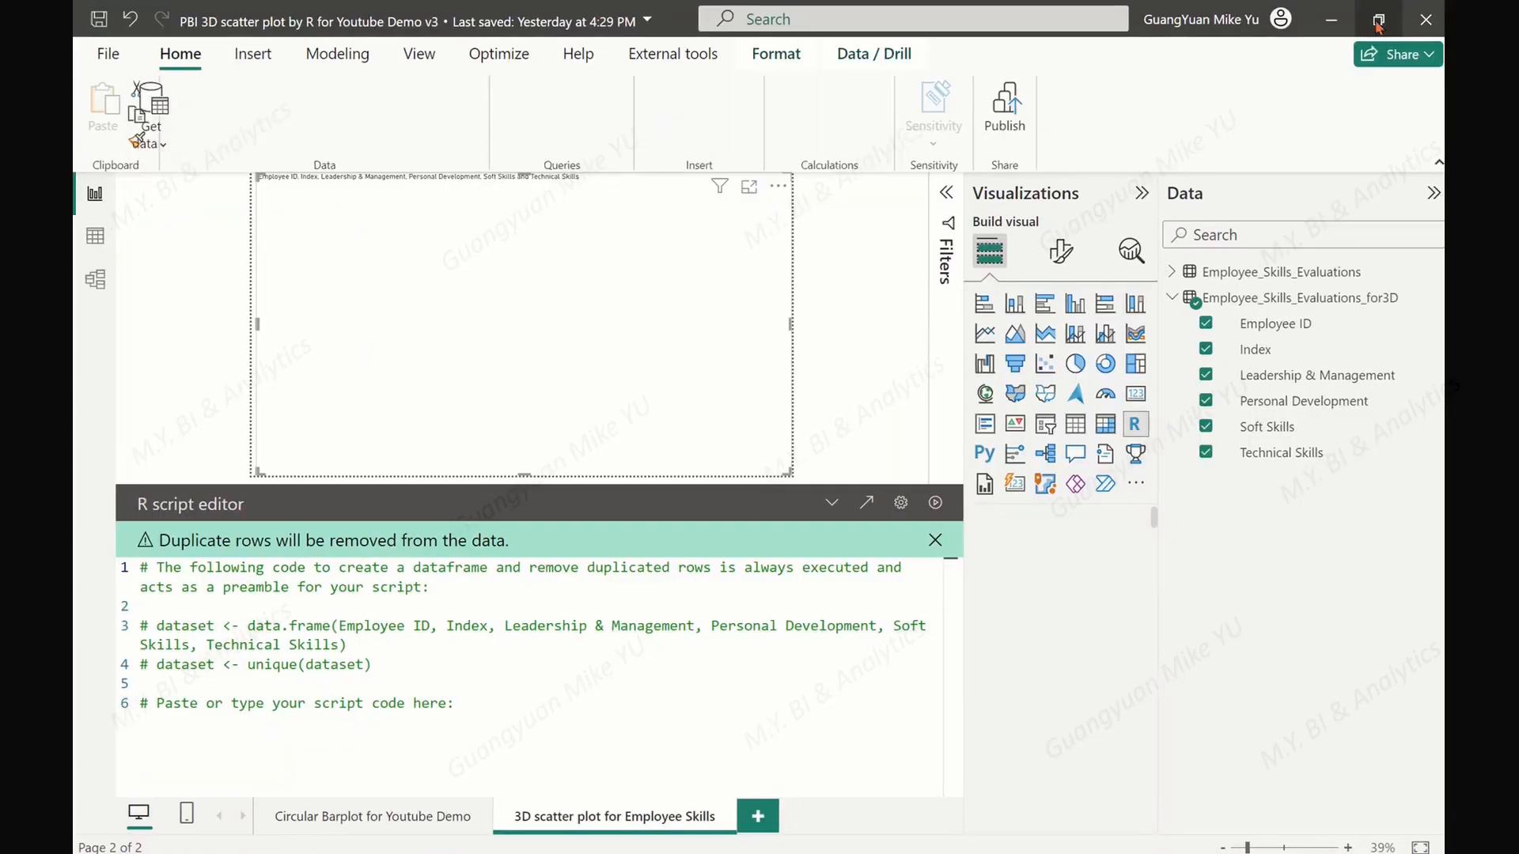
{"action": "key", "text": "Return"}
{"action": "key", "text": "Return"}
{"action": "key", "text": "ctrl+v"}
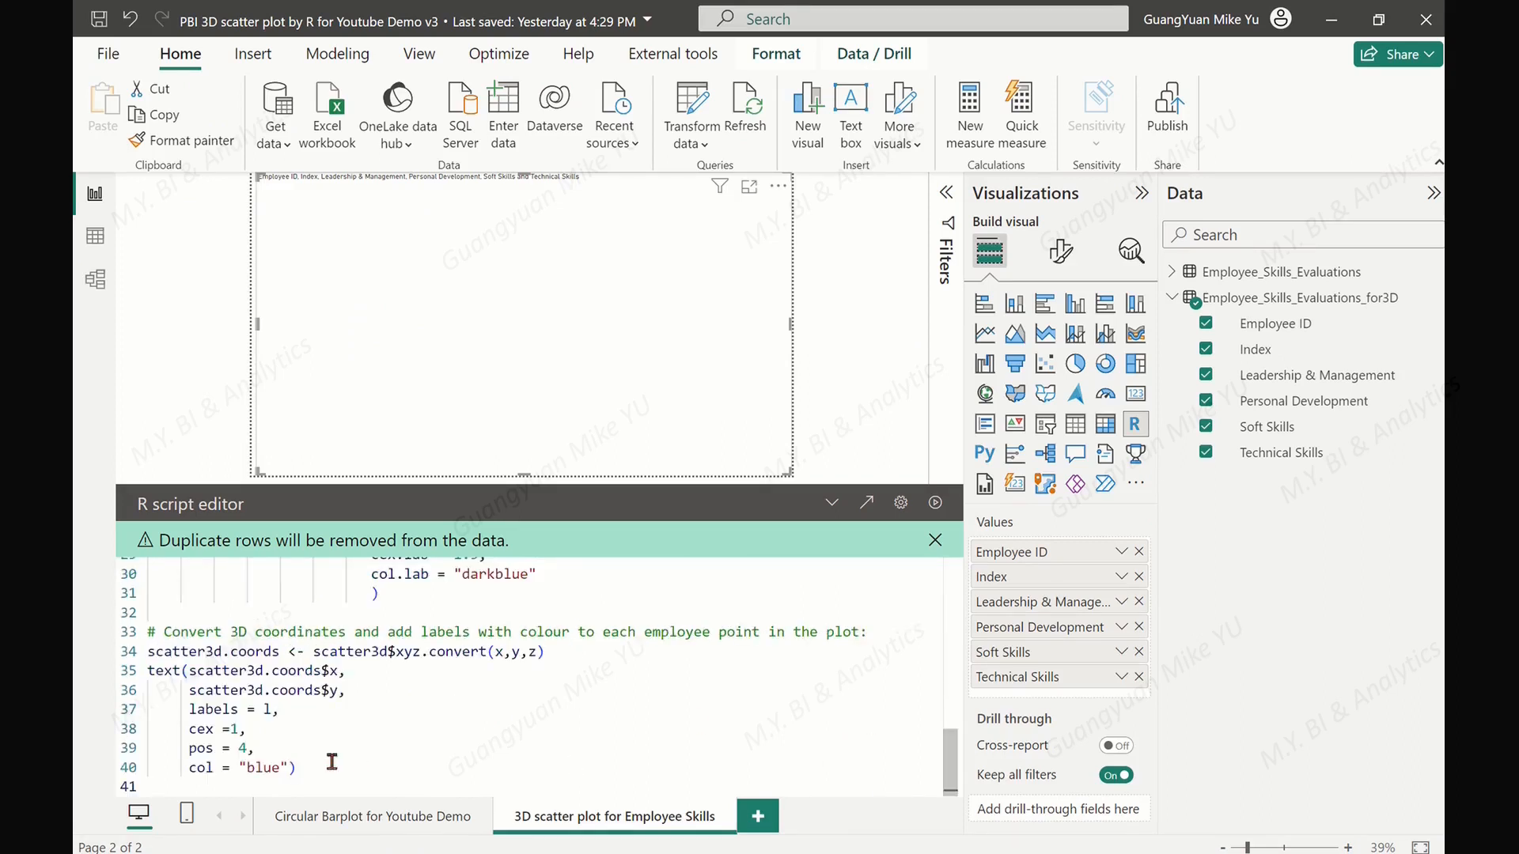
Run the pasted script to render the 3D scatter plot in the R visual, and collapse the R script editor.
{"action": "scroll", "coordinate": [415, 735], "scroll_direction": "up", "scroll_amount": 10}
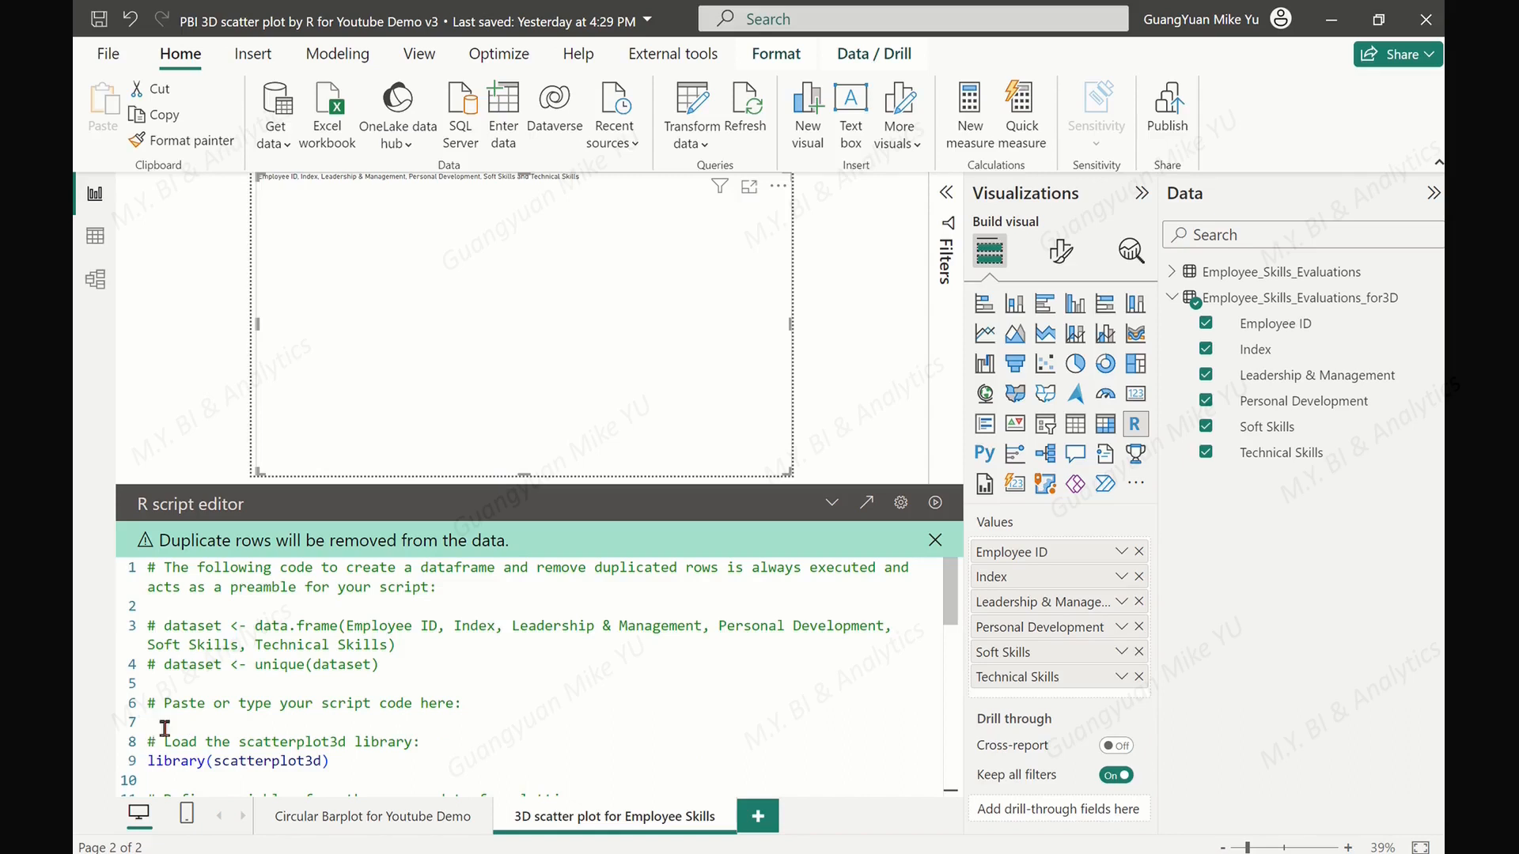
{"action": "mouse_move", "coordinate": [954, 579]}
{"action": "left_mouse_down"}
{"action": "mouse_move", "coordinate": [963, 742]}
{"action": "mouse_move", "coordinate": [966, 560]}
{"action": "left_mouse_up"}
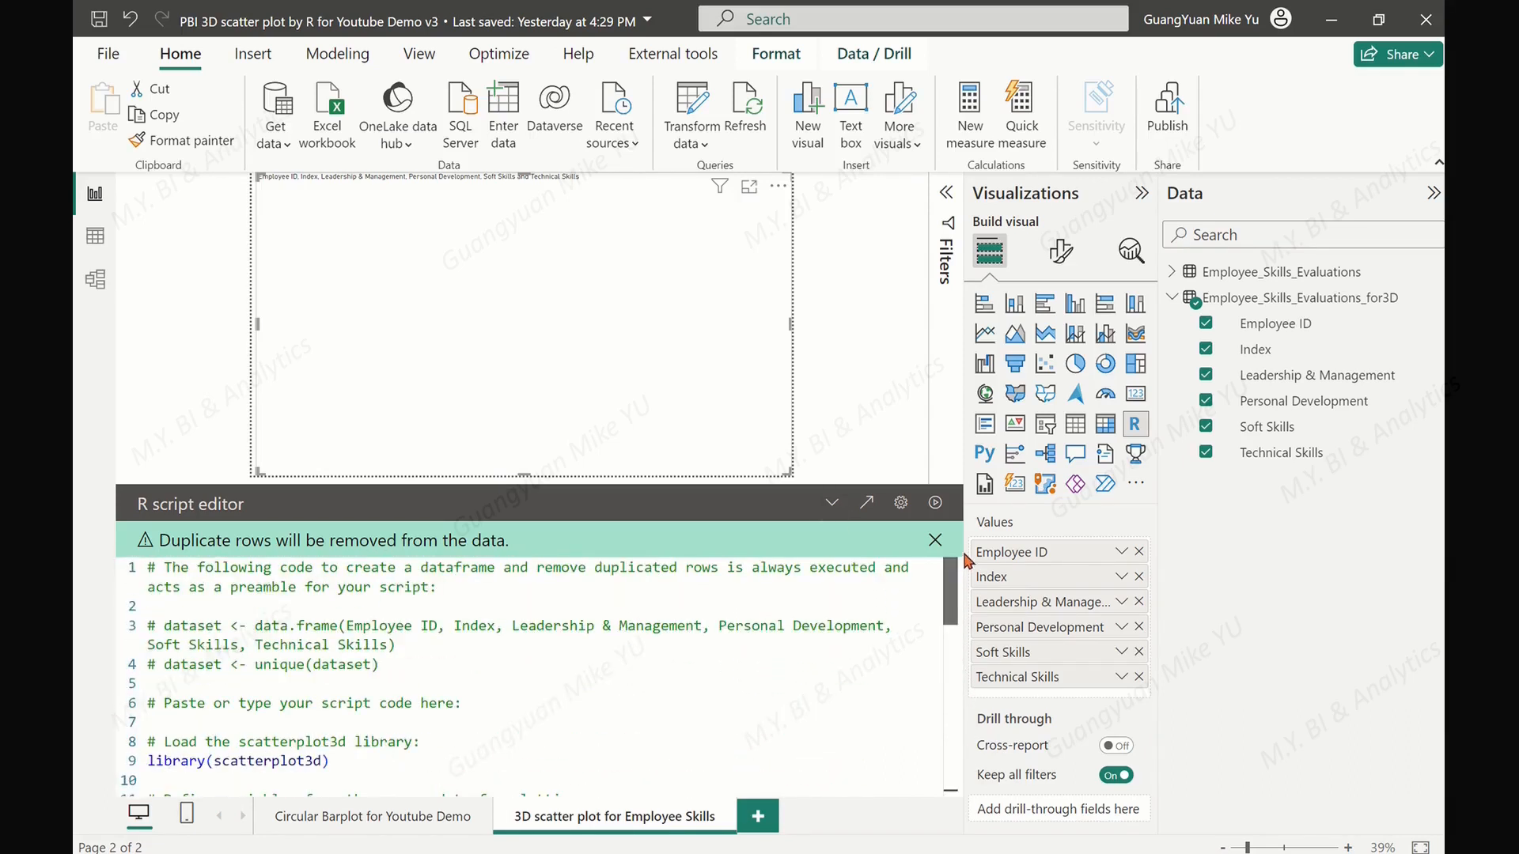
{"action": "left_click", "coordinate": [937, 505]}
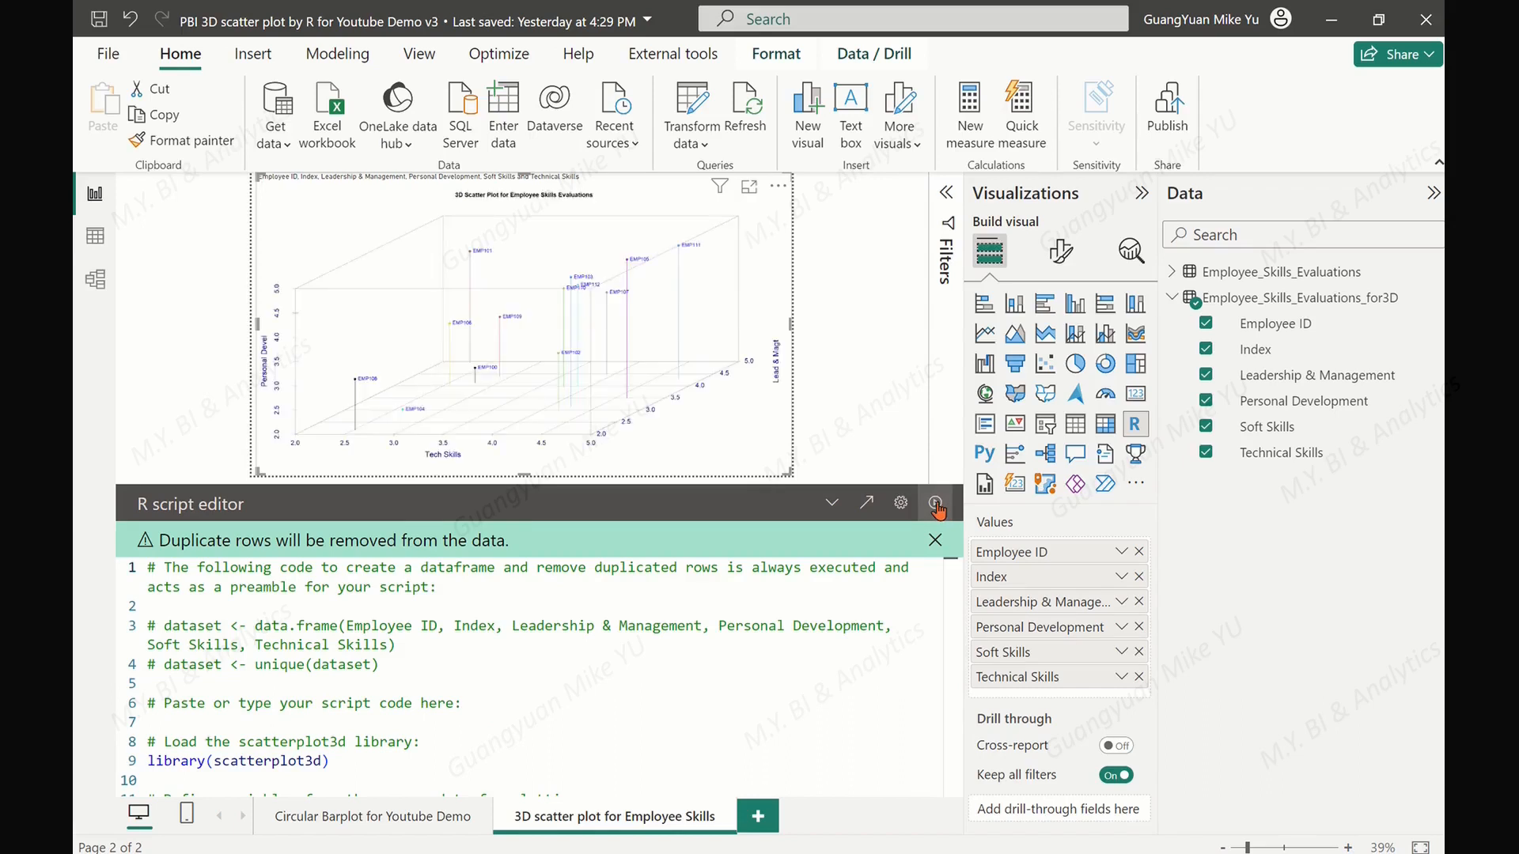
{"action": "left_click", "coordinate": [831, 503]}
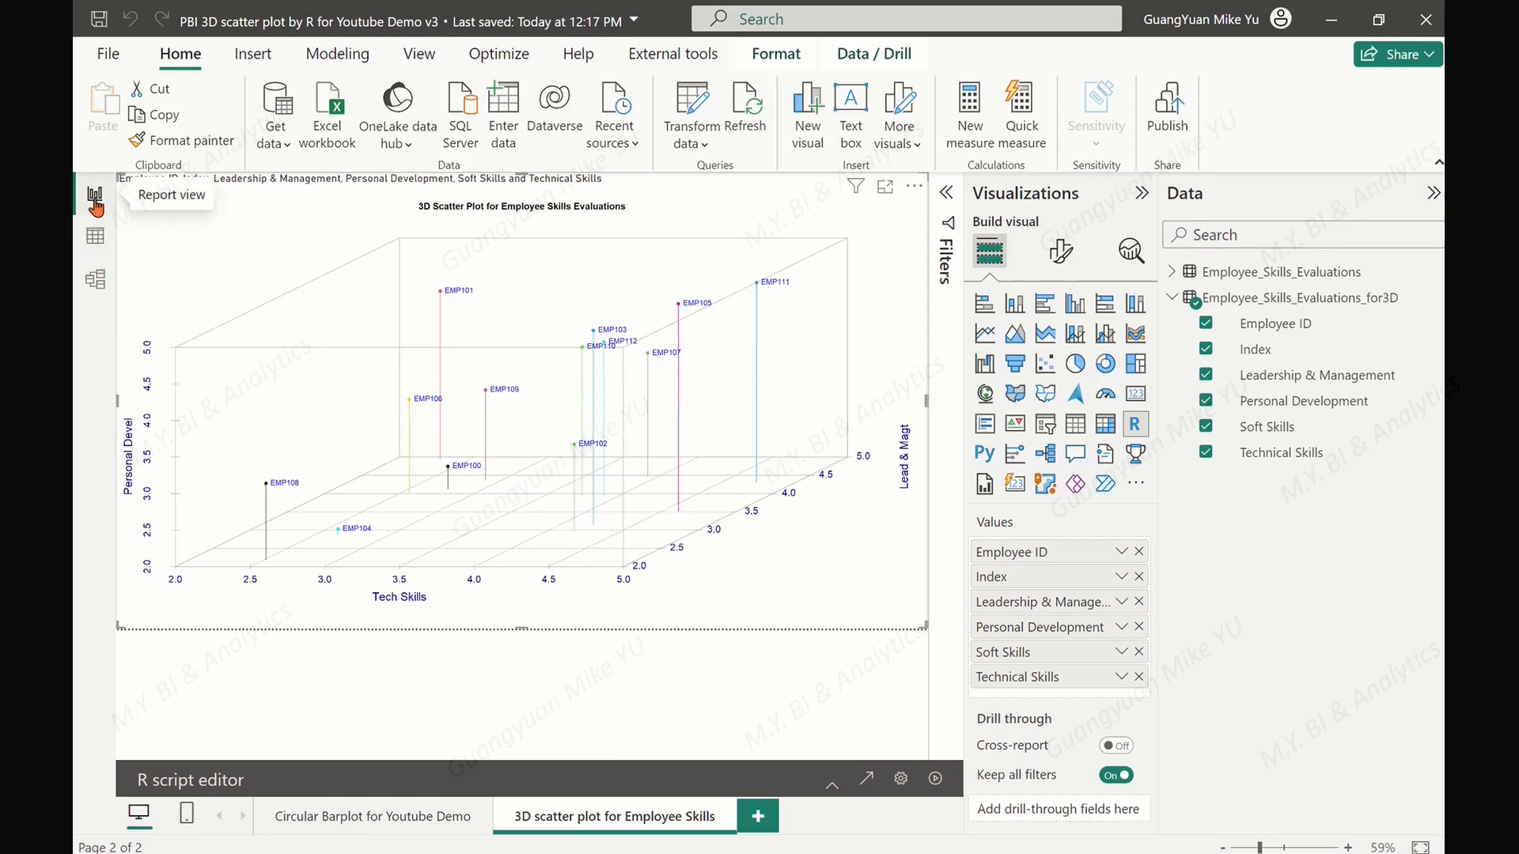
Start a new numeric range parameter and name it Angles.
{"action": "left_click", "coordinate": [341, 57]}
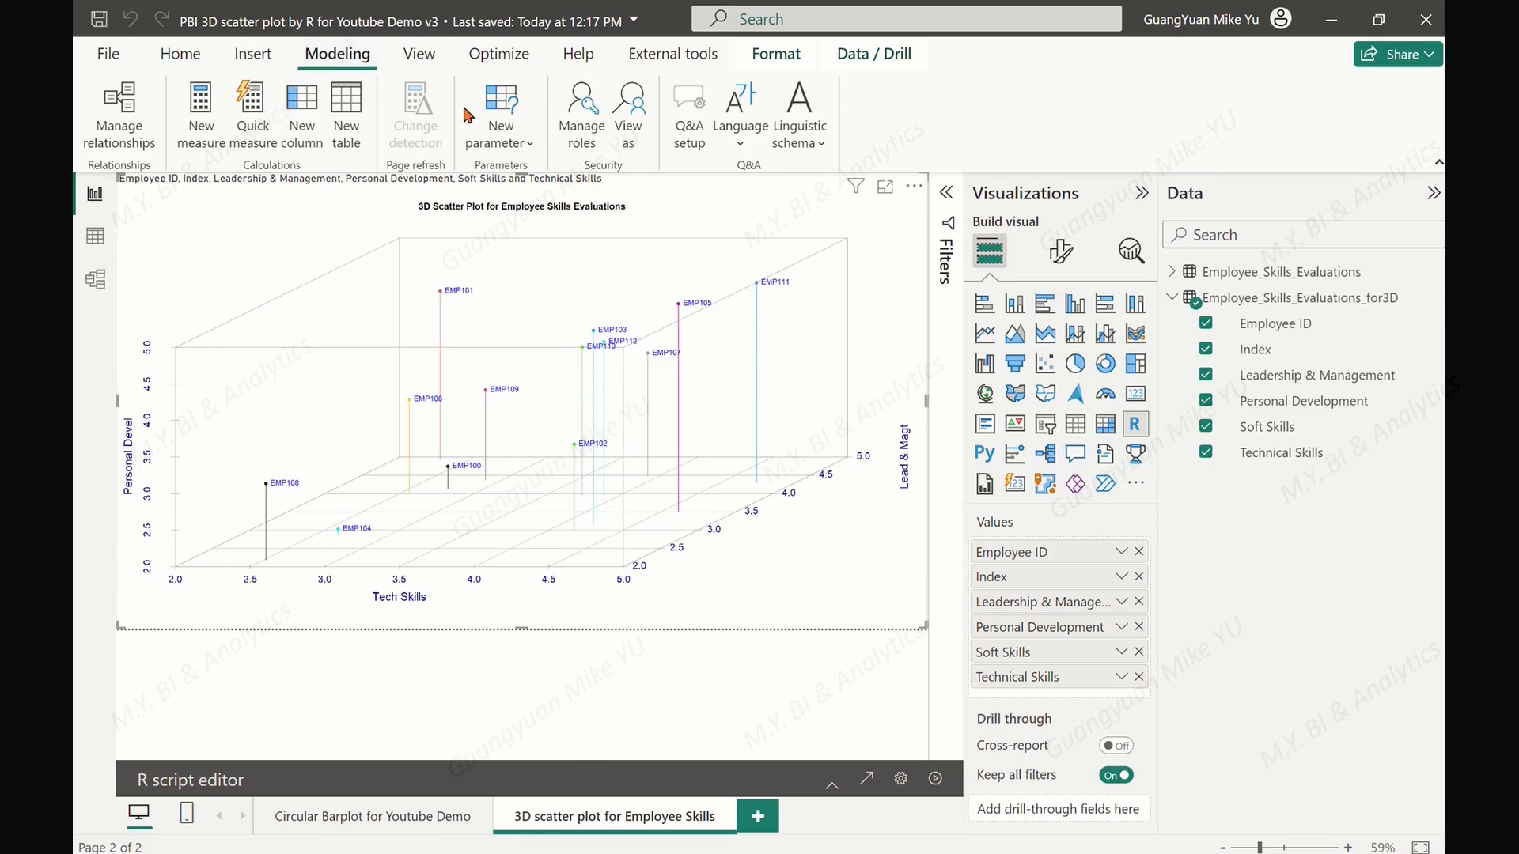
{"action": "left_click", "coordinate": [530, 147]}
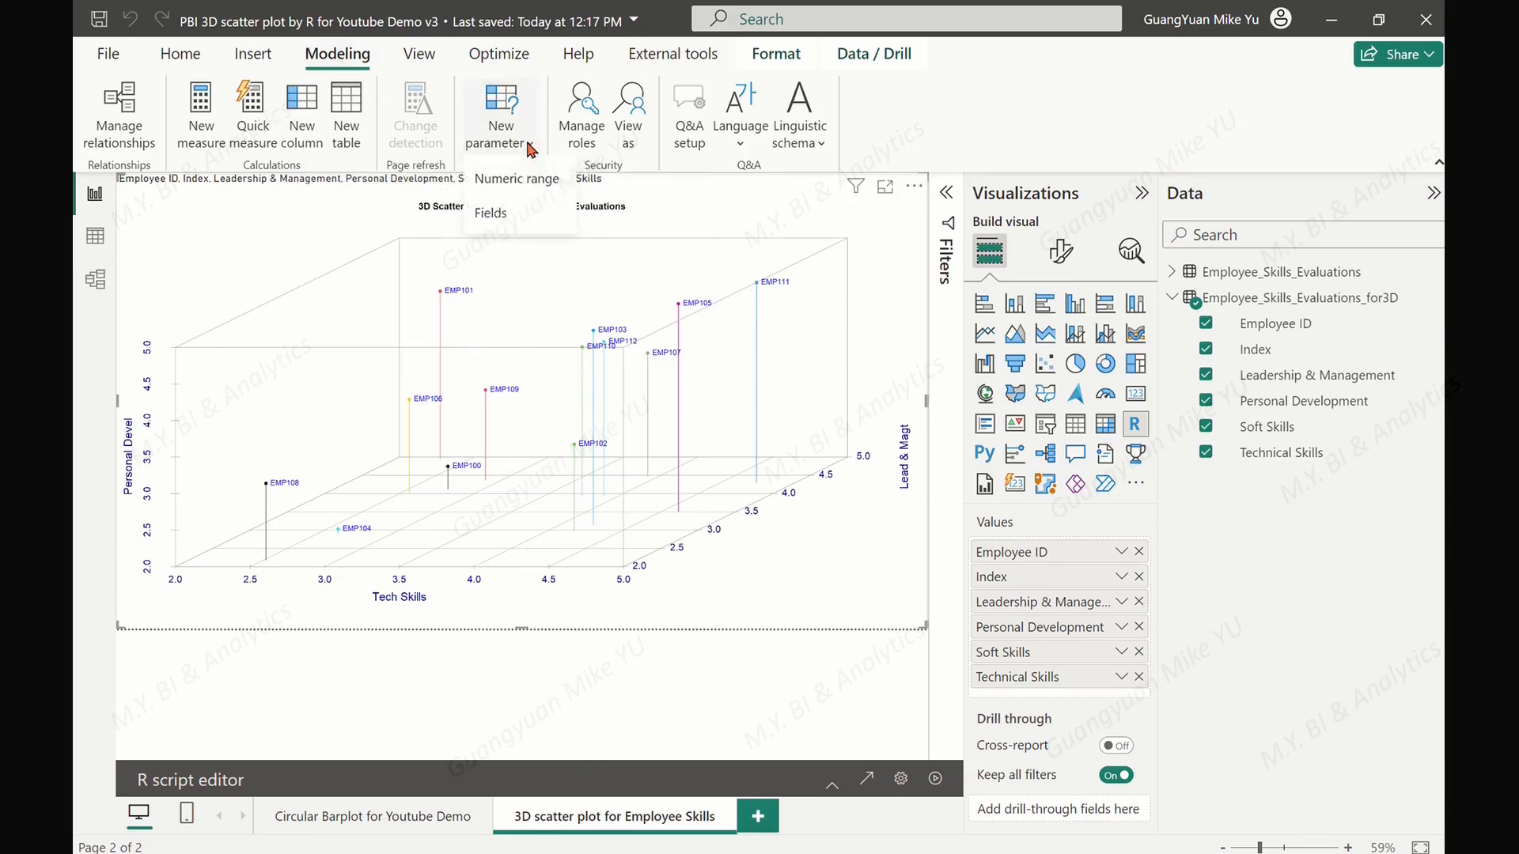
{"action": "left_click", "coordinate": [535, 184]}
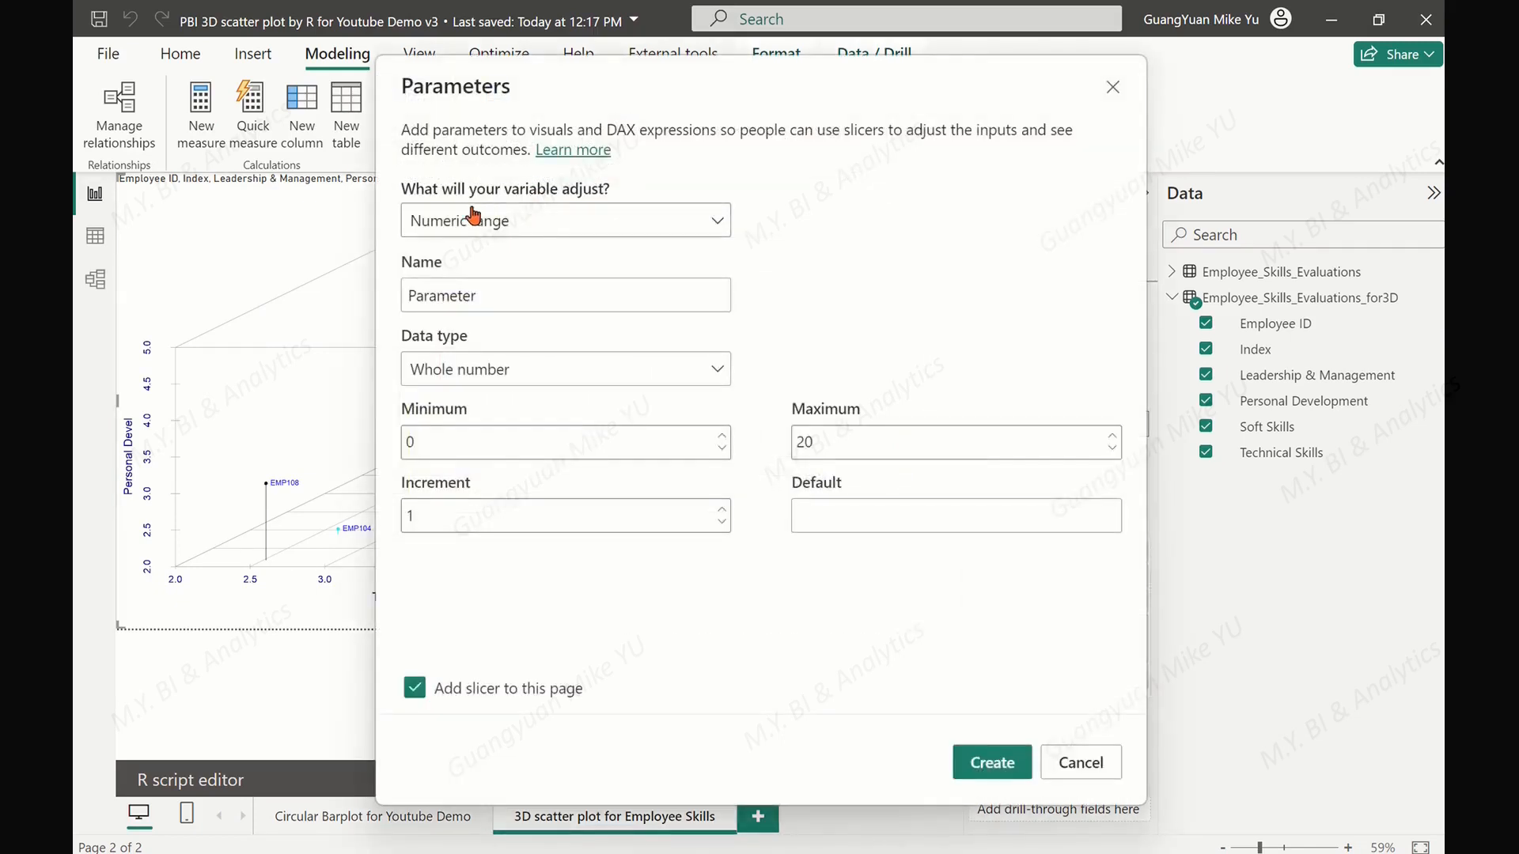
{"action": "left_click_drag", "start_coordinate": [504, 293], "coordinate": [360, 289]}
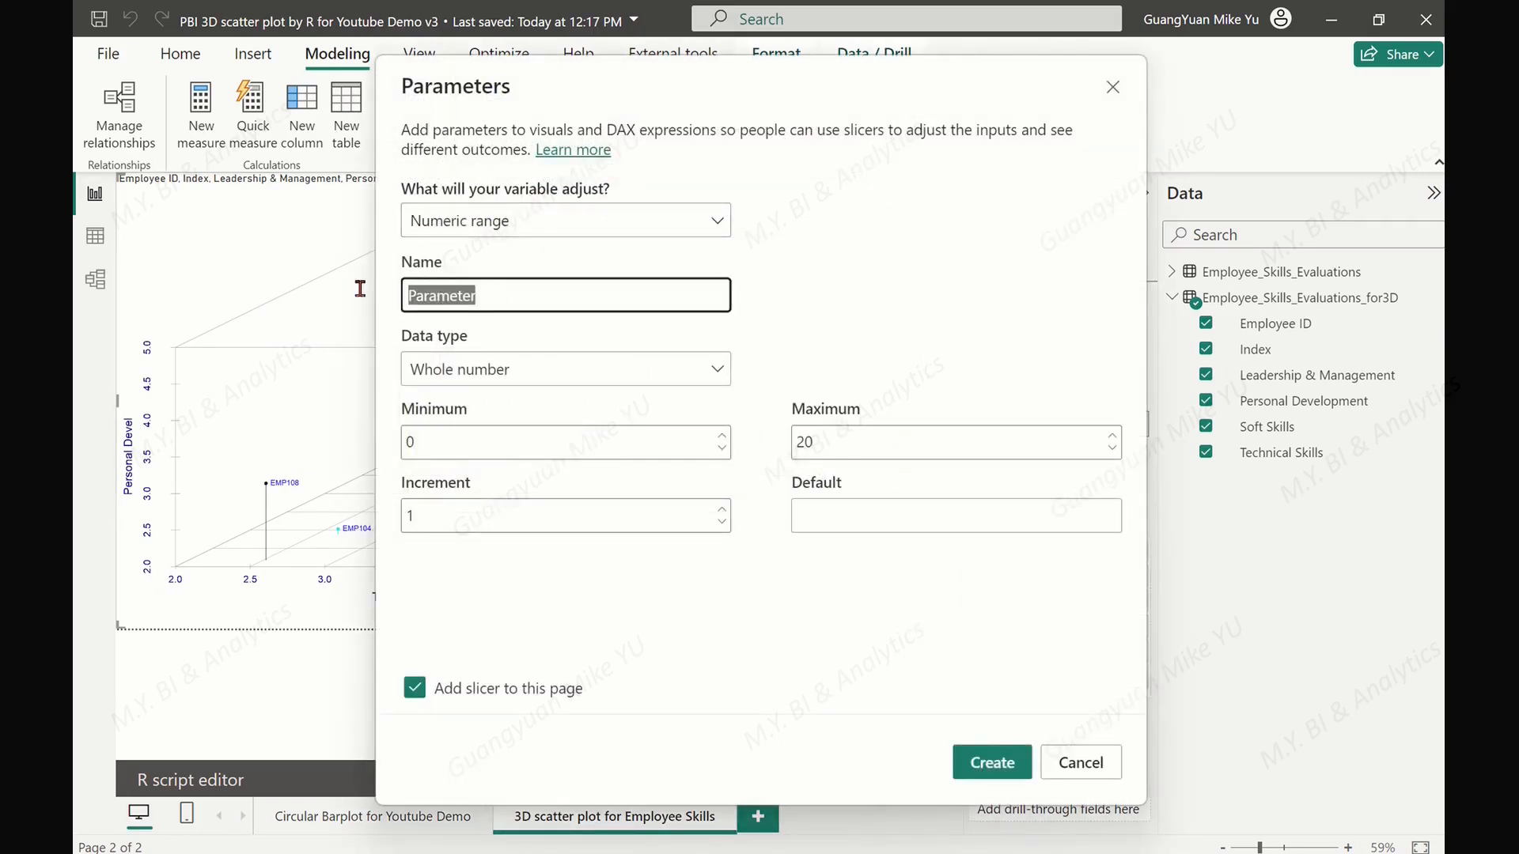
{"action": "type", "text": "Angles"}
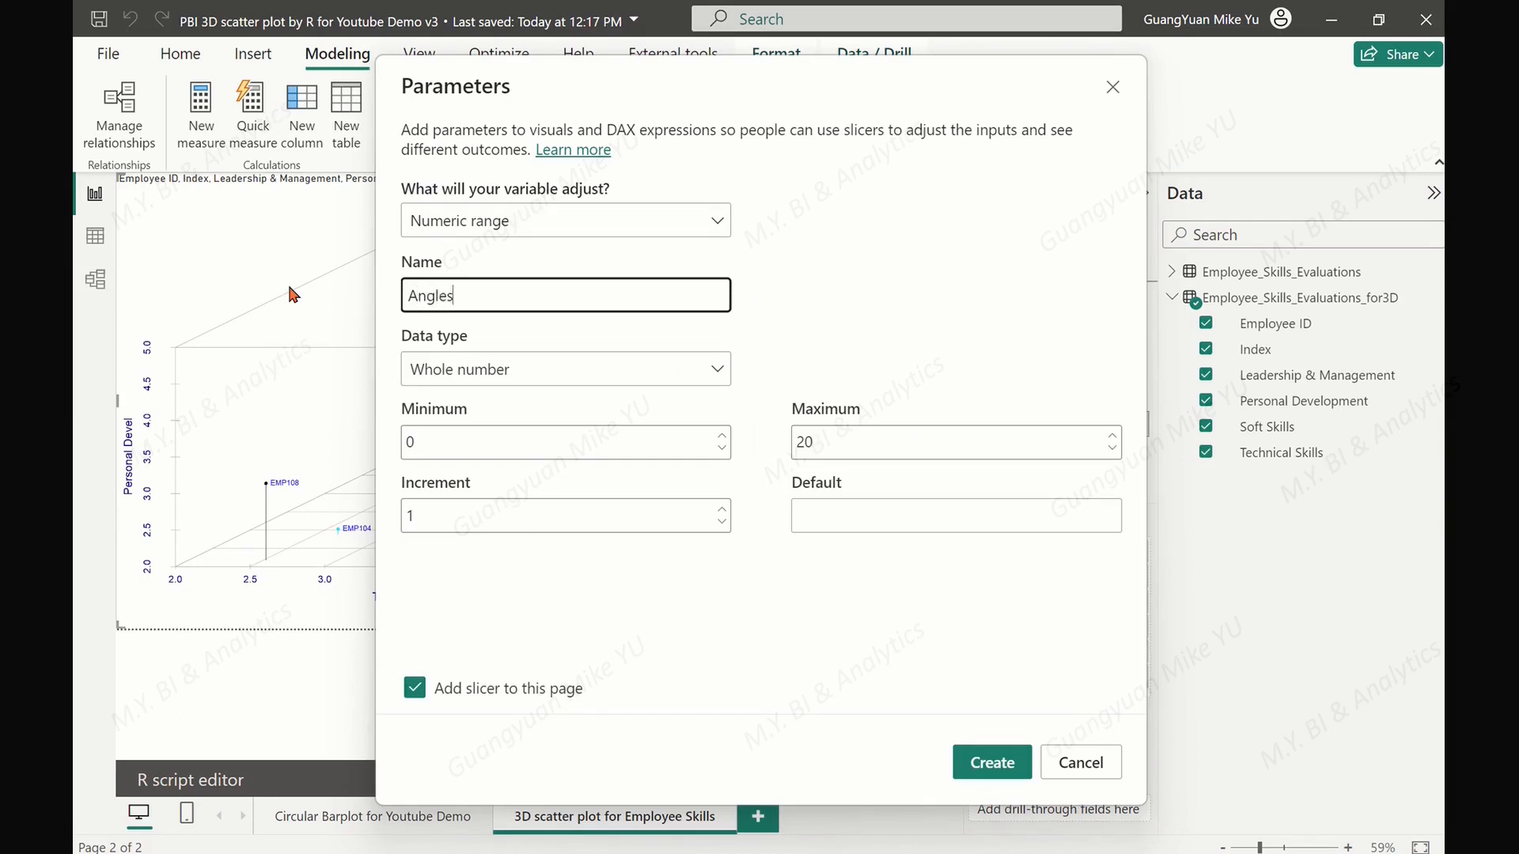
{"action": "left_click", "coordinate": [982, 329]}
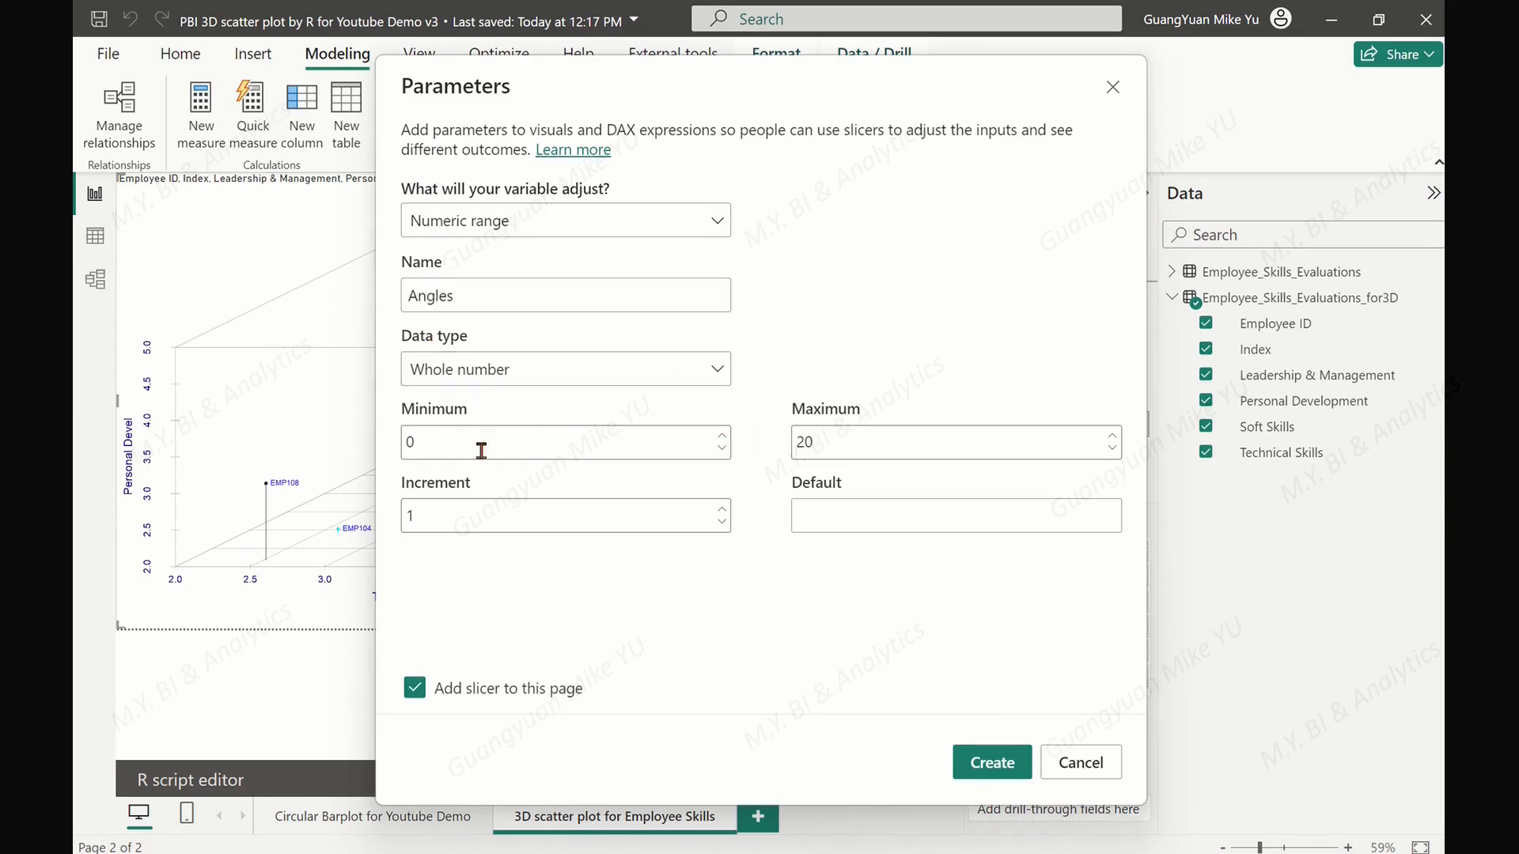
Set the parameter's maximum to 360, create it with a slicer, and move the slicer to the report page's top-left corner.
{"action": "left_click", "coordinate": [796, 443]}
{"action": "double_click", "coordinate": [797, 443]}
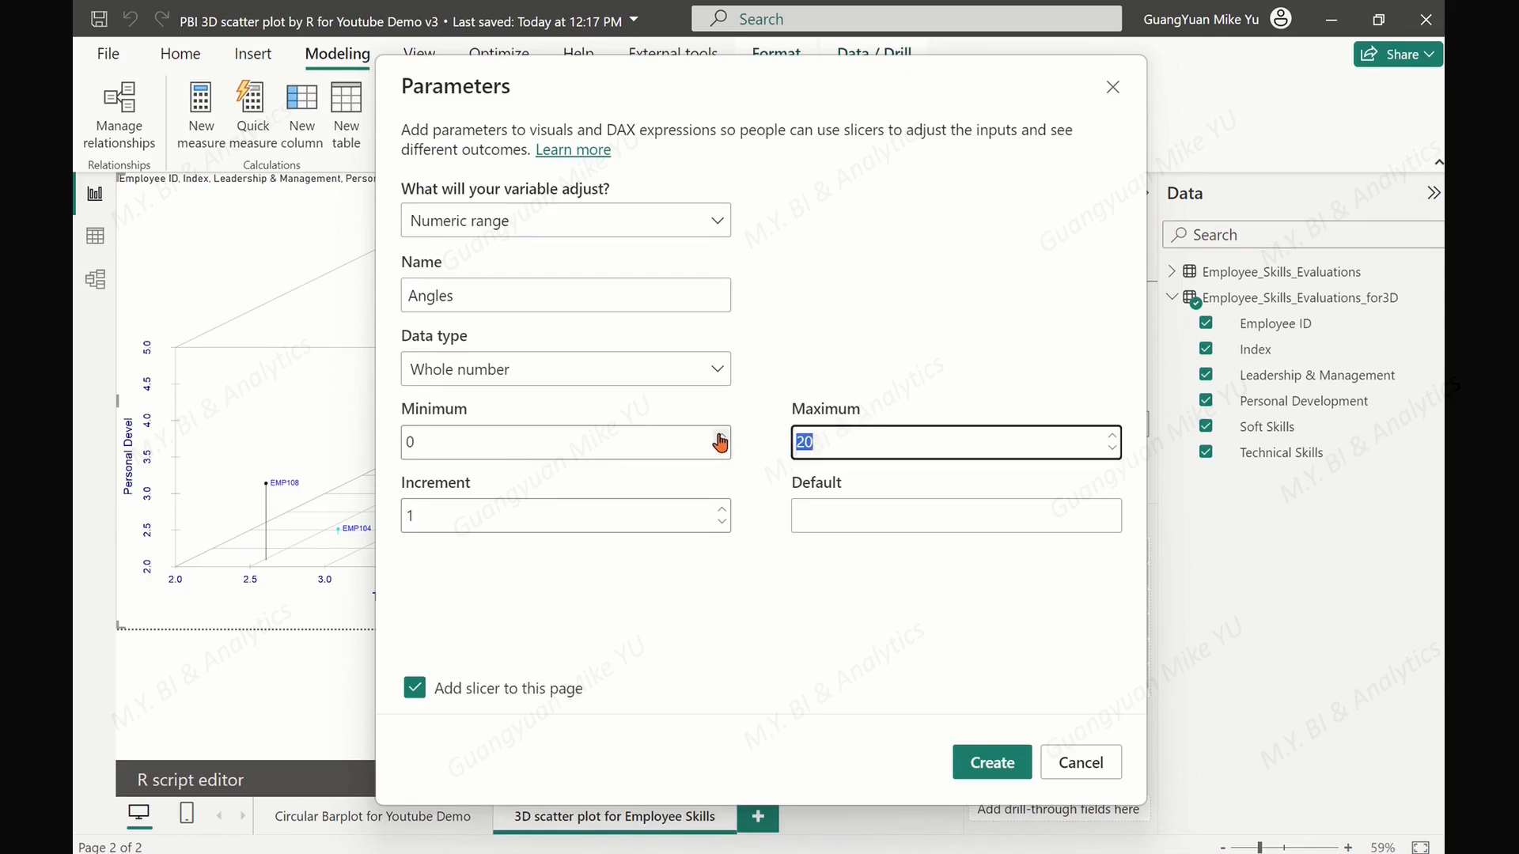
{"action": "type", "text": "360"}
{"action": "left_click", "coordinate": [995, 764]}
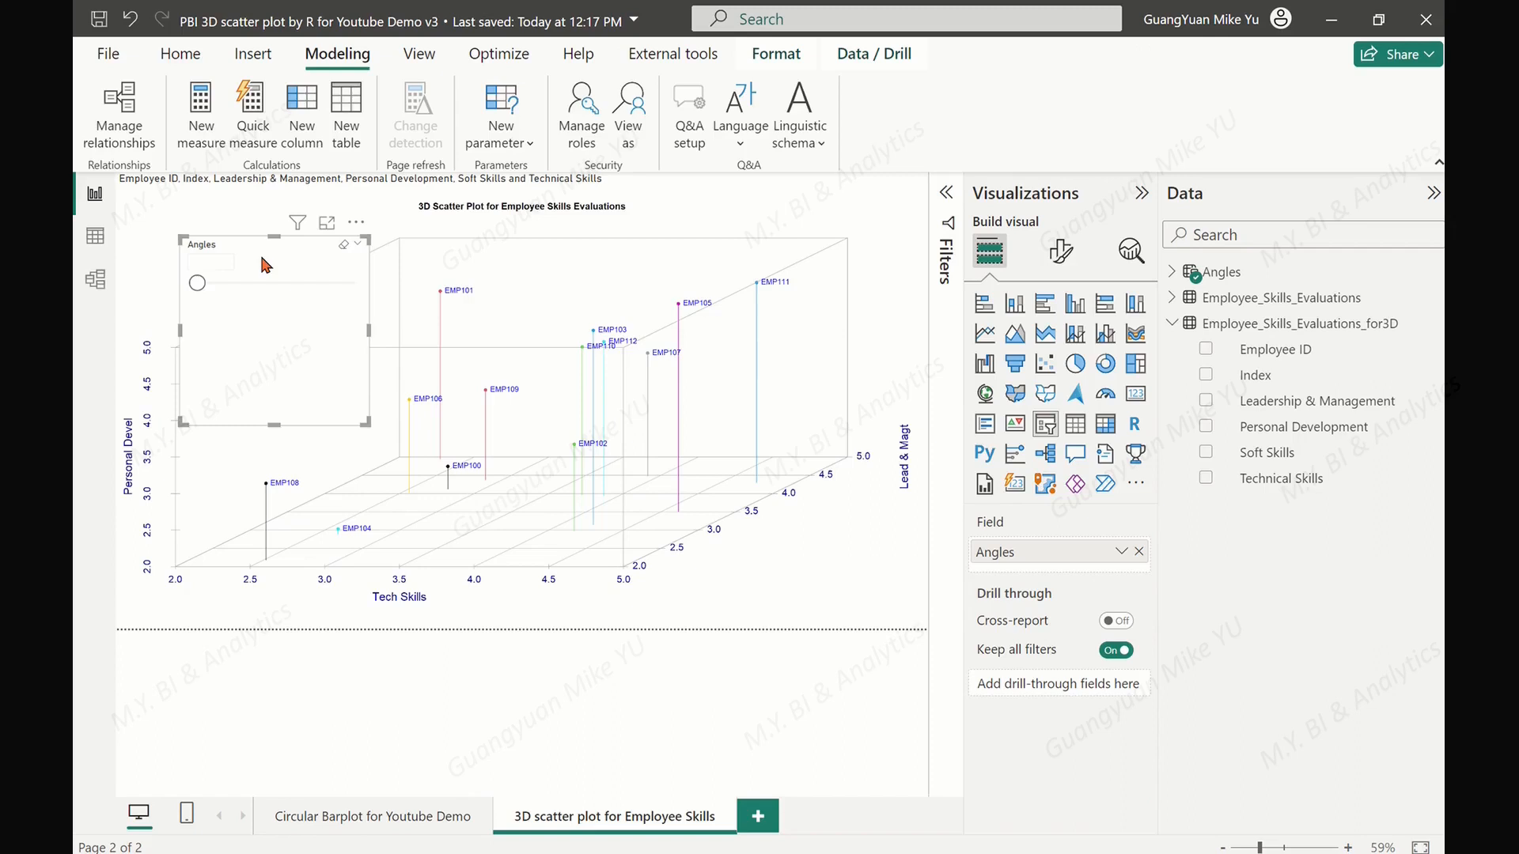
{"action": "left_click_drag", "start_coordinate": [265, 265], "coordinate": [204, 199]}
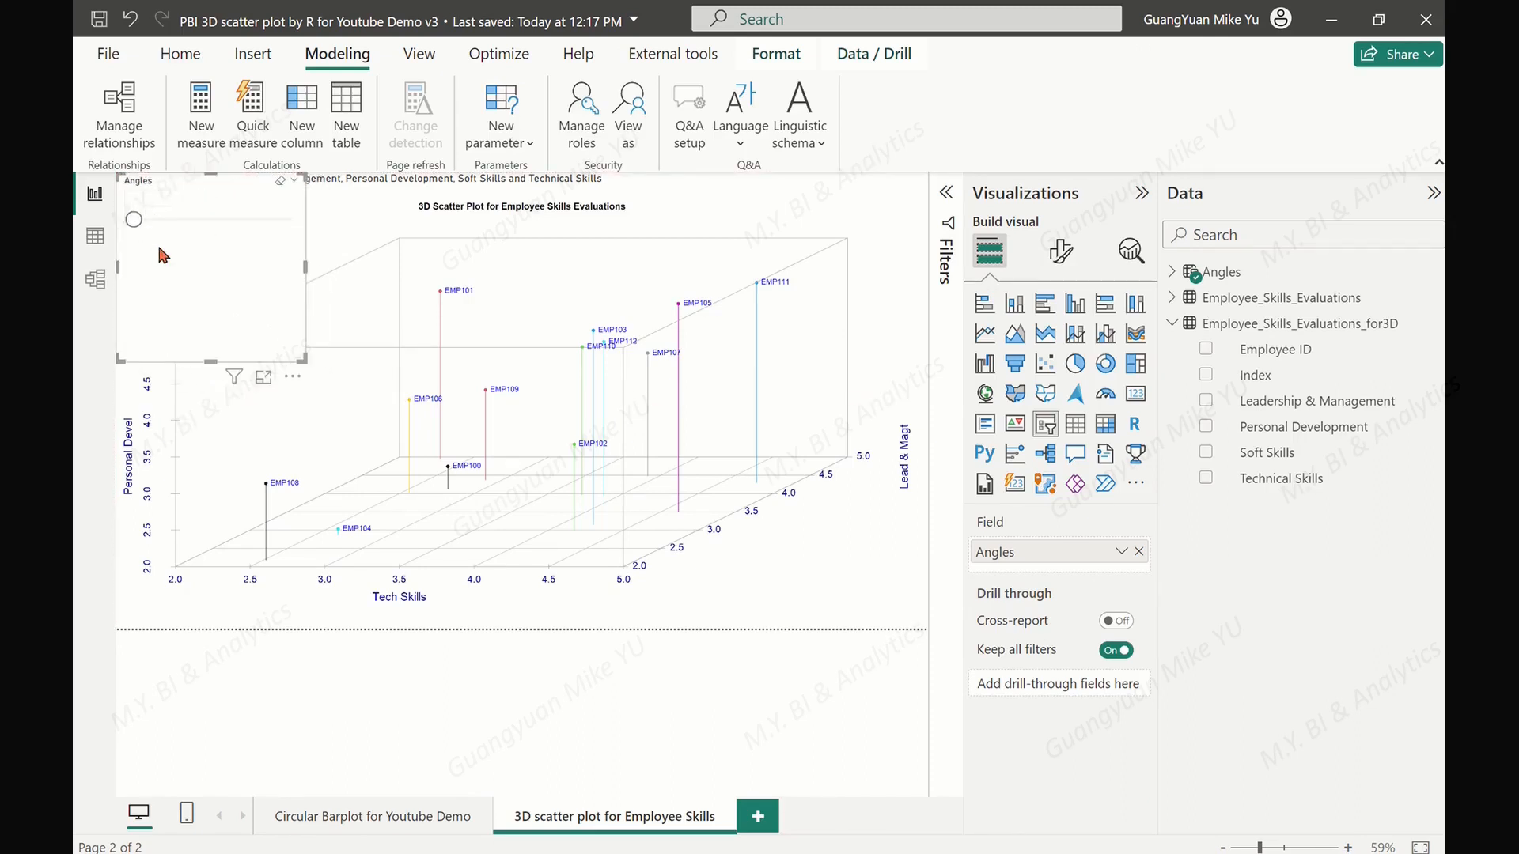
Examine the rows of the Angles table in the table view, and return to the report.
{"action": "left_click", "coordinate": [92, 239]}
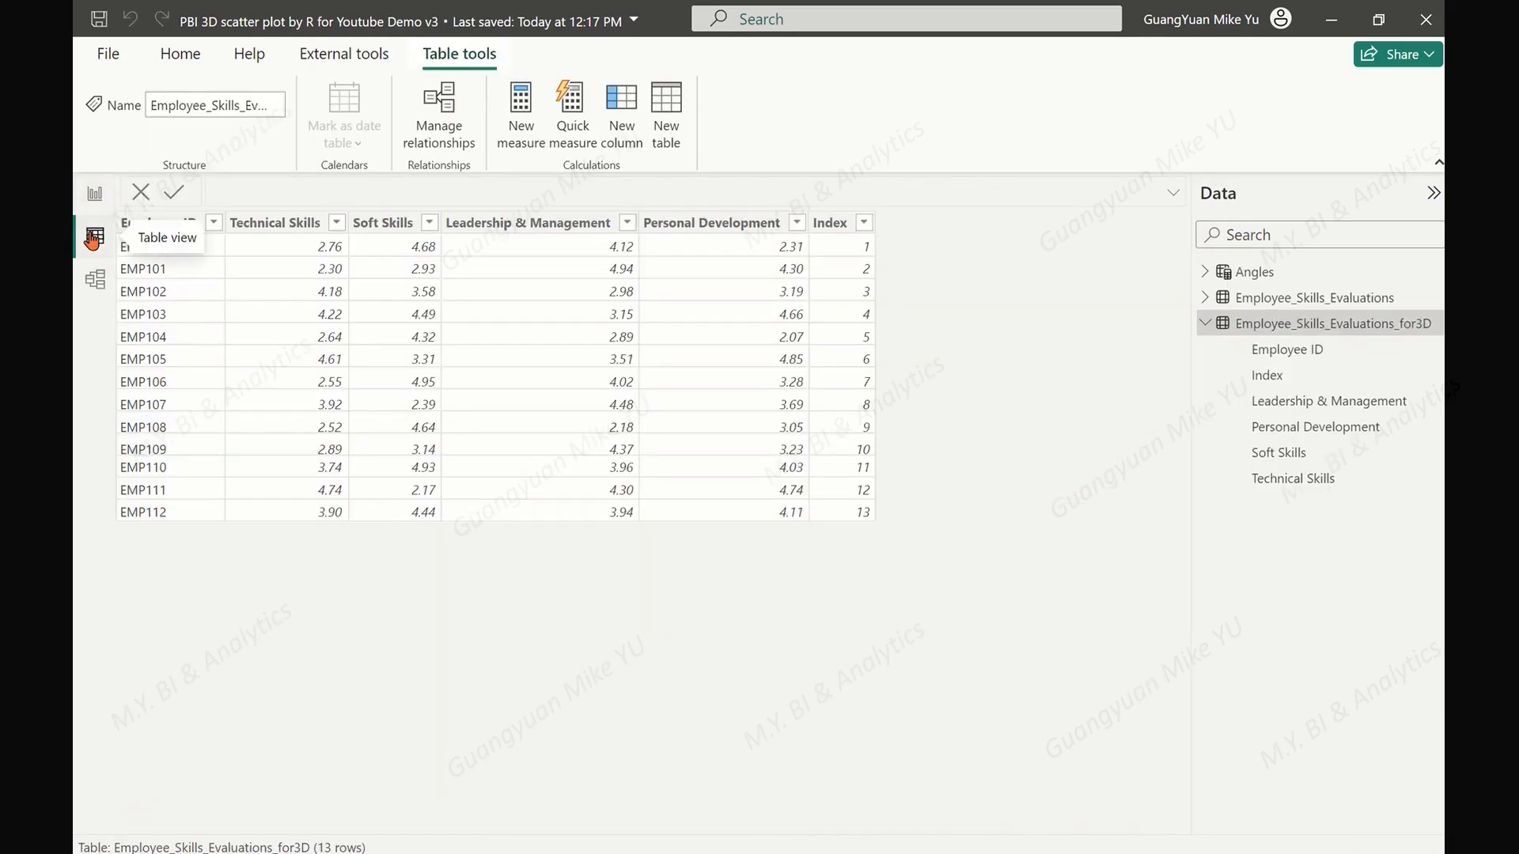
{"action": "left_click", "coordinate": [1247, 277]}
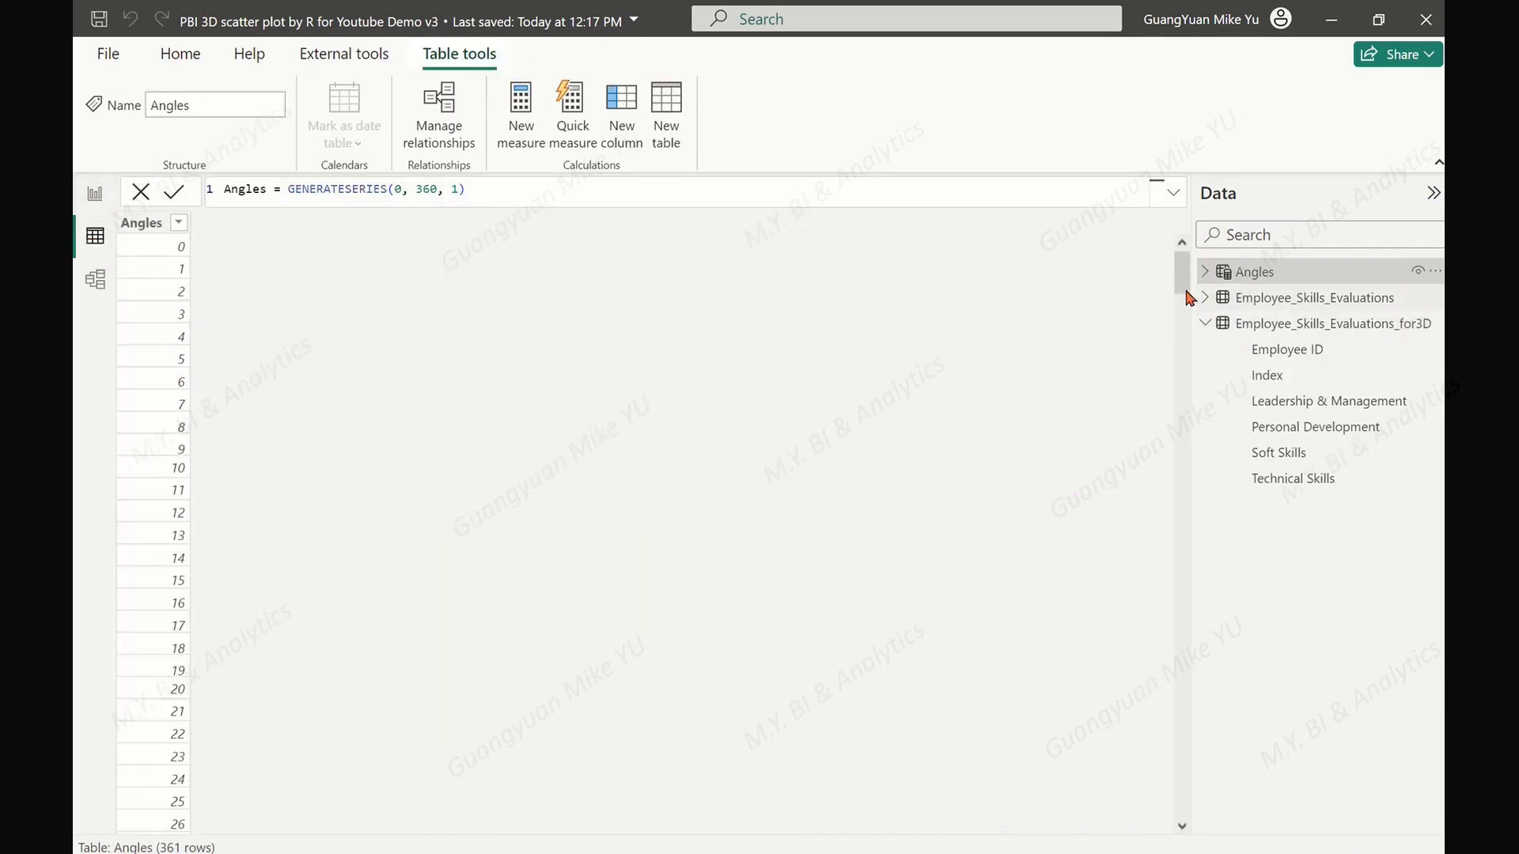
{"action": "left_click_drag", "start_coordinate": [1181, 284], "coordinate": [1179, 249]}
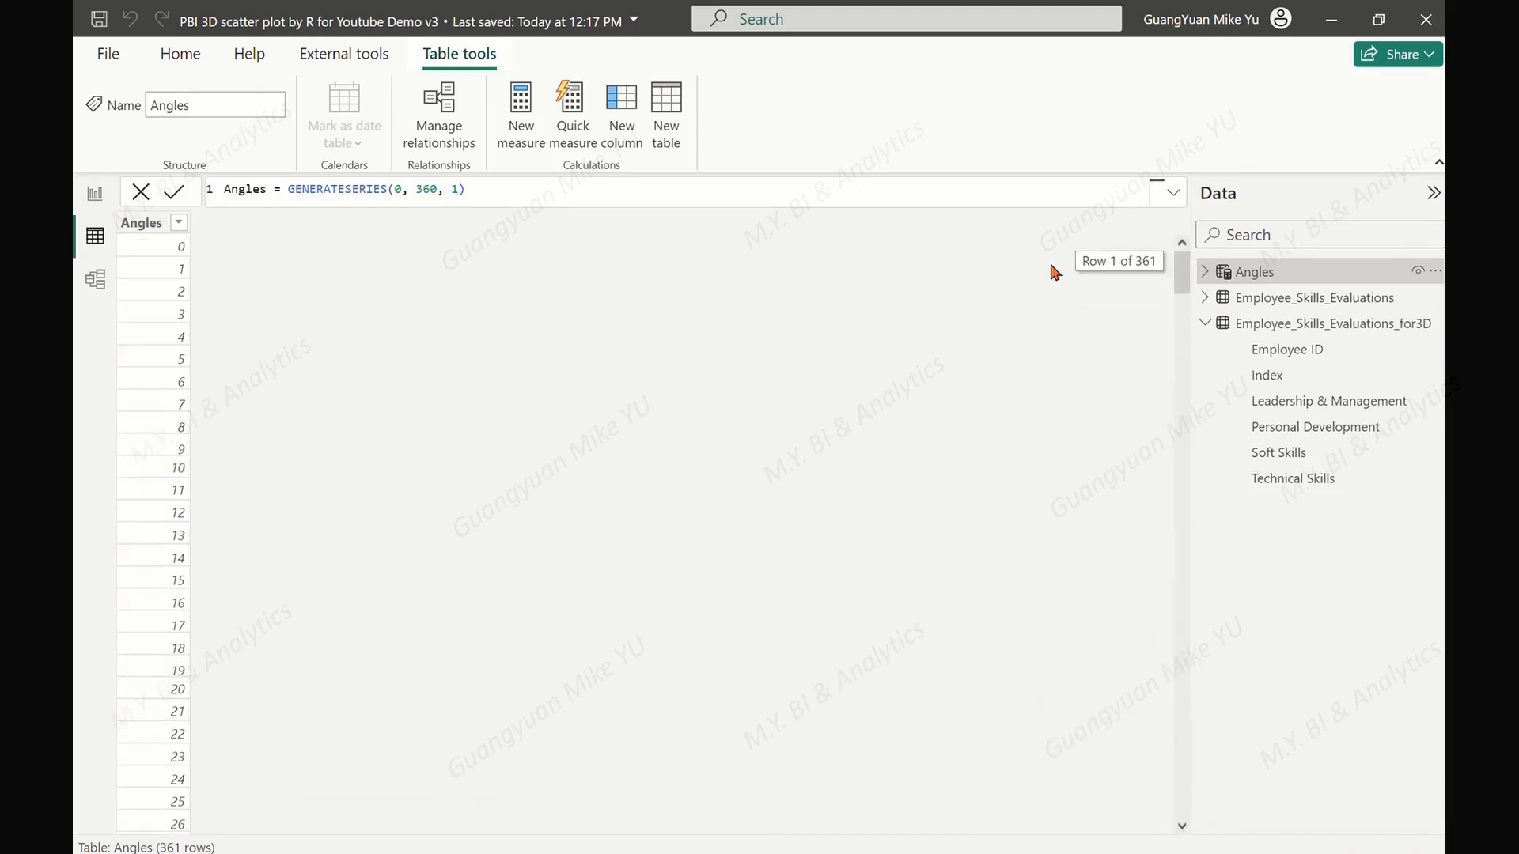
{"action": "left_click", "coordinate": [95, 196]}
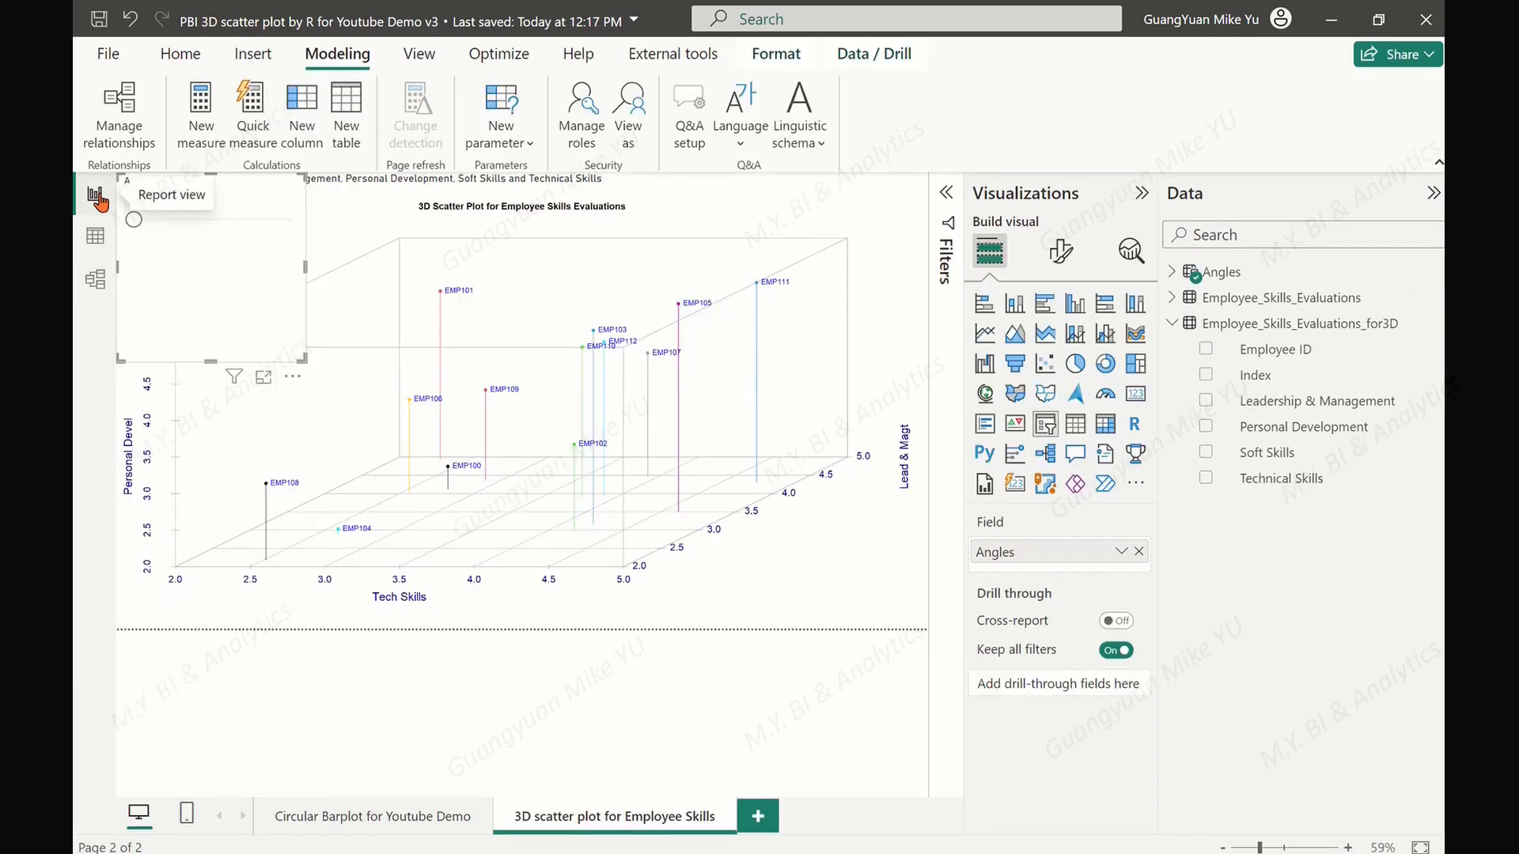
Shorten the 3D scatter plot visual from its upper edge to make room for the slicer, and turn off the visual's title.
{"action": "left_click", "coordinate": [798, 216]}
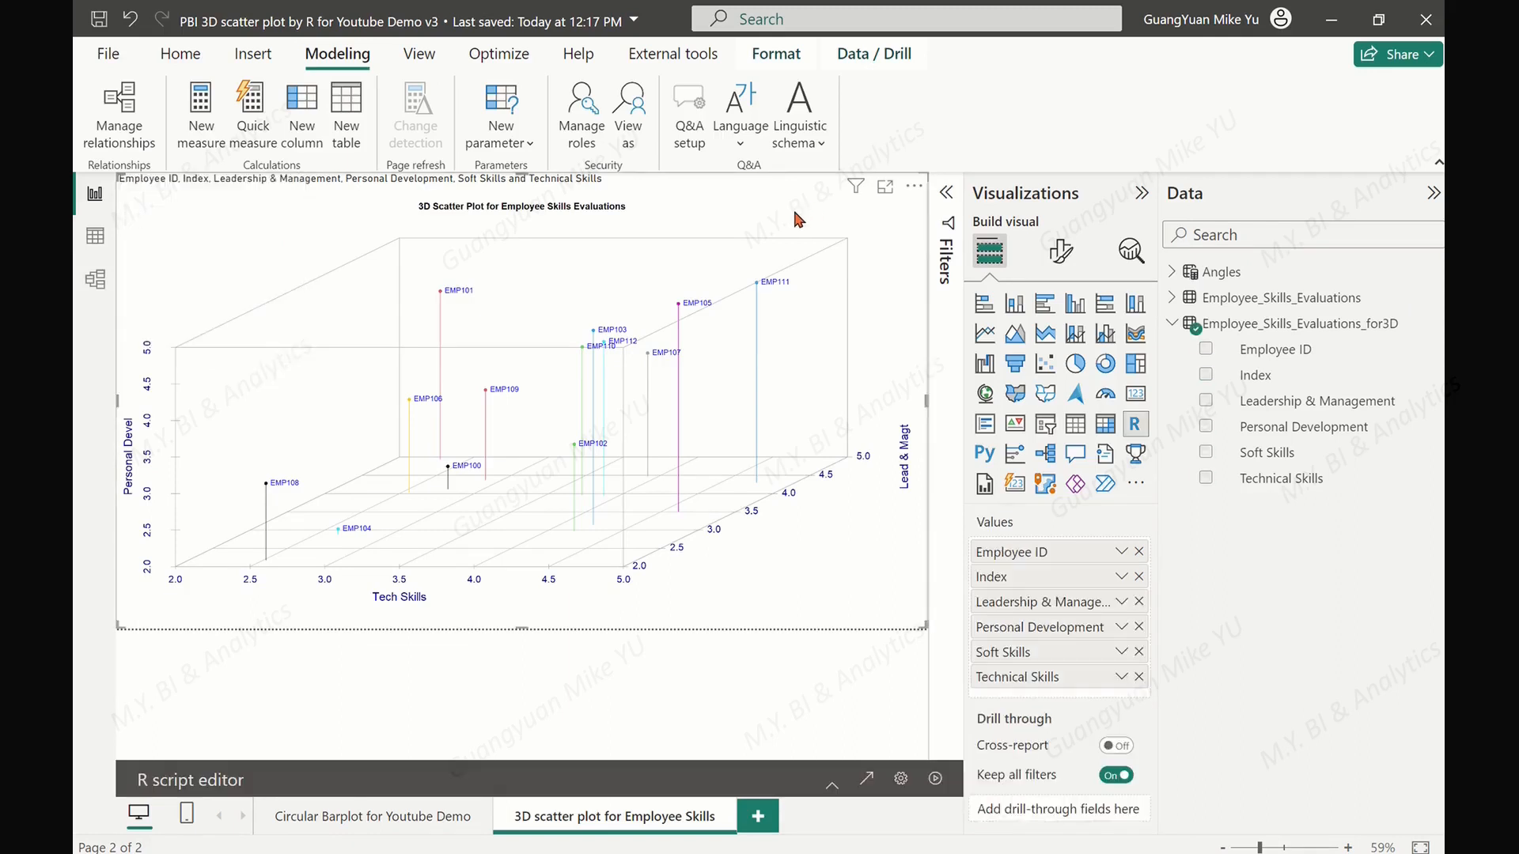
{"action": "left_click_drag", "start_coordinate": [523, 174], "coordinate": [528, 246]}
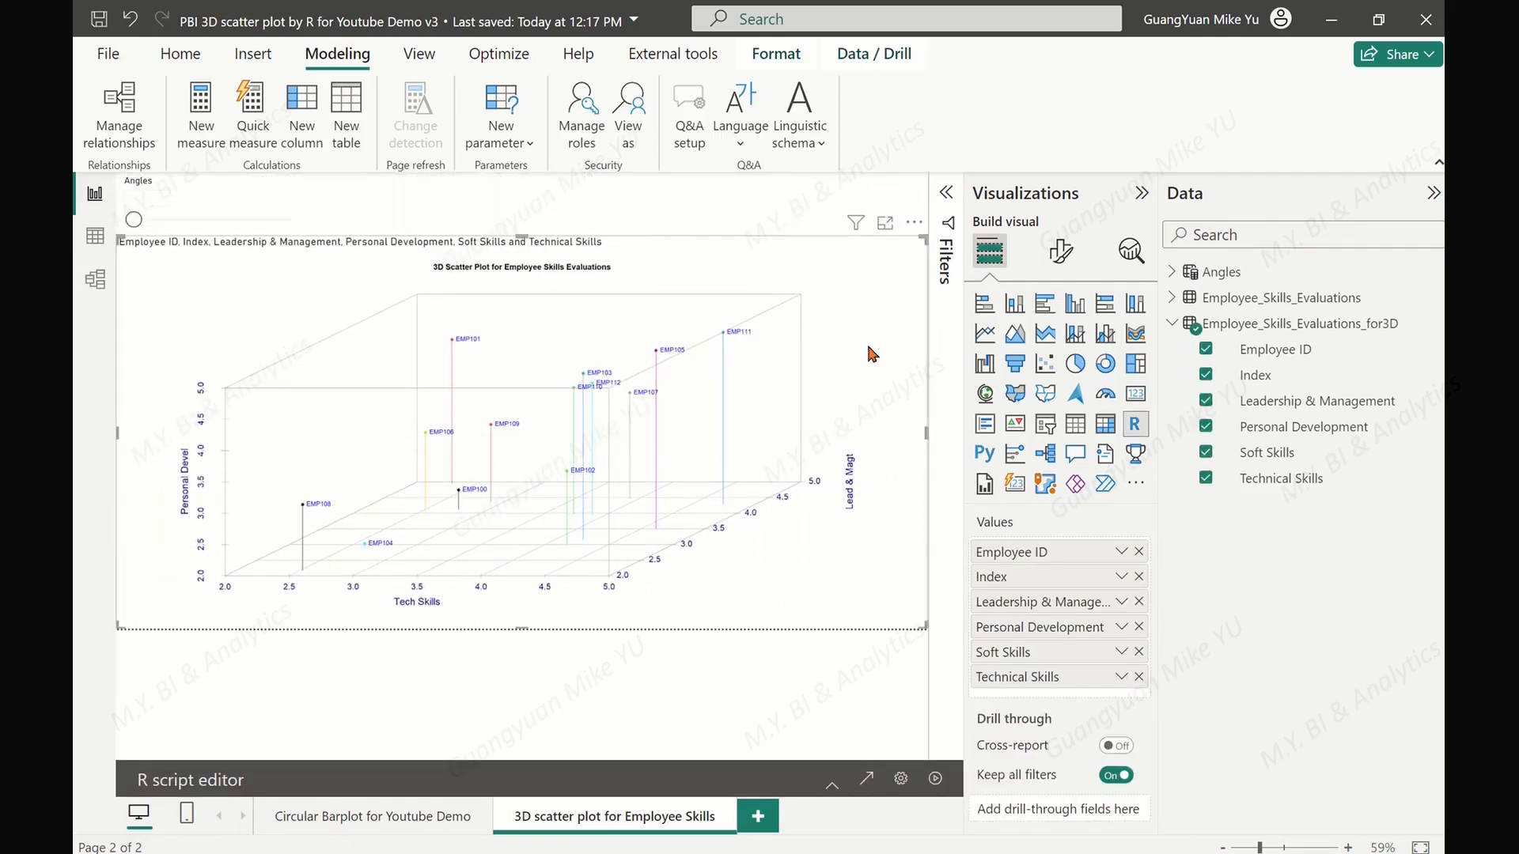
{"action": "left_click", "coordinate": [1060, 251]}
{"action": "left_click", "coordinate": [1135, 444]}
{"action": "left_click", "coordinate": [990, 255]}
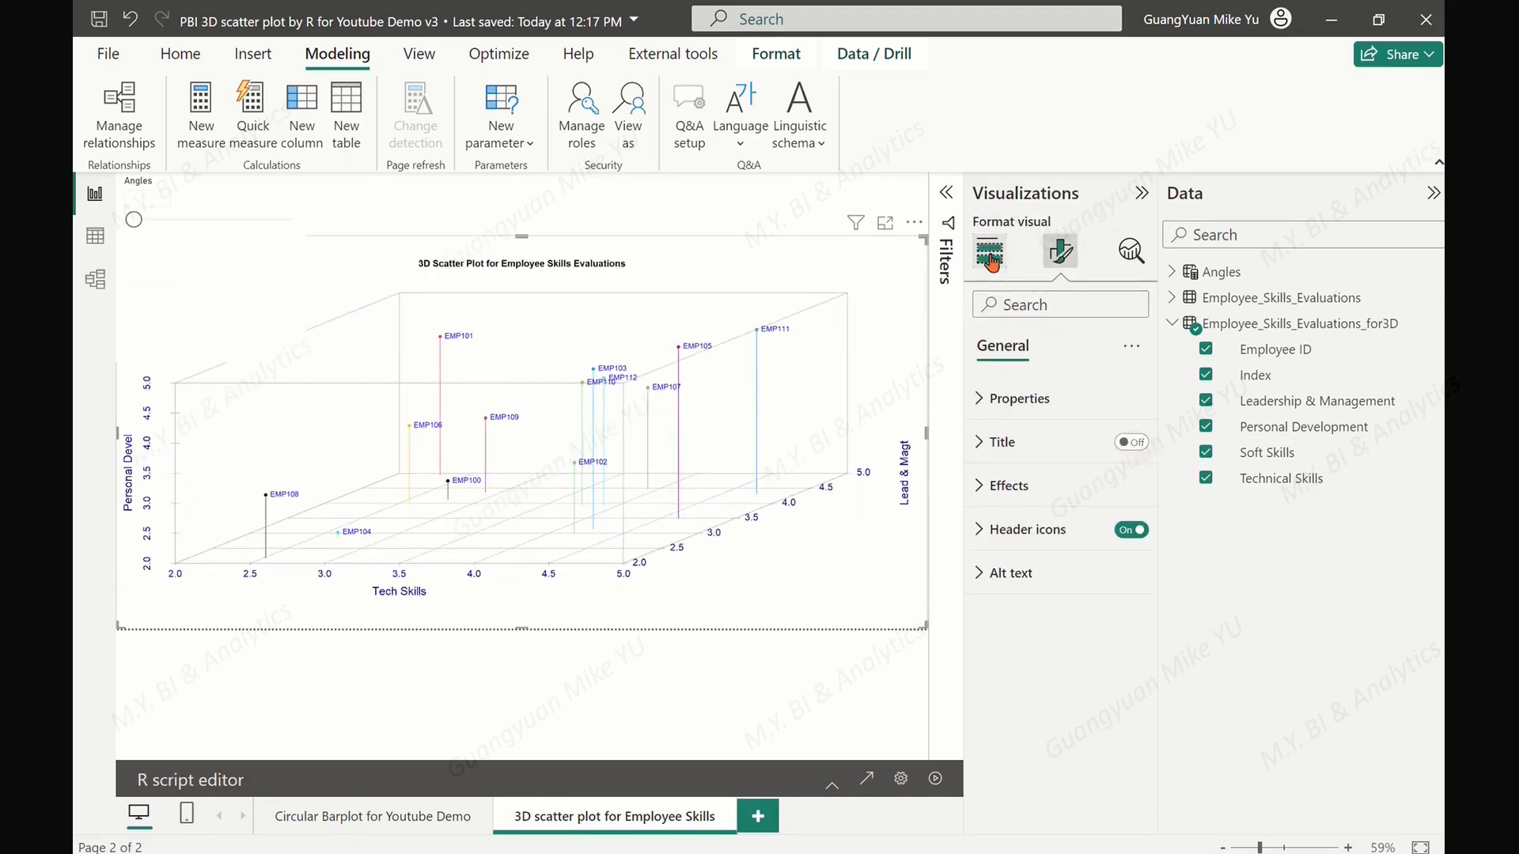
Resize the Angles slicer to a thin strip across the page width above the plot, and set it to 45.
{"action": "left_click", "coordinate": [250, 210]}
{"action": "left_click_drag", "start_coordinate": [216, 358], "coordinate": [217, 234]}
{"action": "left_click_drag", "start_coordinate": [307, 204], "coordinate": [926, 212]}
{"action": "left_click_drag", "start_coordinate": [133, 216], "coordinate": [231, 221]}
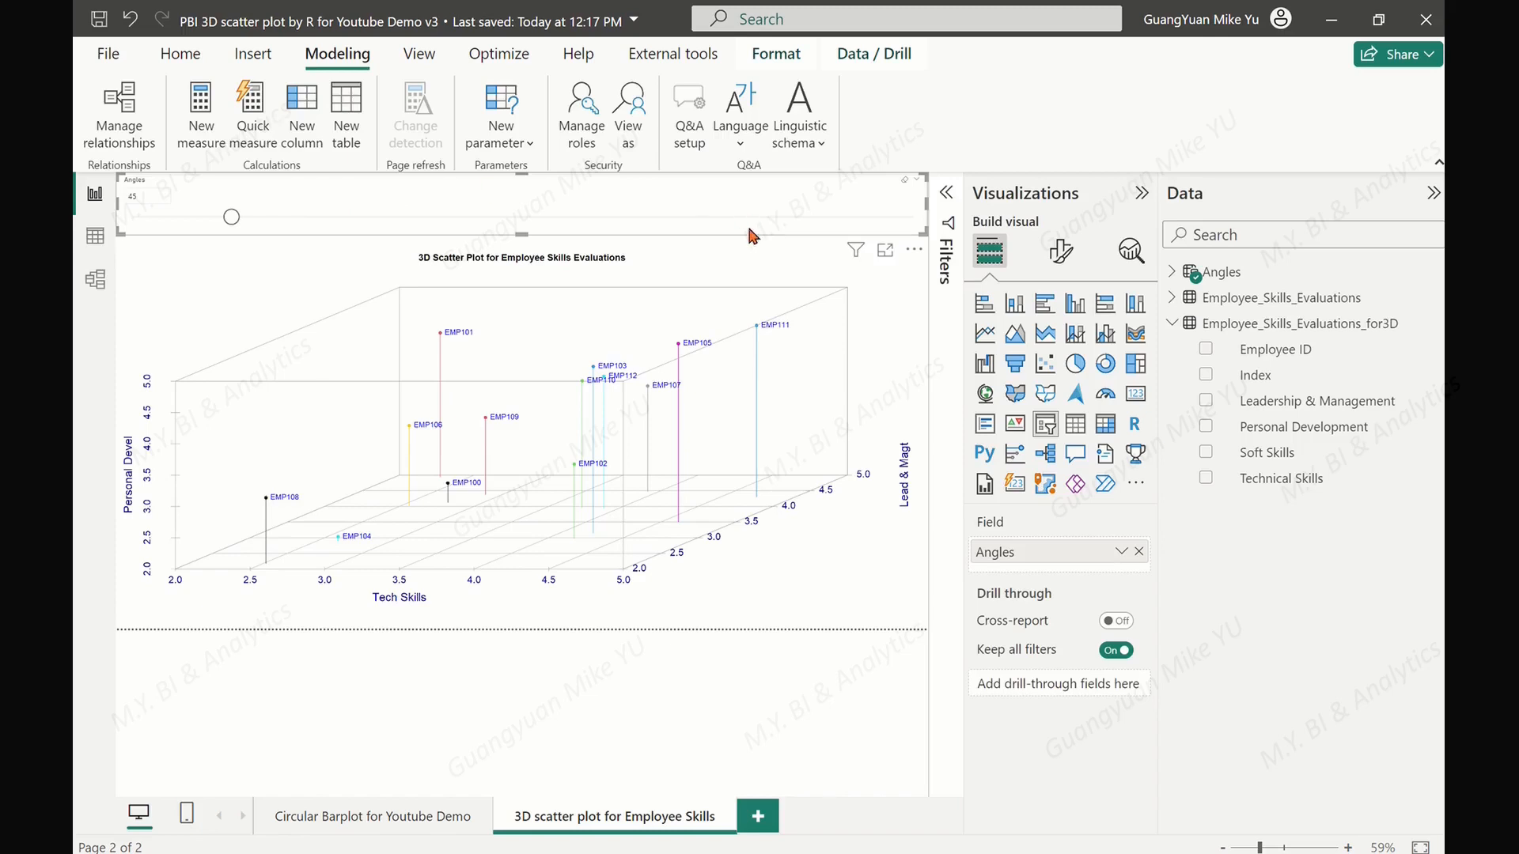
Add the Angles Value measure to the values of the 3D scatter plot visual.
{"action": "left_click", "coordinate": [797, 260]}
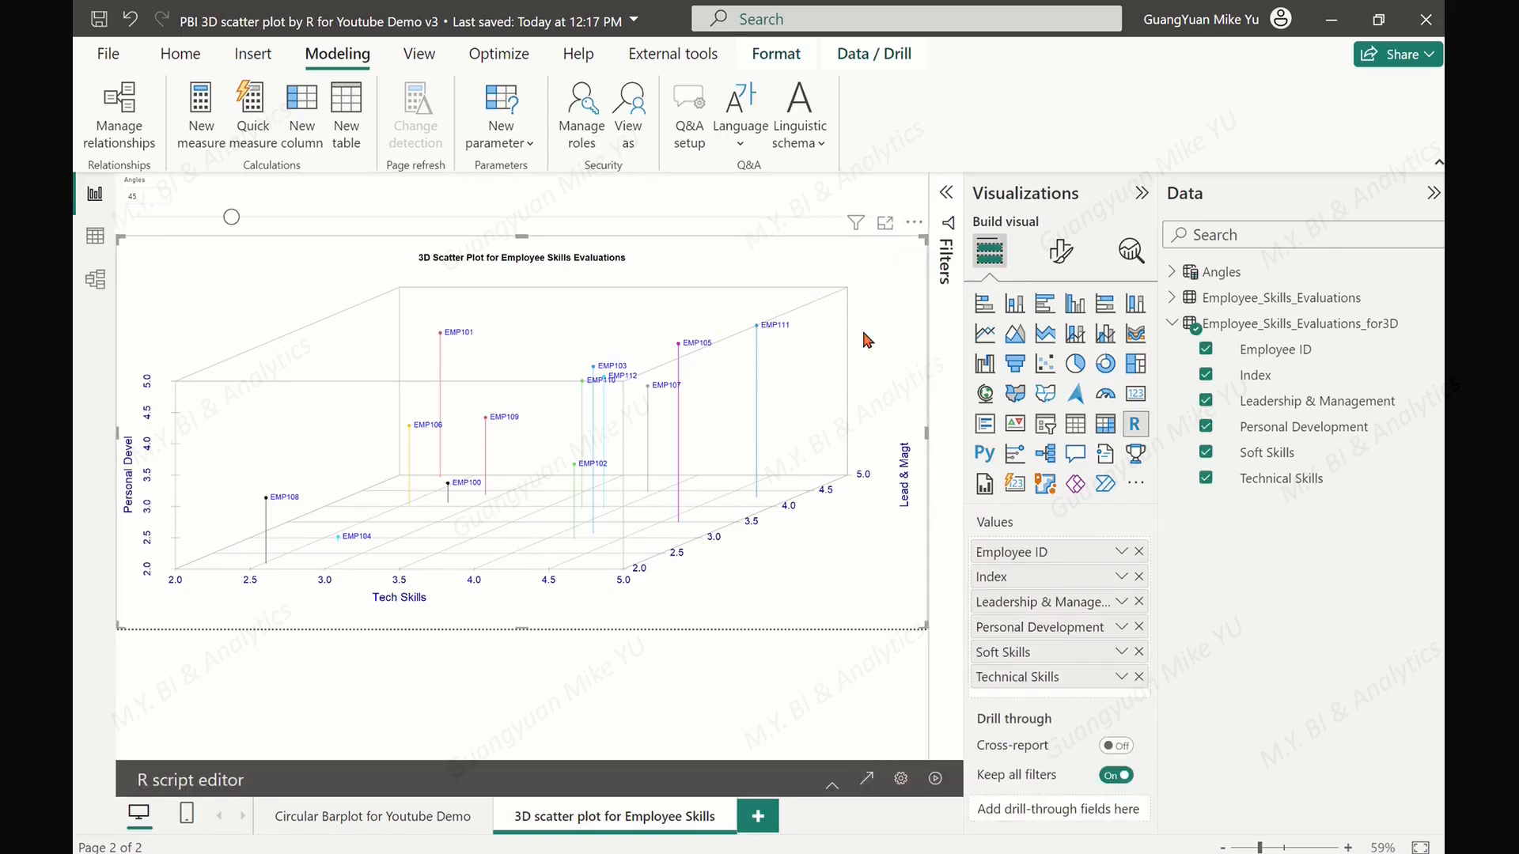
{"action": "left_click", "coordinate": [1185, 276]}
{"action": "left_click_drag", "start_coordinate": [1272, 330], "coordinate": [1048, 698]}
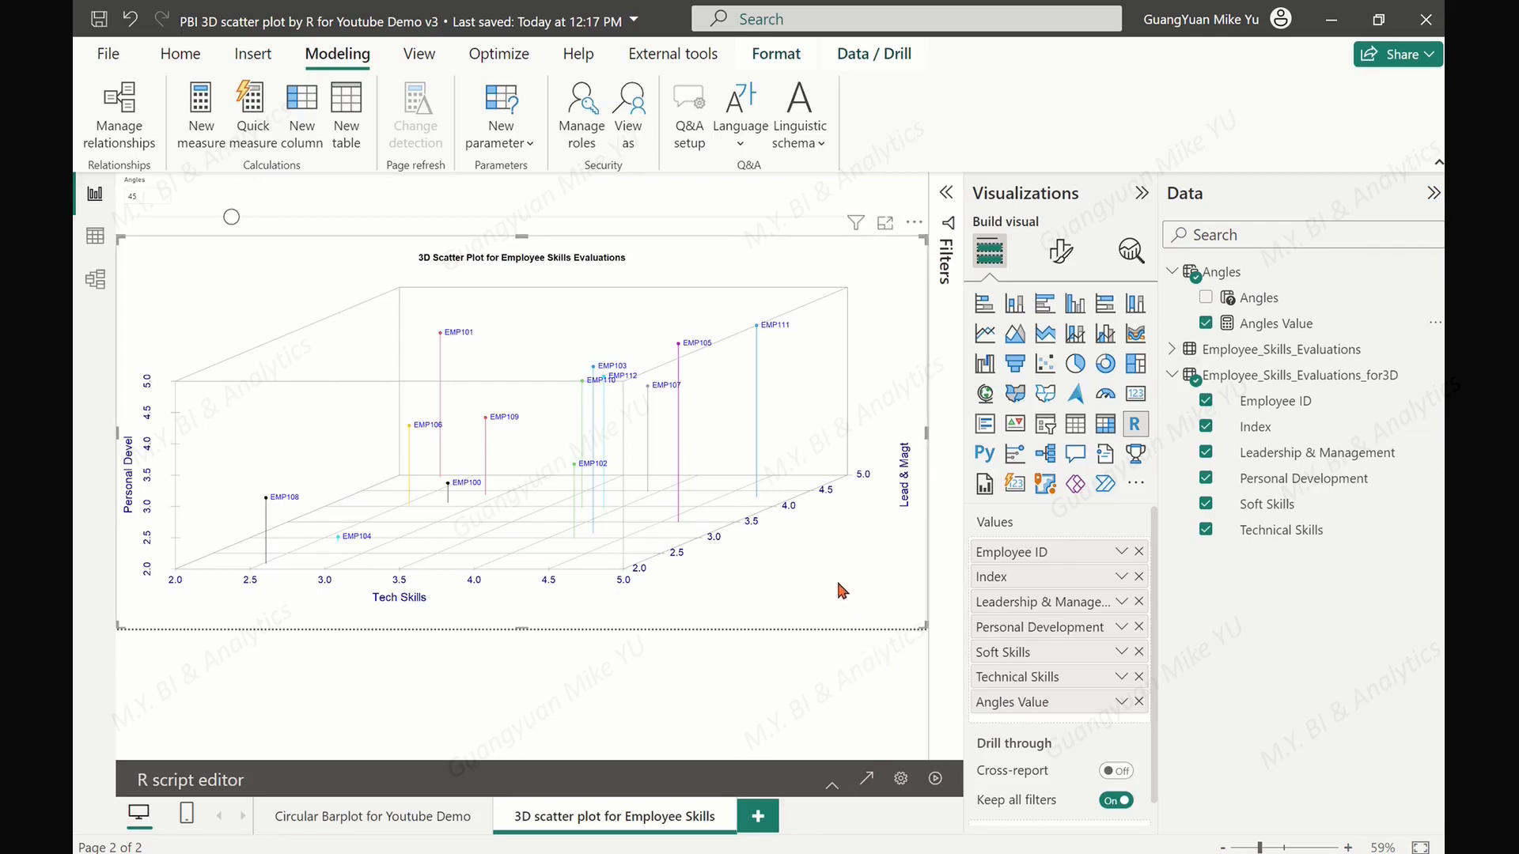
Replace the angle value in the R script with dataset$Angles[1], run the script, and collapse the R script editor.
{"action": "left_click", "coordinate": [831, 785]}
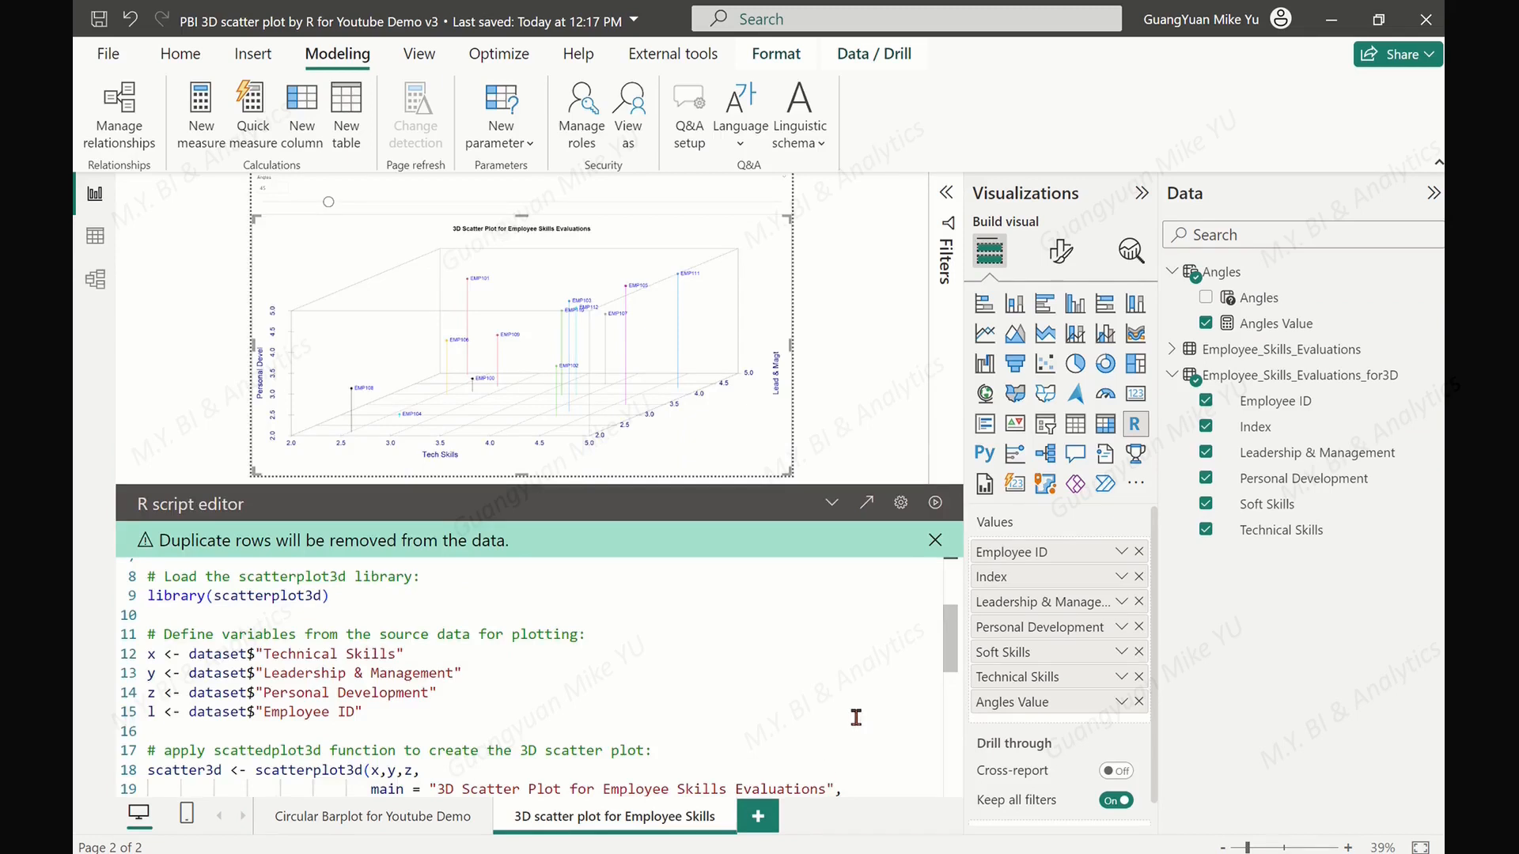
{"action": "left_click_drag", "start_coordinate": [957, 637], "coordinate": [956, 702]}
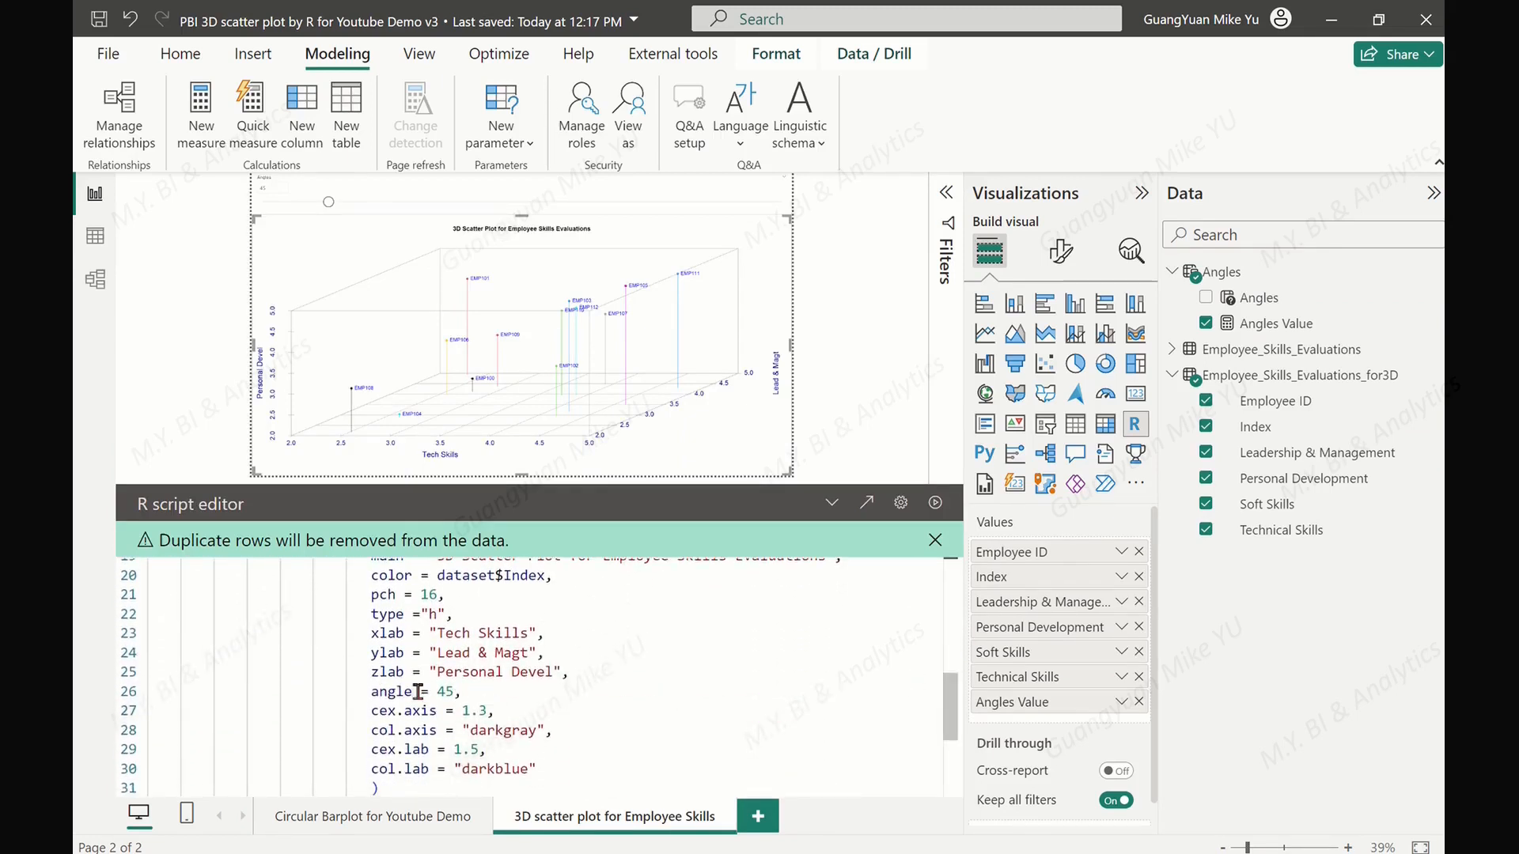
{"action": "left_click", "coordinate": [456, 692]}
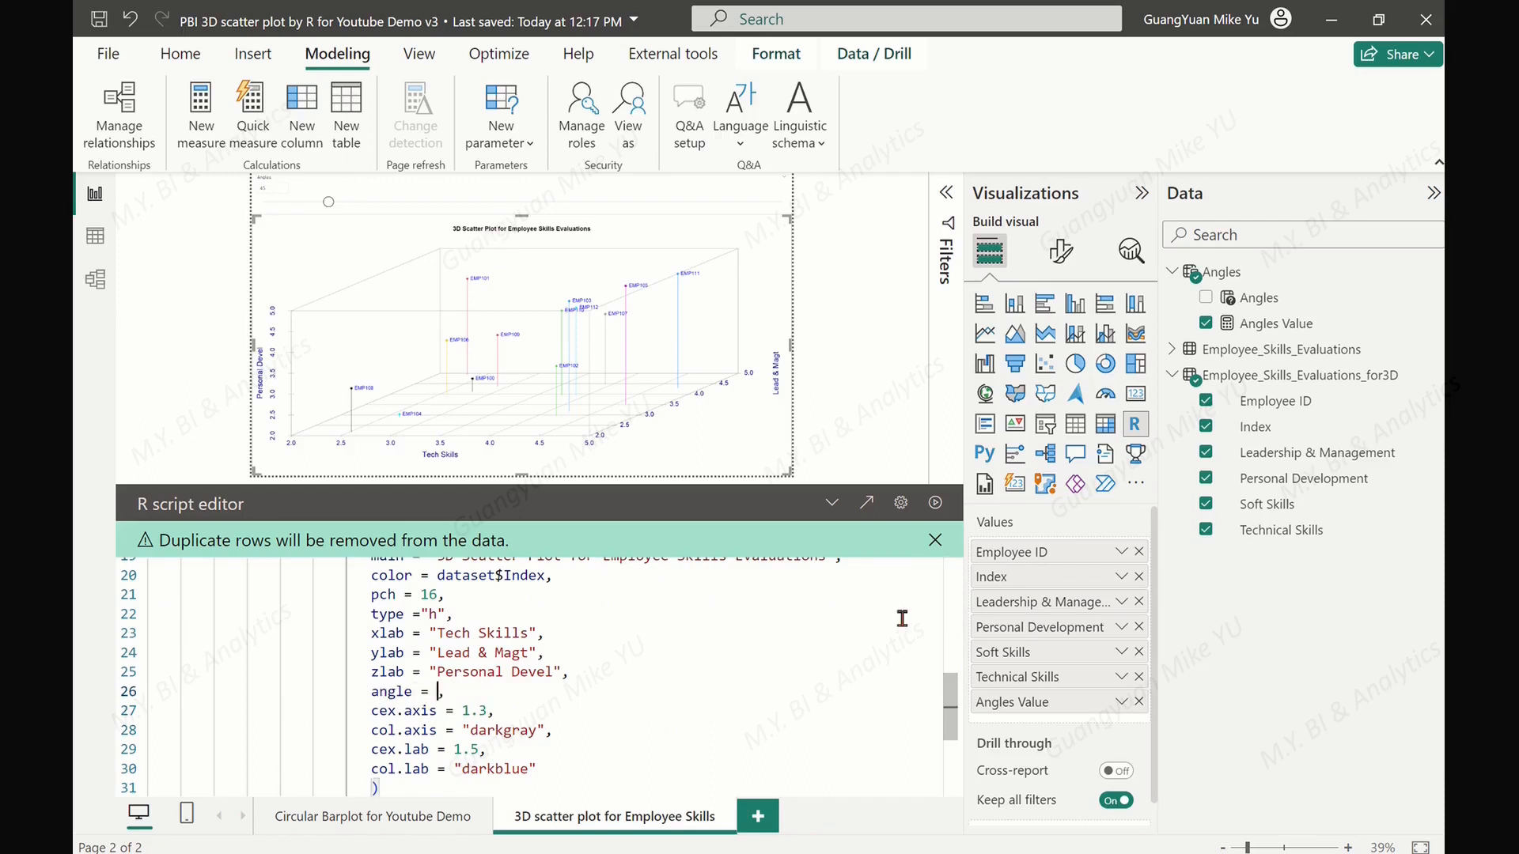
{"action": "type", "text": "dataset$Angles[1"}
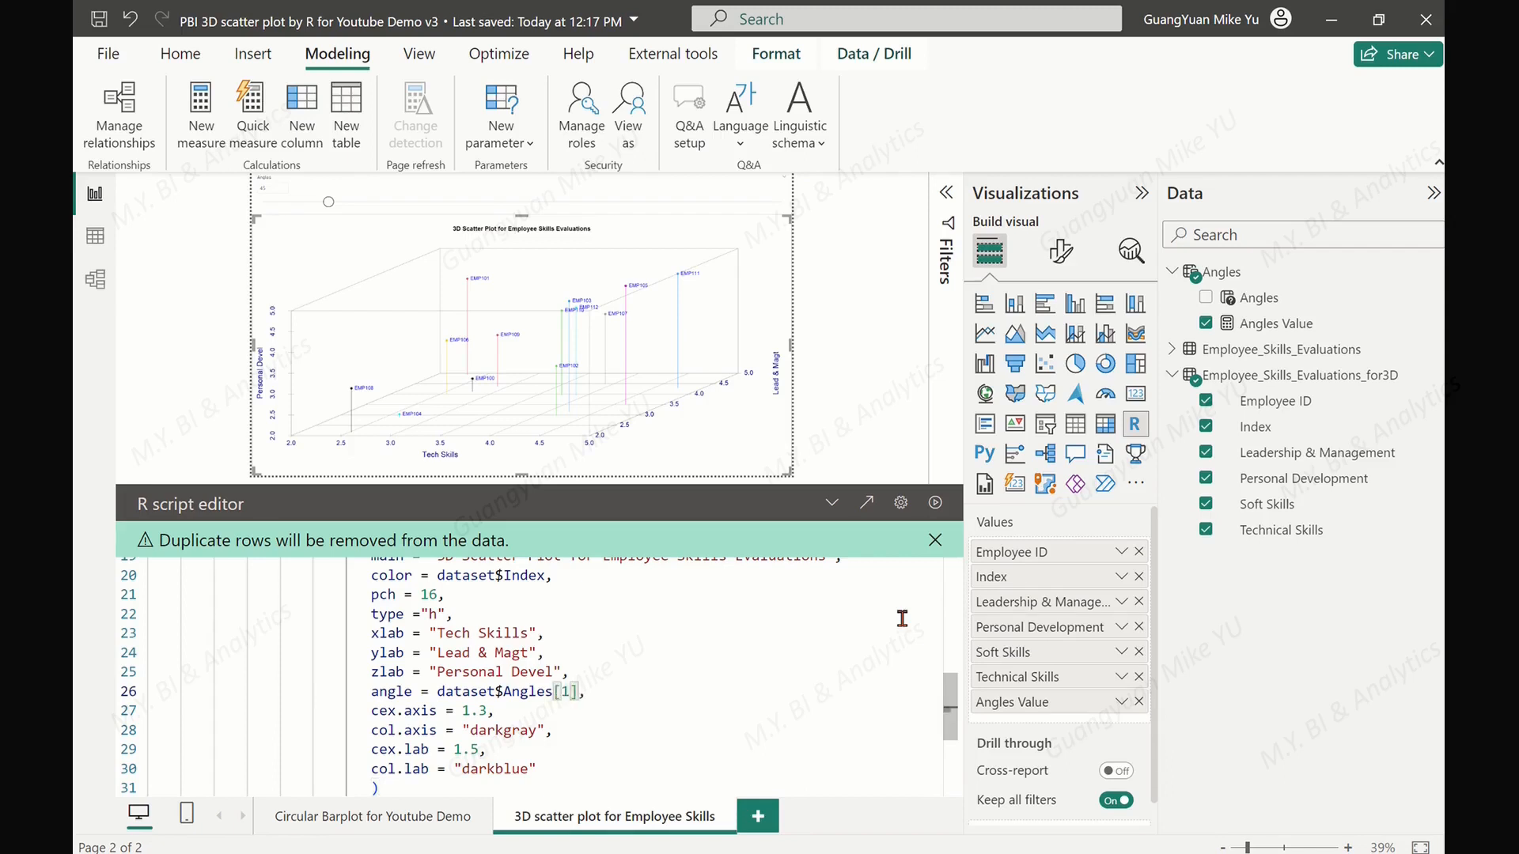
{"action": "left_click", "coordinate": [741, 686]}
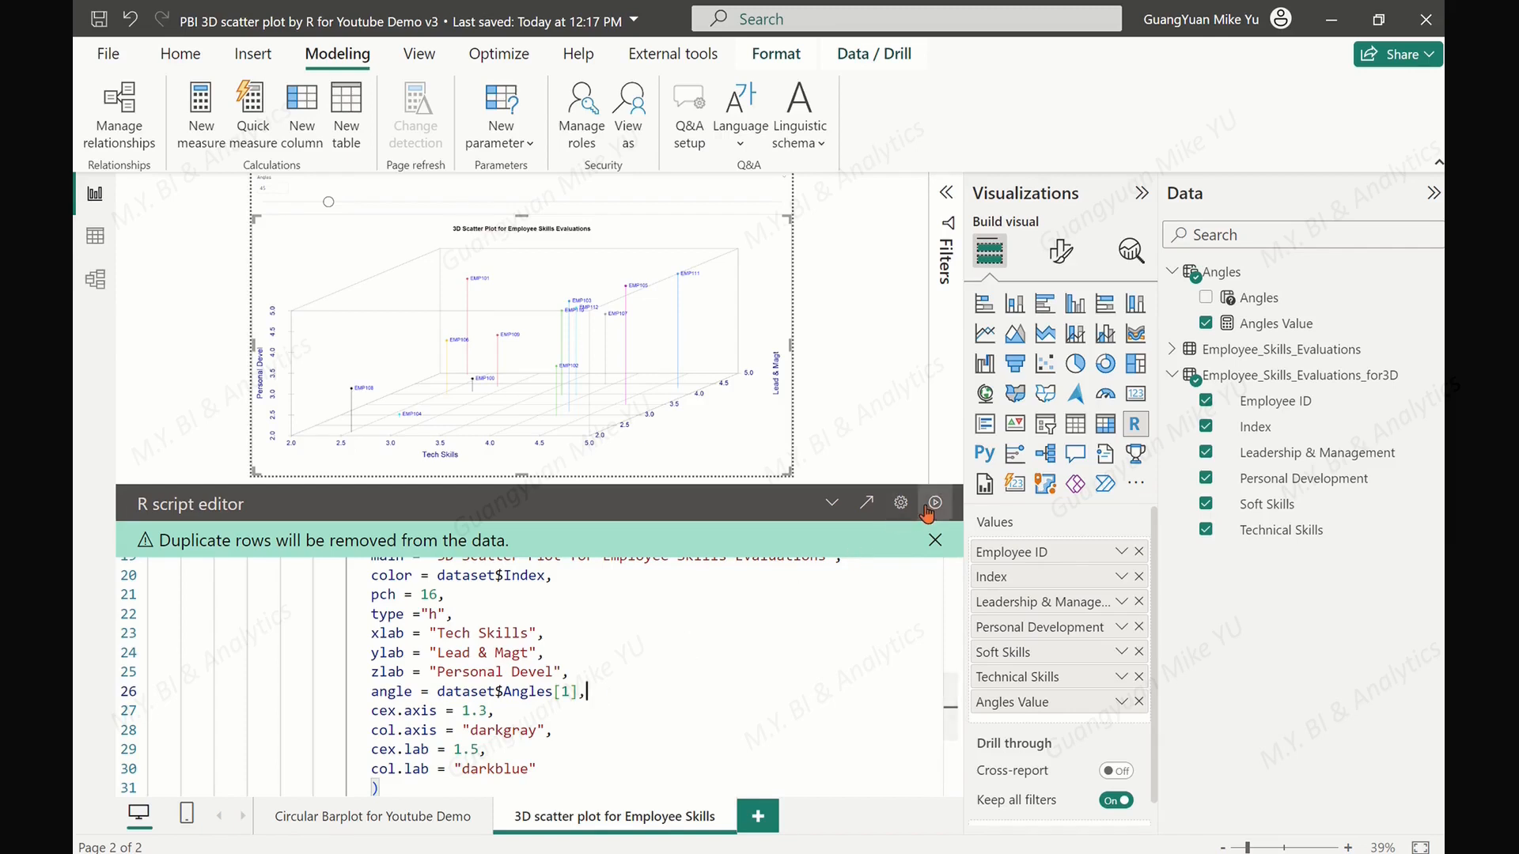
{"action": "left_click", "coordinate": [829, 510]}
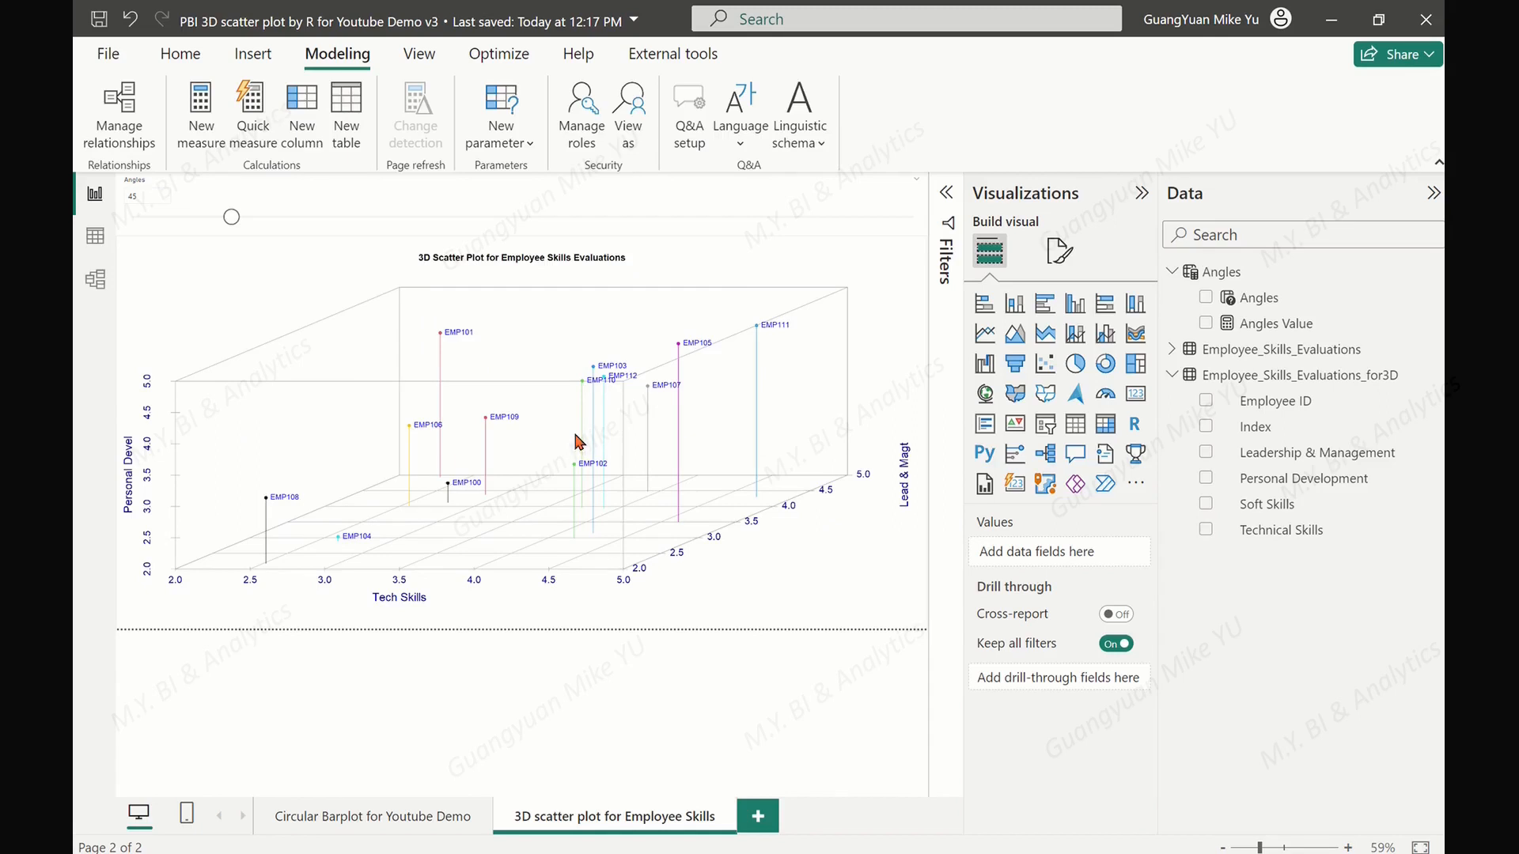
Set the Angles slicer to 50 to rotate the plot, and collapse the Visualizations and Data panes to enlarge the report page.
{"action": "mouse_move", "coordinate": [232, 218]}
{"action": "left_mouse_down"}
{"action": "mouse_move", "coordinate": [874, 222]}
{"action": "mouse_move", "coordinate": [242, 218]}
{"action": "left_mouse_up"}
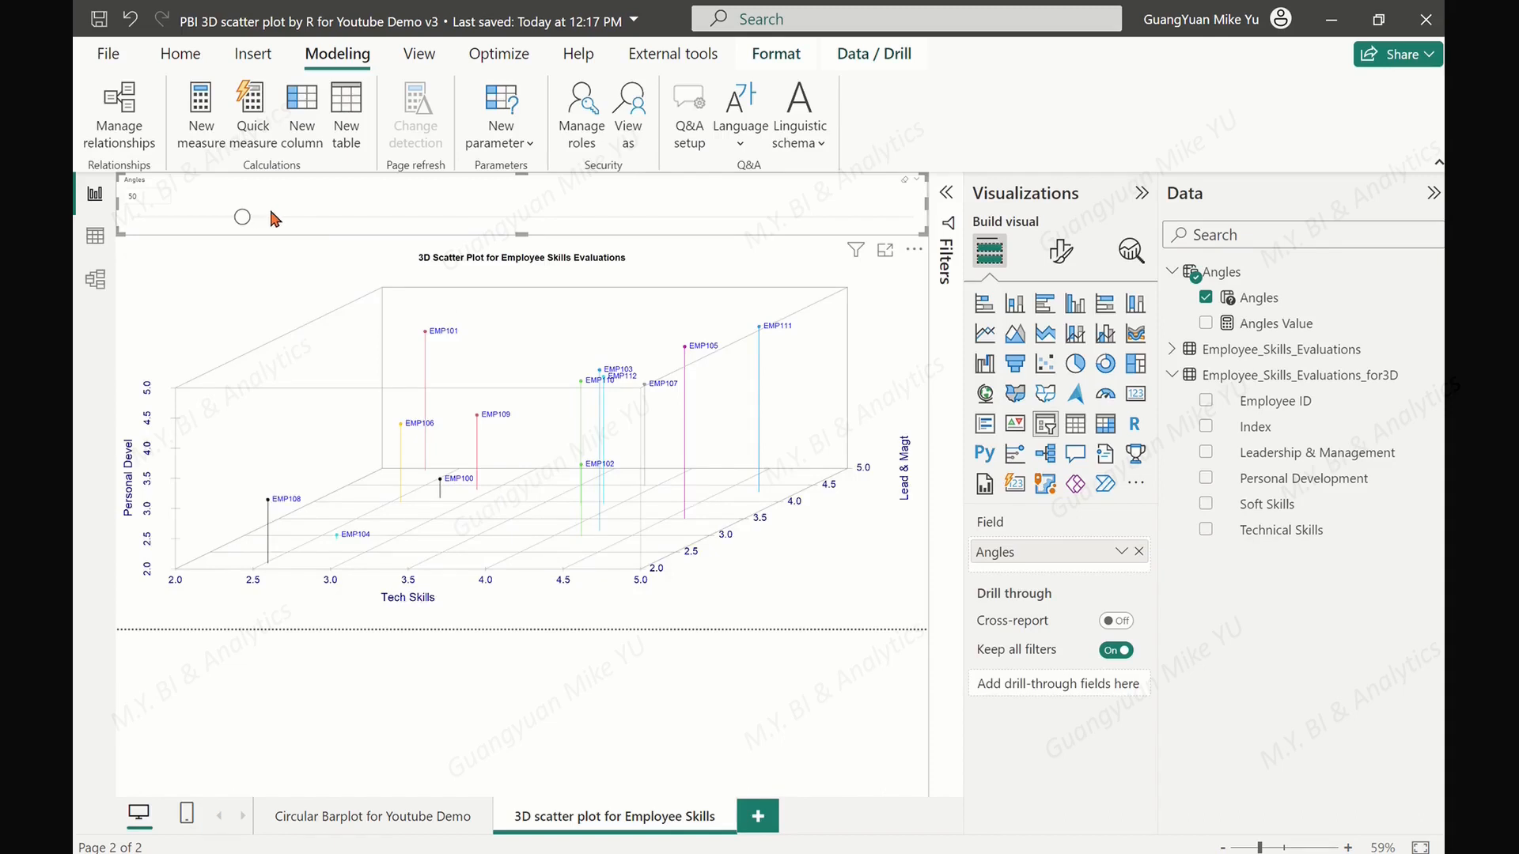
{"action": "left_click", "coordinate": [1136, 196]}
{"action": "left_click", "coordinate": [1428, 194]}
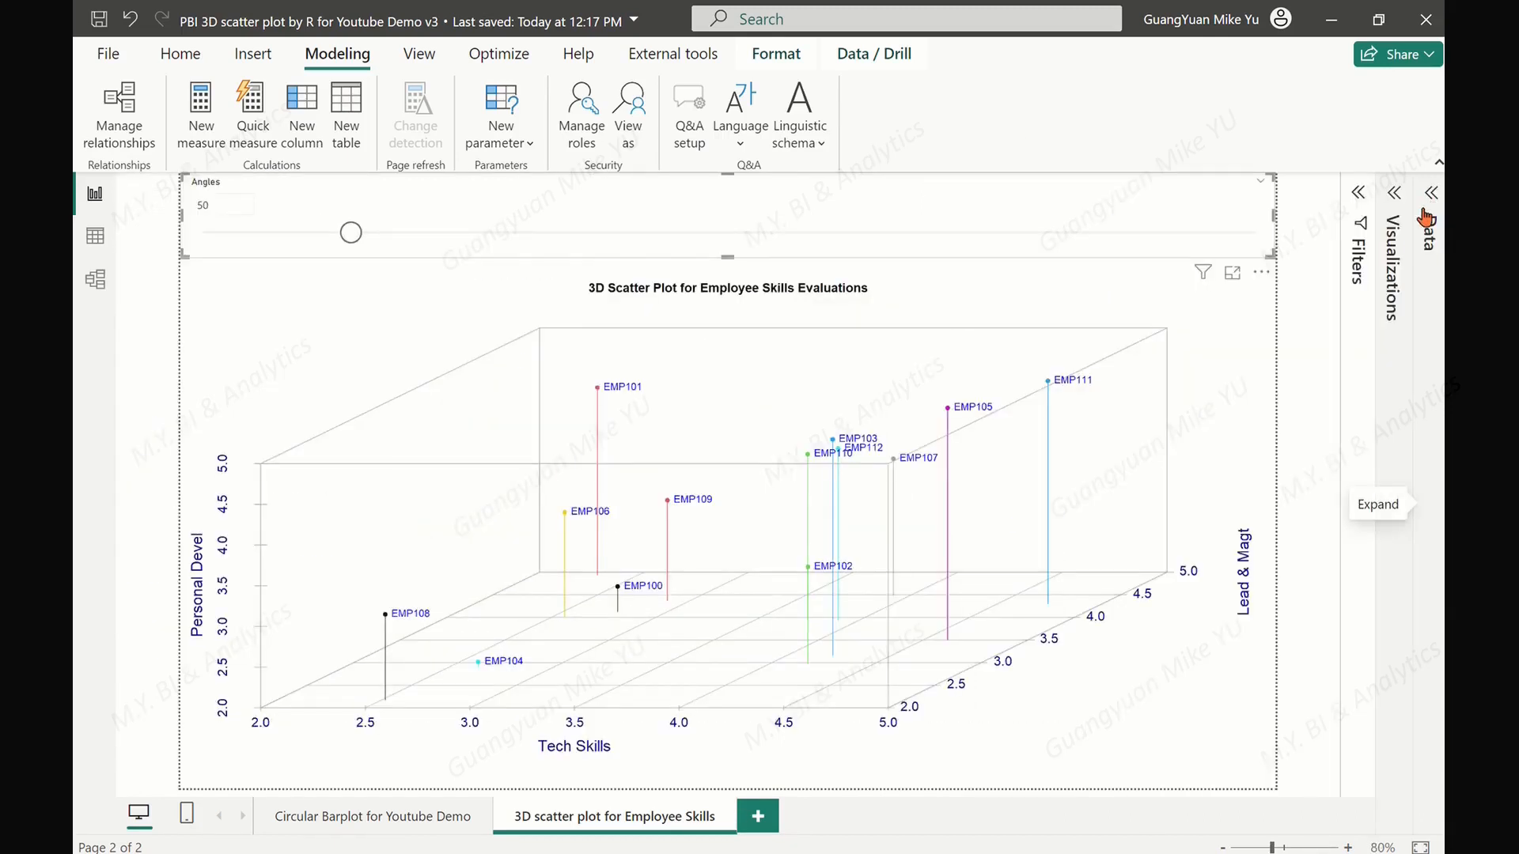